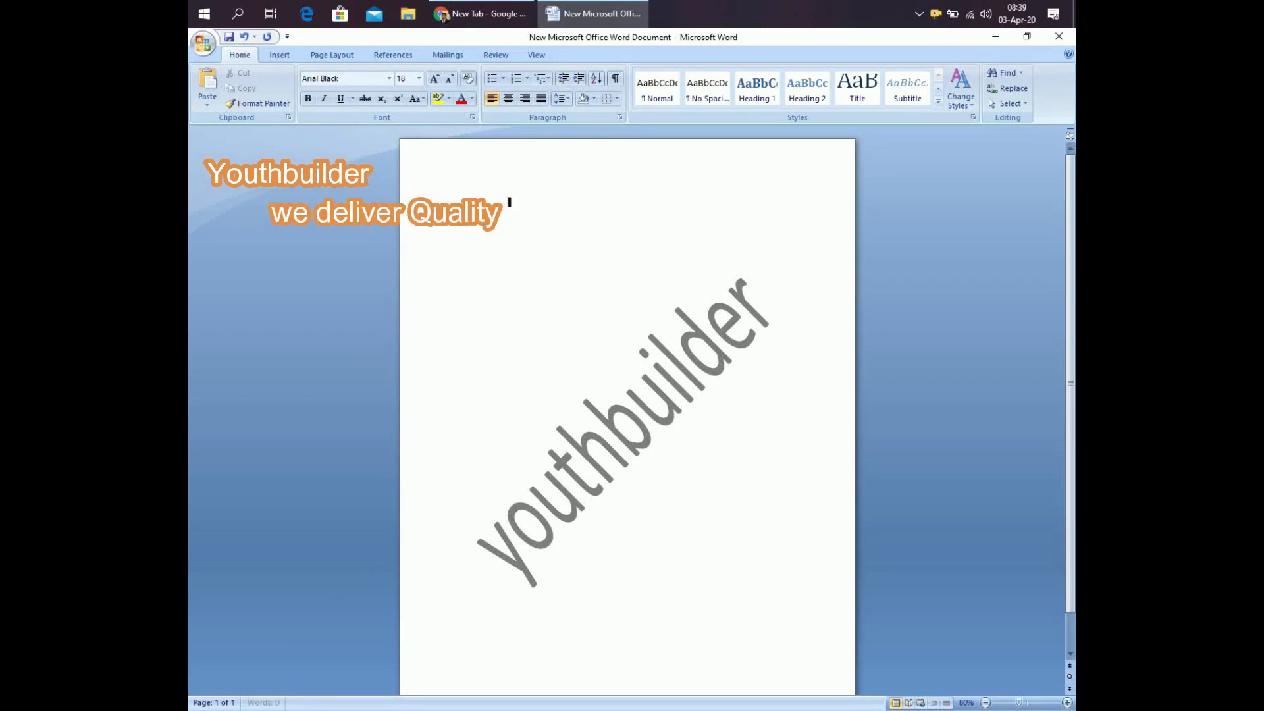
Type 'In this video we will explain how to use LMS of iub?', the objective line, and 'Let's start the video'.
text(n th)
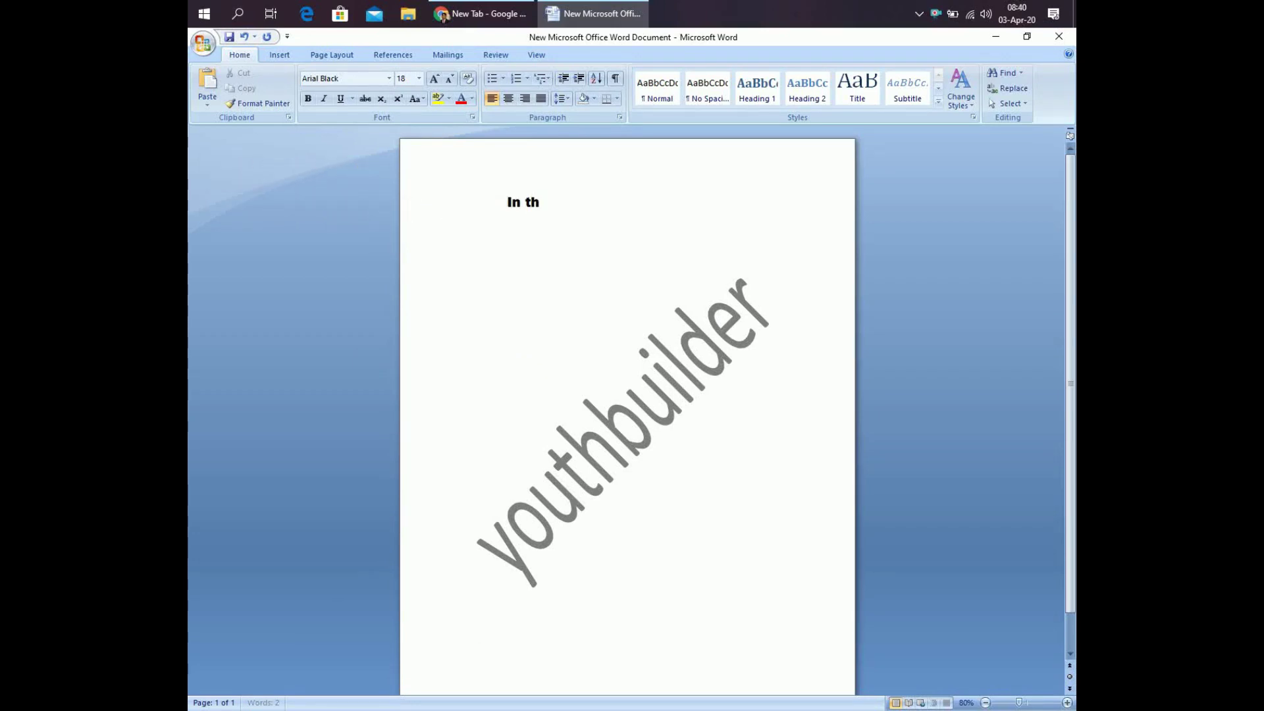
text(is v)
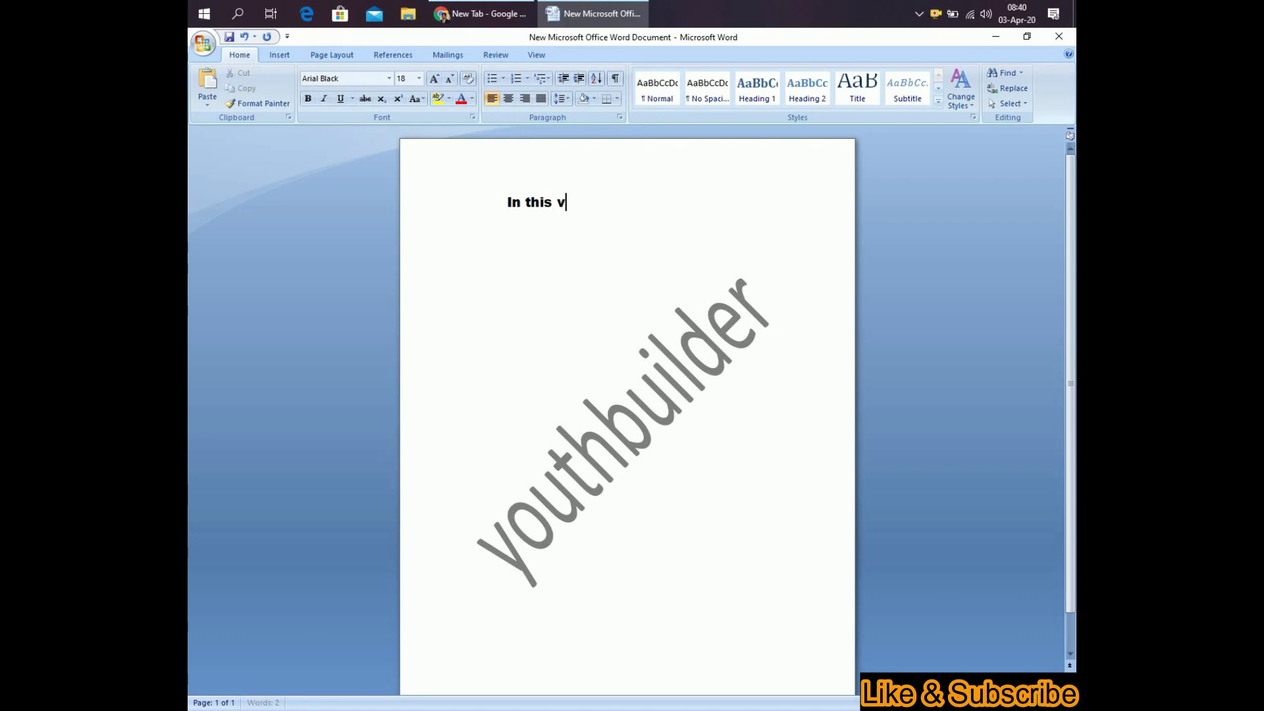
text(ideo we)
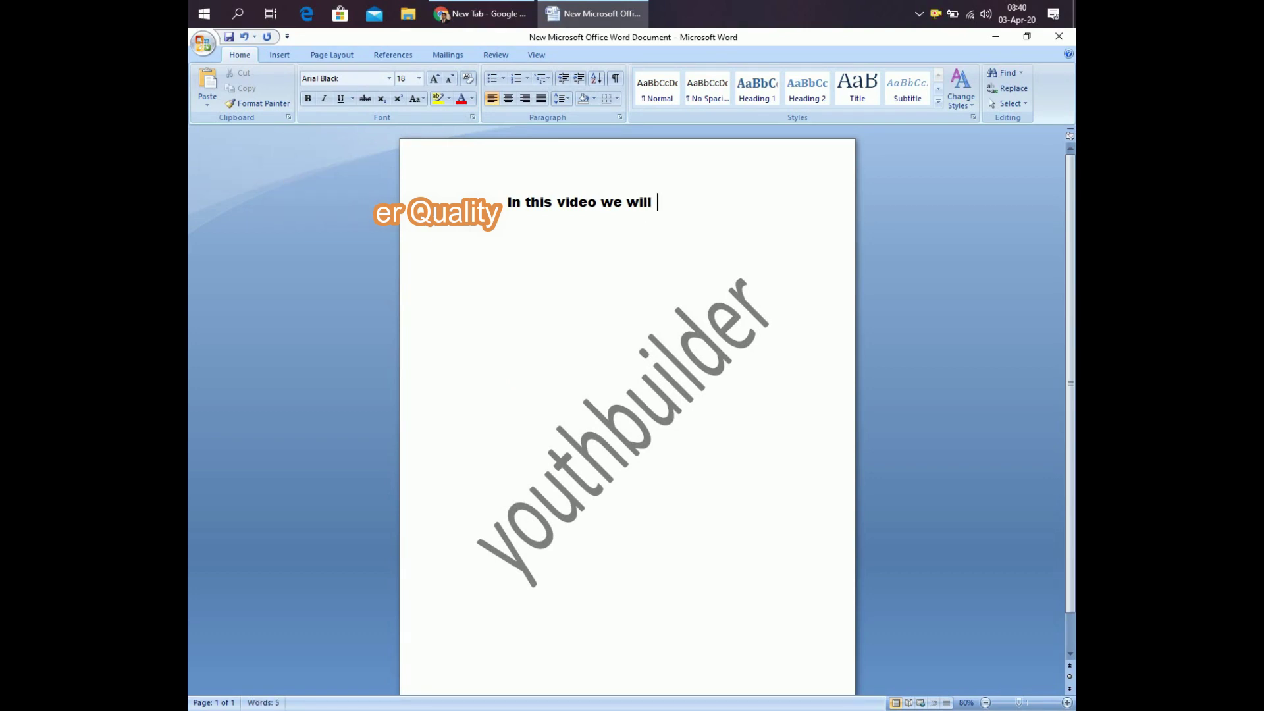
text( will exp)
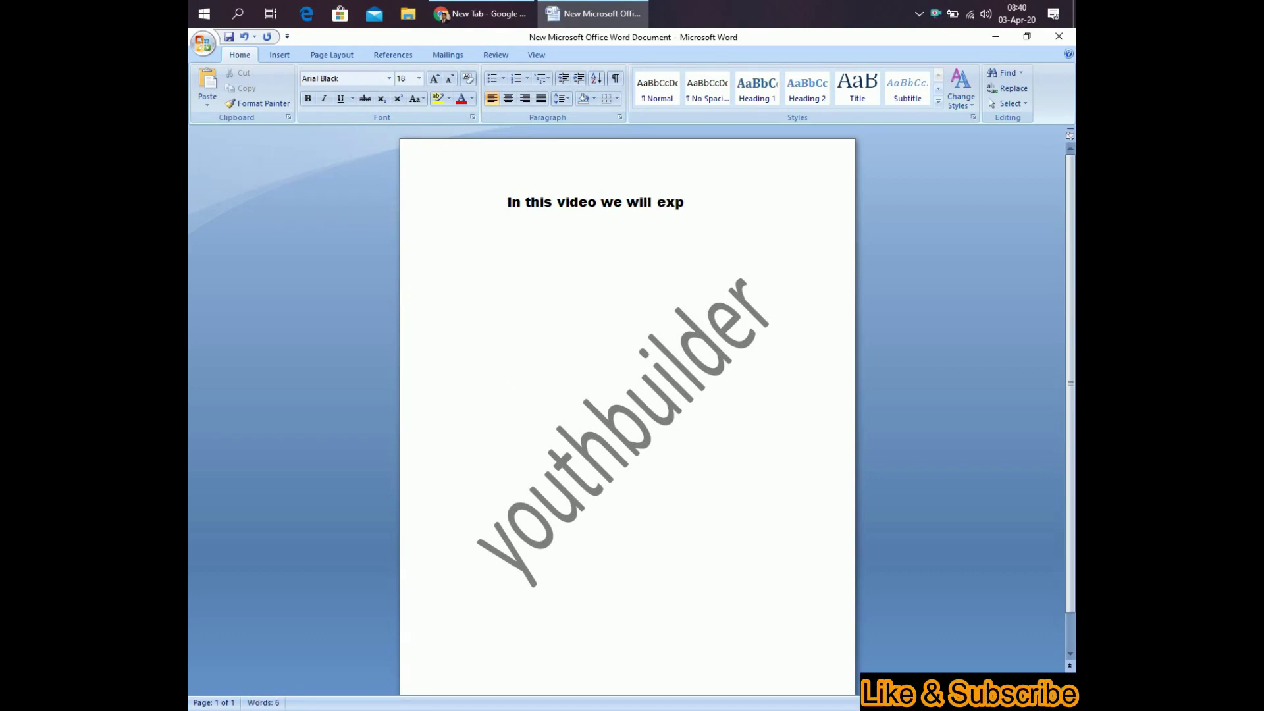
text(lain h)
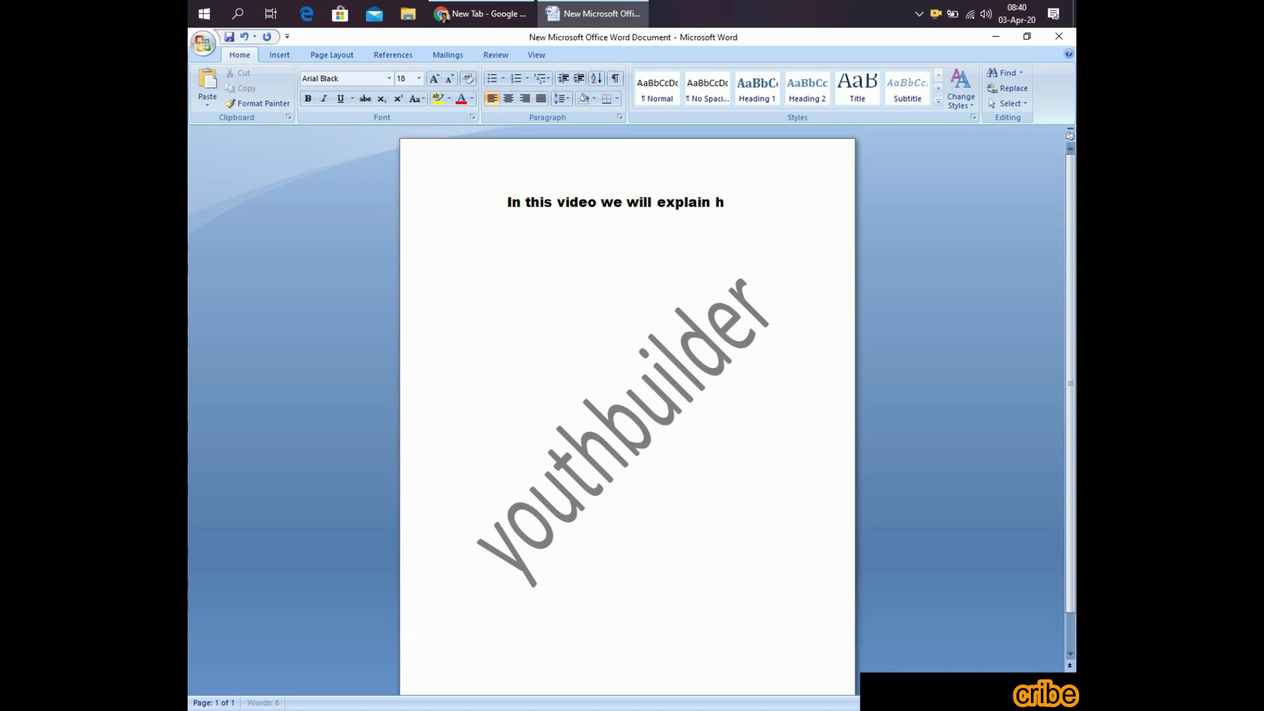
text(ow to u)
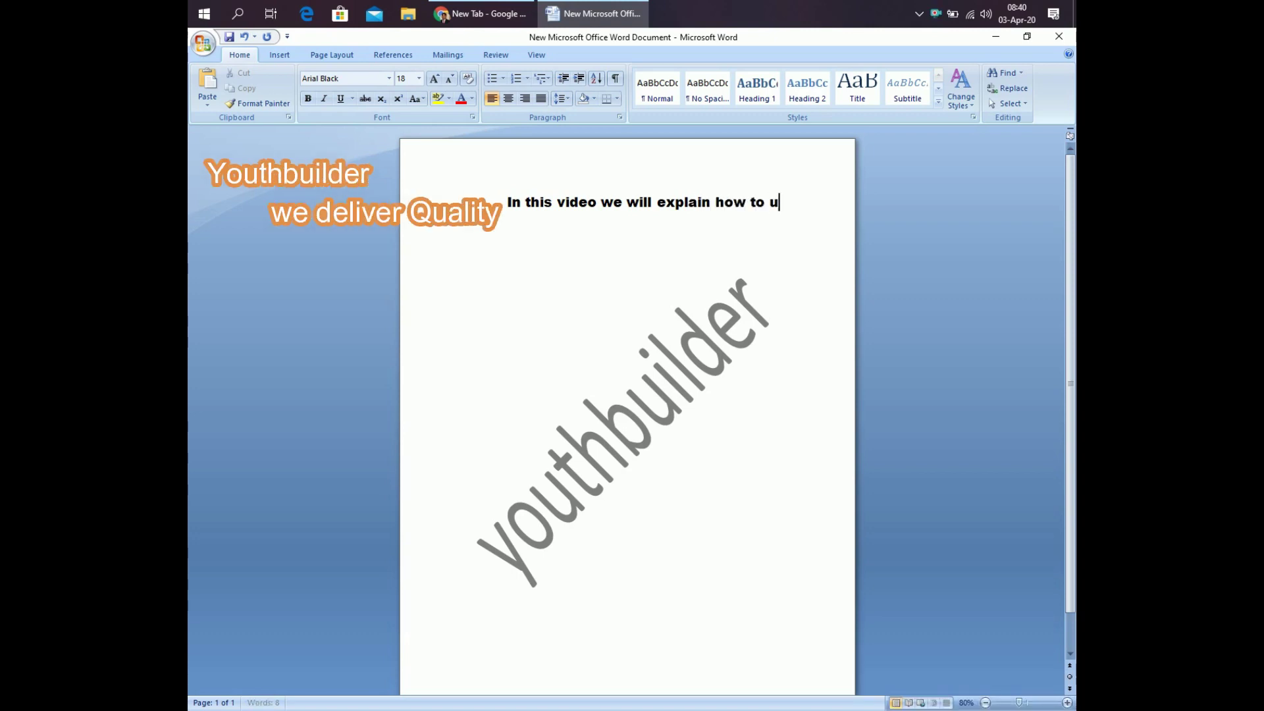
text(se)
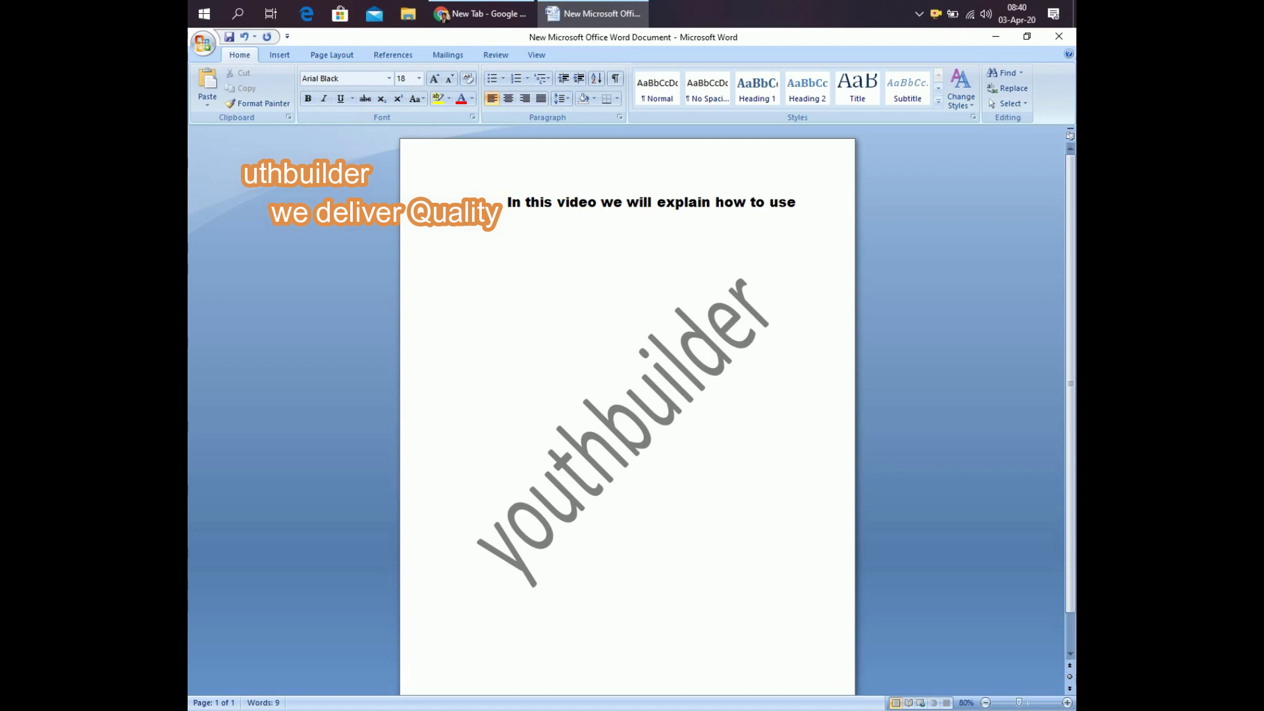
text( LMS of)
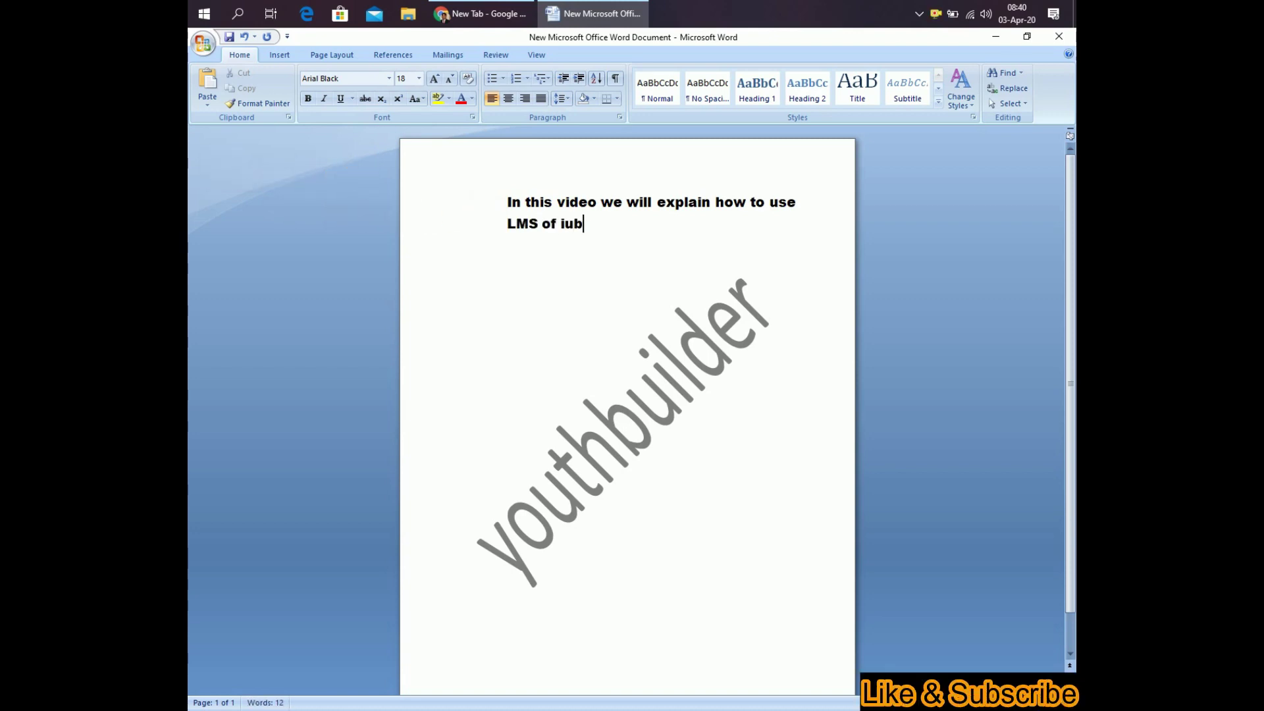
text( iub?)
key(Return)
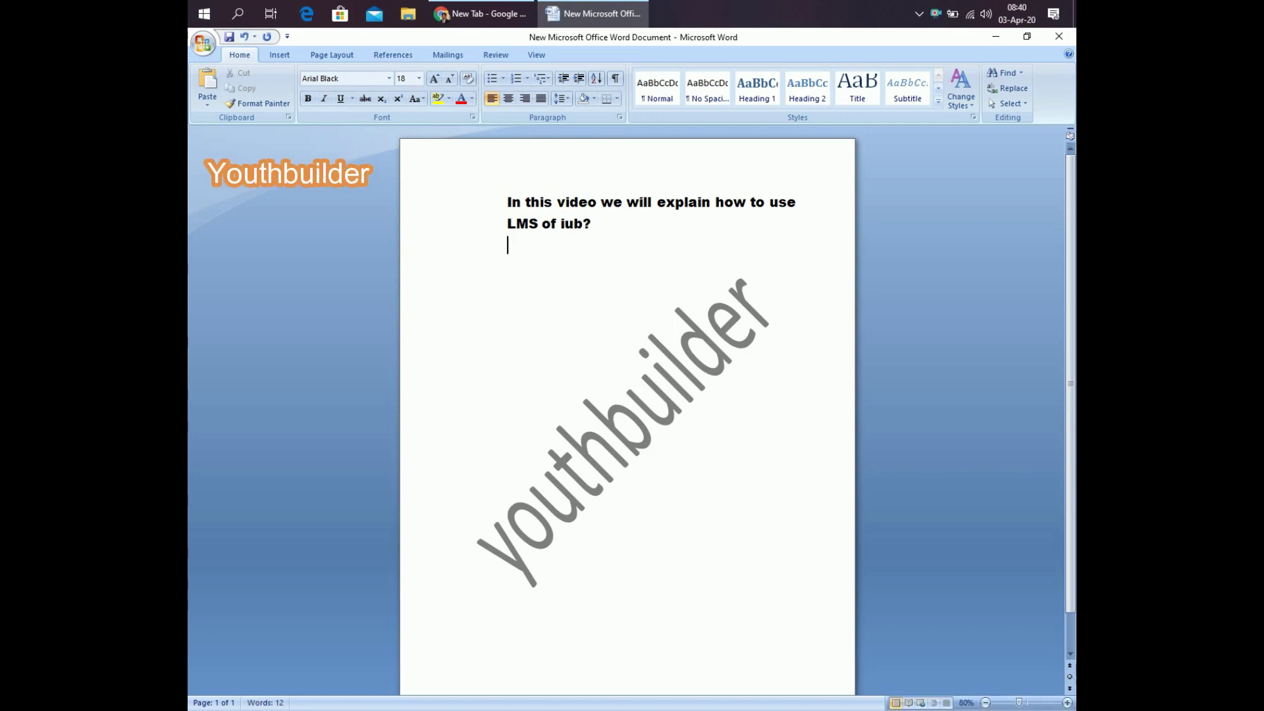
text(t)
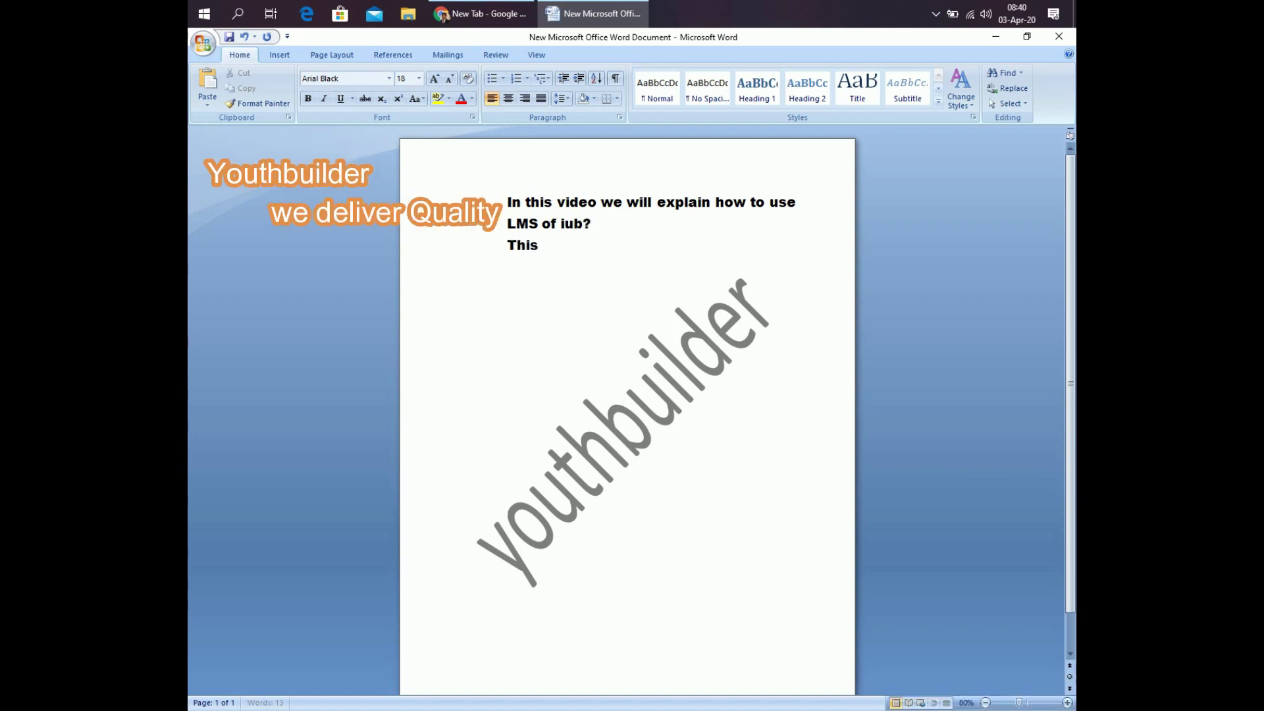
text(his will )
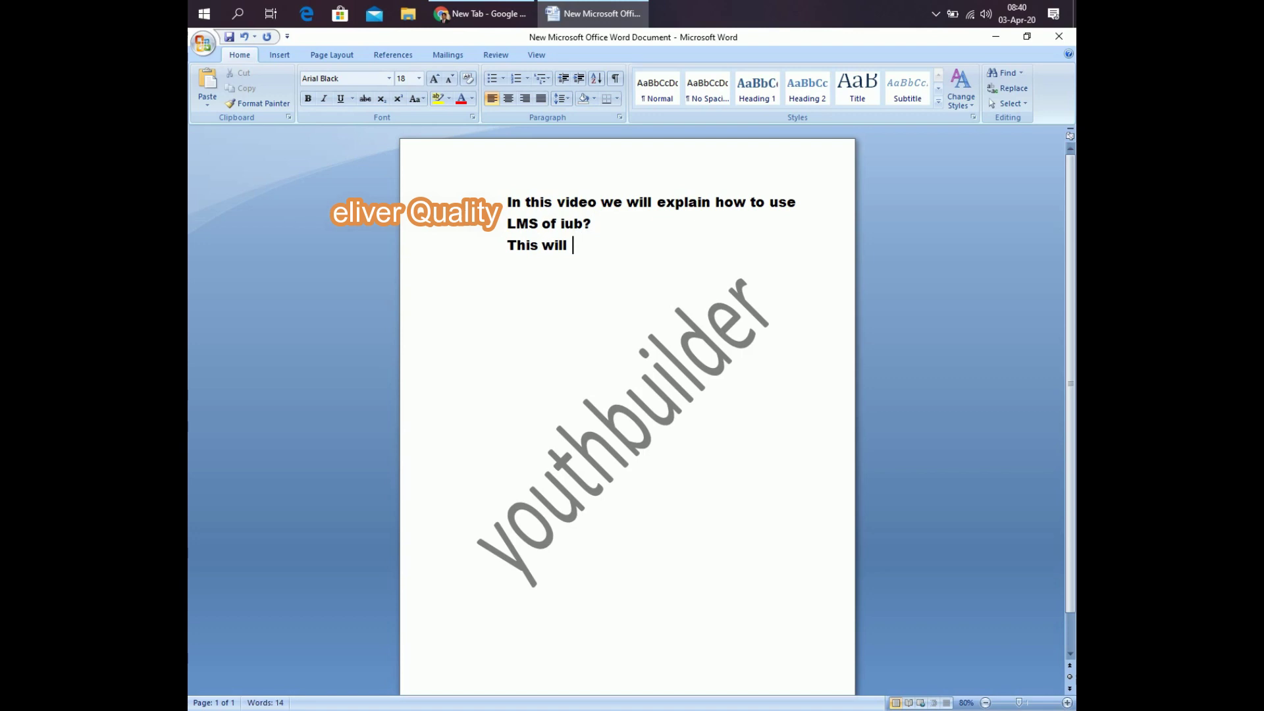
text(be our m)
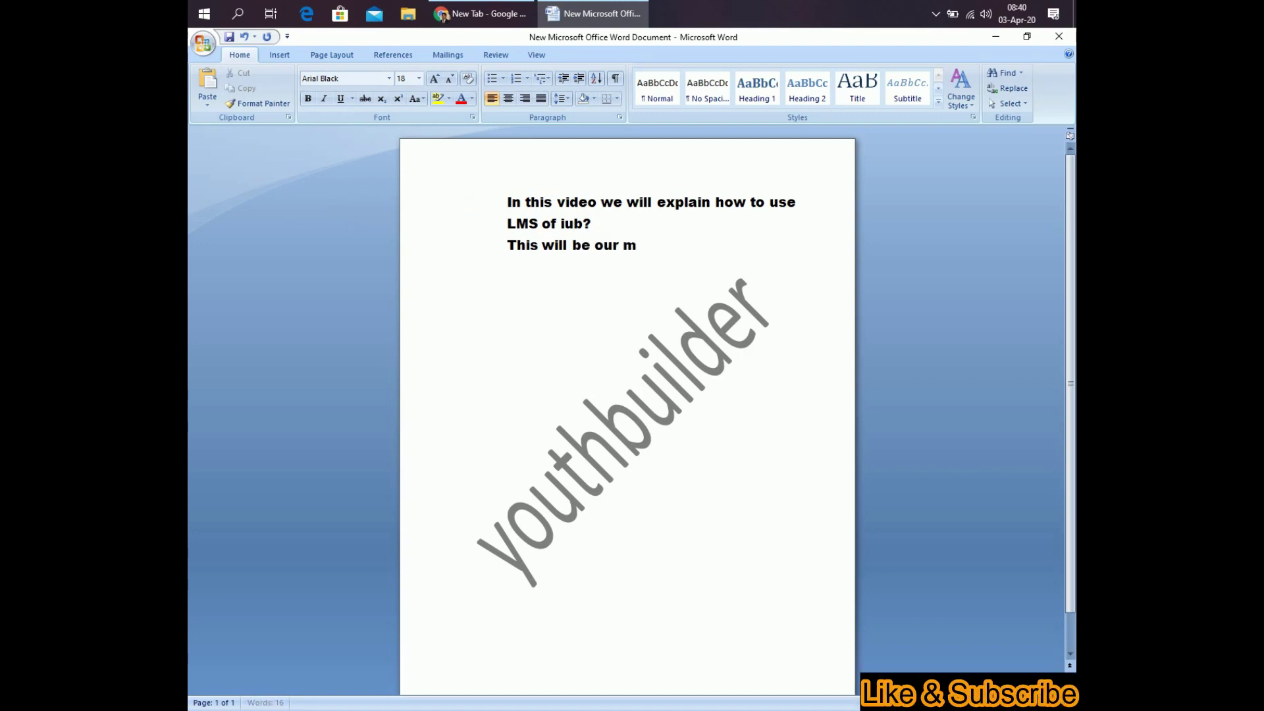
text(ain ob)
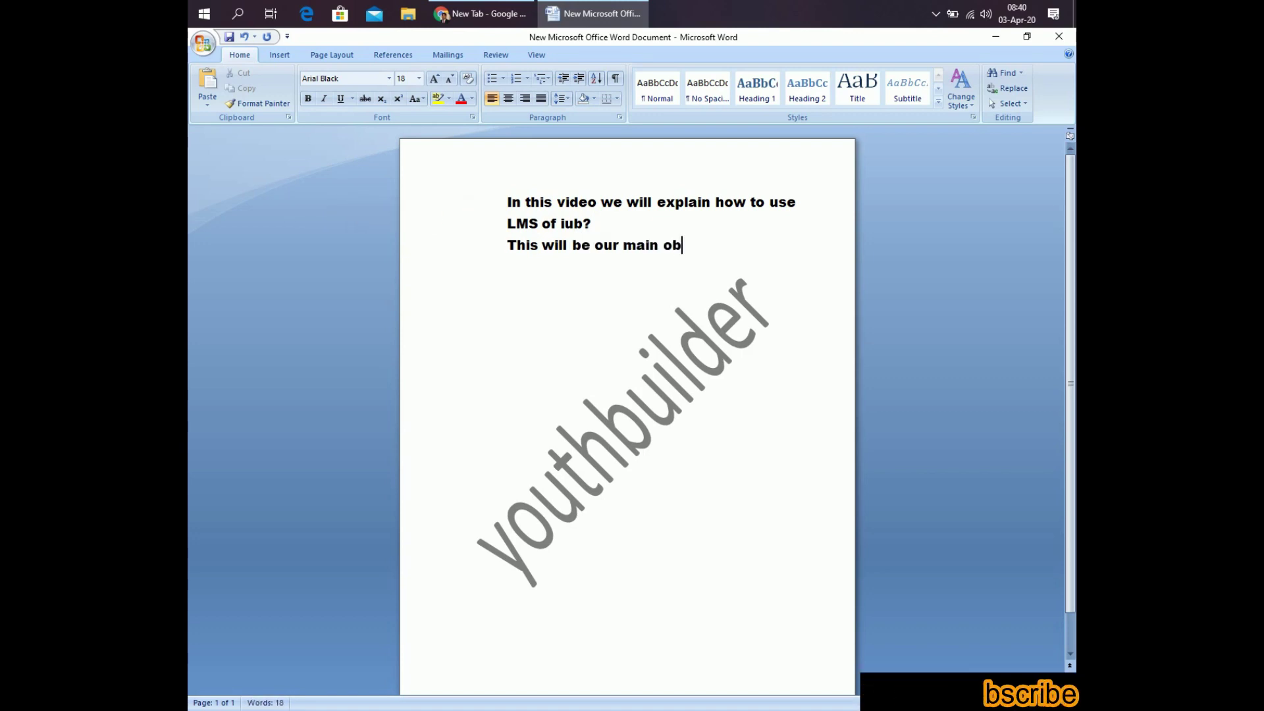
text(ject)
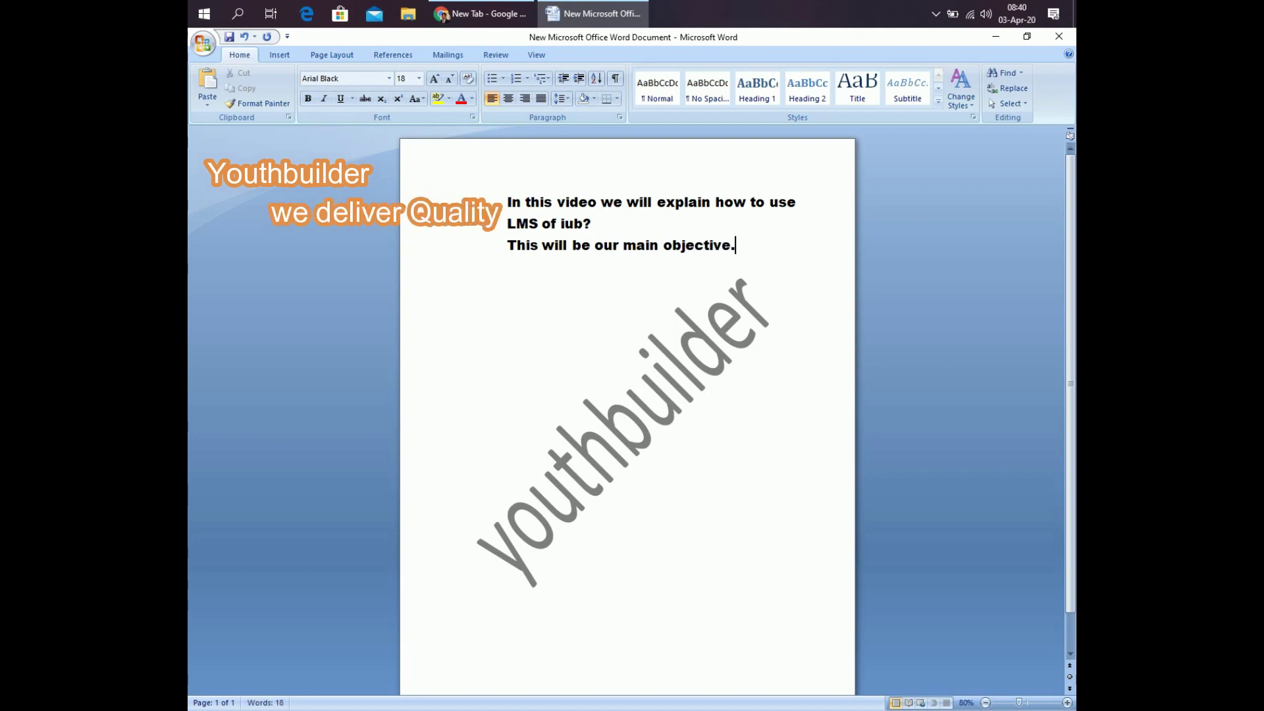
text(ive.)
key(Return)
text(let)
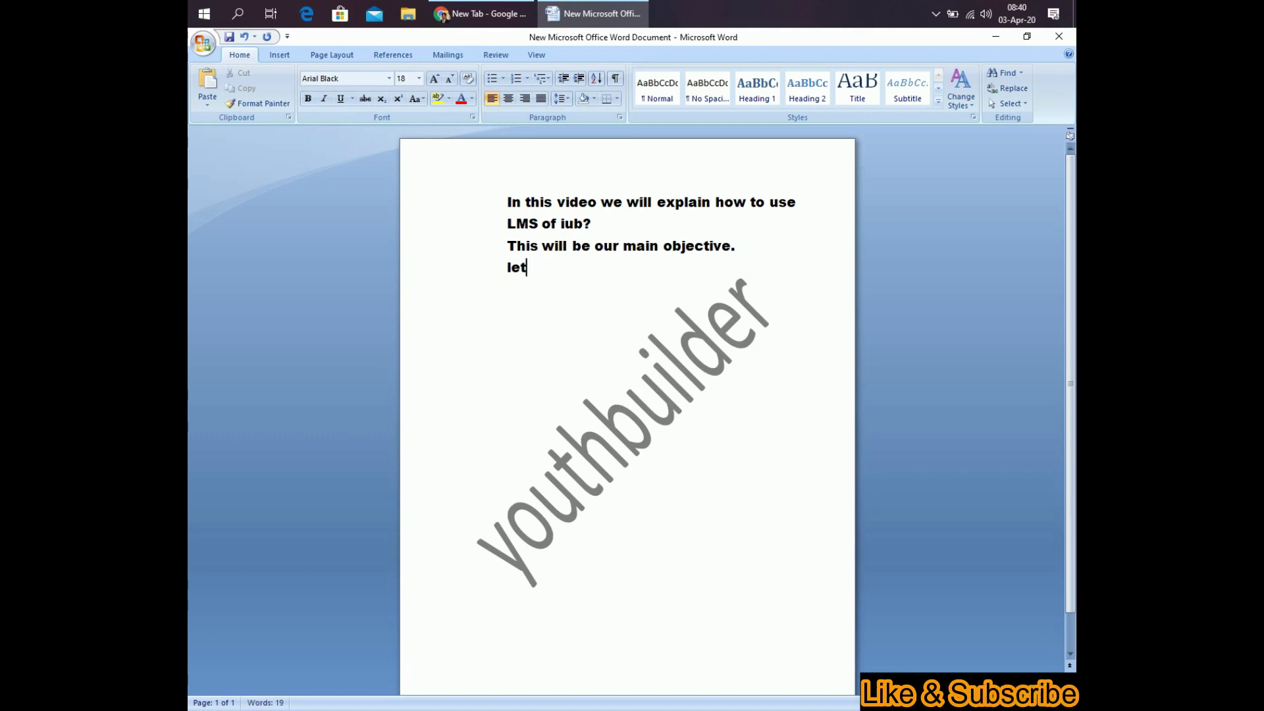
text(s's st)
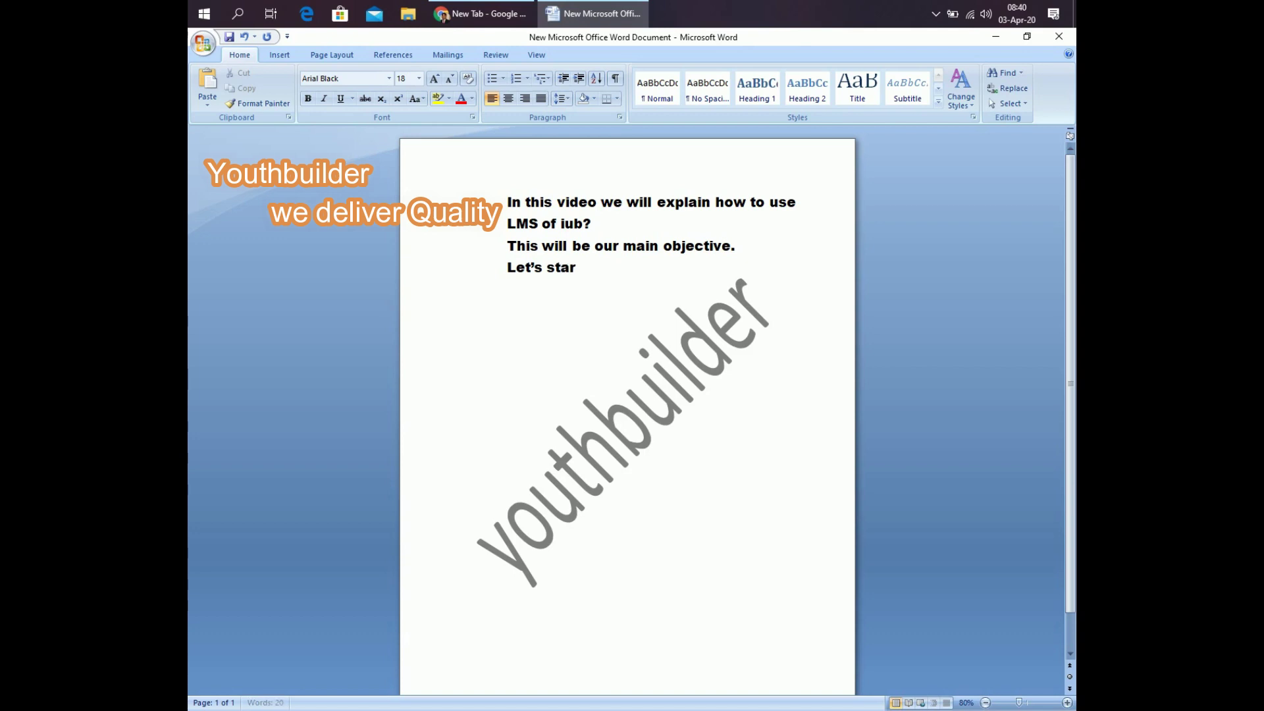
text(art the v)
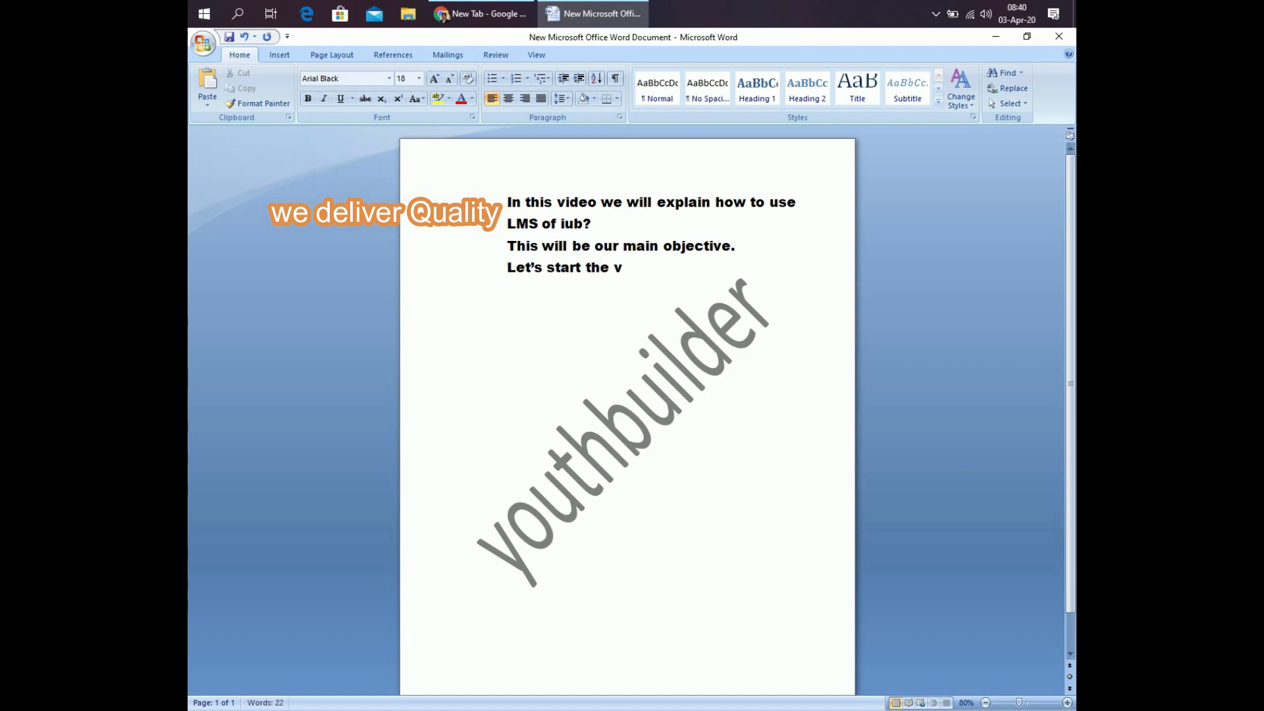
text(ide)
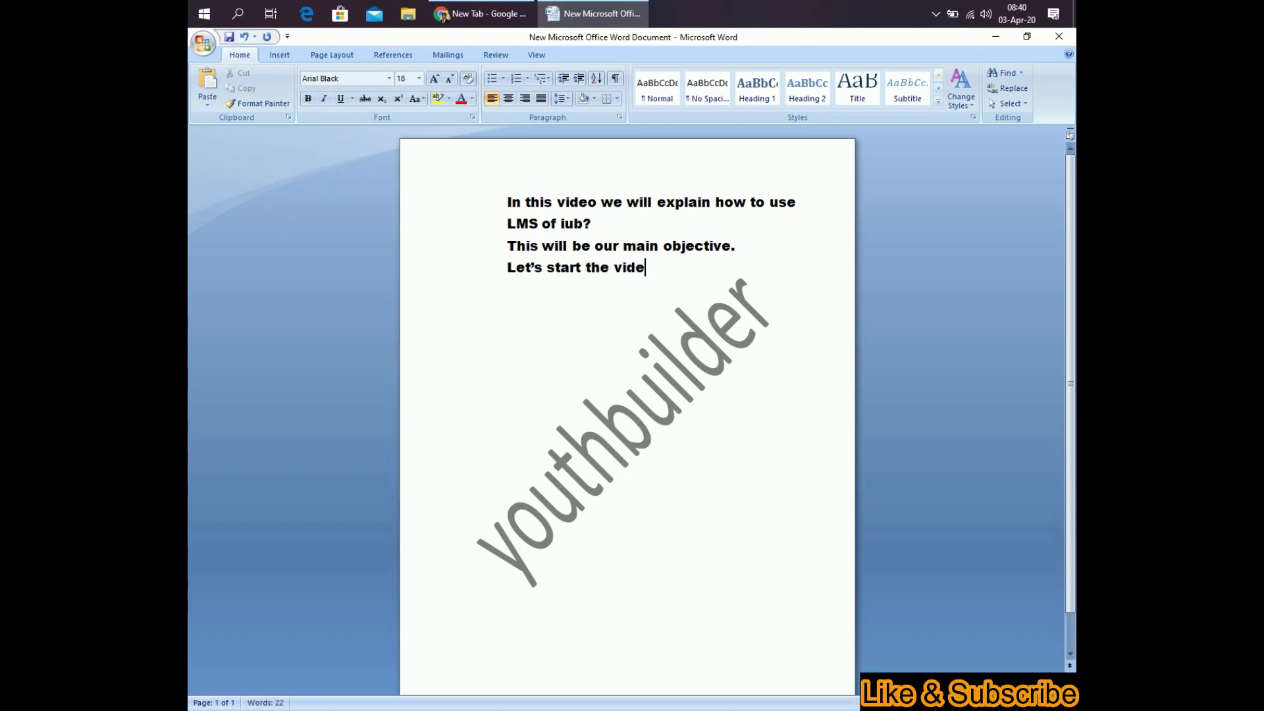
text(o)
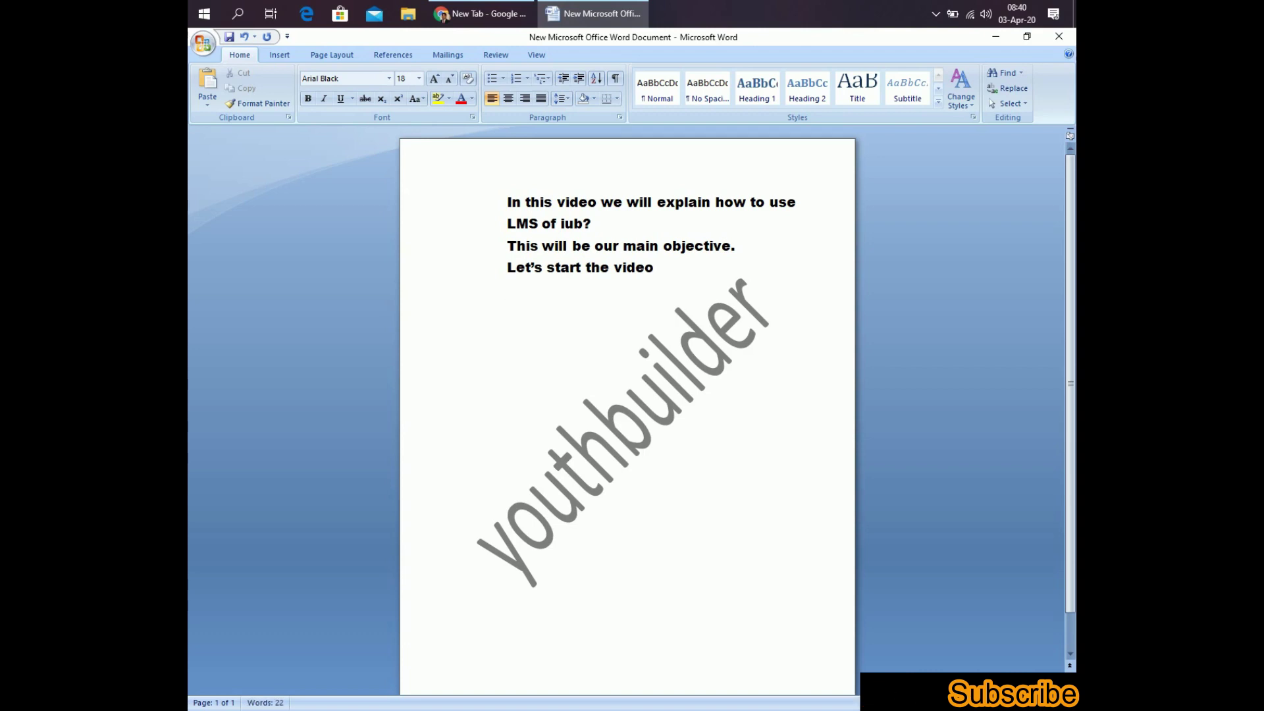
Add a 'Steps' heading and start a 1. 2. 3. numbered list under it.
key(Return)
text(ste)
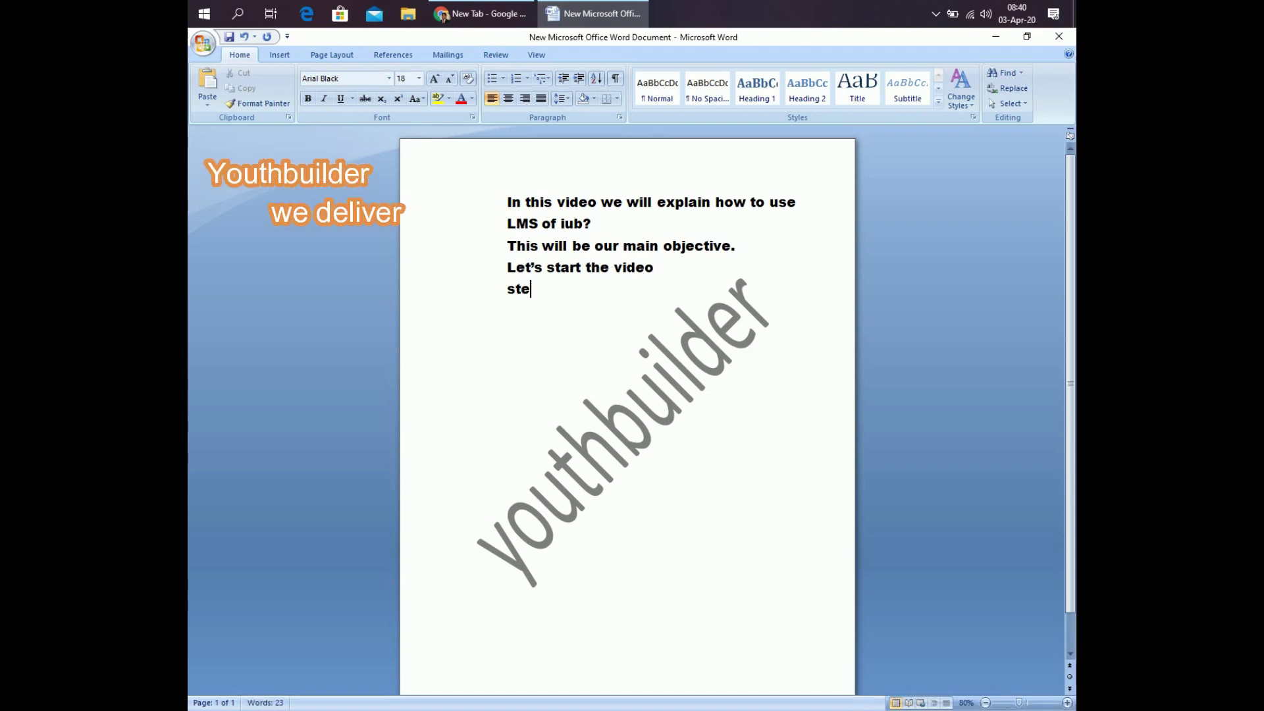
text(ps)
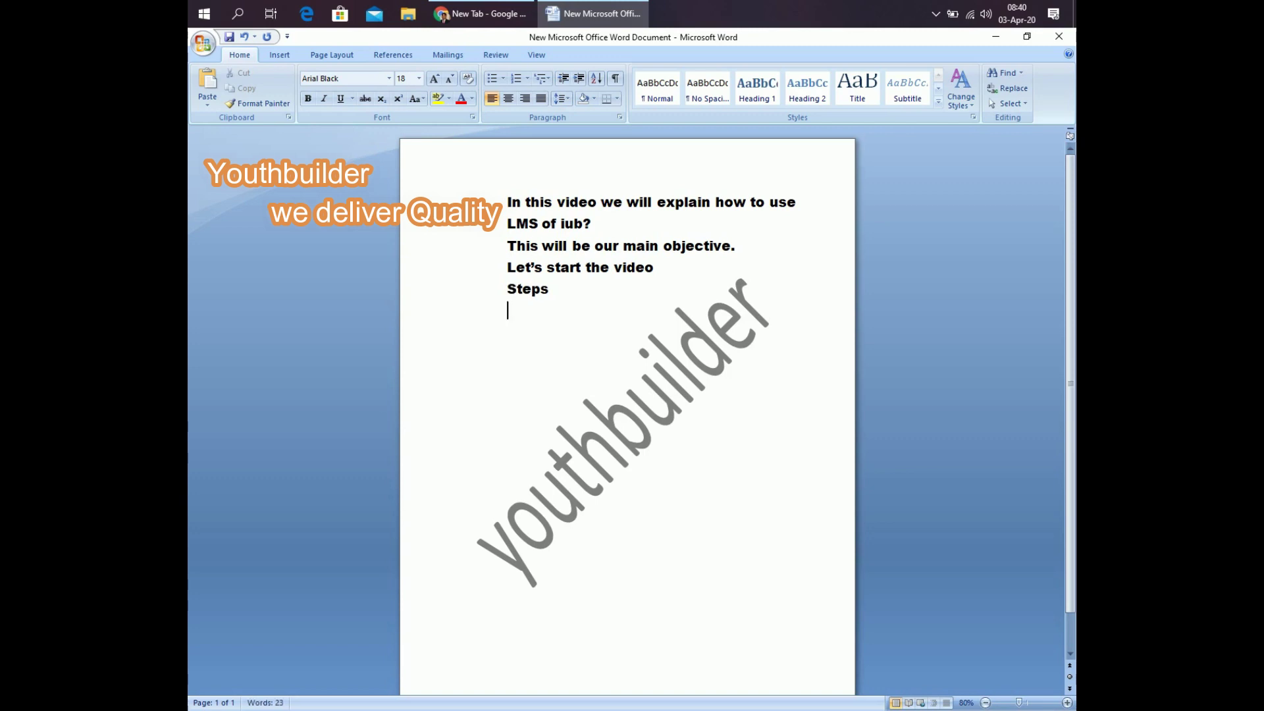
click(527, 78)
click(613, 138)
Write item 1: 'Open google chrome or any other browser.(your choice)'.
text(open go)
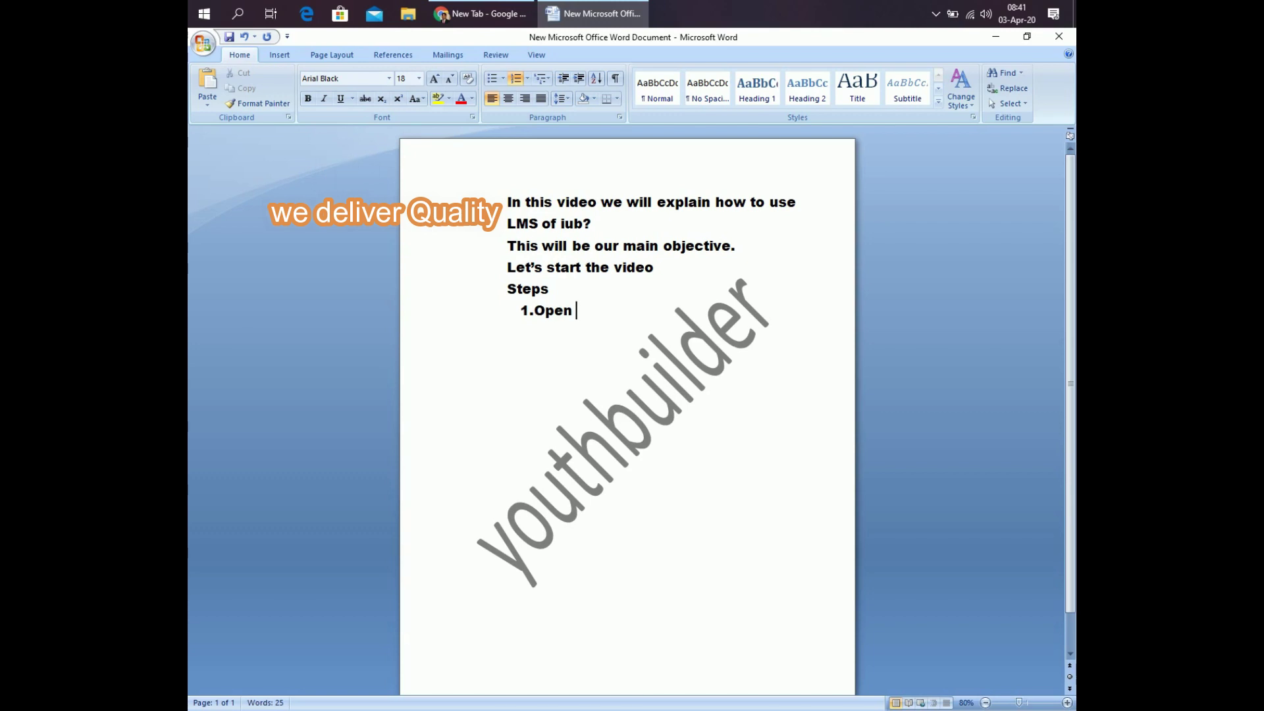
text(o)
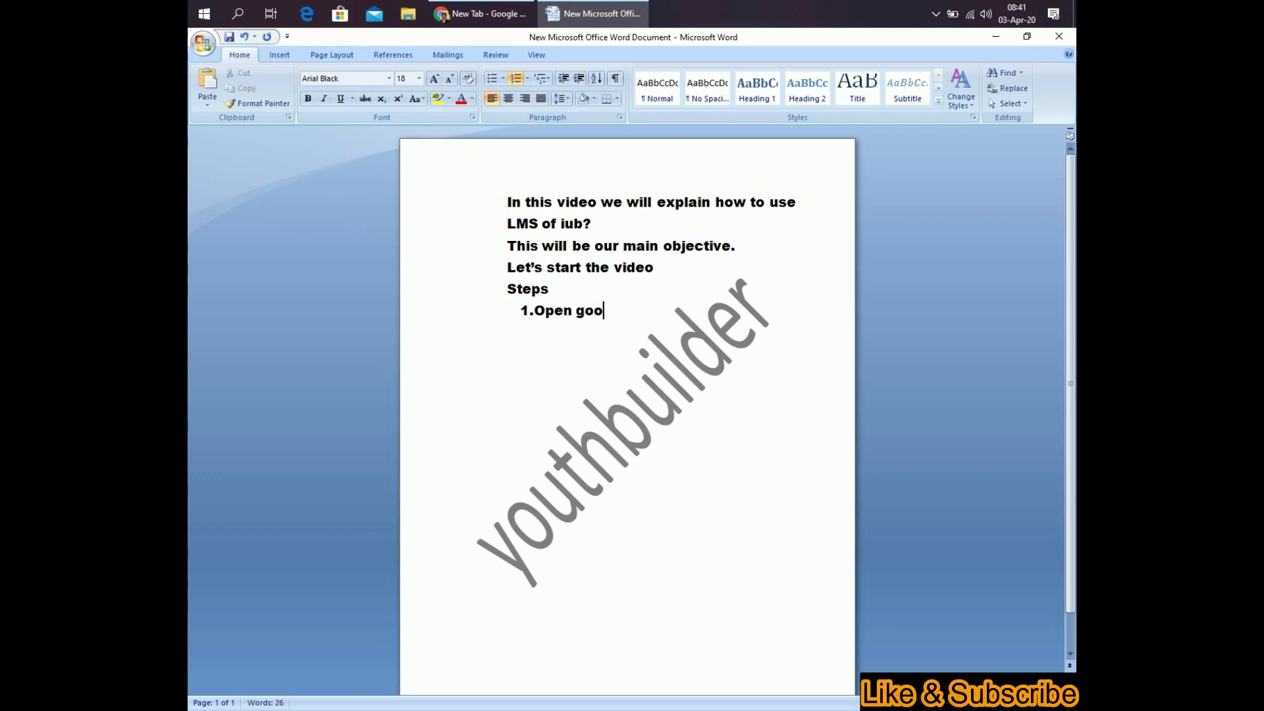
text(fle)
key(BackSpace)
key(BackSpace)
key(BackSpace)
key(BackSpace)
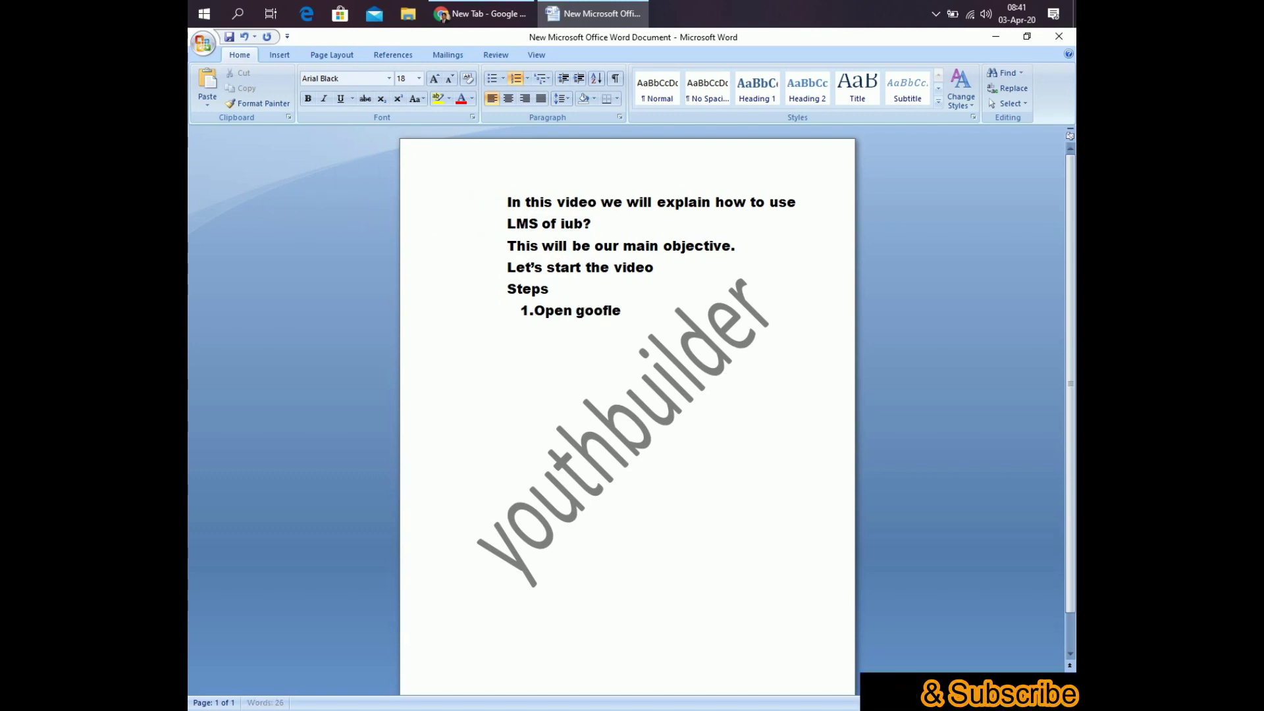
text(gle chrom)
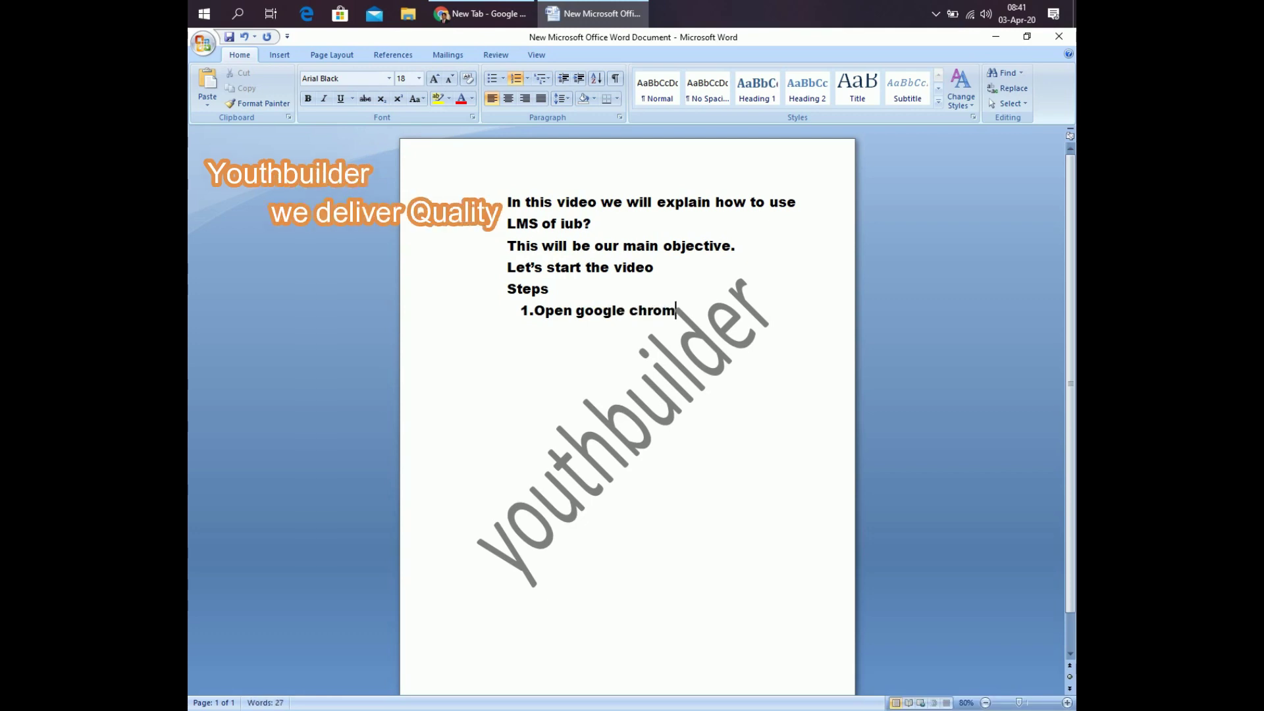
text(e or any other)
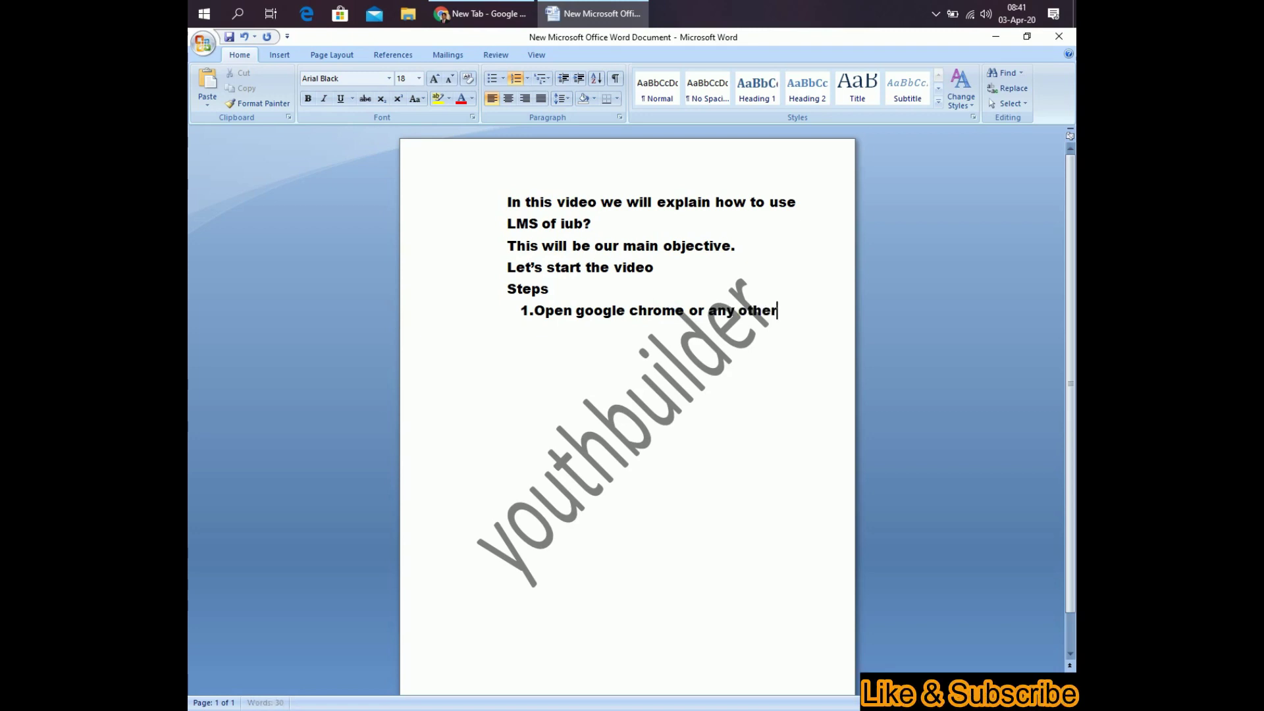
text( bro)
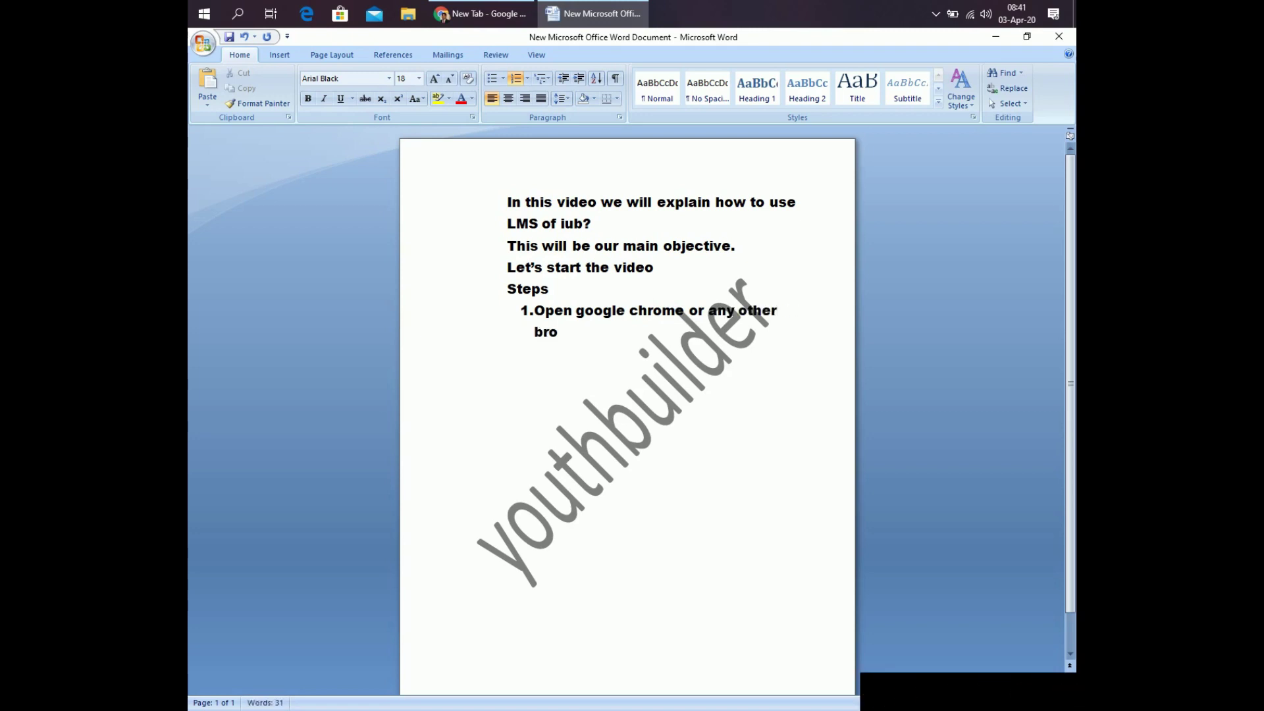
text(wser.)
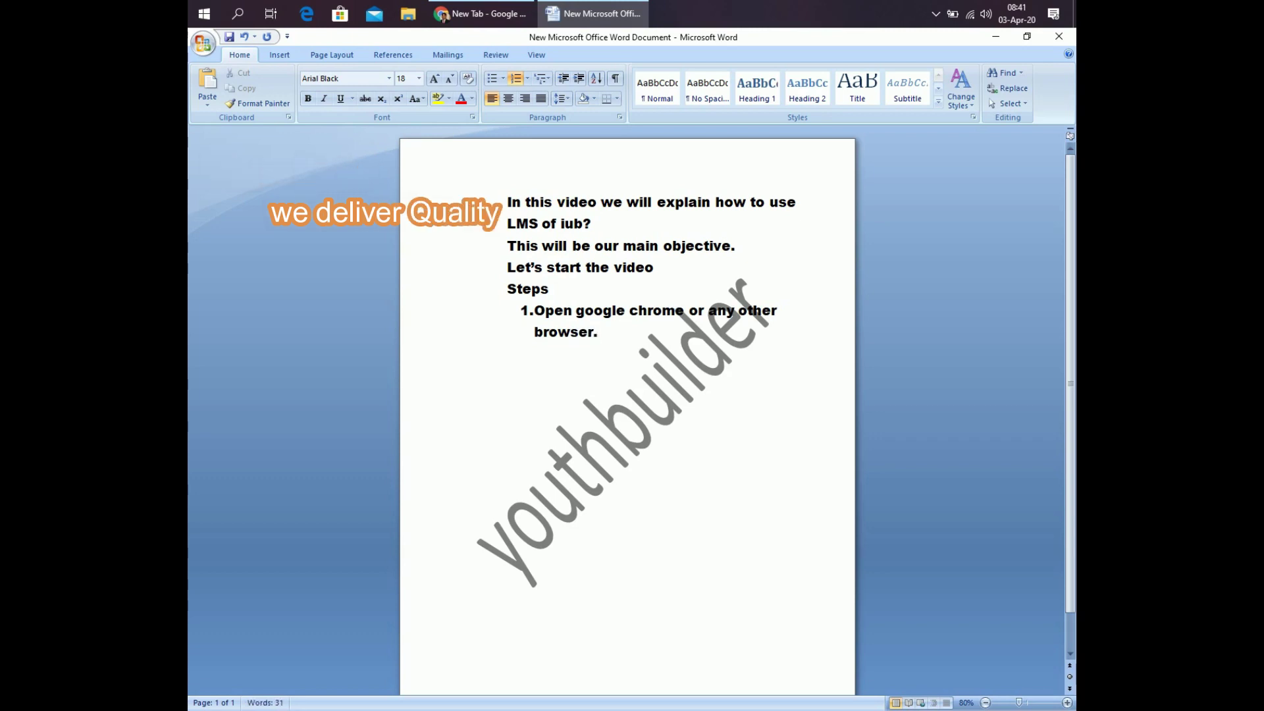
text((y)
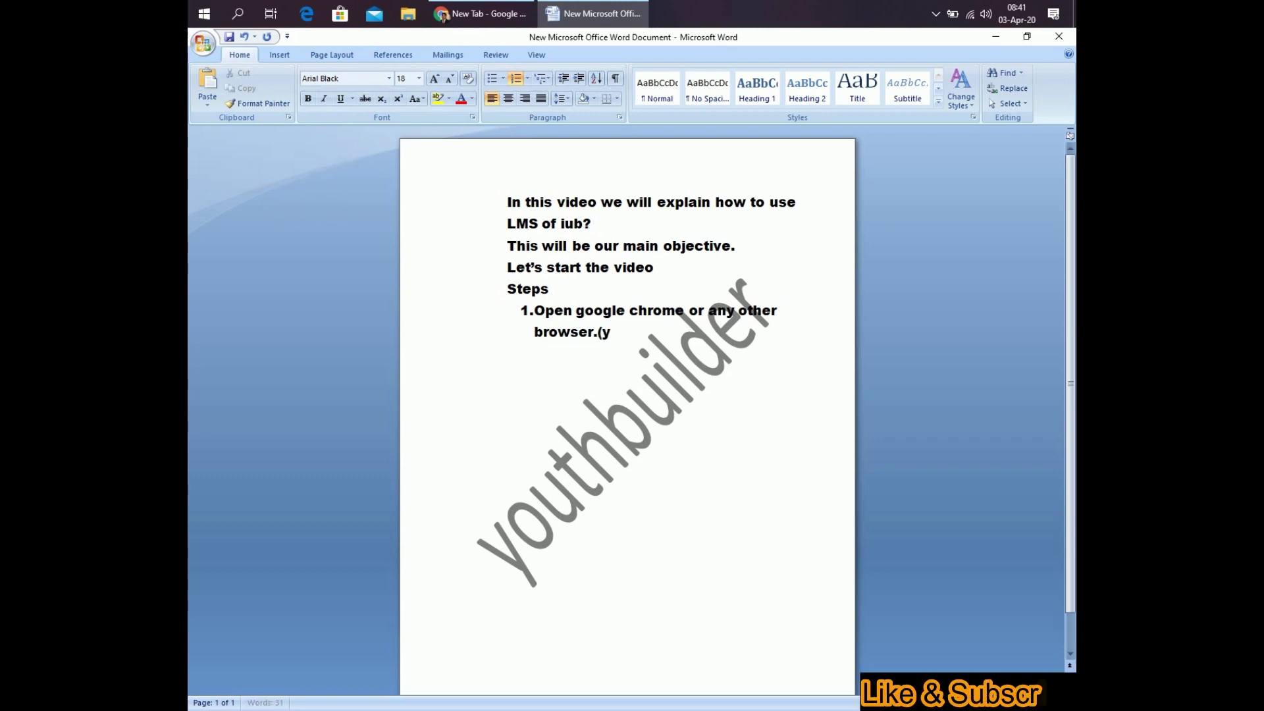
text(our cho)
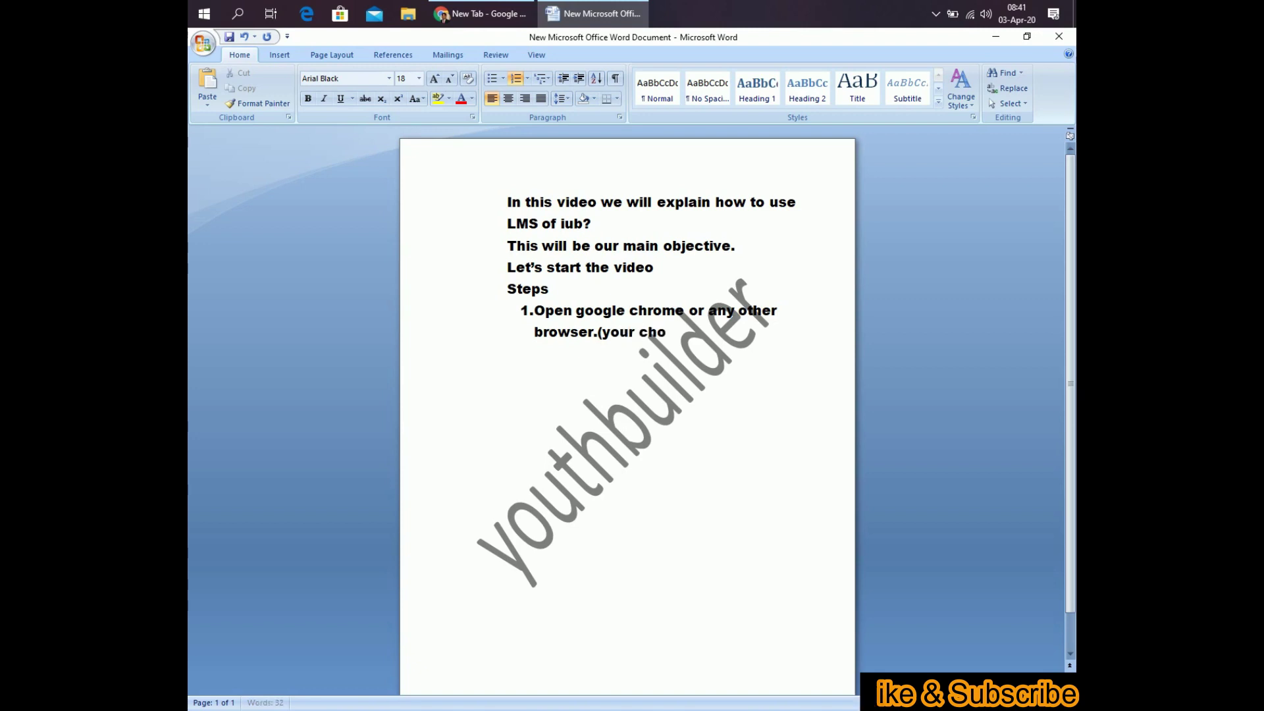
text(ice)
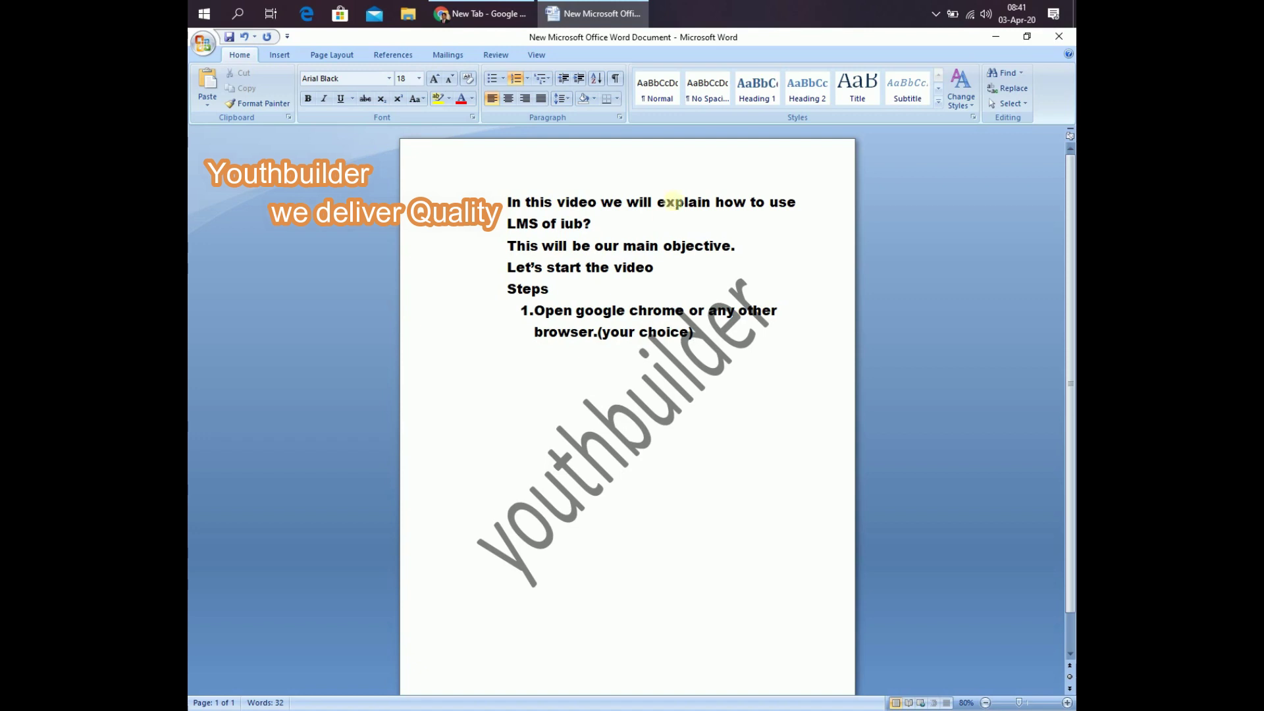
Add item 2: 'Type' plus the pasted my.iub.edu.pk link and 'I will give it in description.'.
click(480, 13)
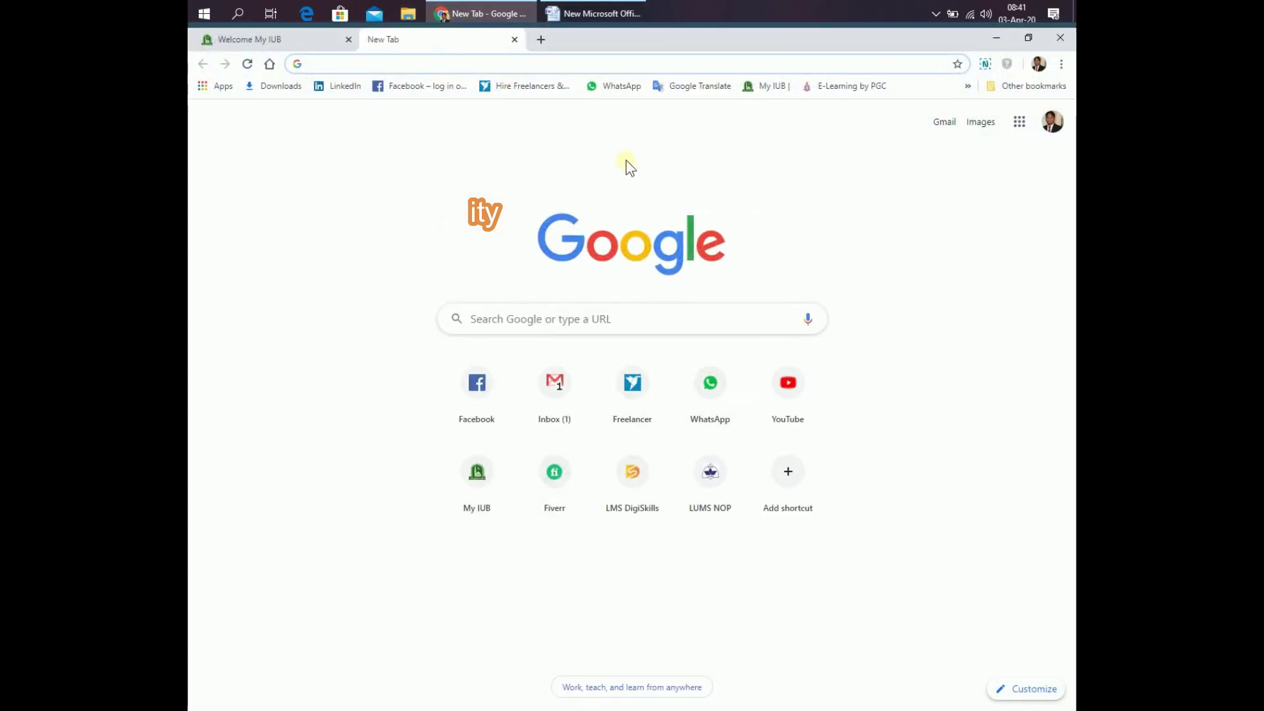
click(586, 14)
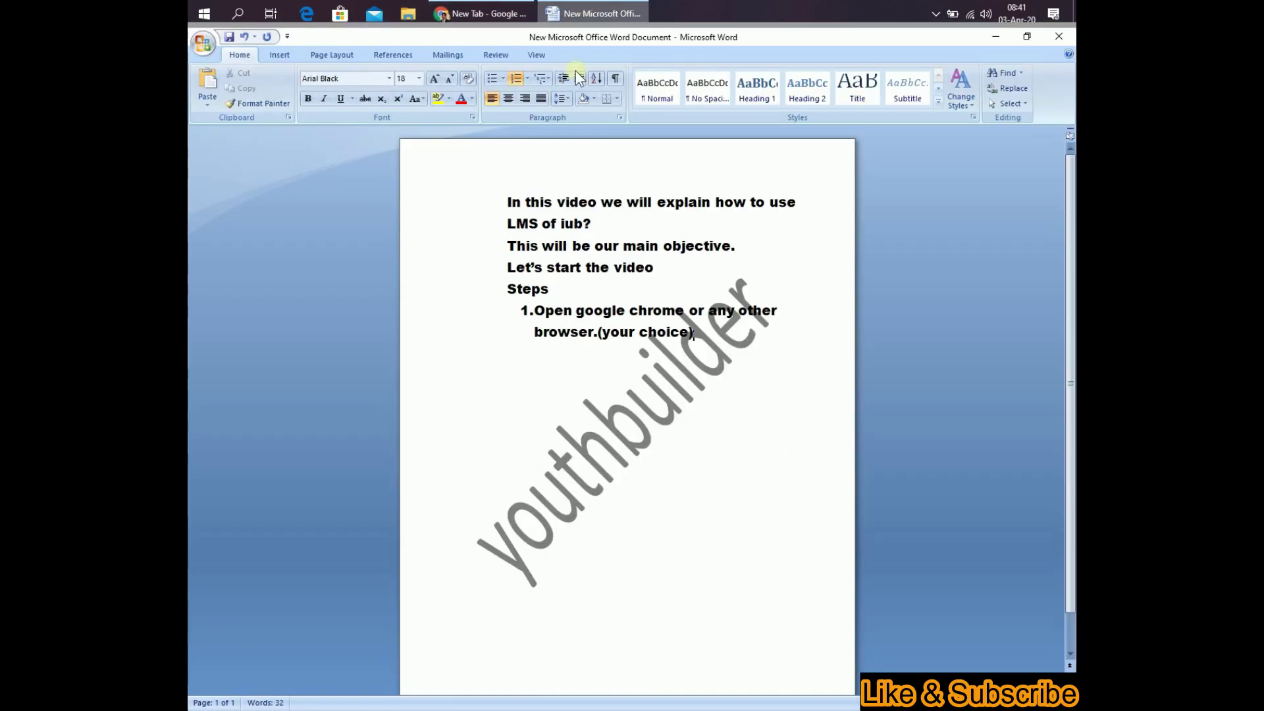
key(Return)
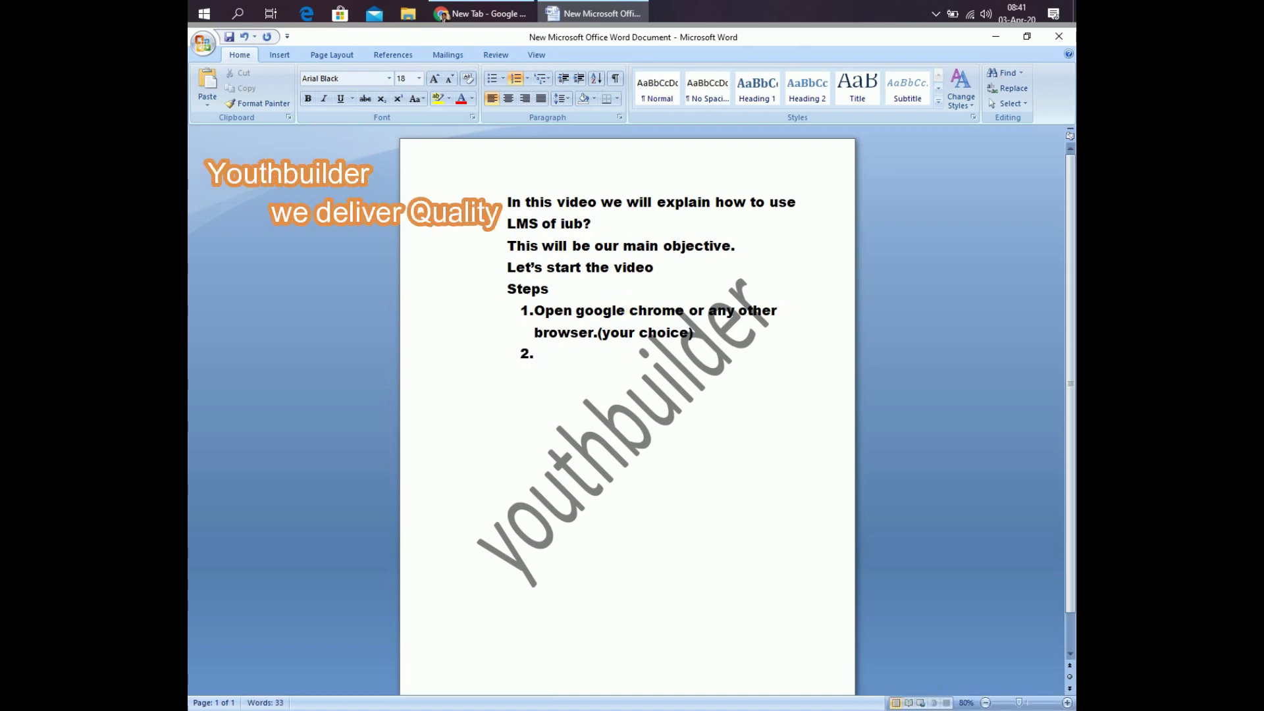
text(type)
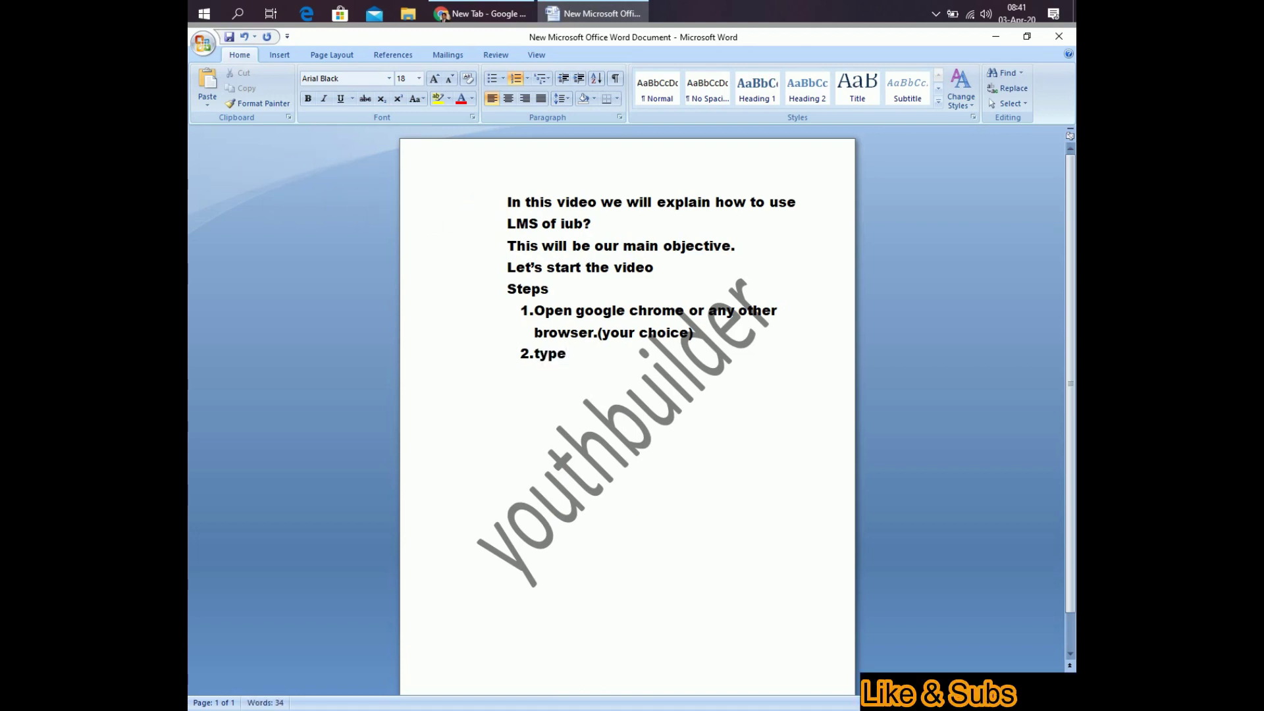
text(https://my.iub.edu.pk/)
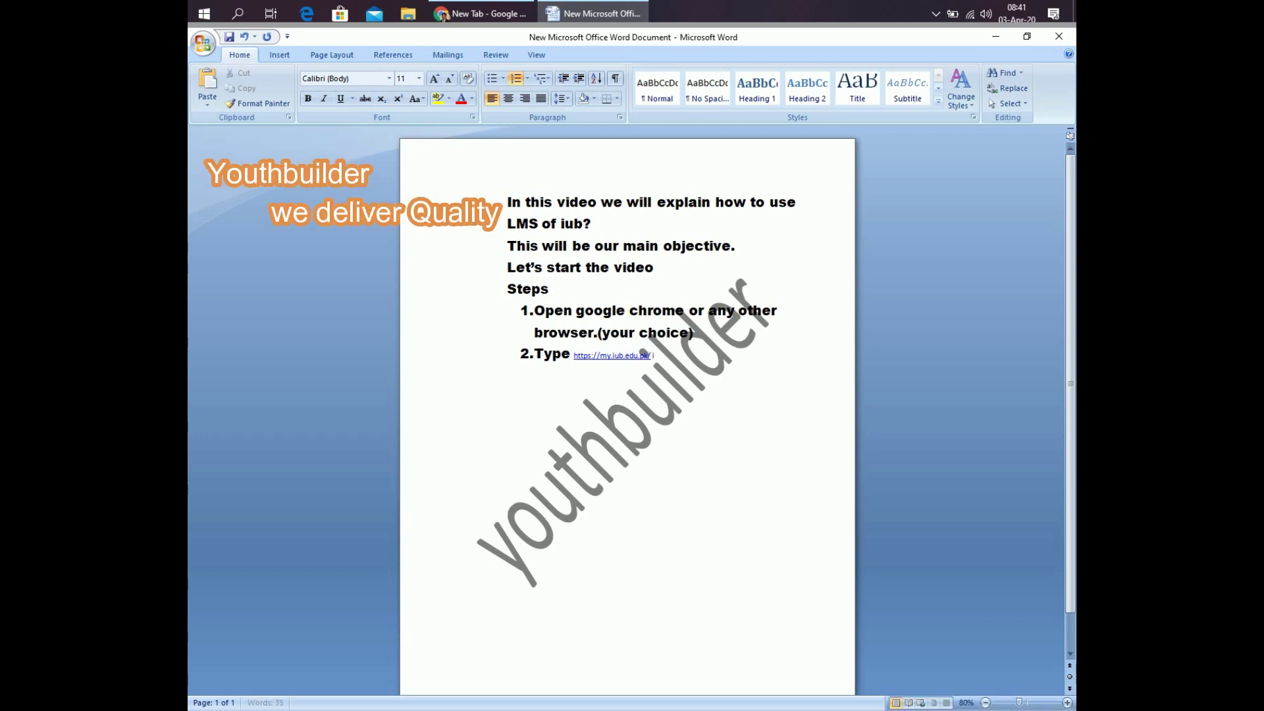
text(I)
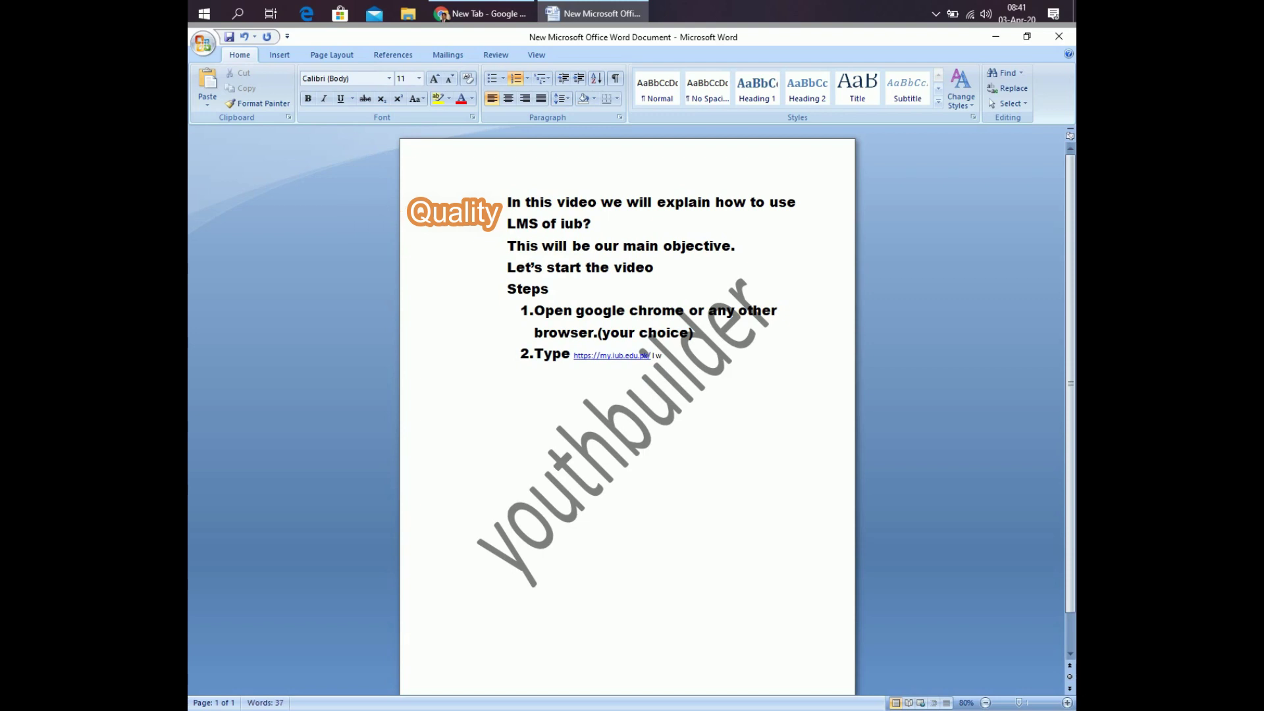
text( w)
key(BackSpace)
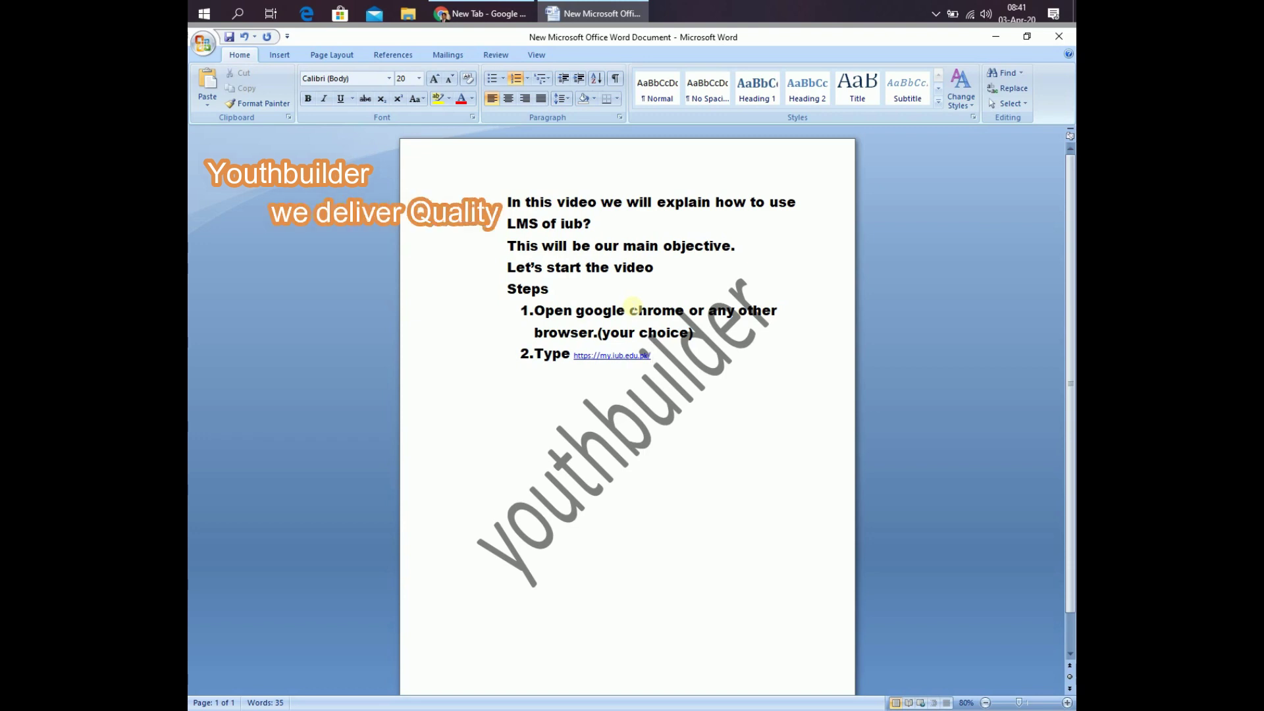
text(will)
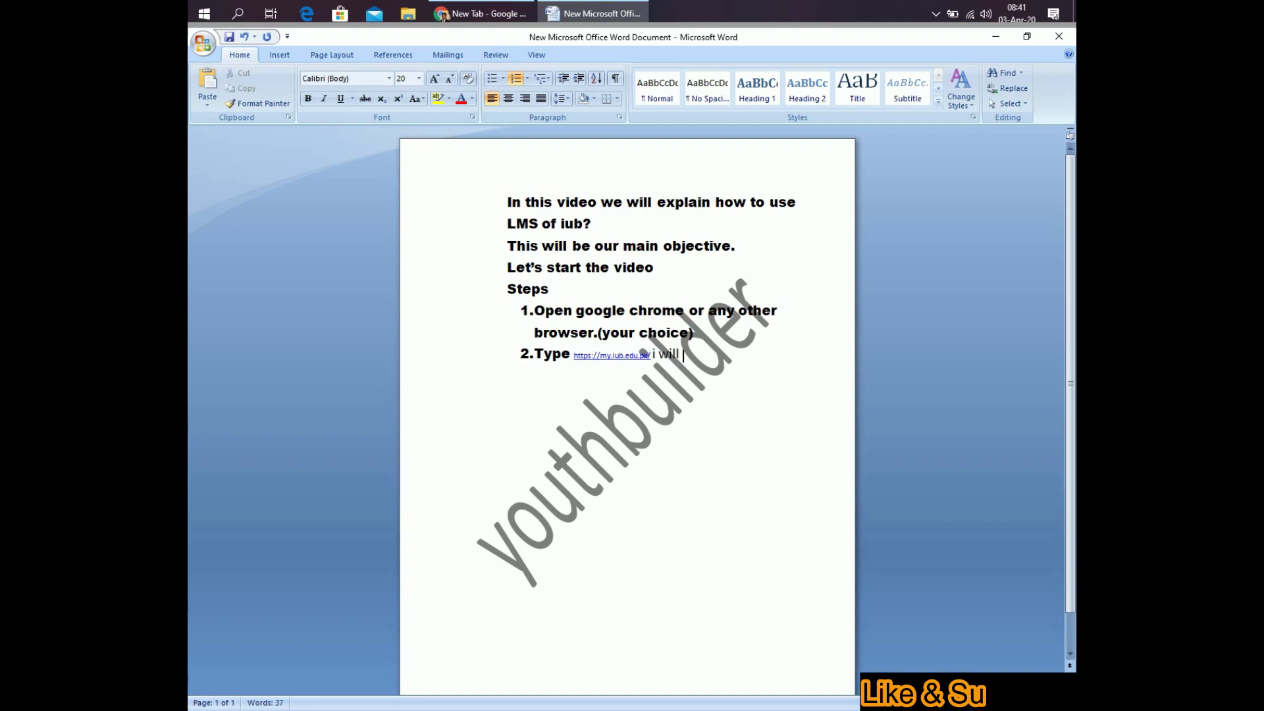
text( give)
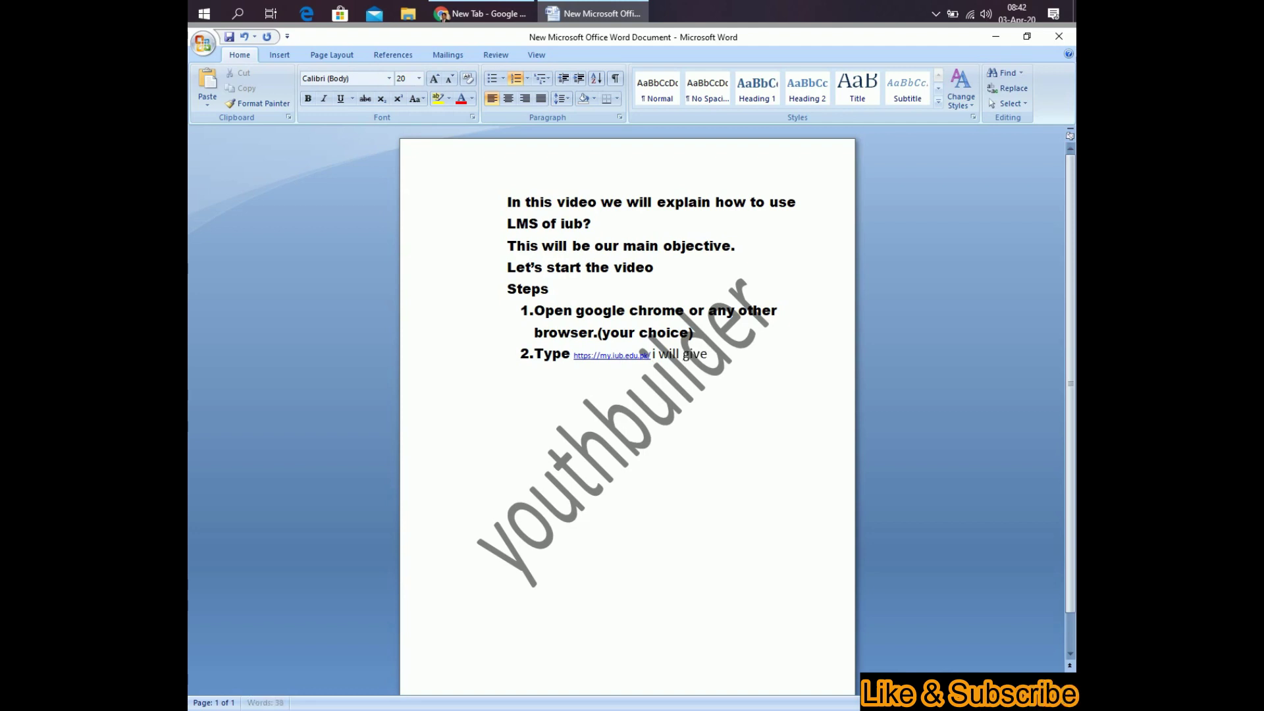
text( it in )
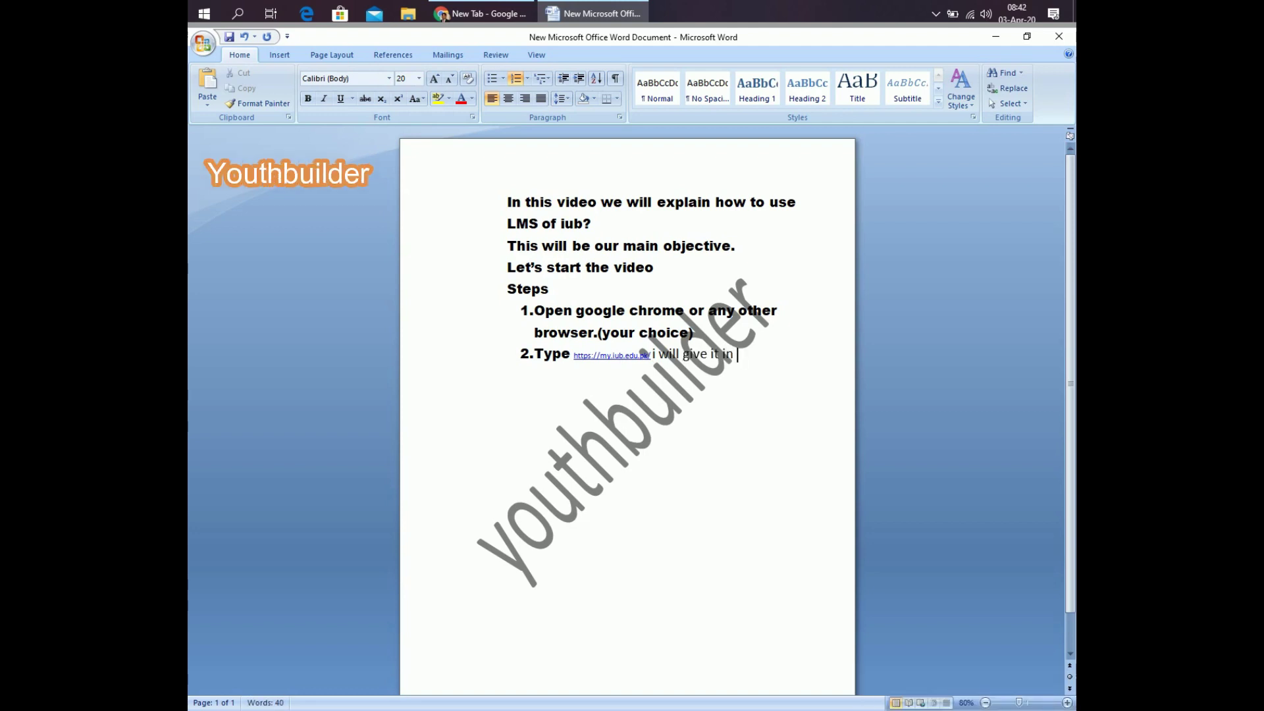
text(descri)
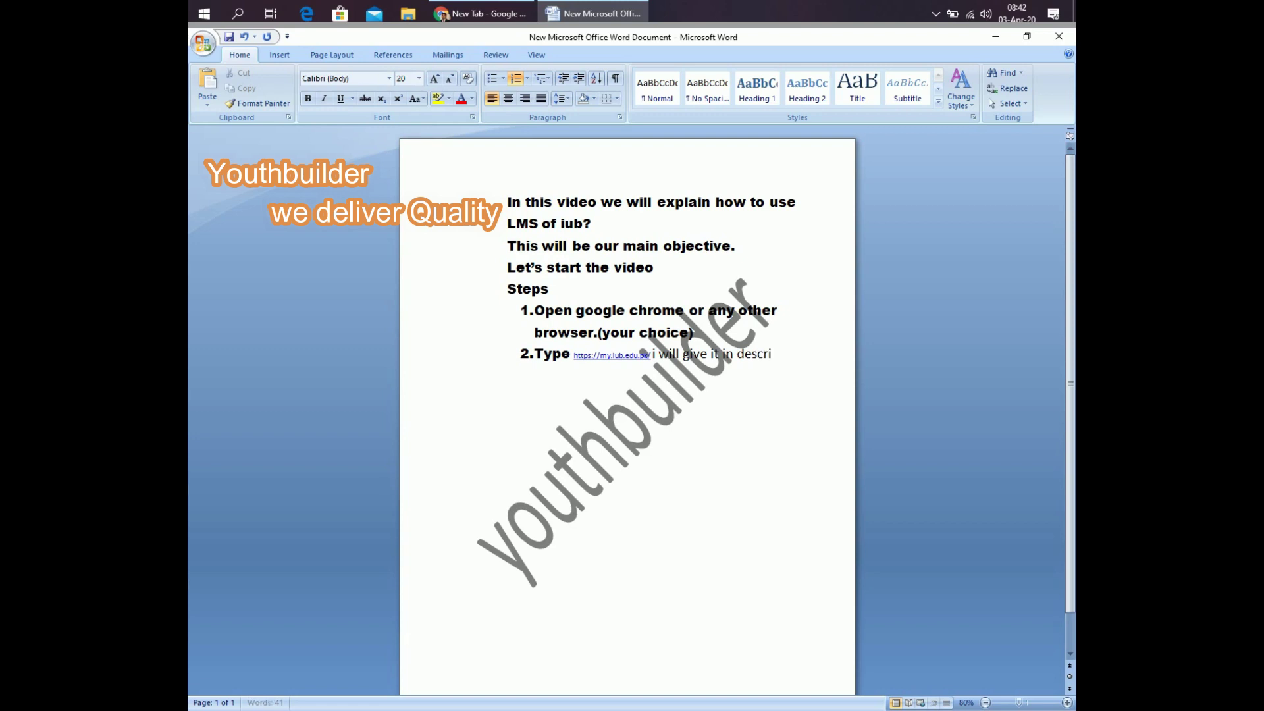
text(ption)
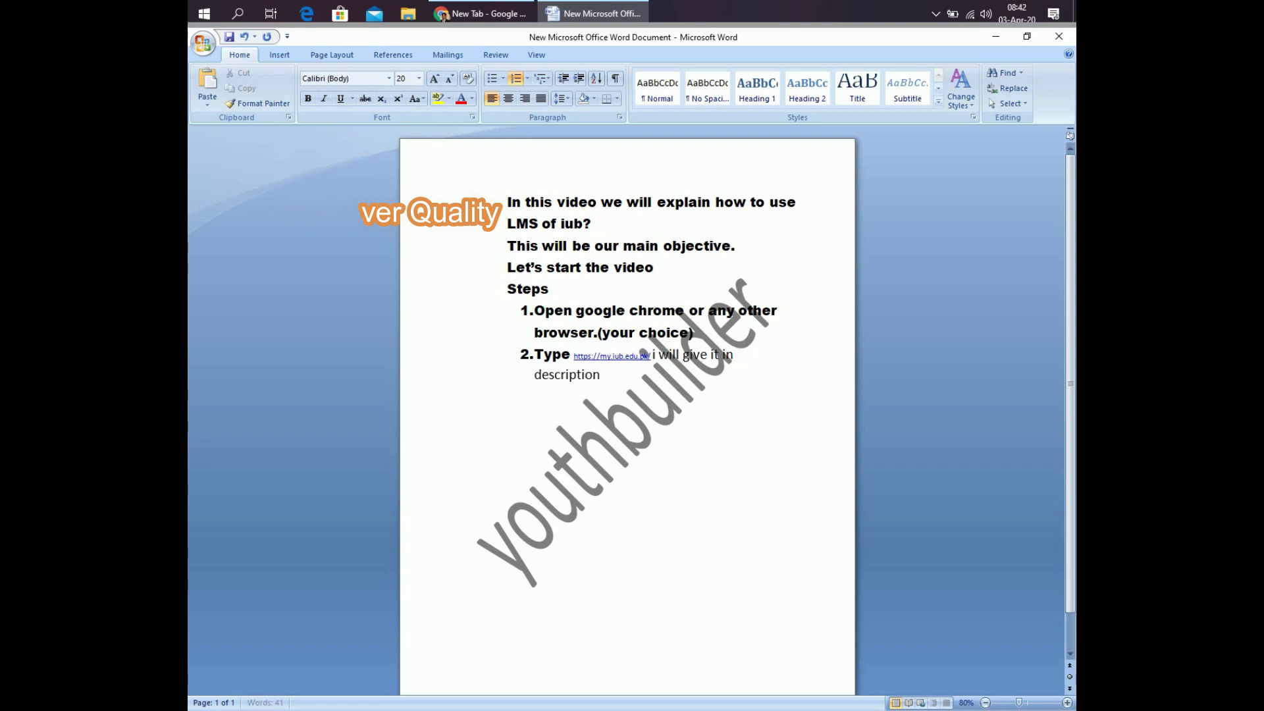
text(.)
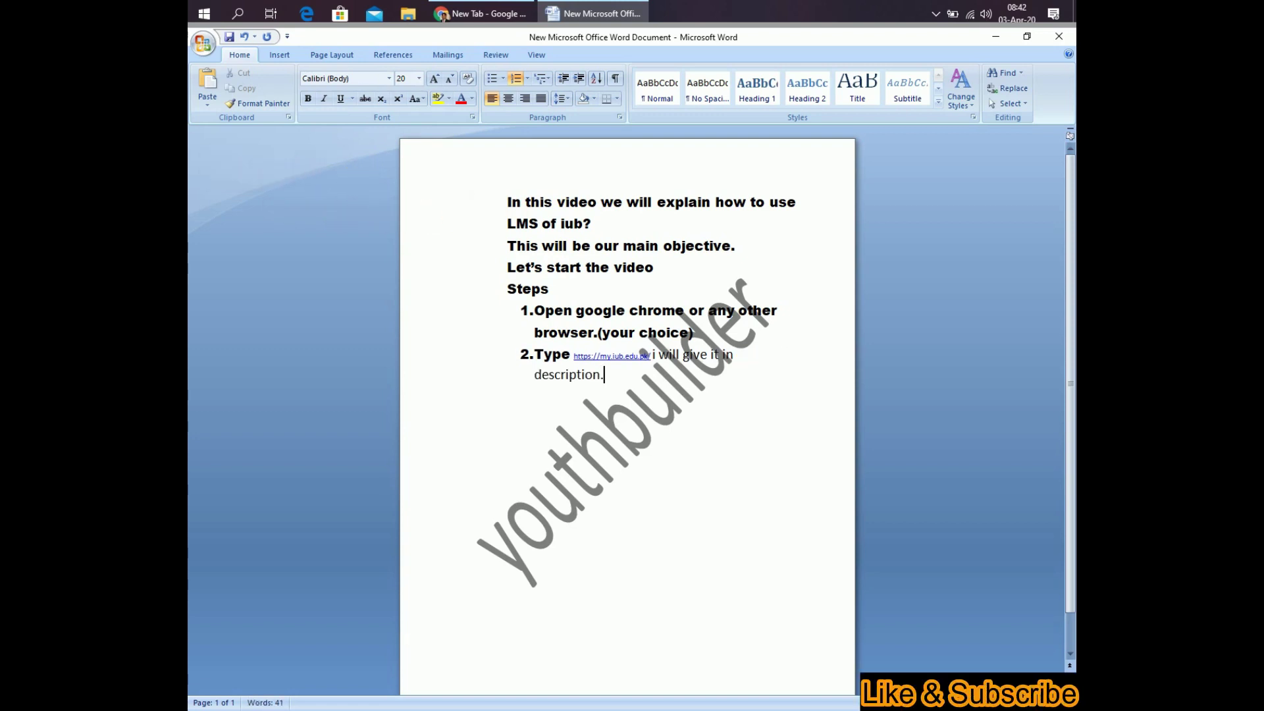
Check the my.iub.edu.pk address on the Welcome My IUB page in Chrome, then return to Word.
click(484, 6)
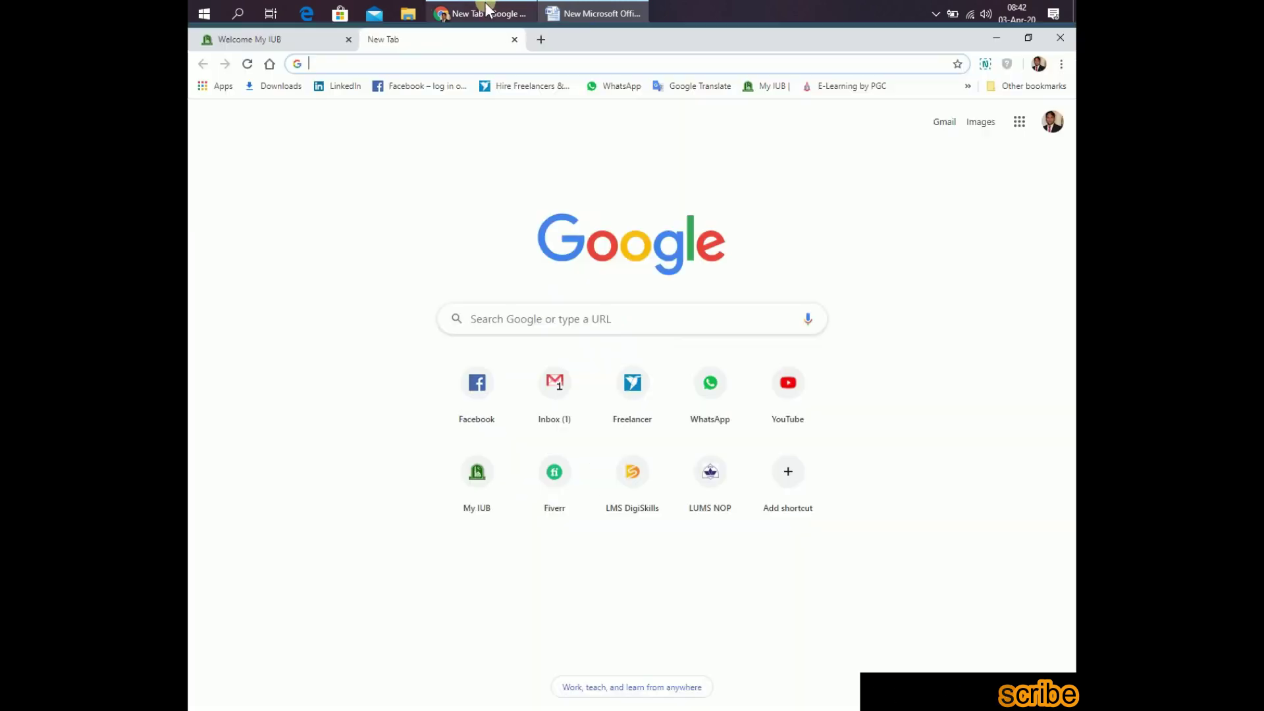
click(315, 33)
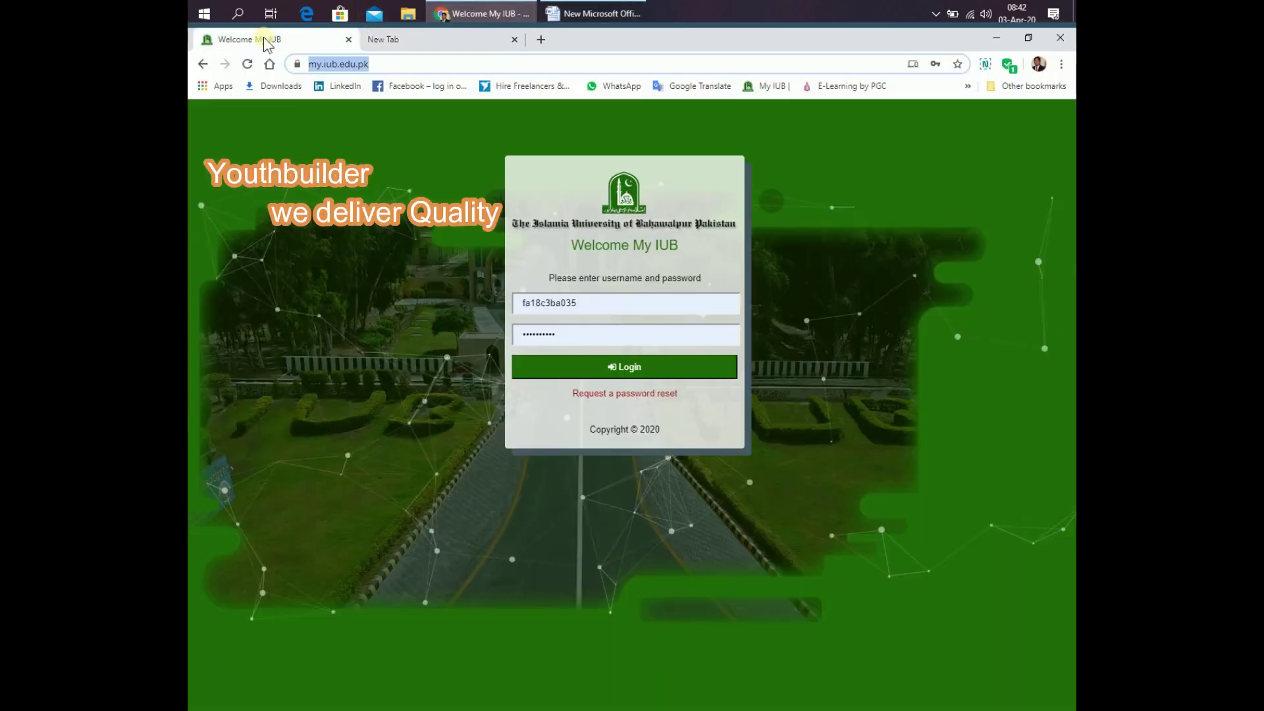
click(409, 64)
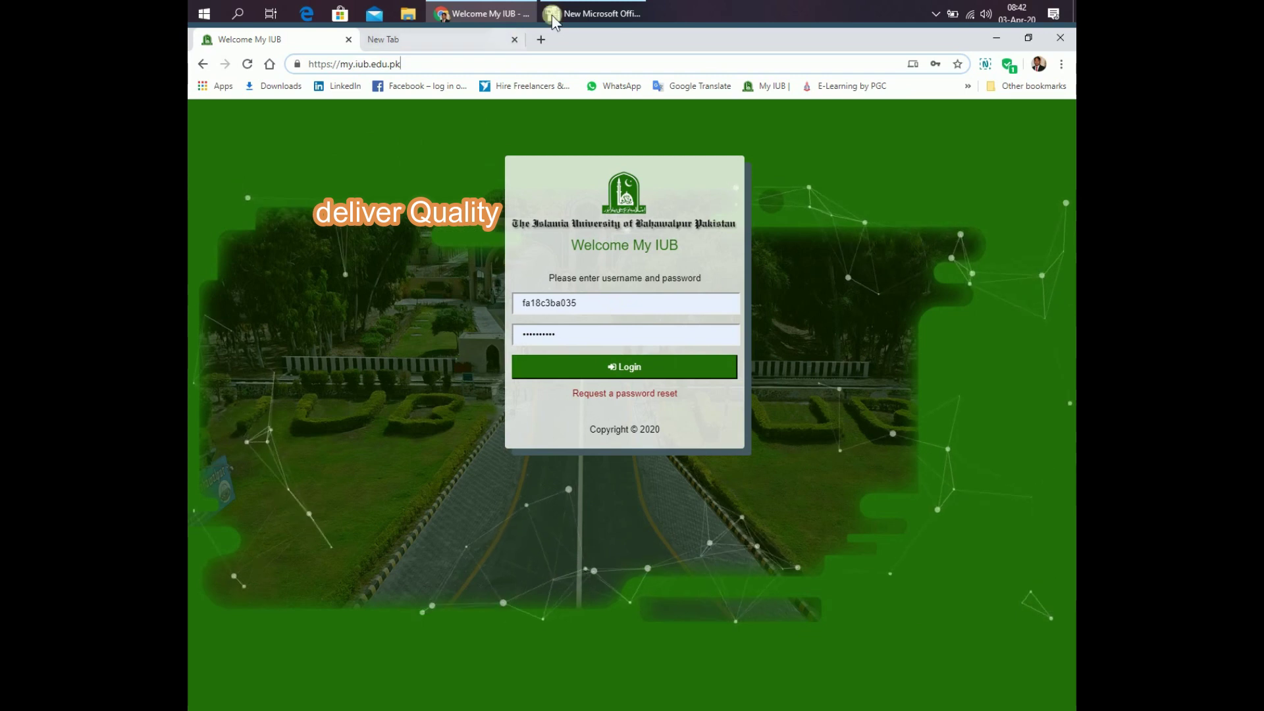
click(593, 13)
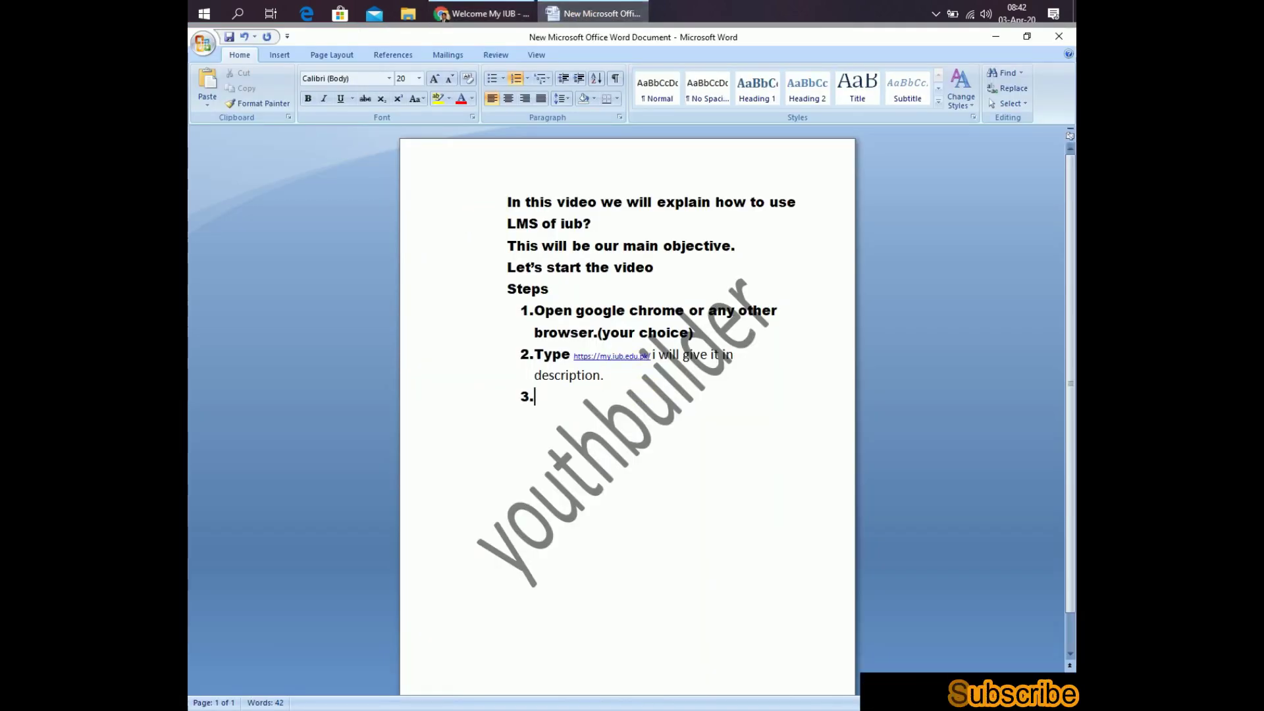
Clear the stray character and set the empty step 3 to Arial Black 18 pt.
text(g)
key(BackSpace)
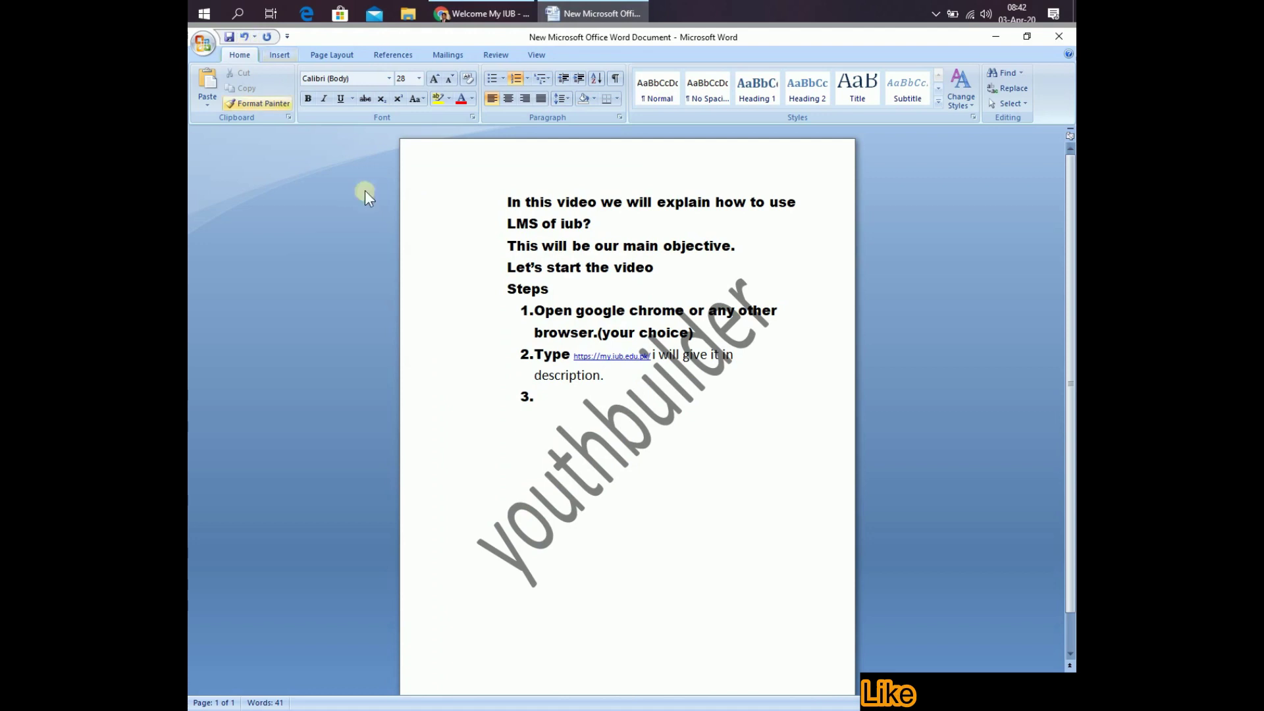
click(389, 78)
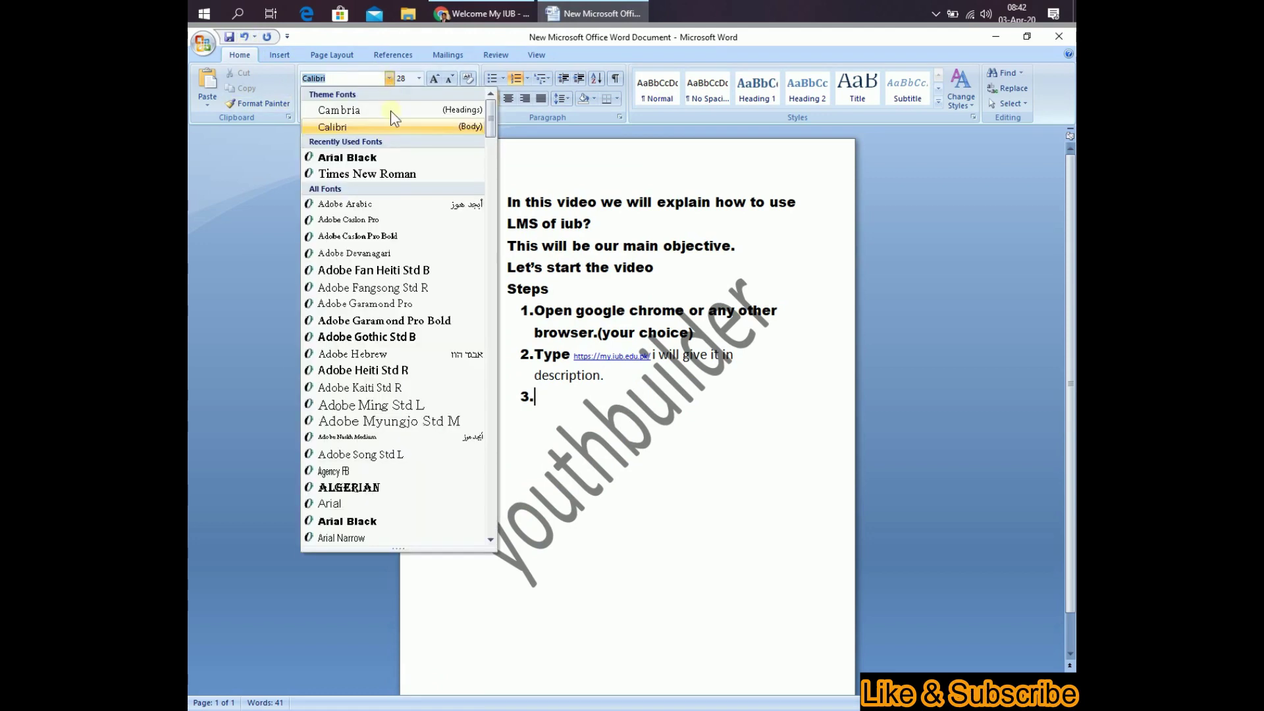
click(390, 157)
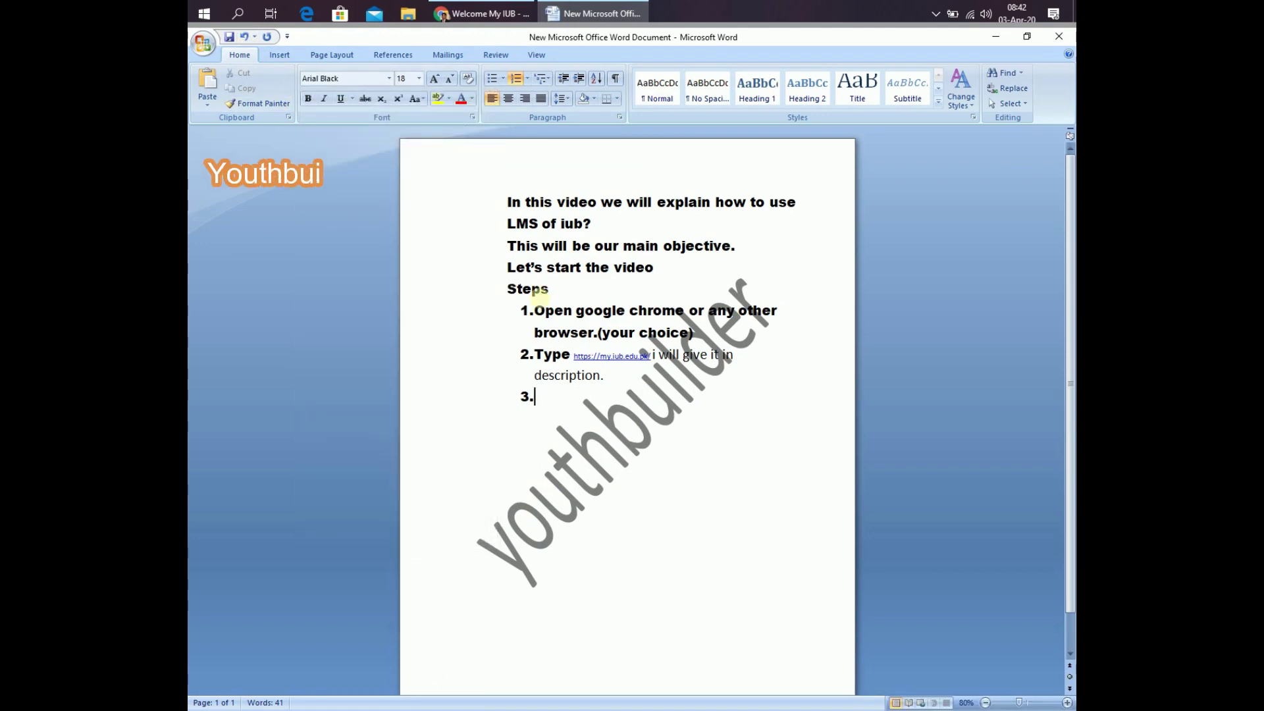
Write step 3: 'Give your log in details', asking where they come from and answering your department.
text(give)
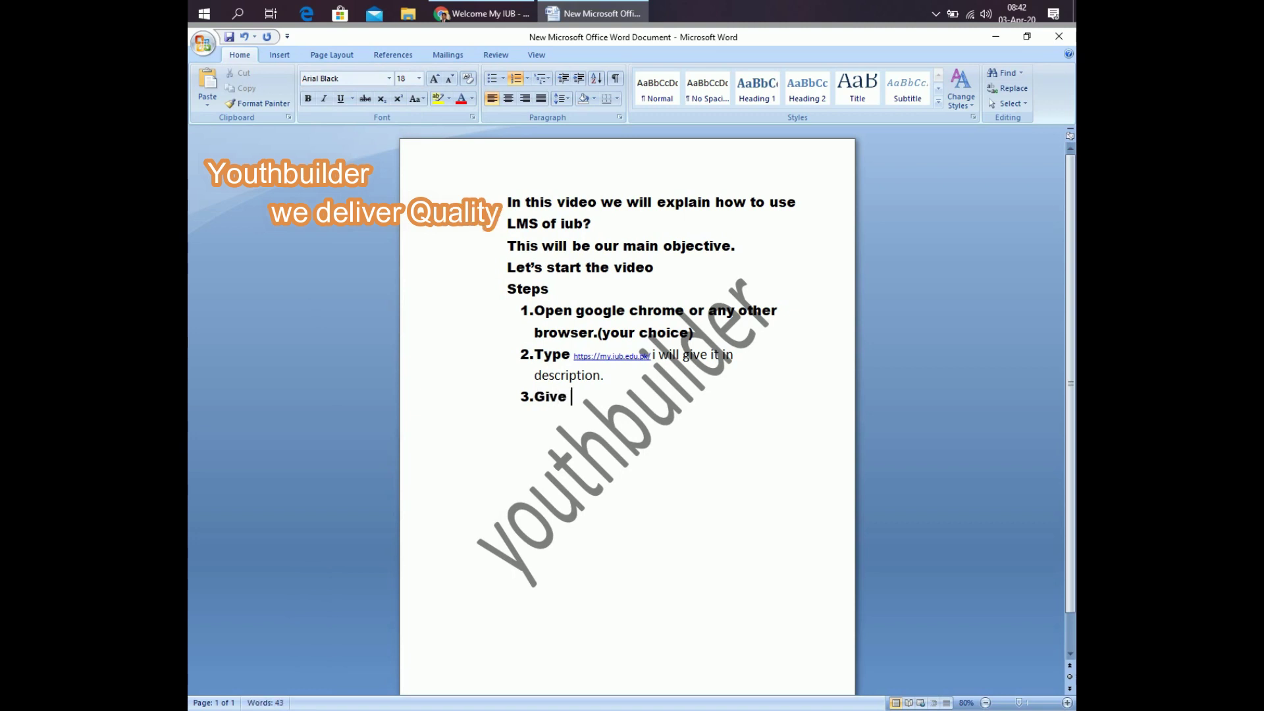
text( you)
text(r)
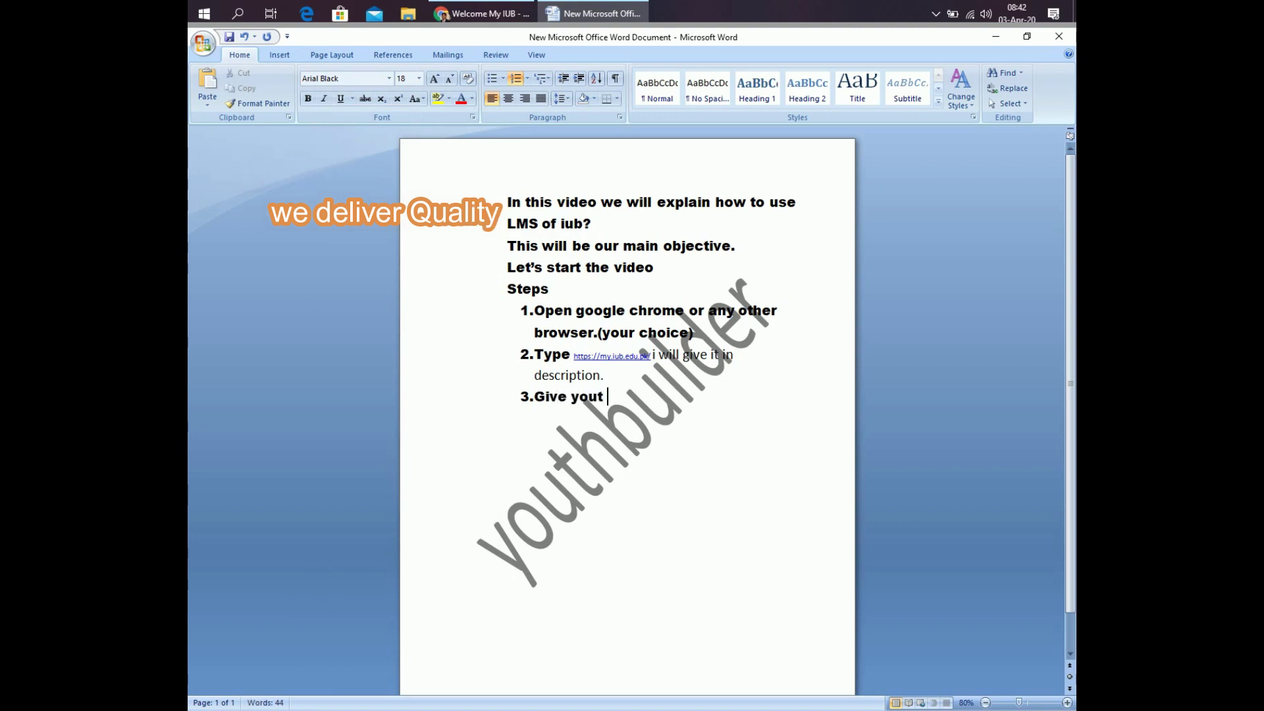
text( l)
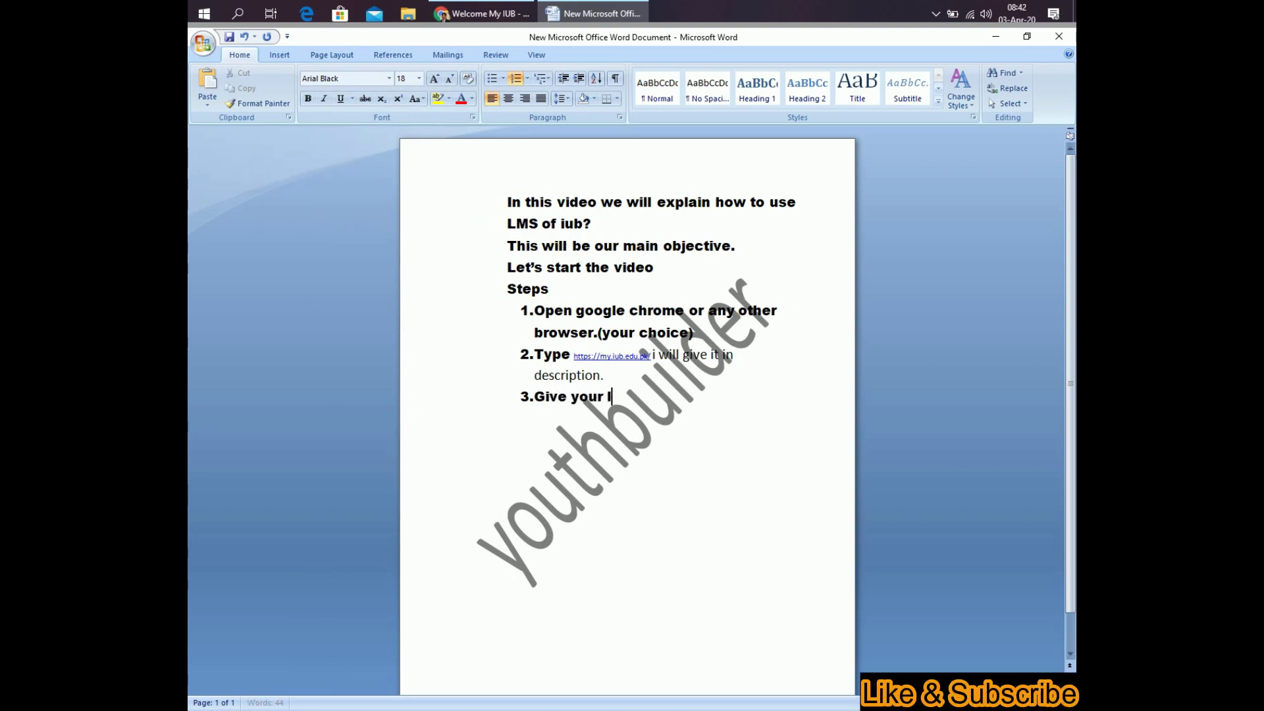
text(og)
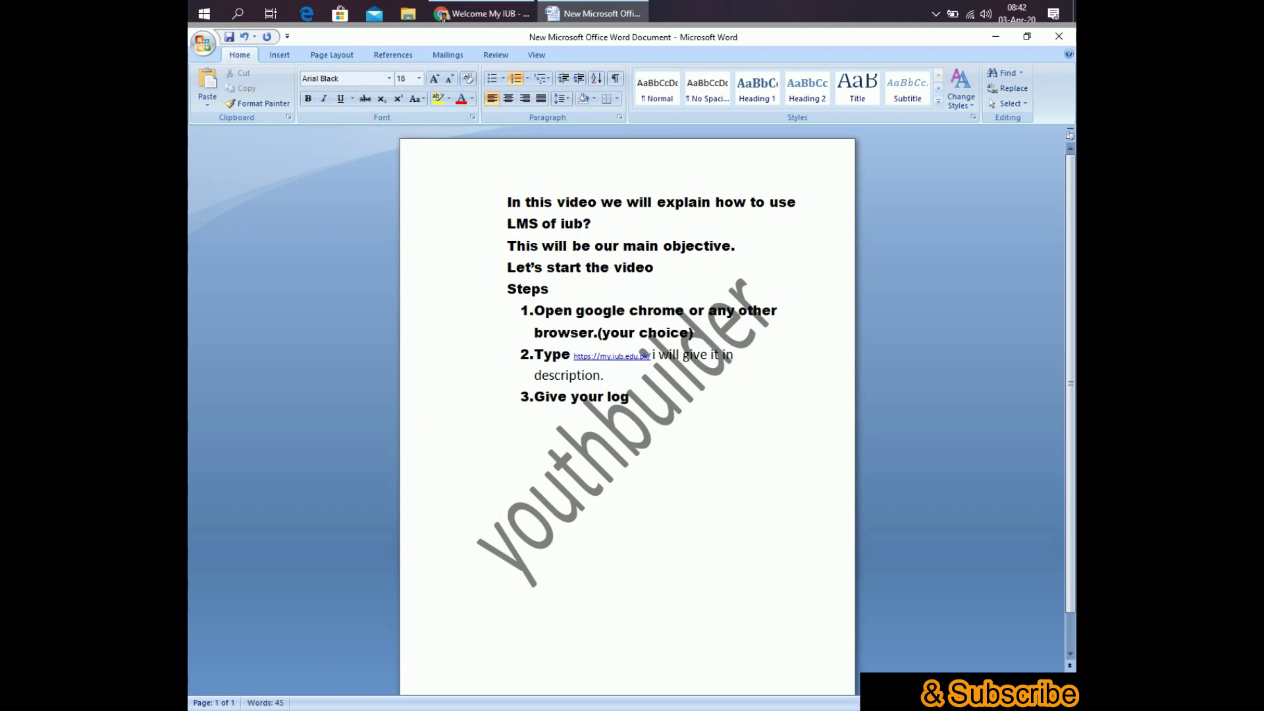
text( in details)
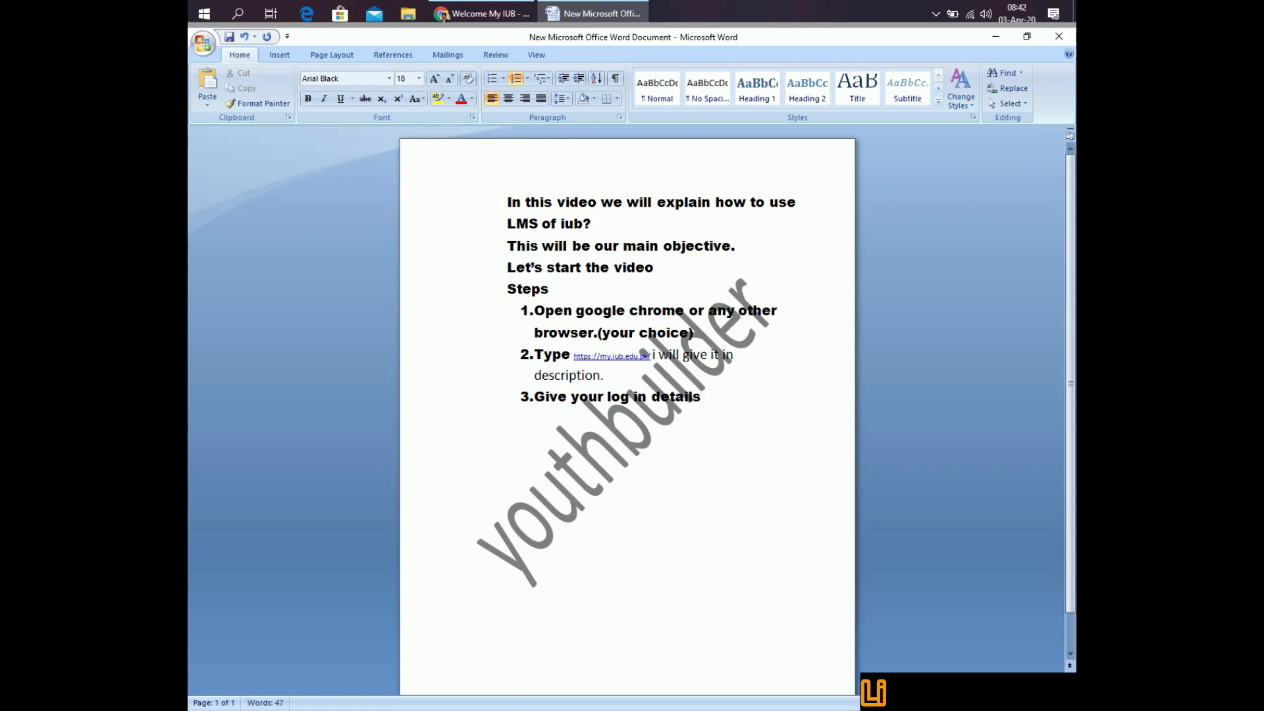
text(()
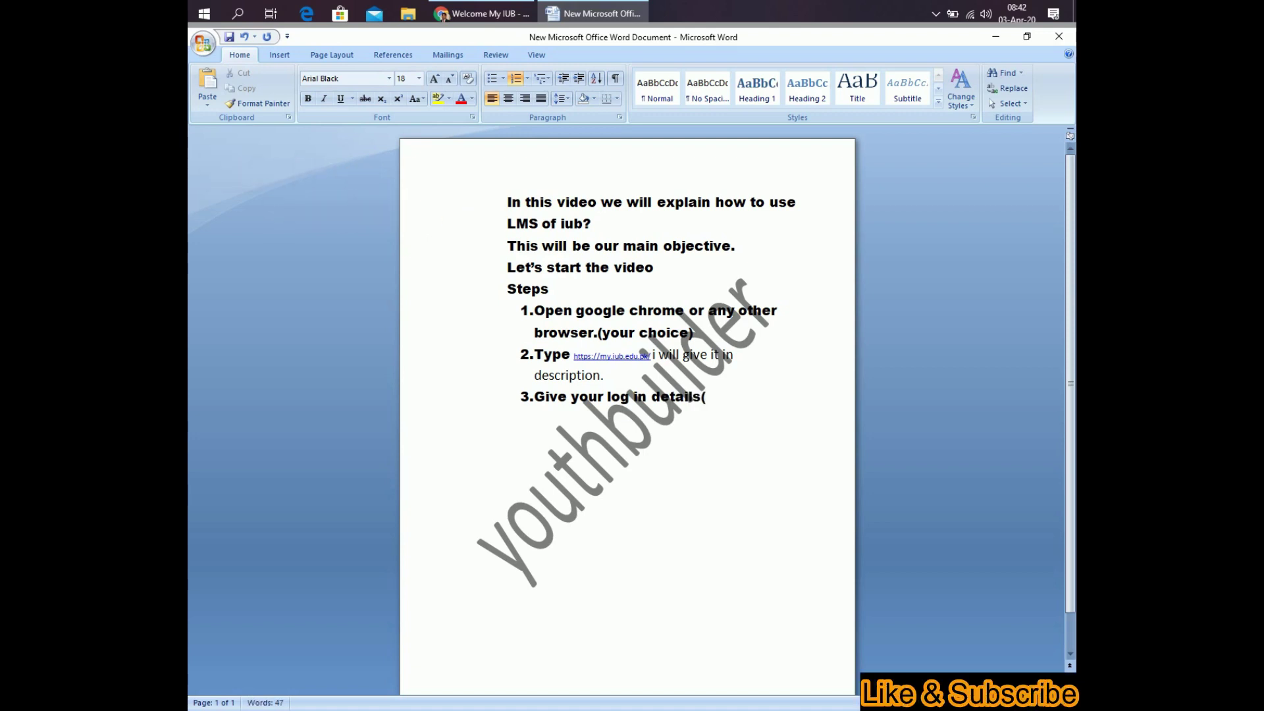
text(ques)
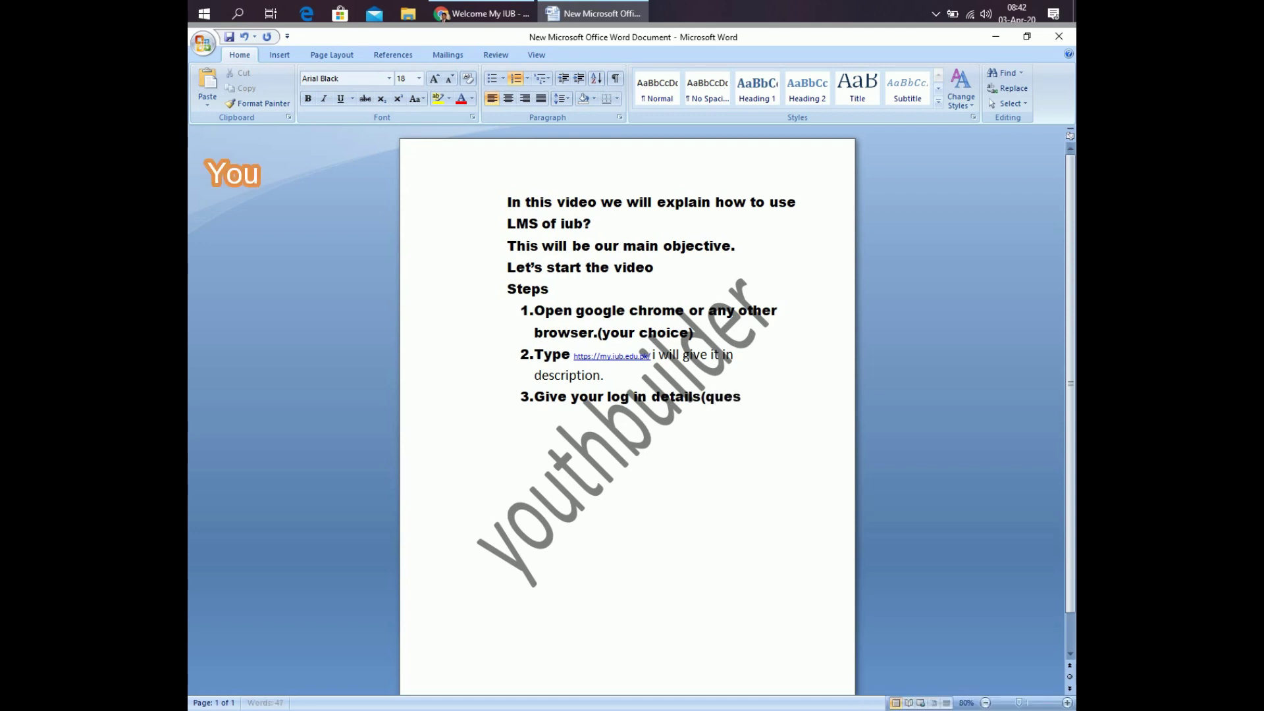
text(tion is)
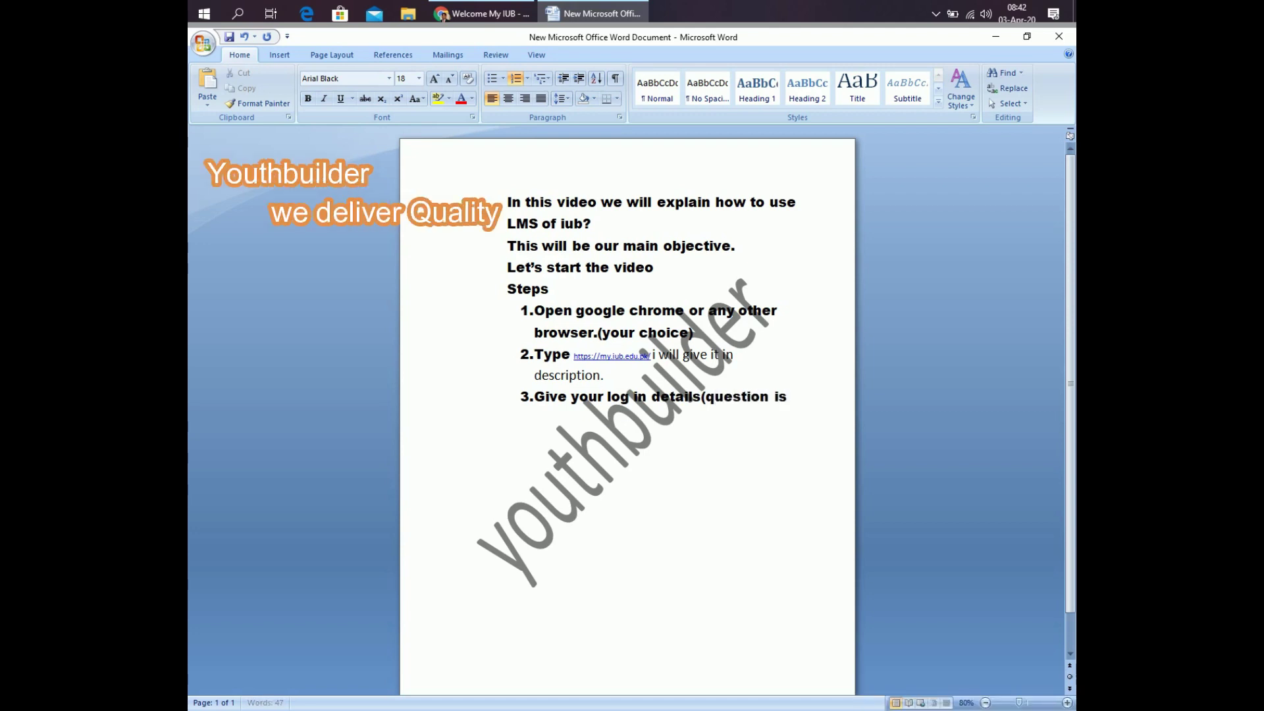
text( w)
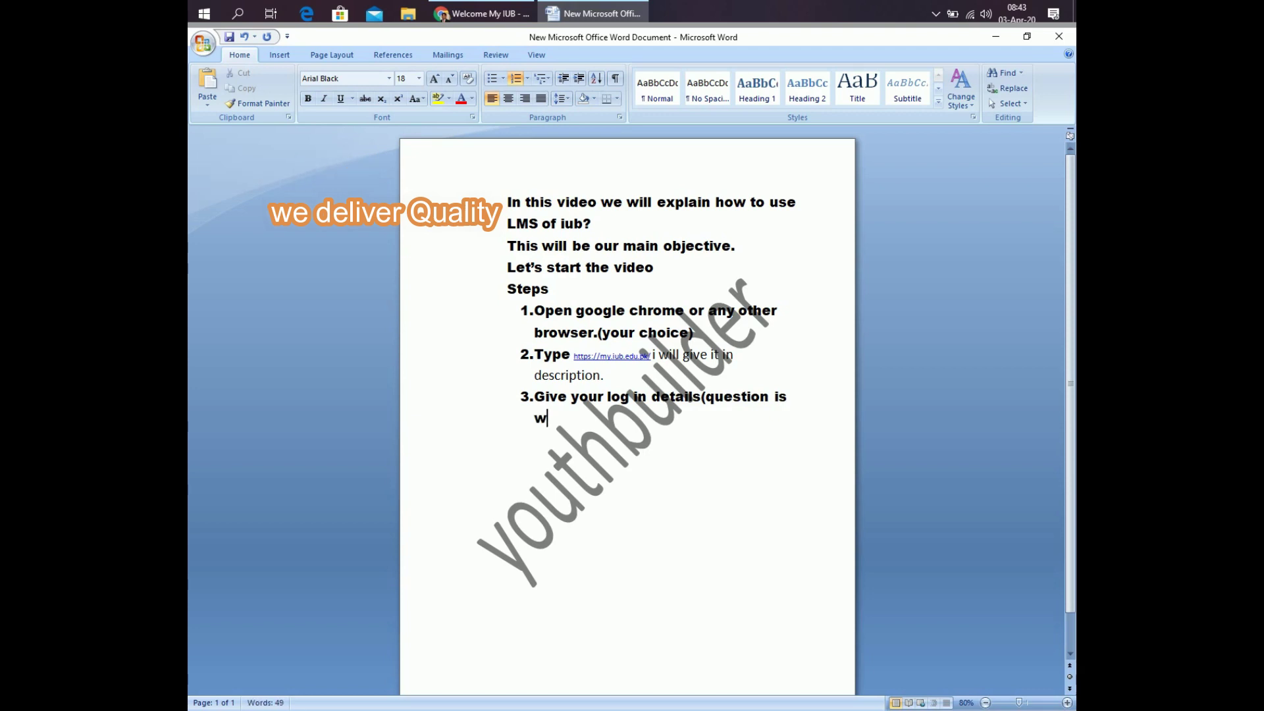
text(here wi)
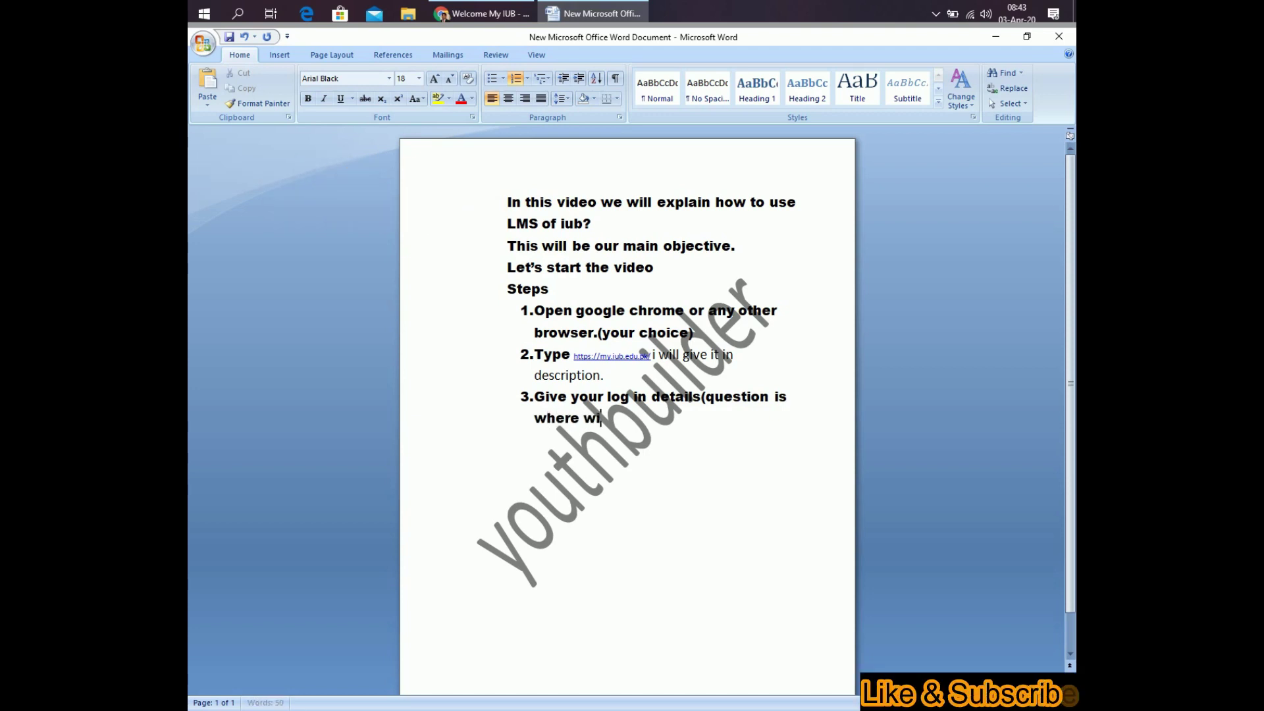
text(ll )
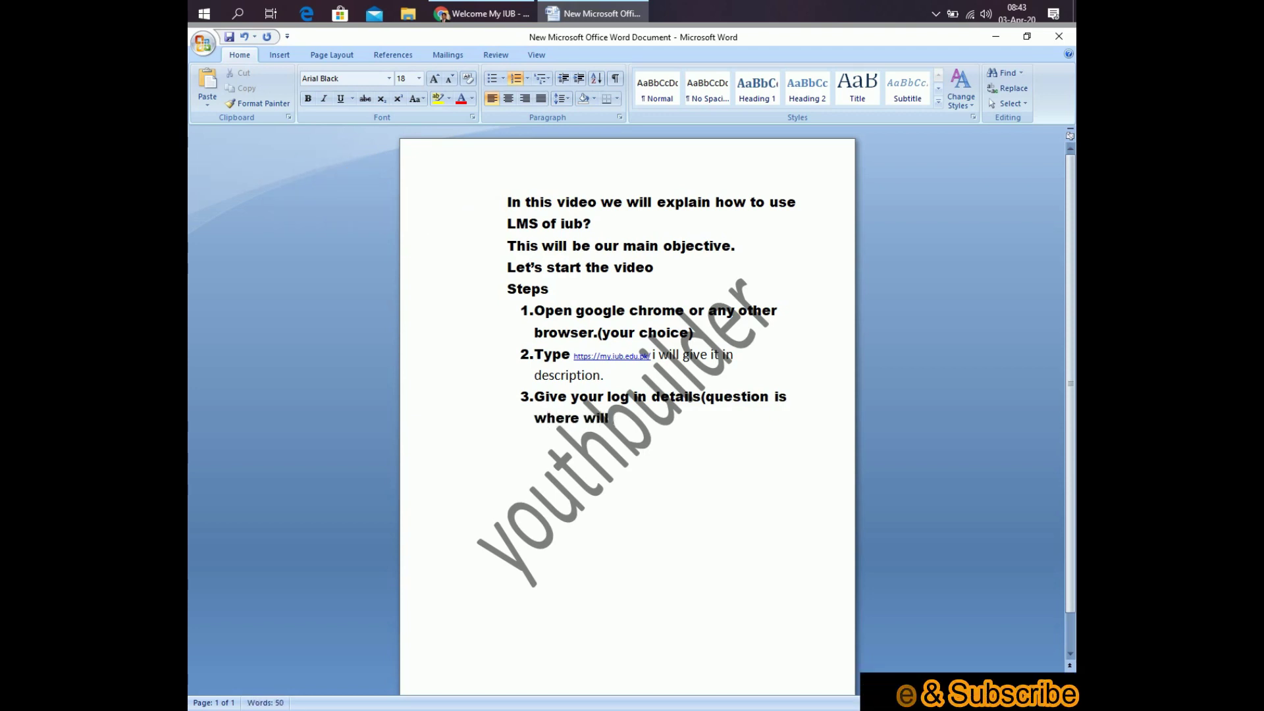
text(you get these)
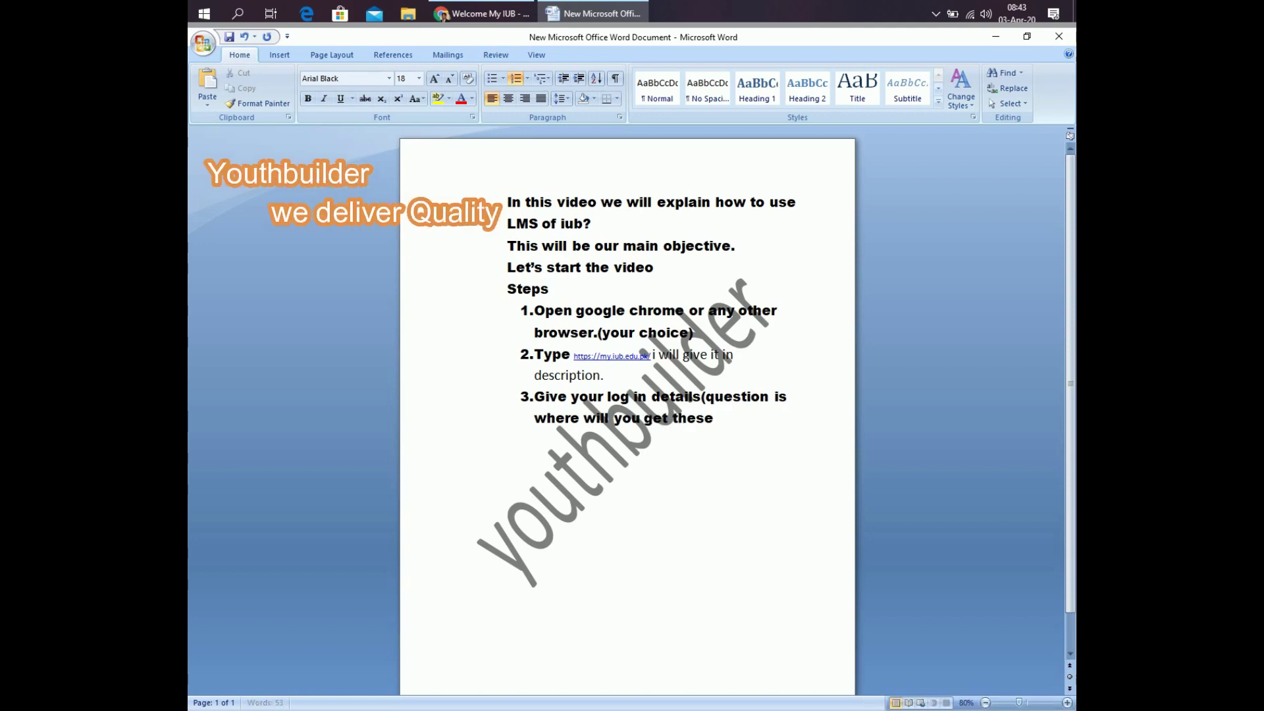
text( dea)
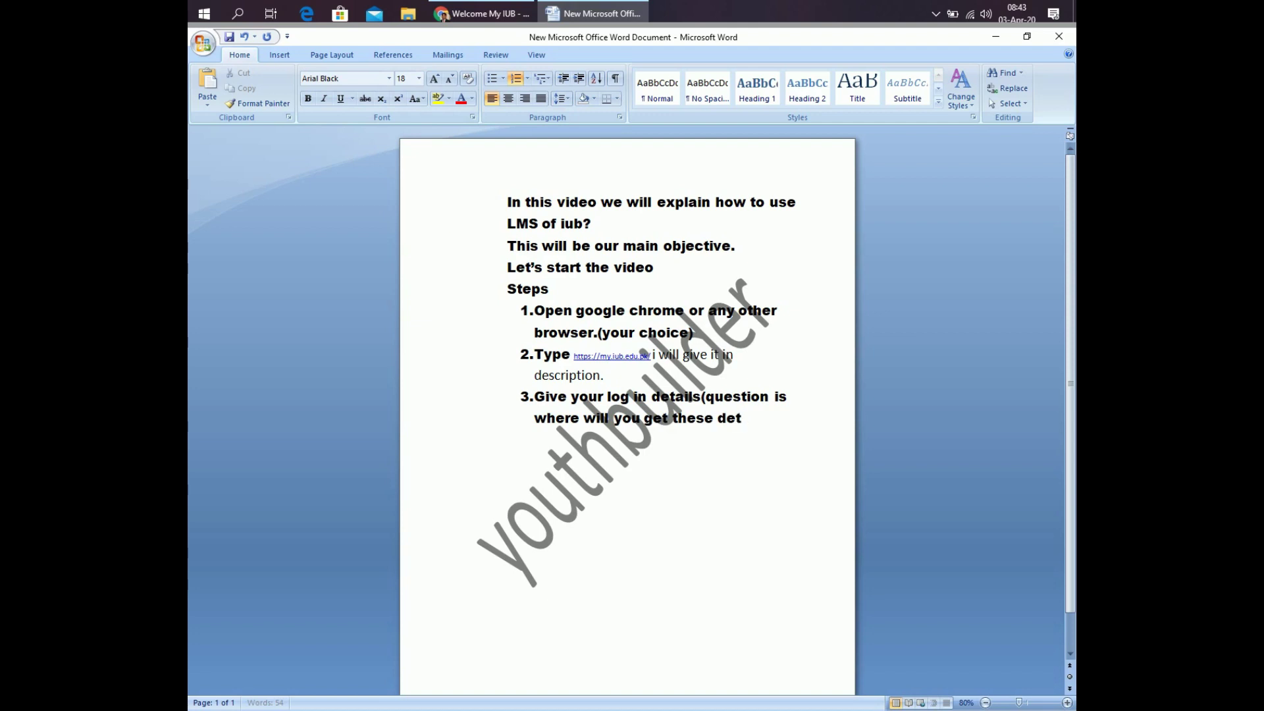
text(ails)
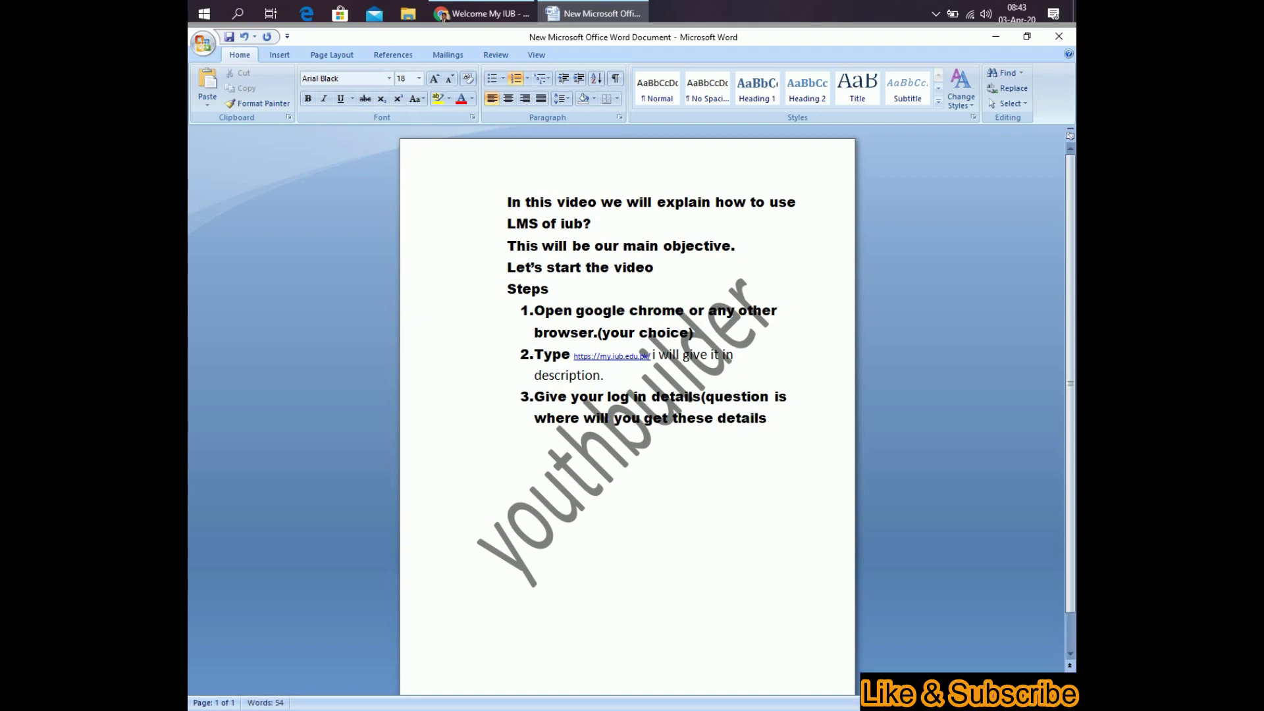
text(_)
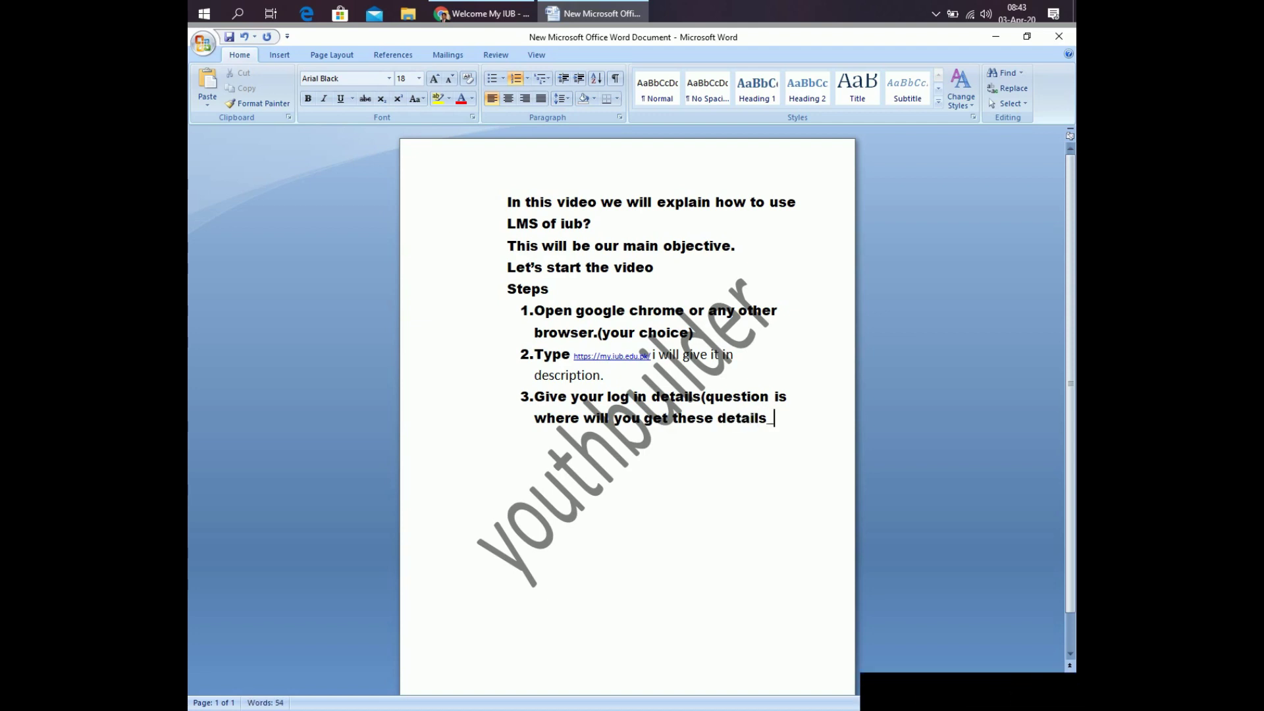
text(?)
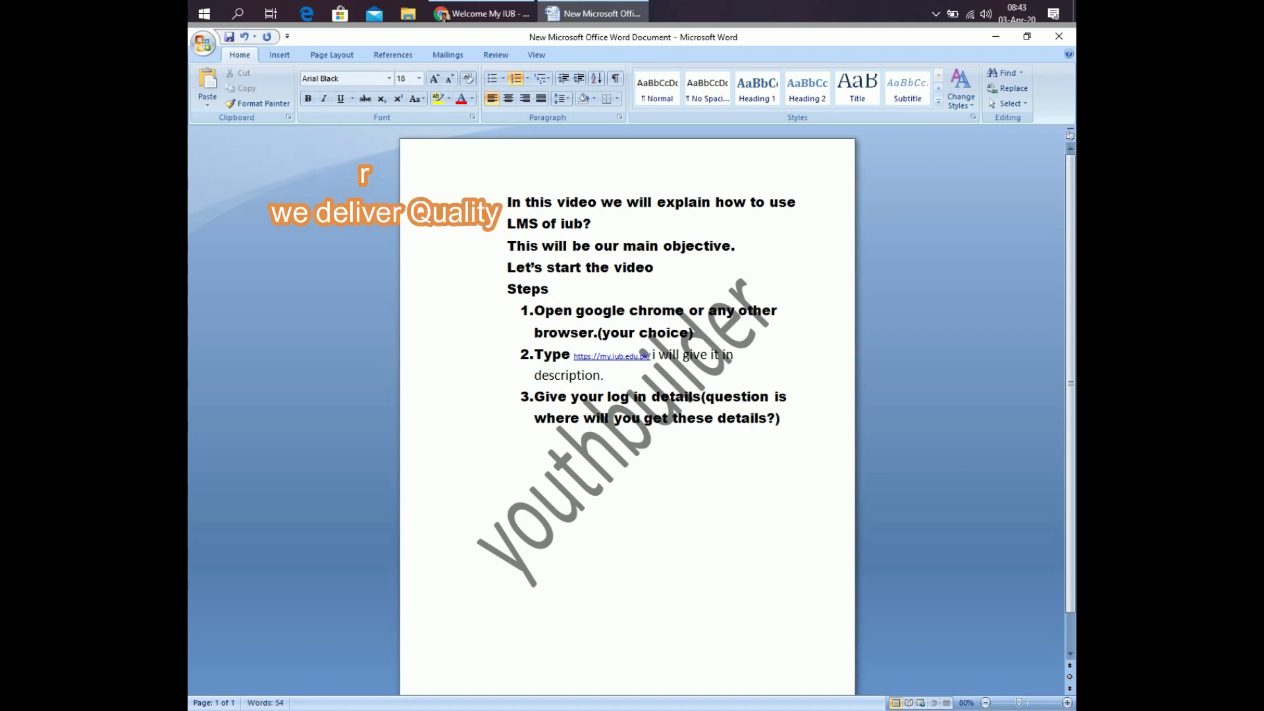
text( a)
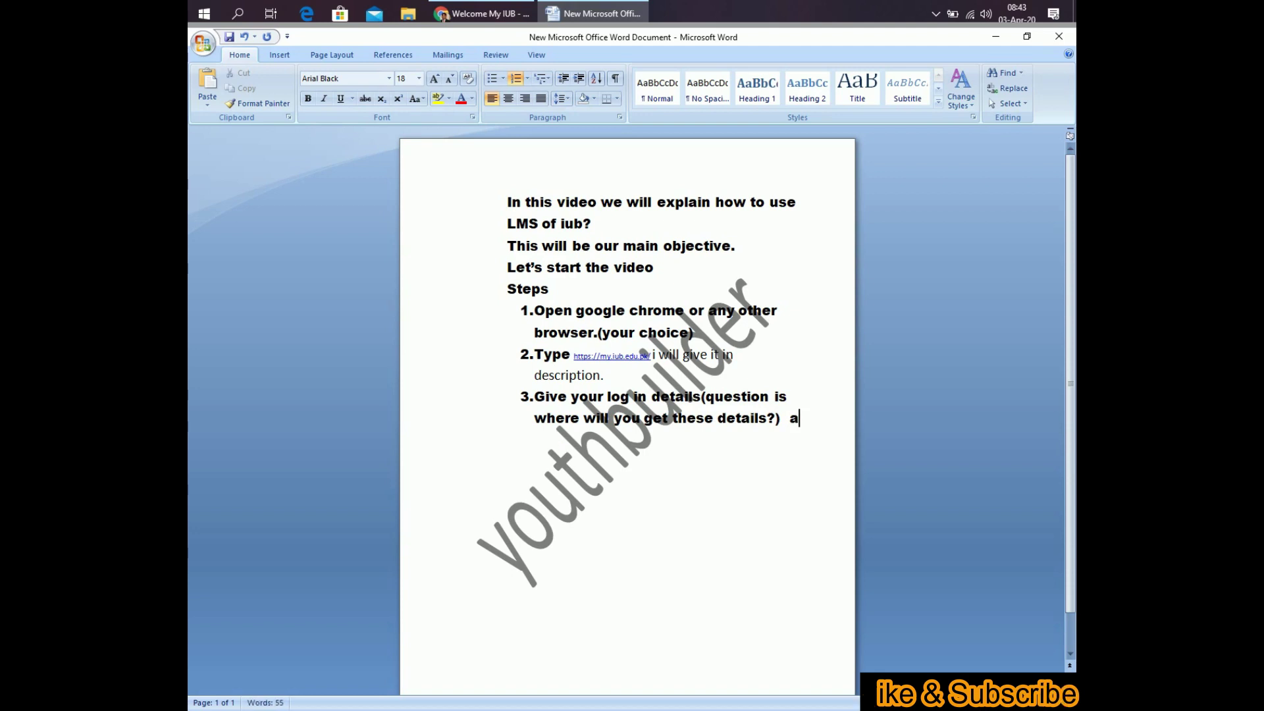
text(msns)
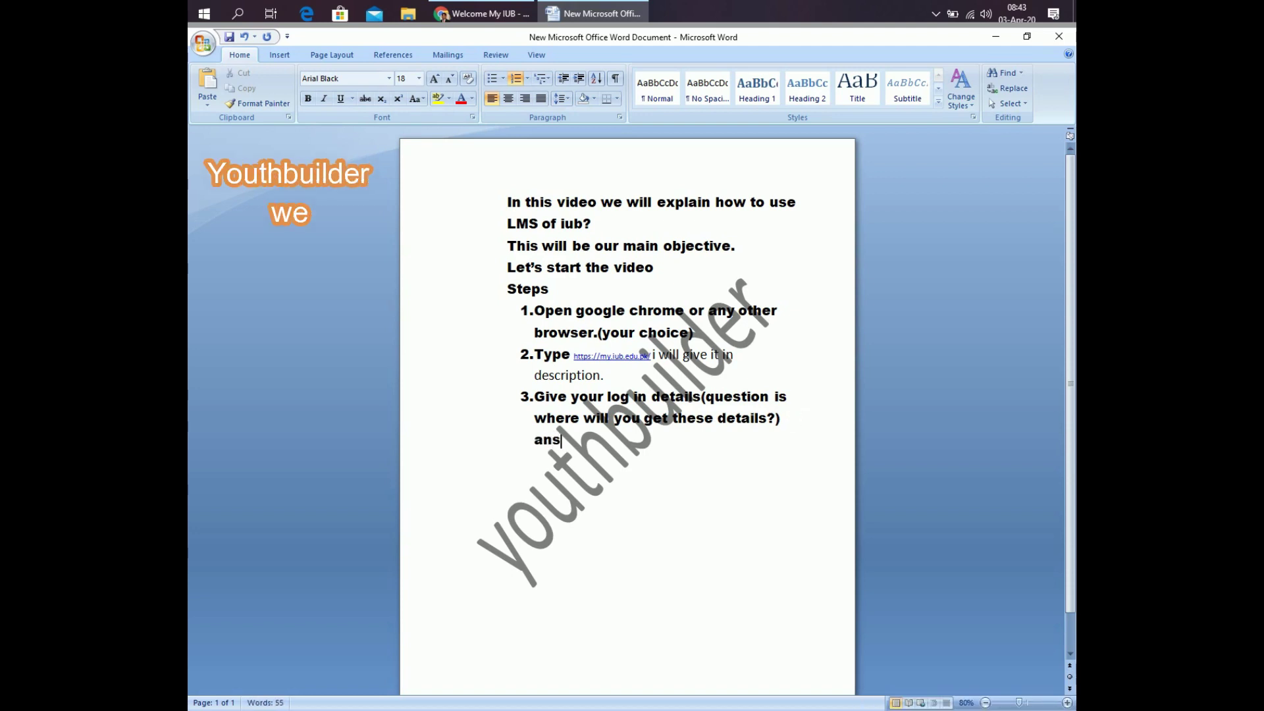
text(we)
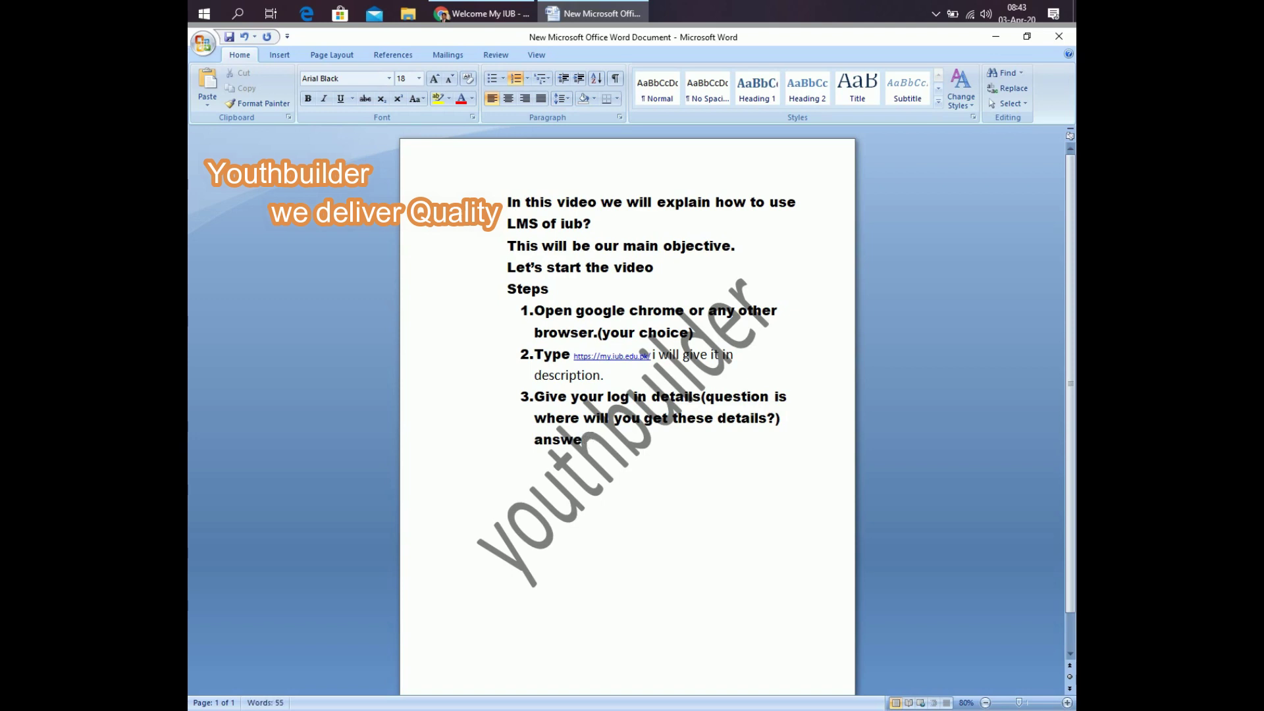
text(tr is y)
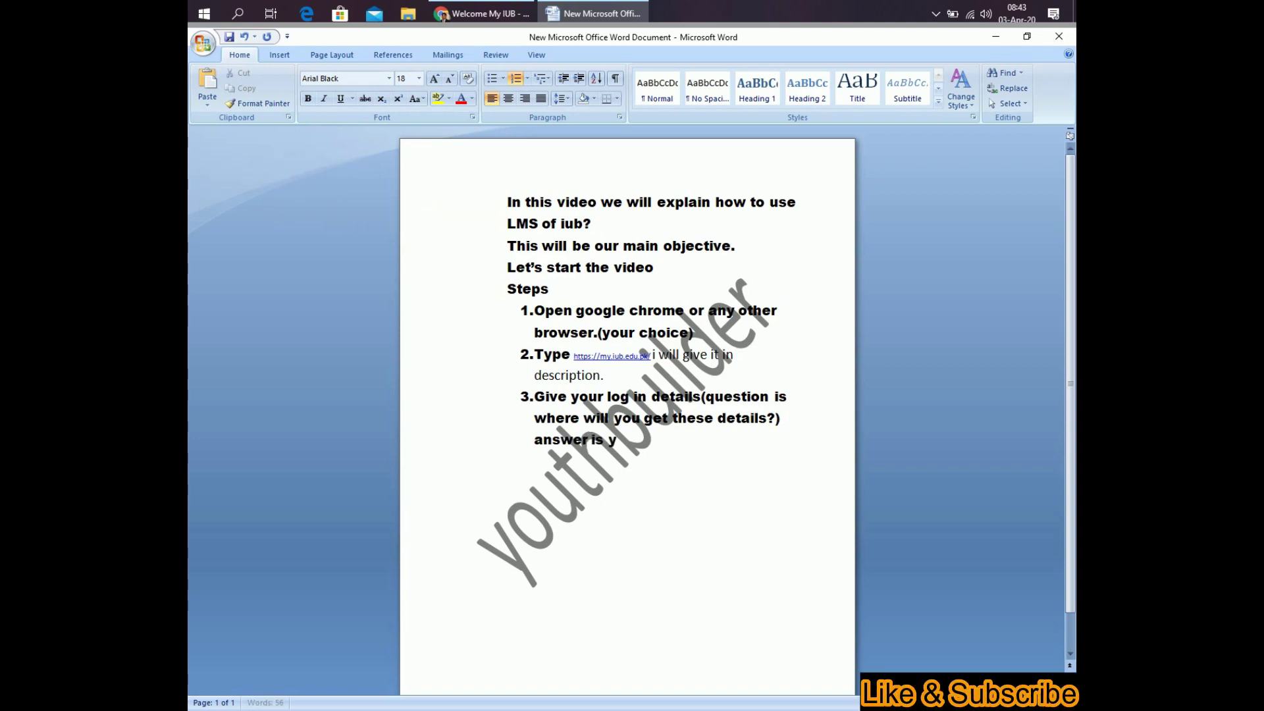
text(out depart)
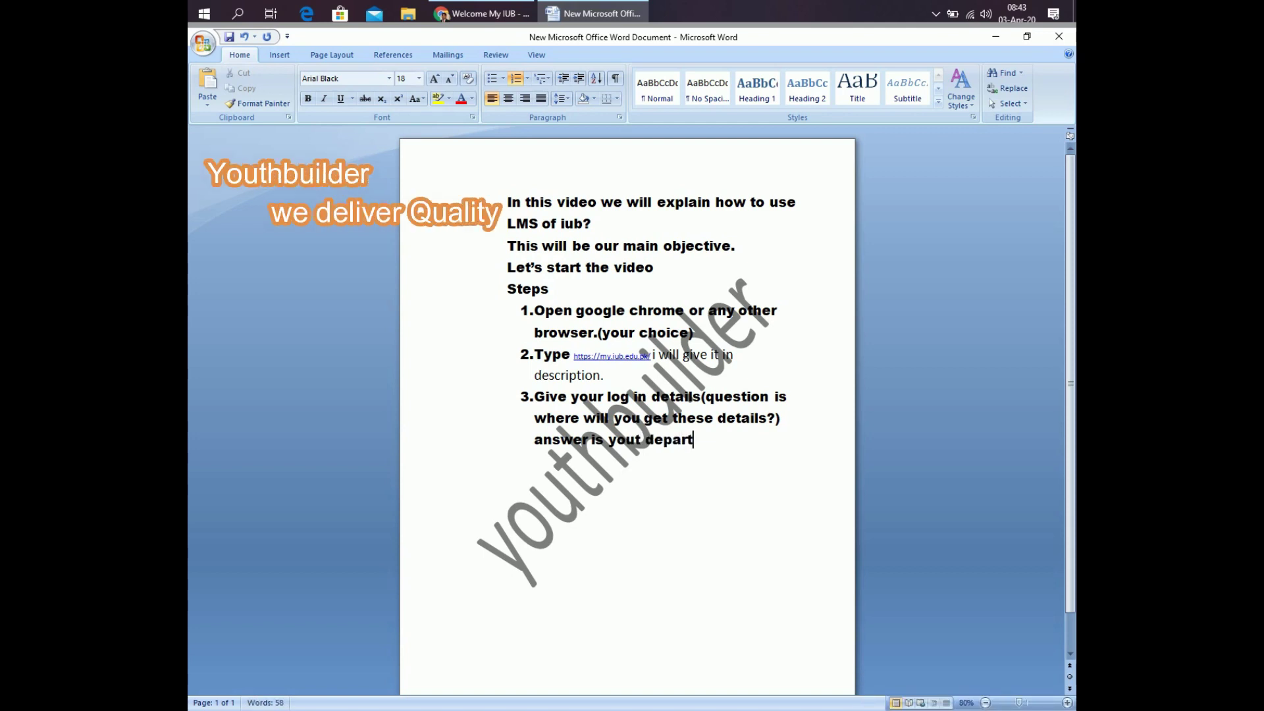
text(ment wil)
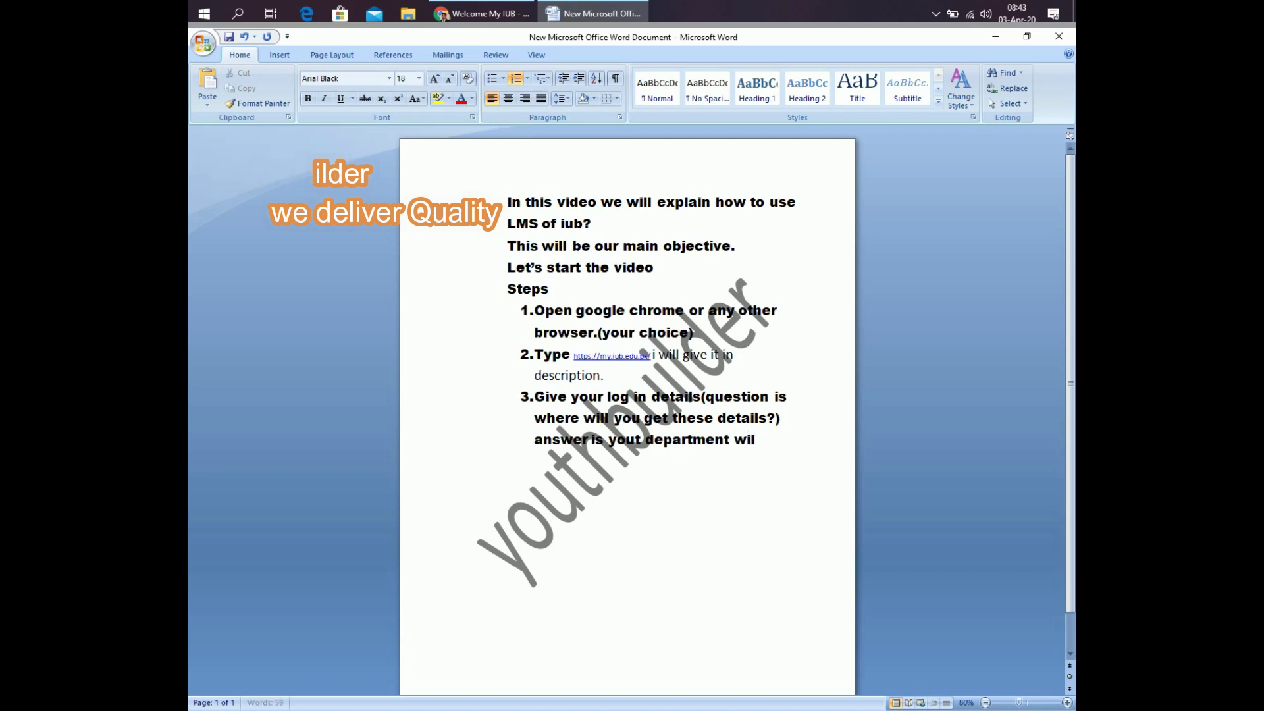
text(l pr)
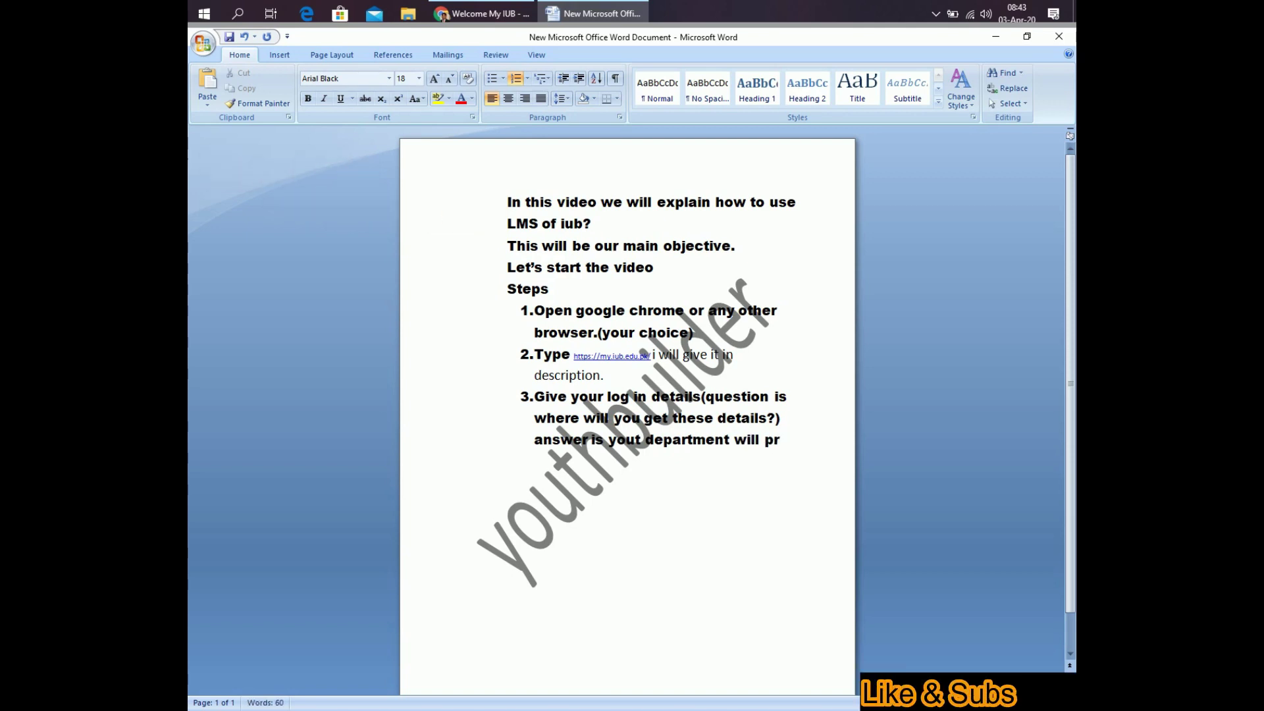
text(ovide )
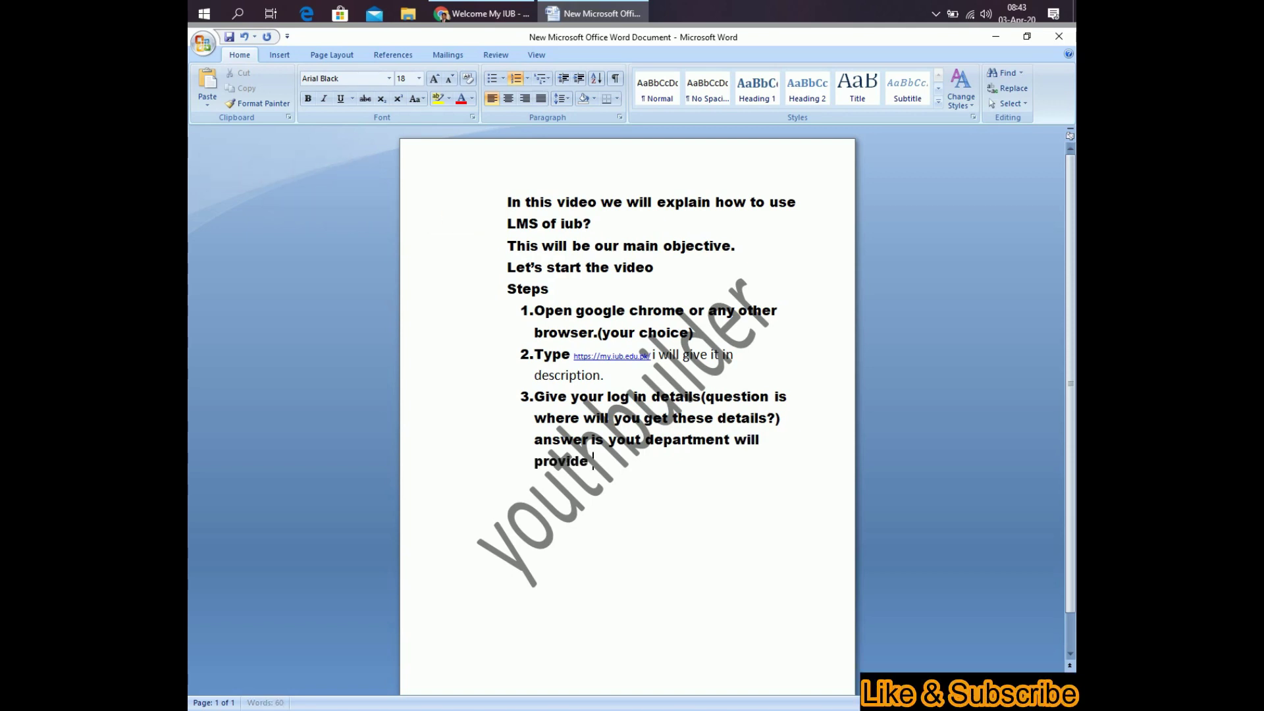
text(these)
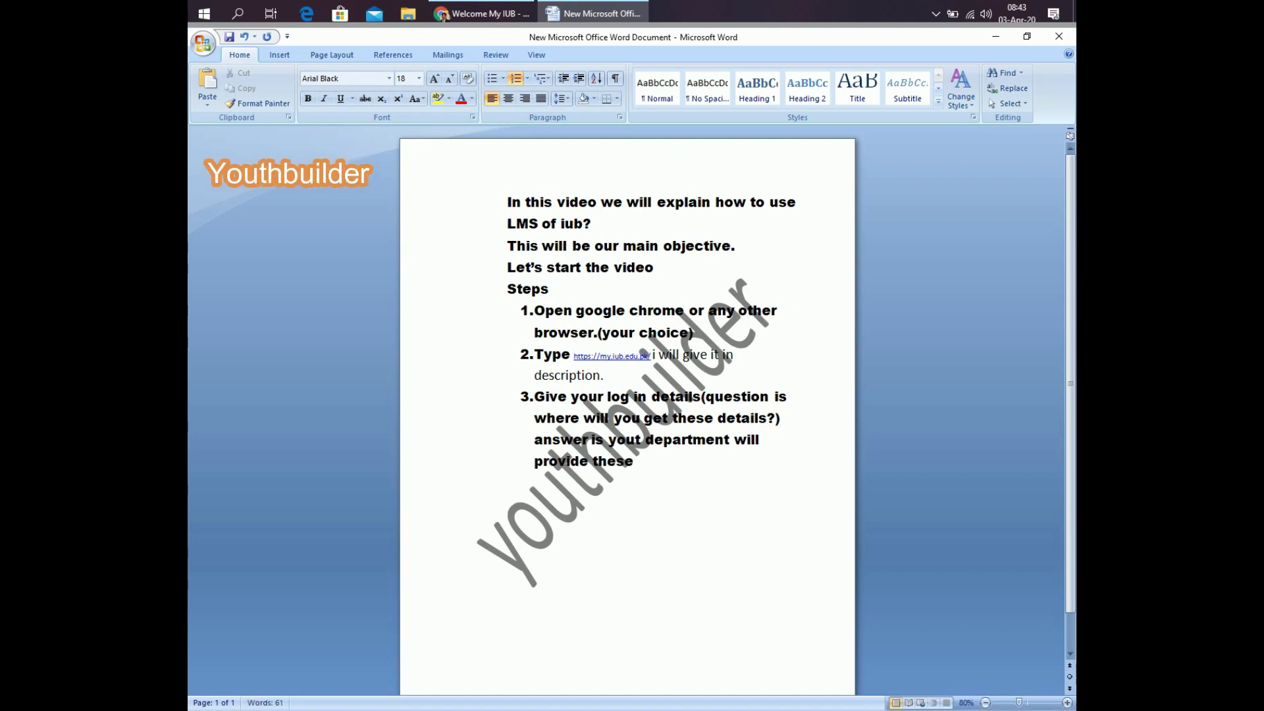
text( detai)
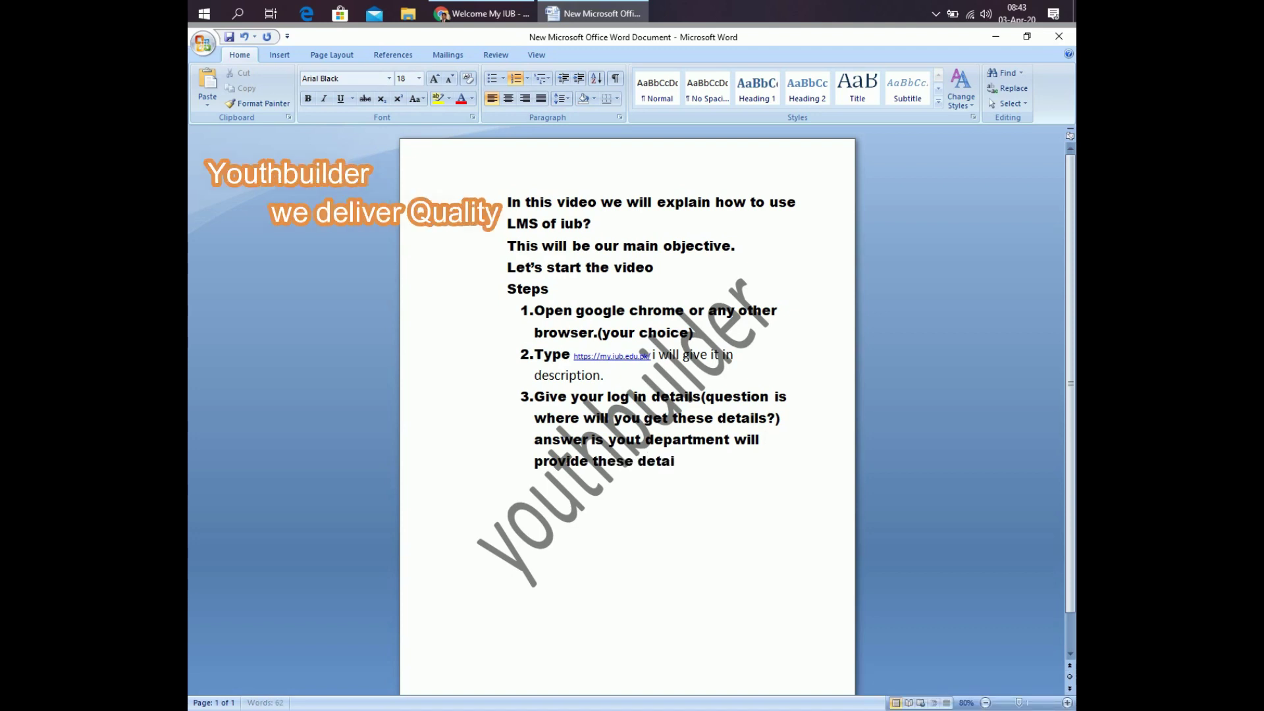
text(ls.)
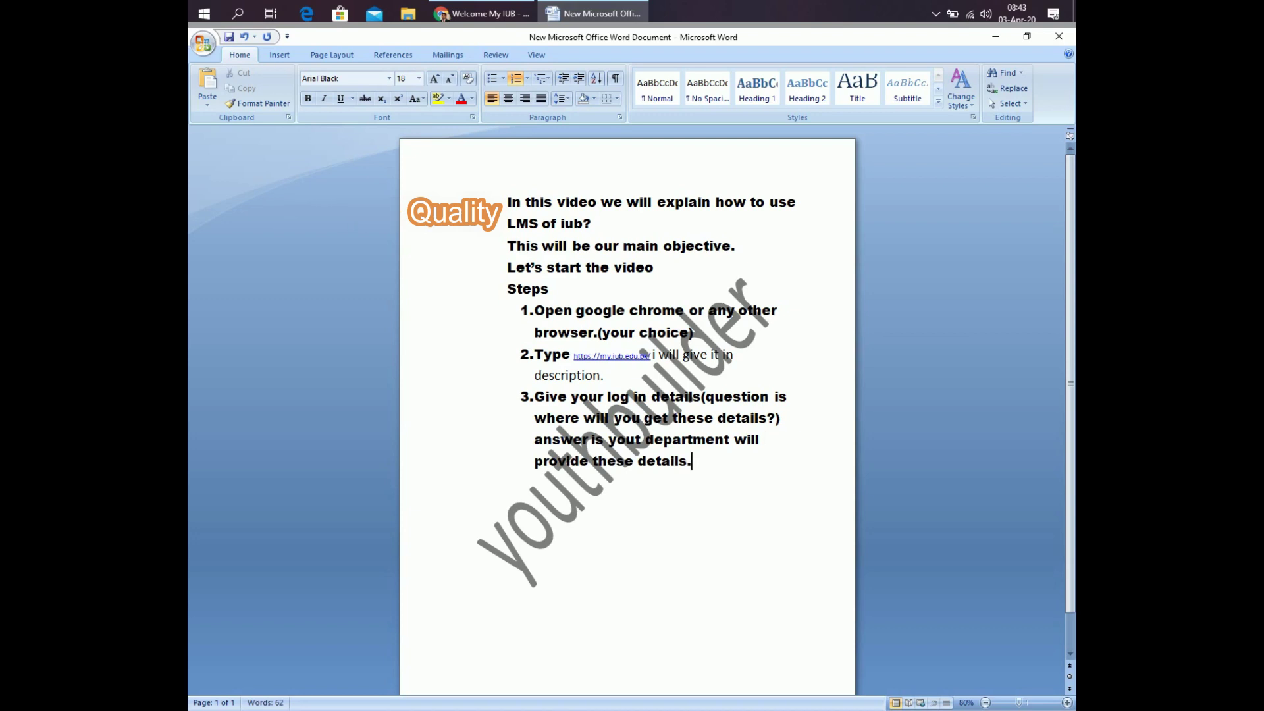
Start step 4 with 'I have received my details through text message.'.
key(Return)
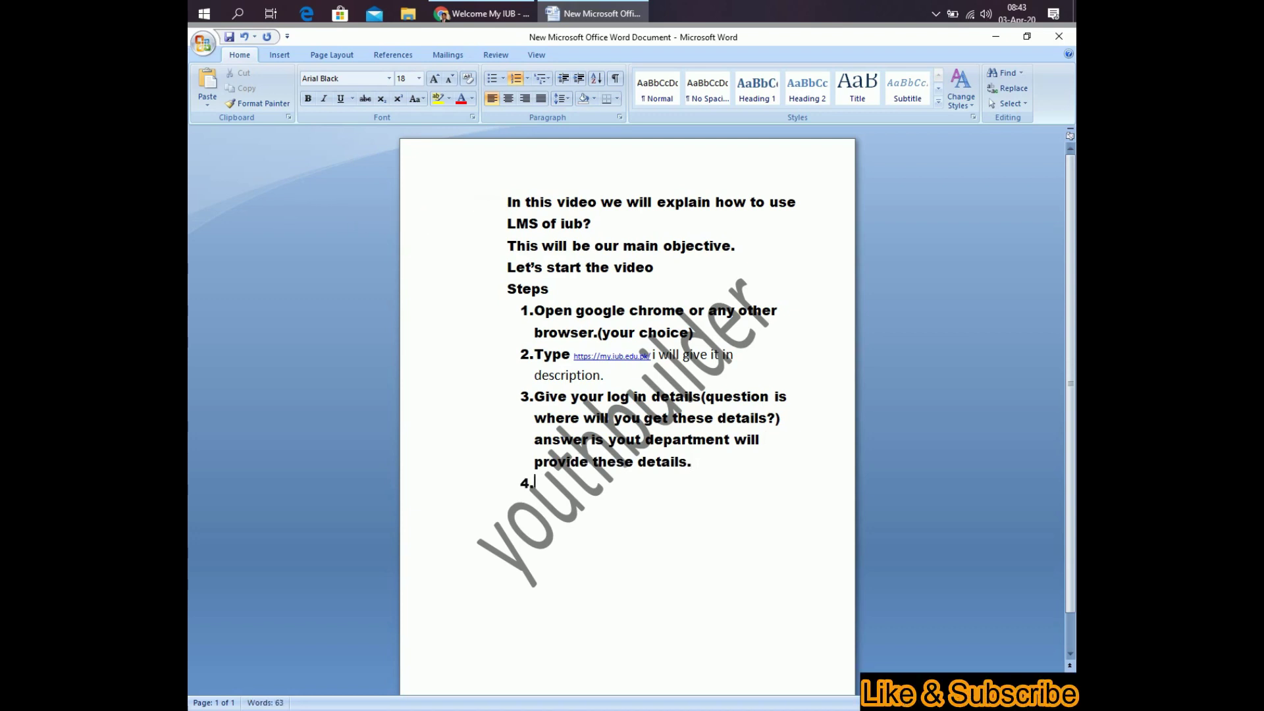
text(I have)
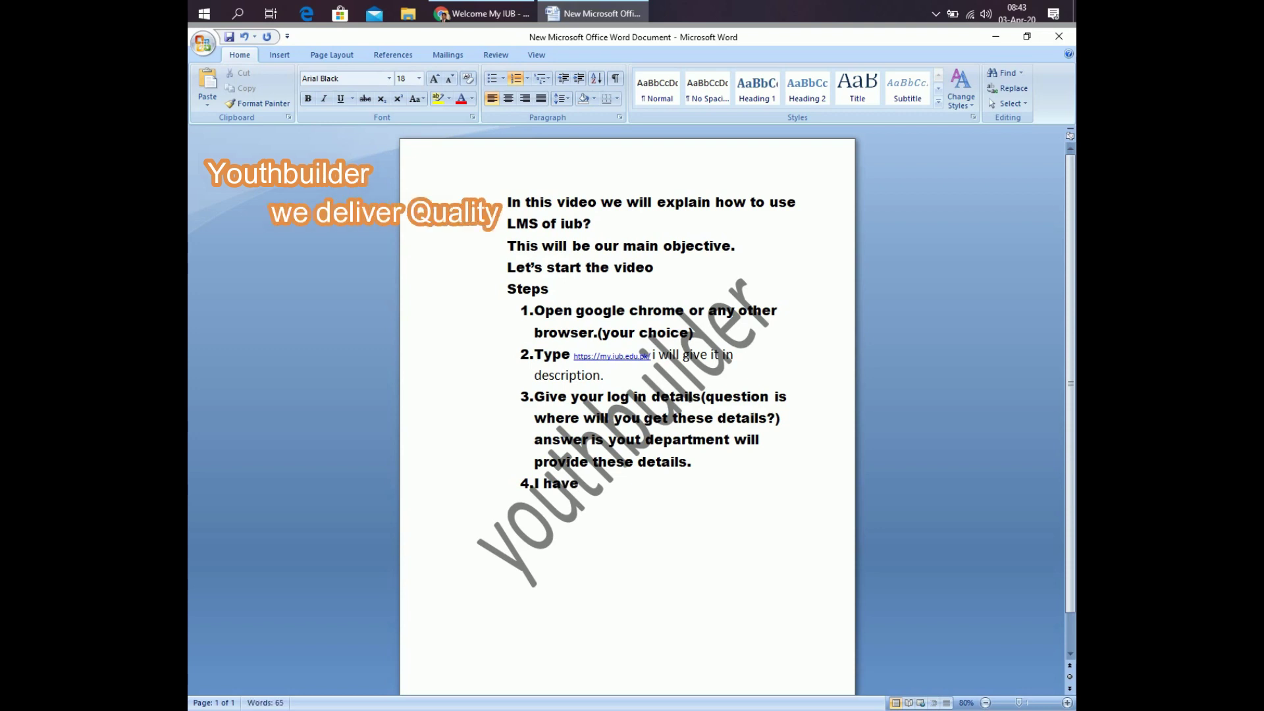
text( received my)
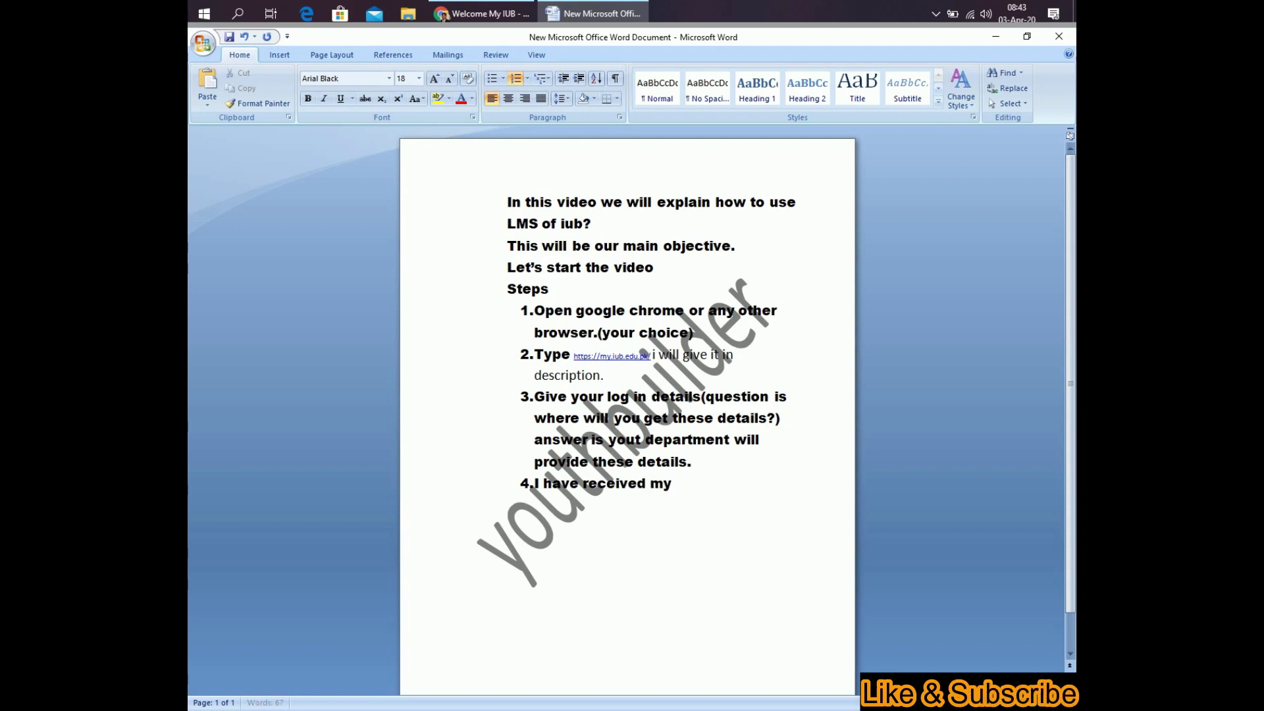
text( deta)
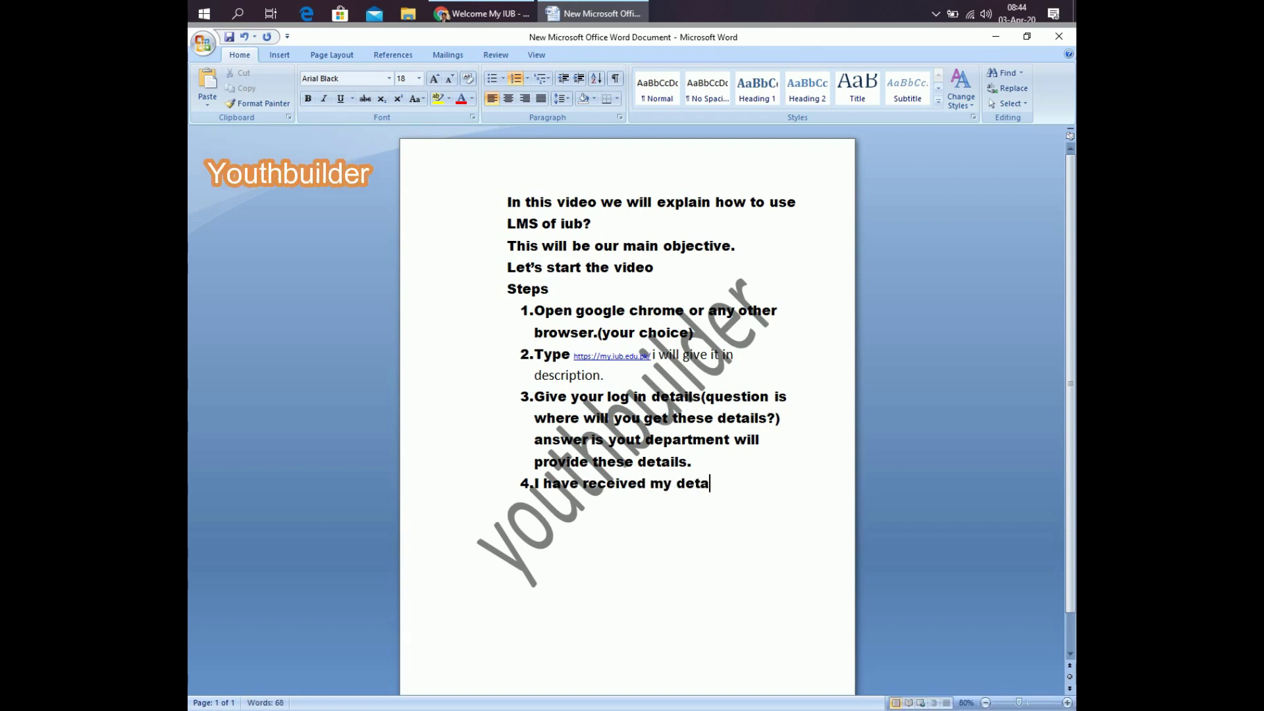
text(ils th)
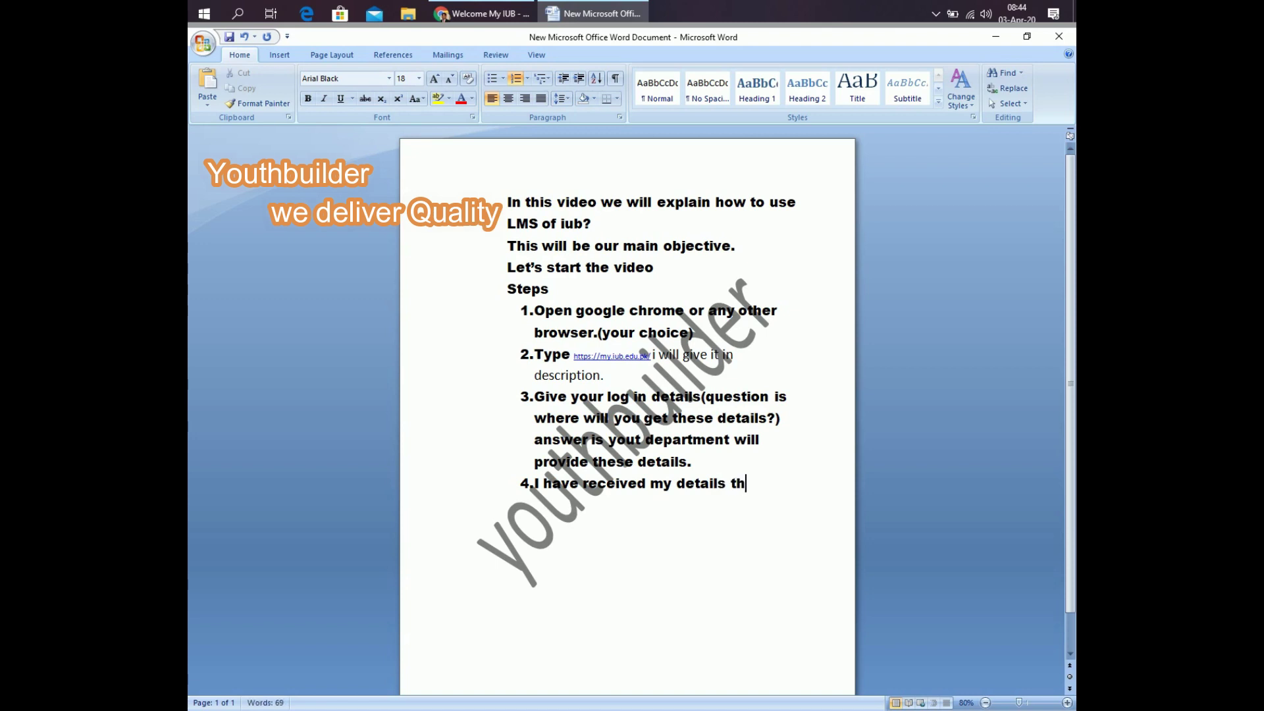
text(rough)
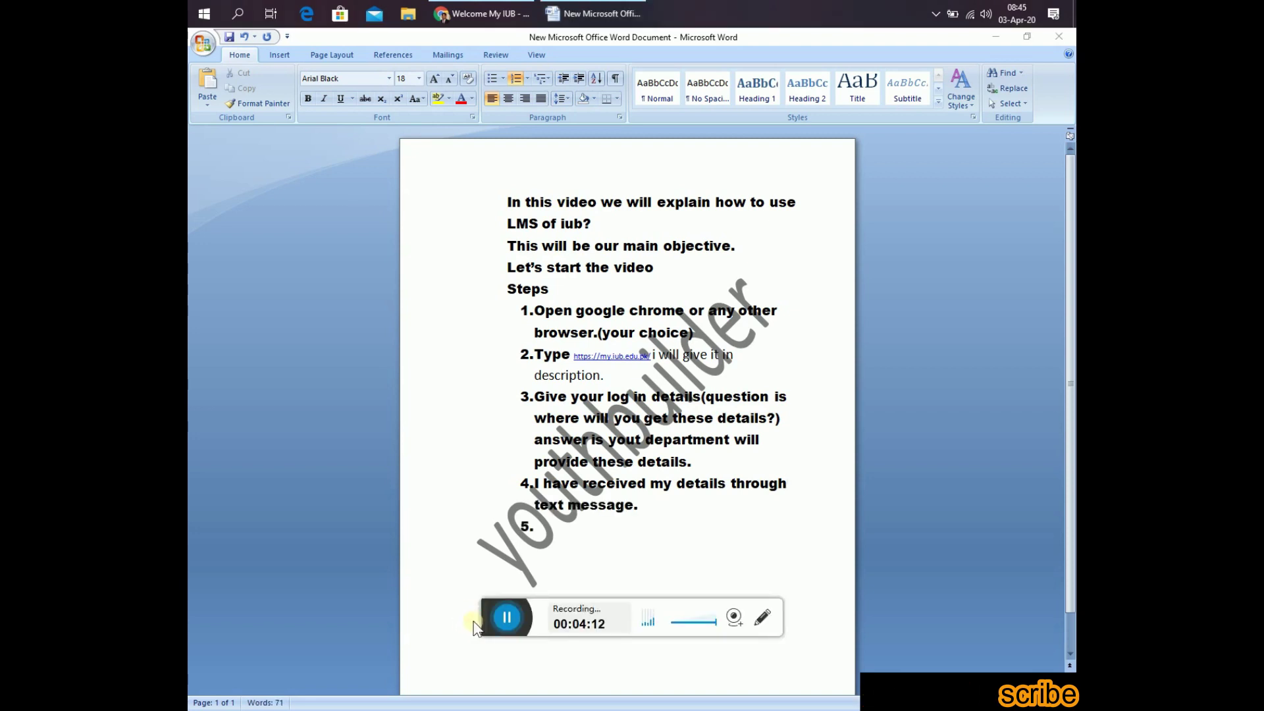
Type 'Now your home screen will appear.' as step 5.
click(563, 535)
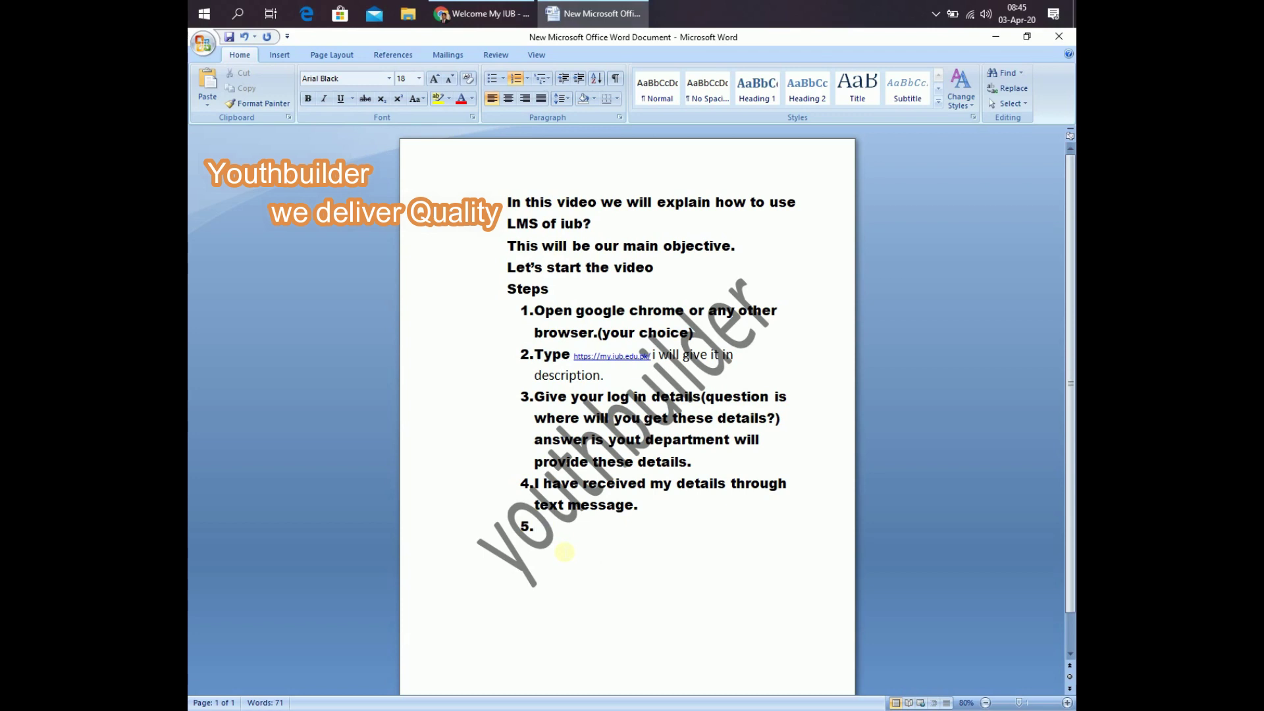
text(no)
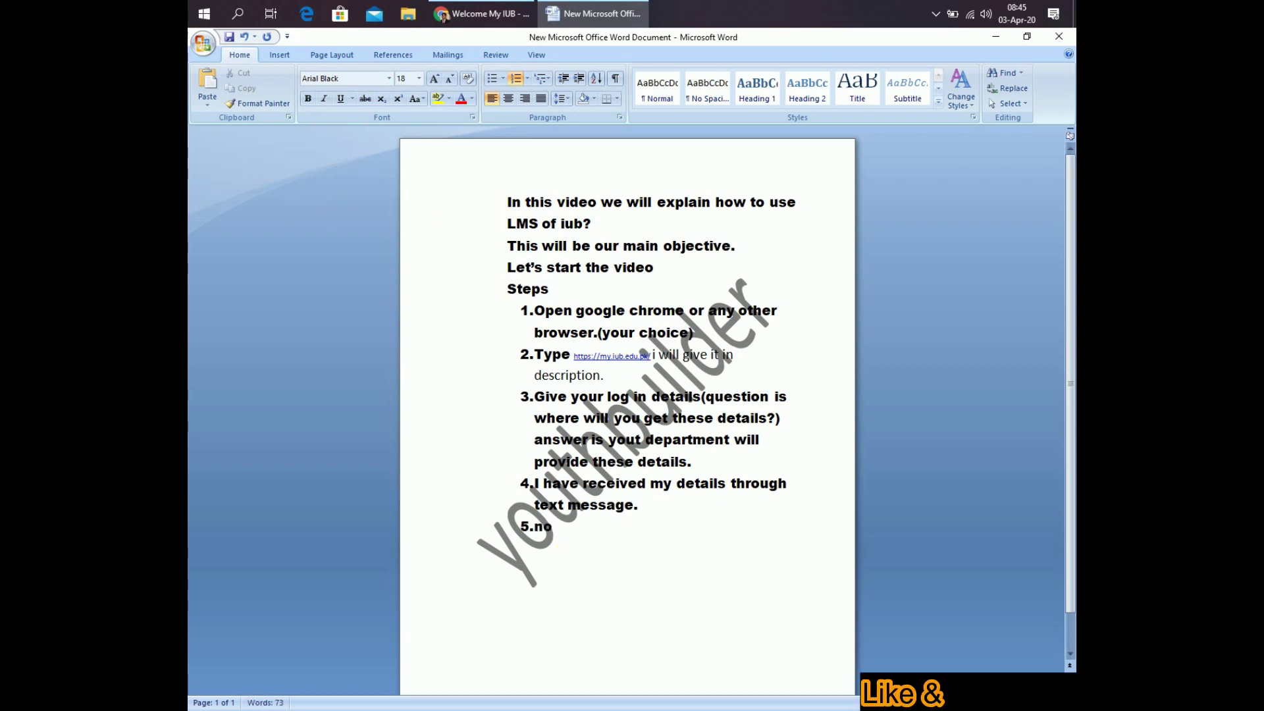
text(w)
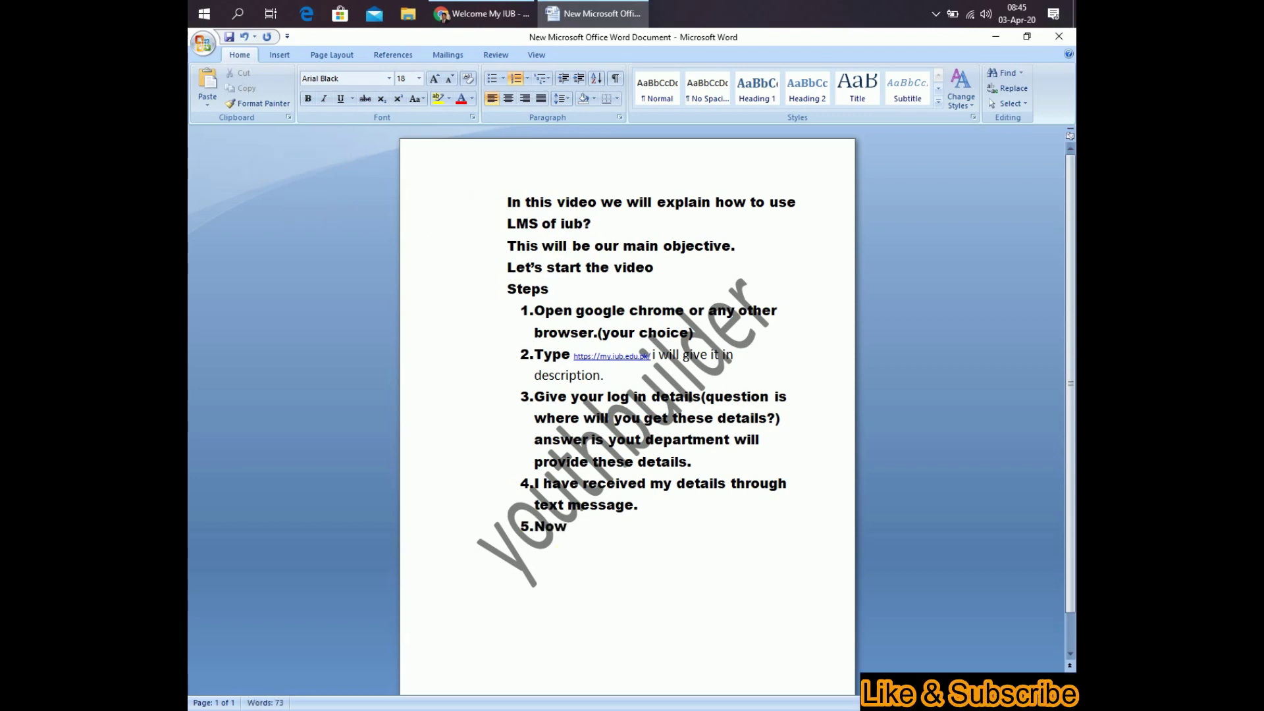
text( your home)
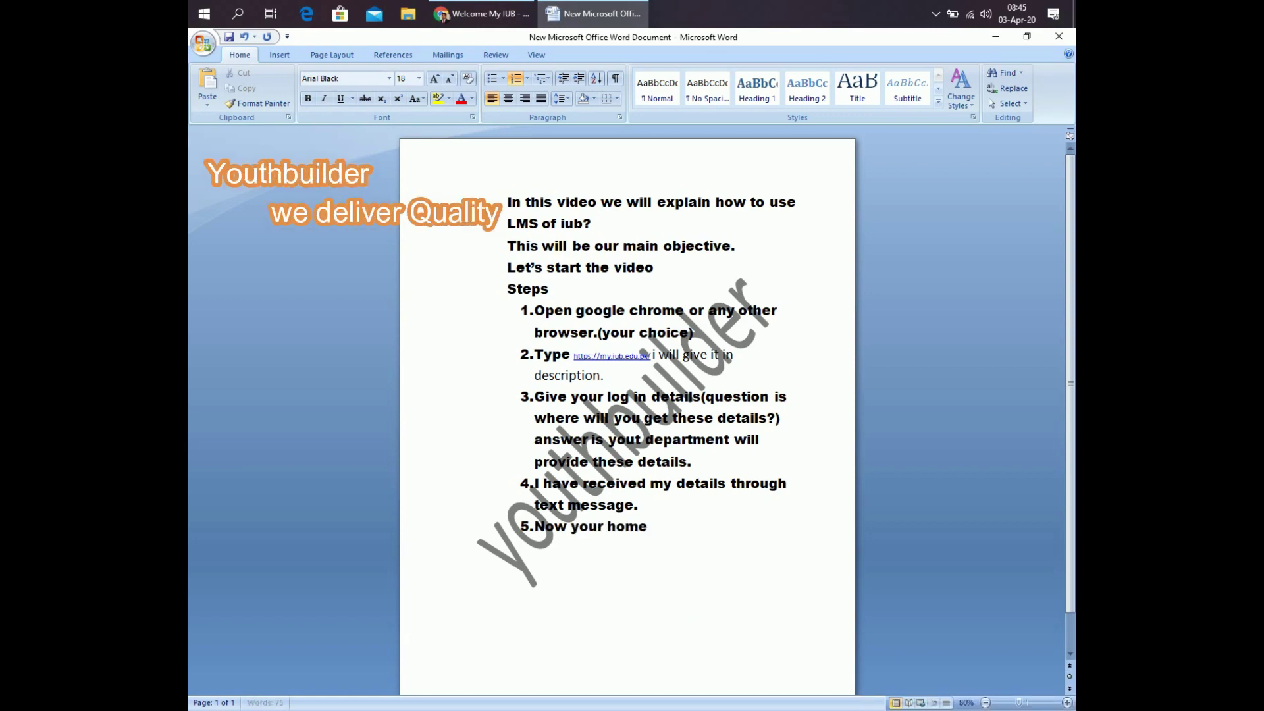
text( scre)
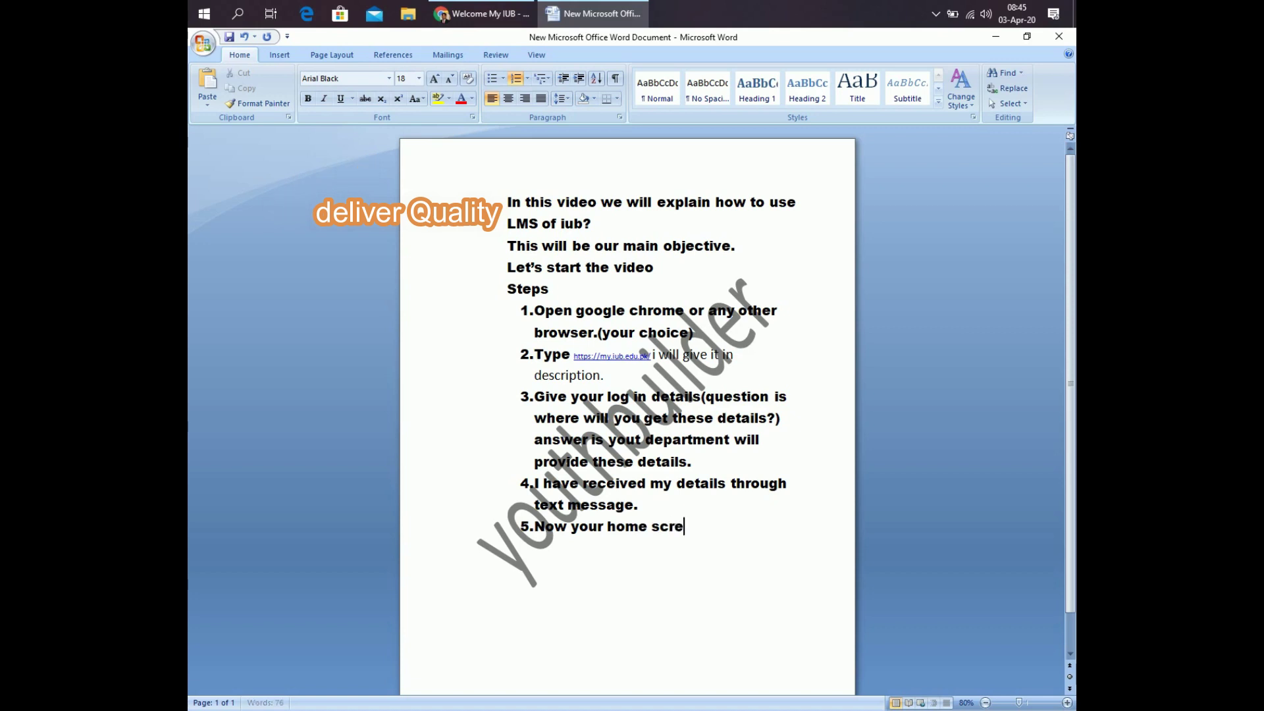
text(en wiji)
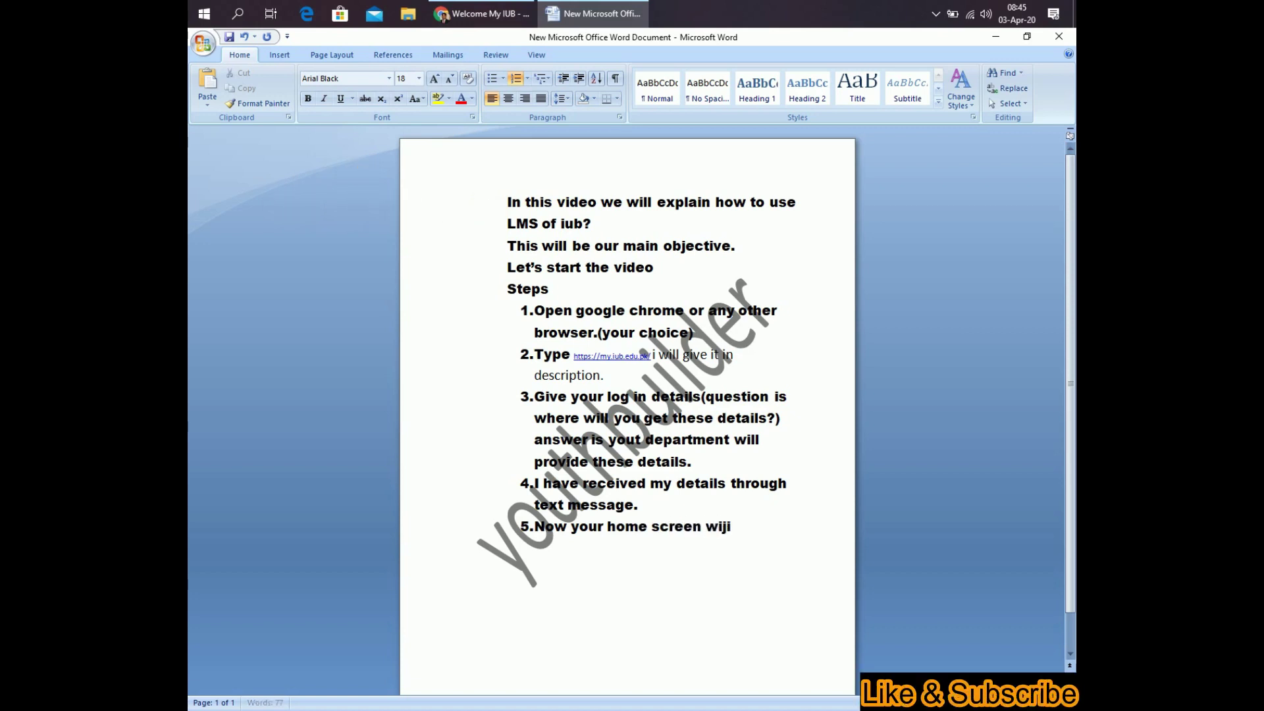
key(BackSpace)
key(BackSpace)
text(ll app)
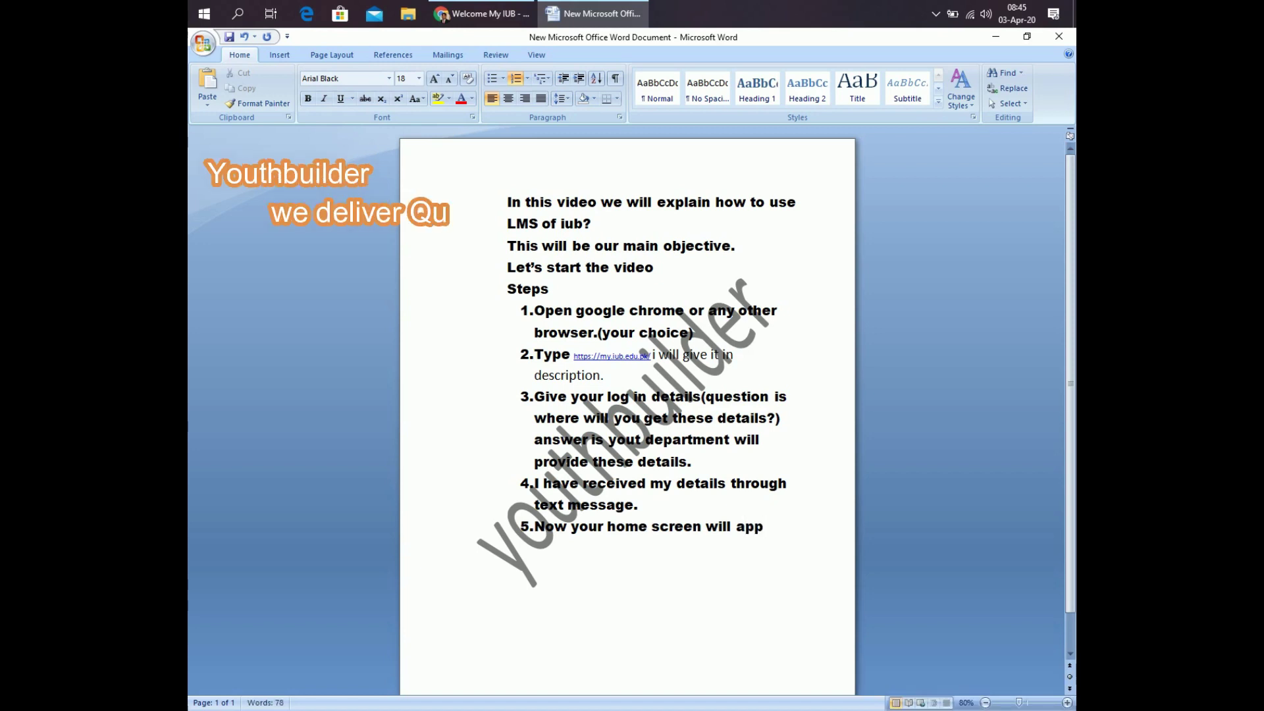
text(e)
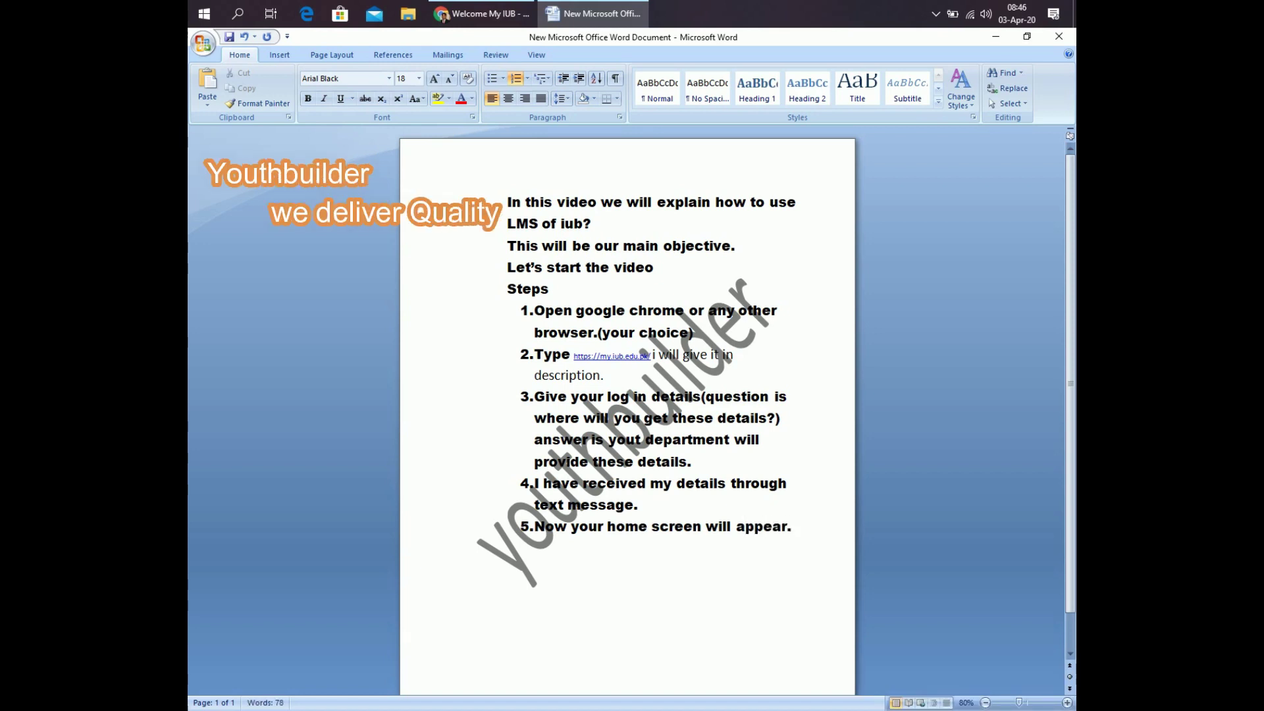
text(ar.)
Log in on the My IUB sign-in page in Chrome to reach the portal dashboard.
click(484, 14)
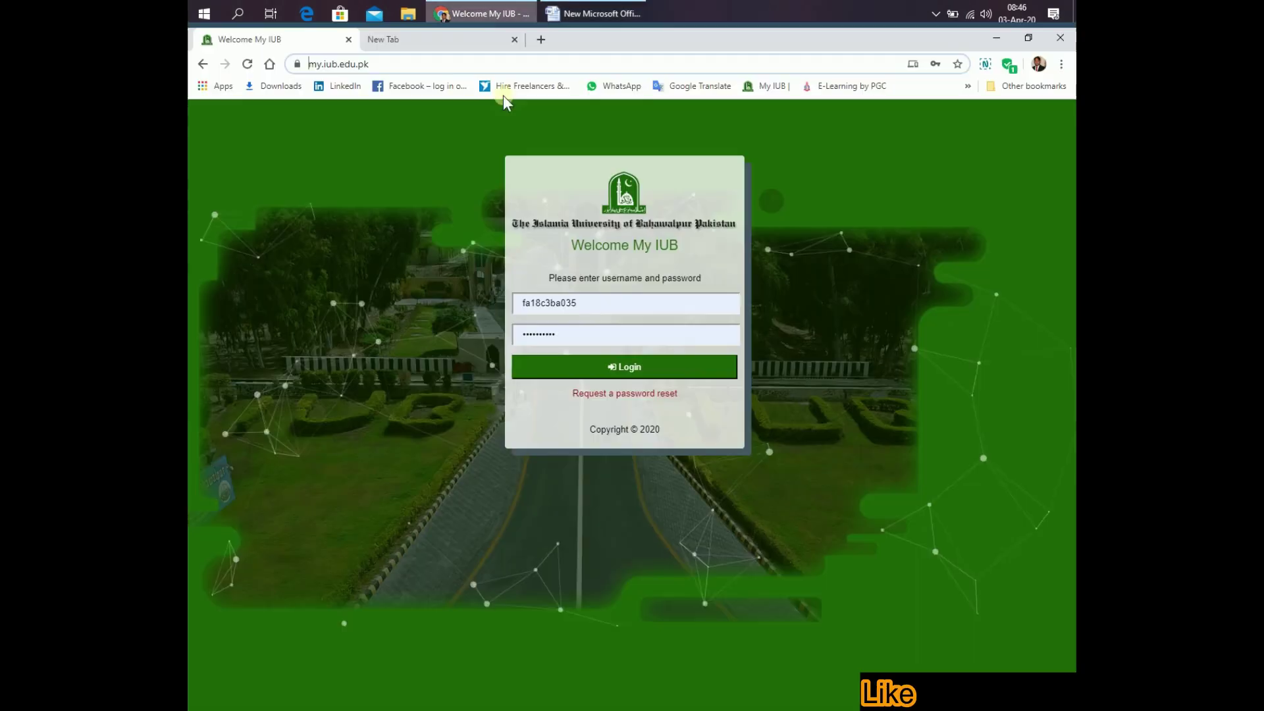
click(626, 366)
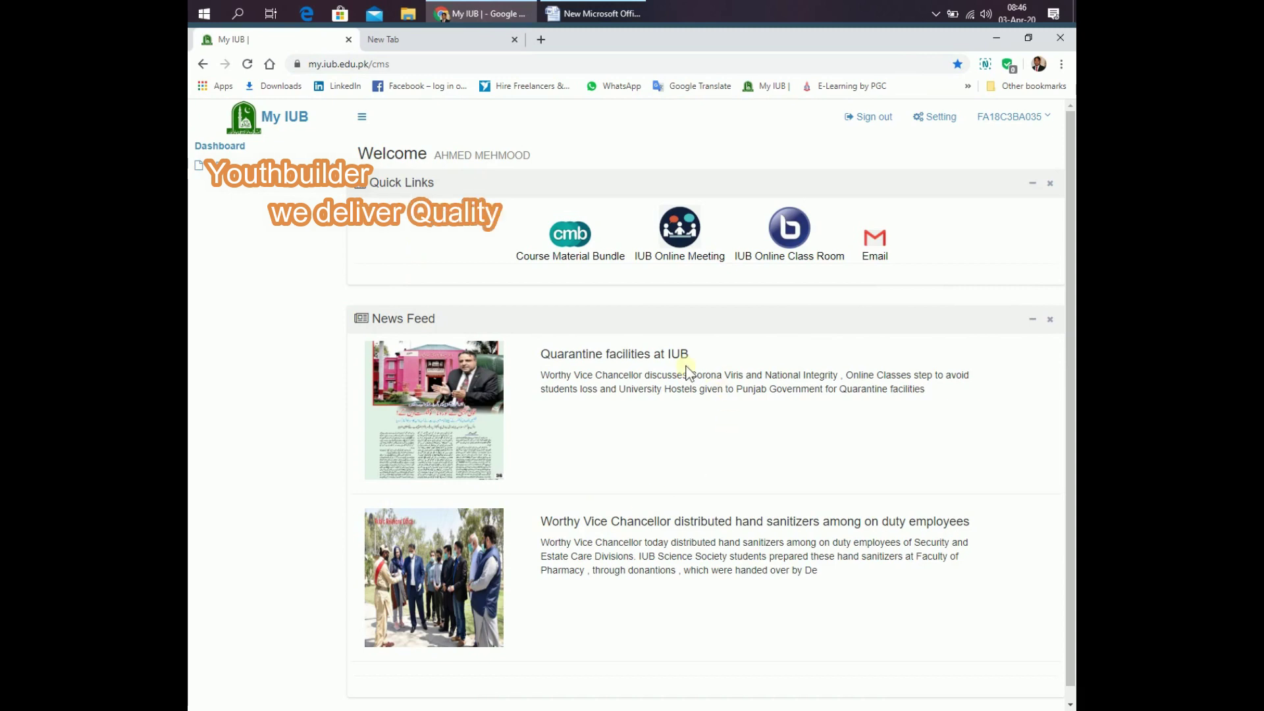
Back in Word, add step 6 reading 'It has different options.'.
click(592, 13)
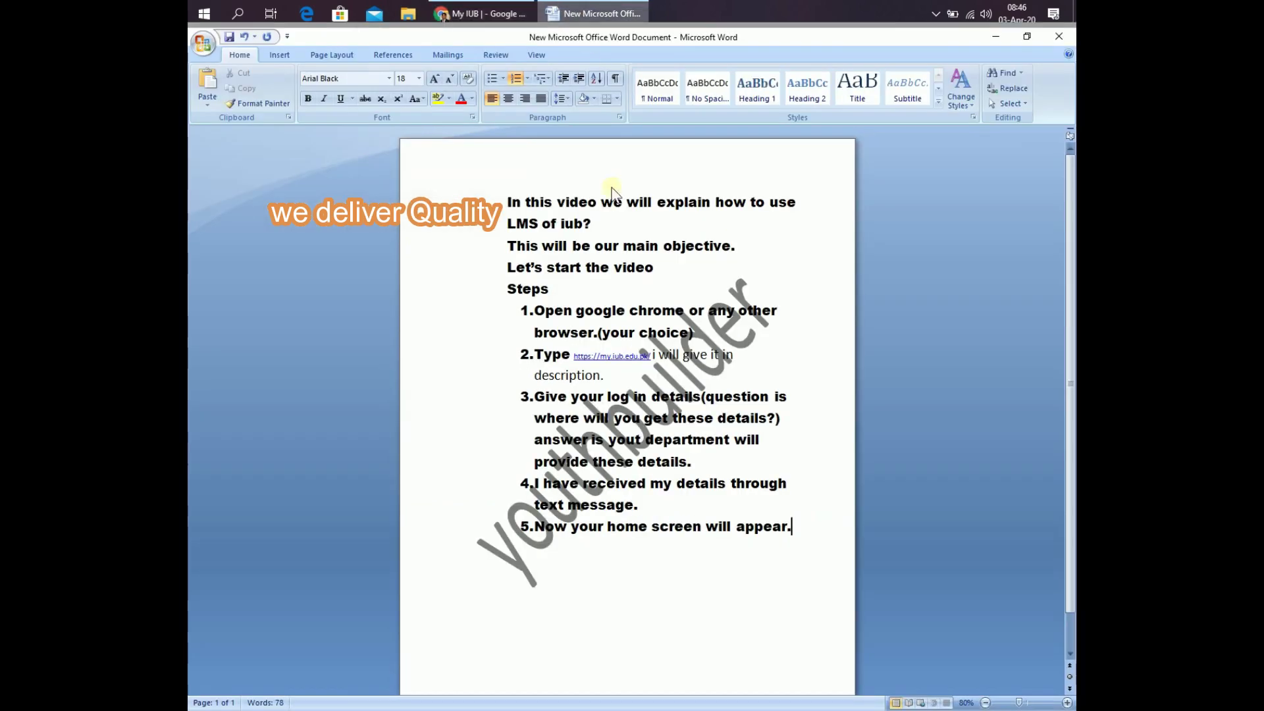
key(Return)
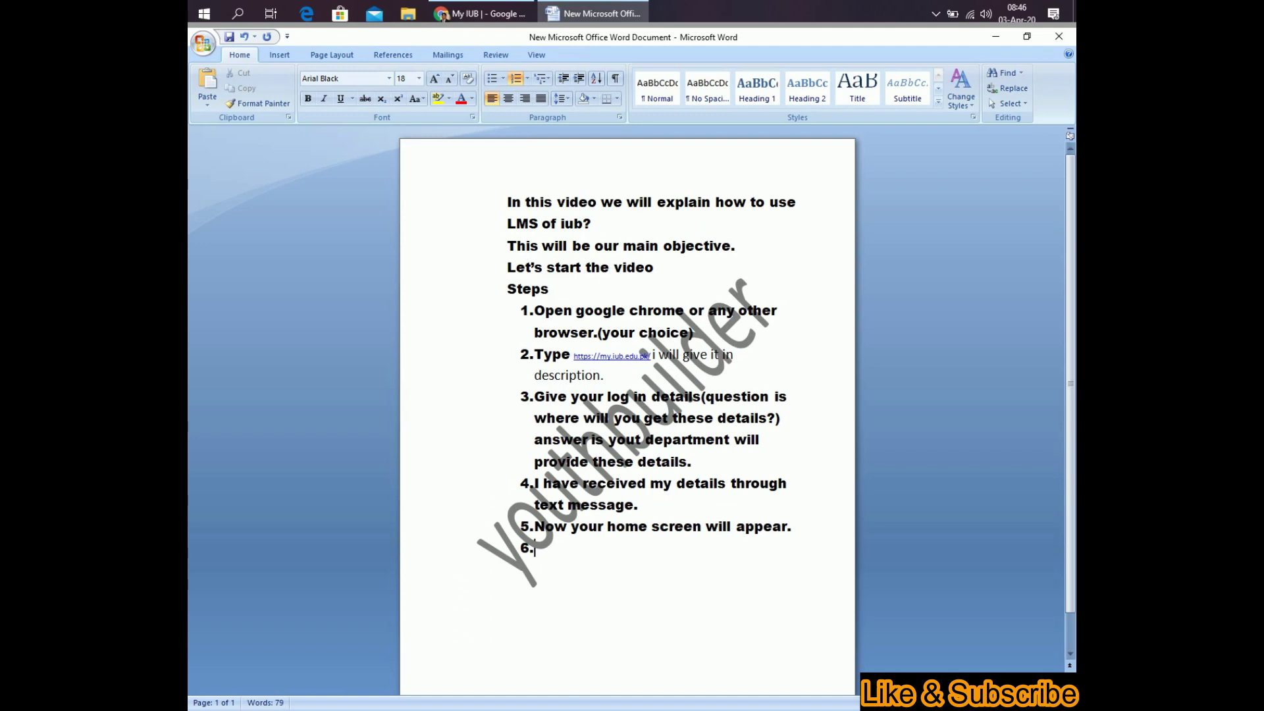
text(It)
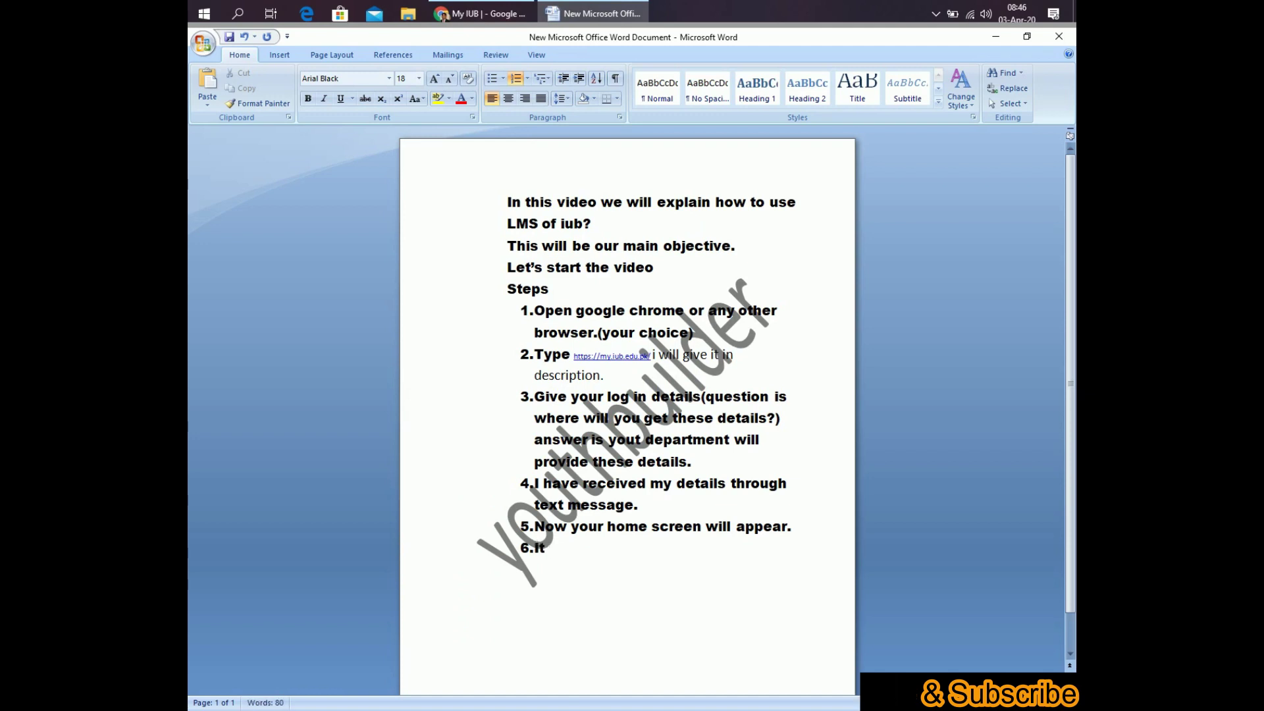
text( has d)
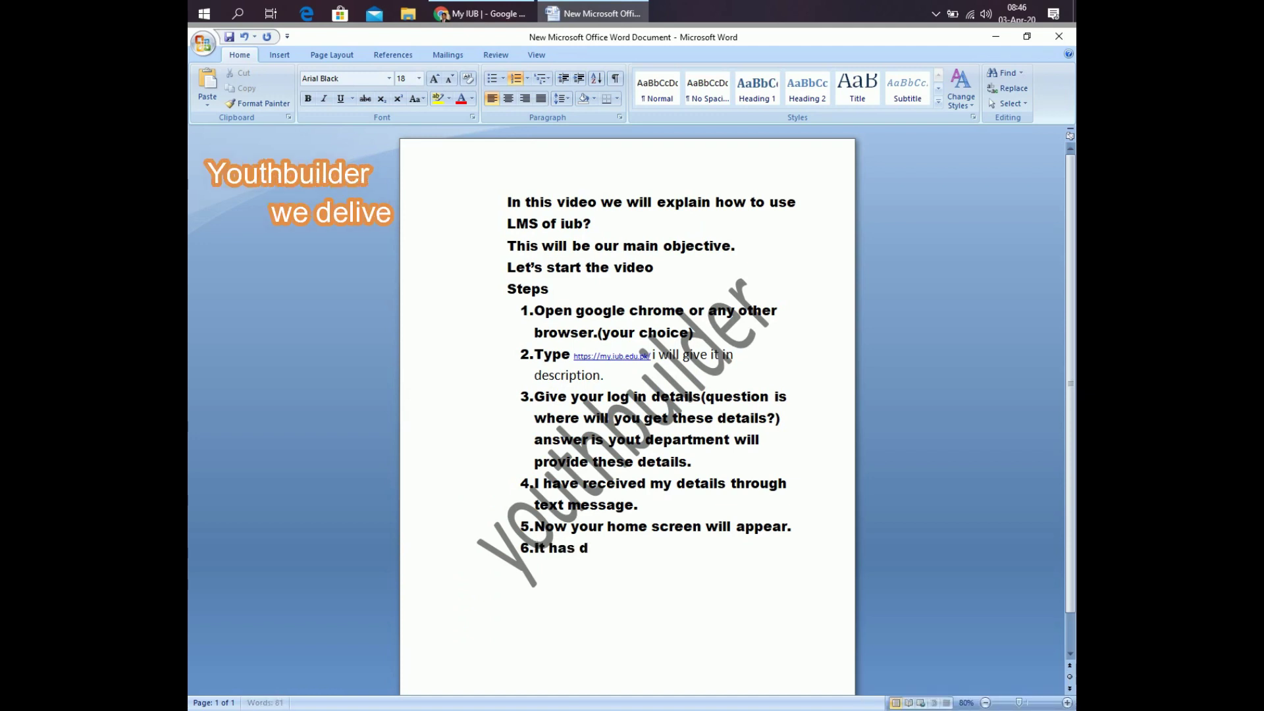
text(ifferen)
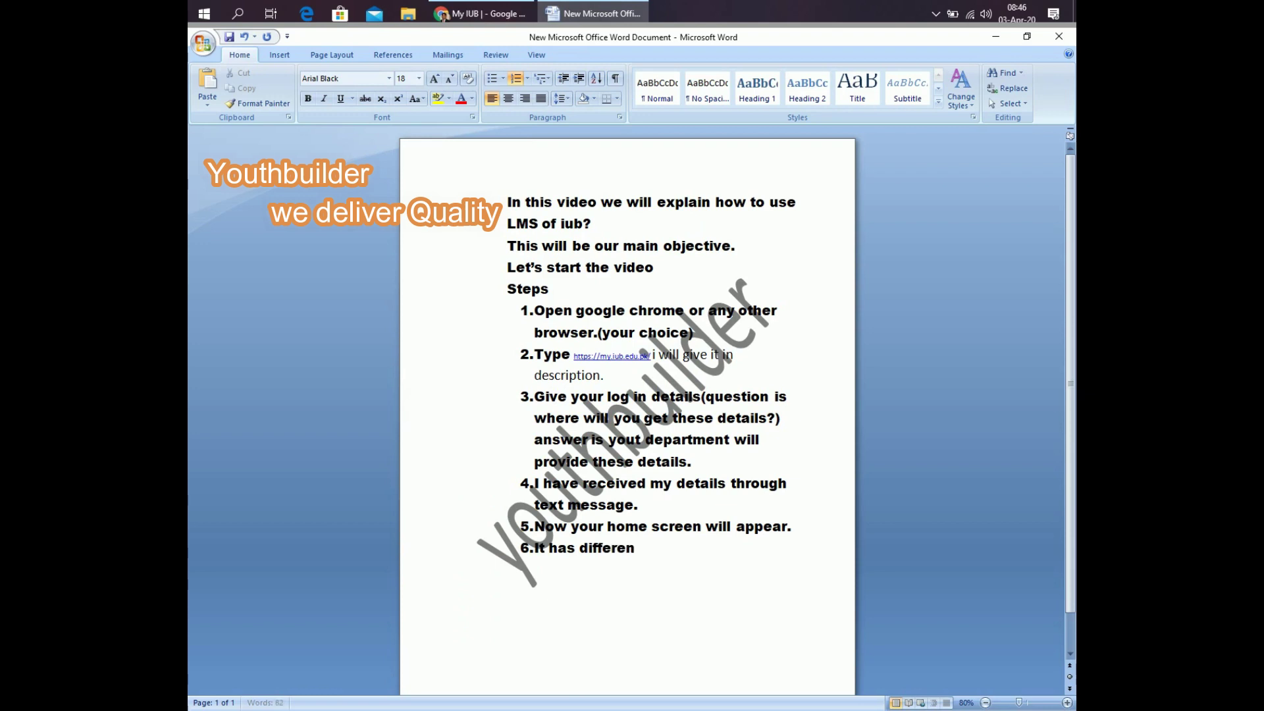
text(t opt)
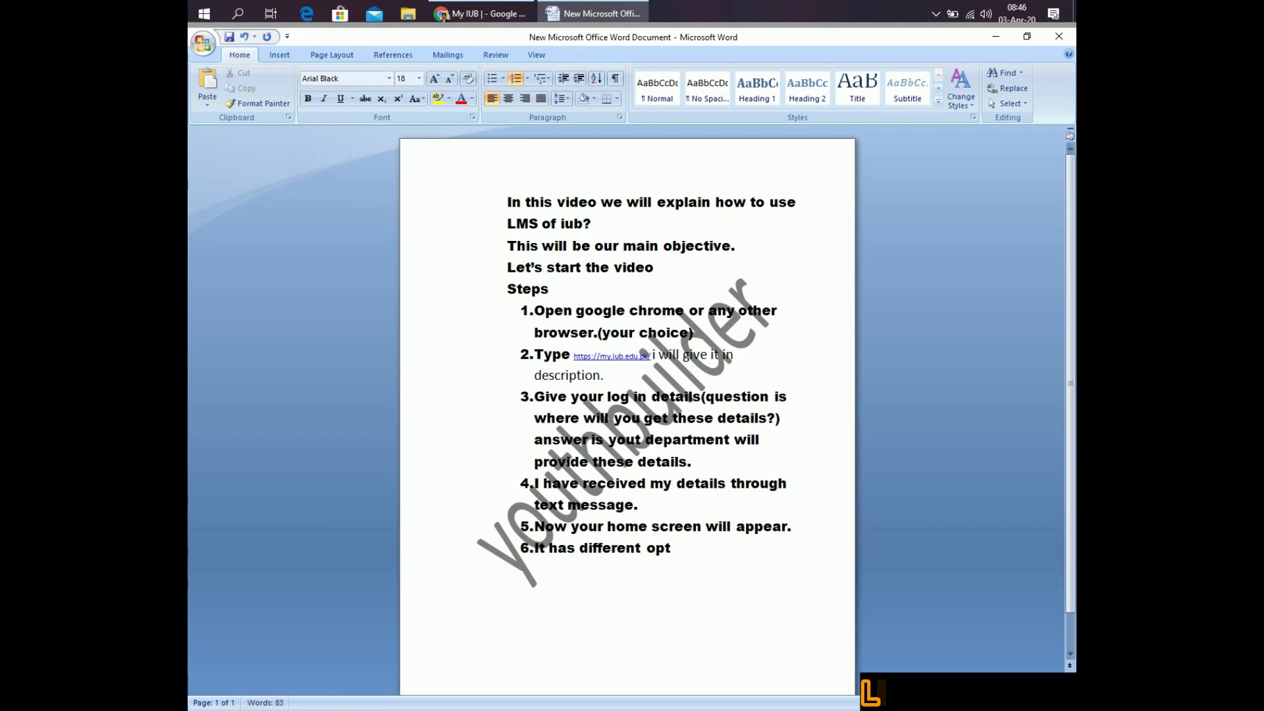
text(ions.)
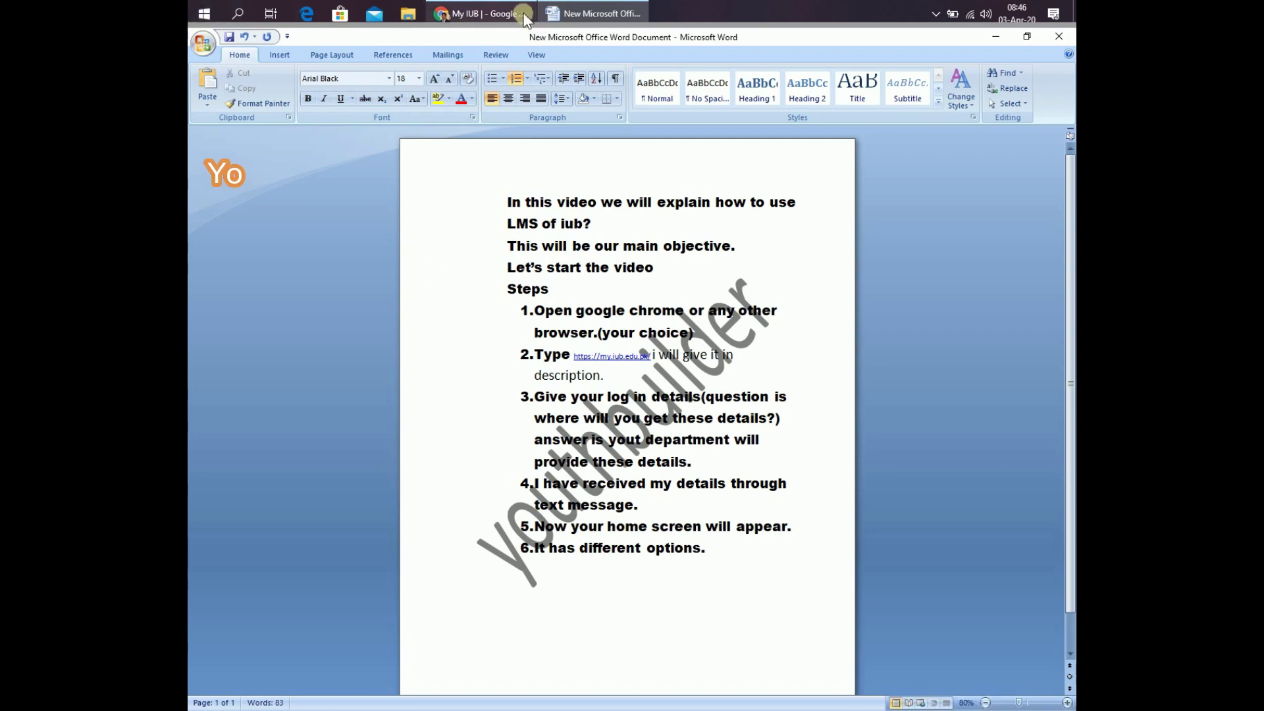
Switch to the My IUB student dashboard in Chrome, showing Quick Links and News Feed.
click(488, 12)
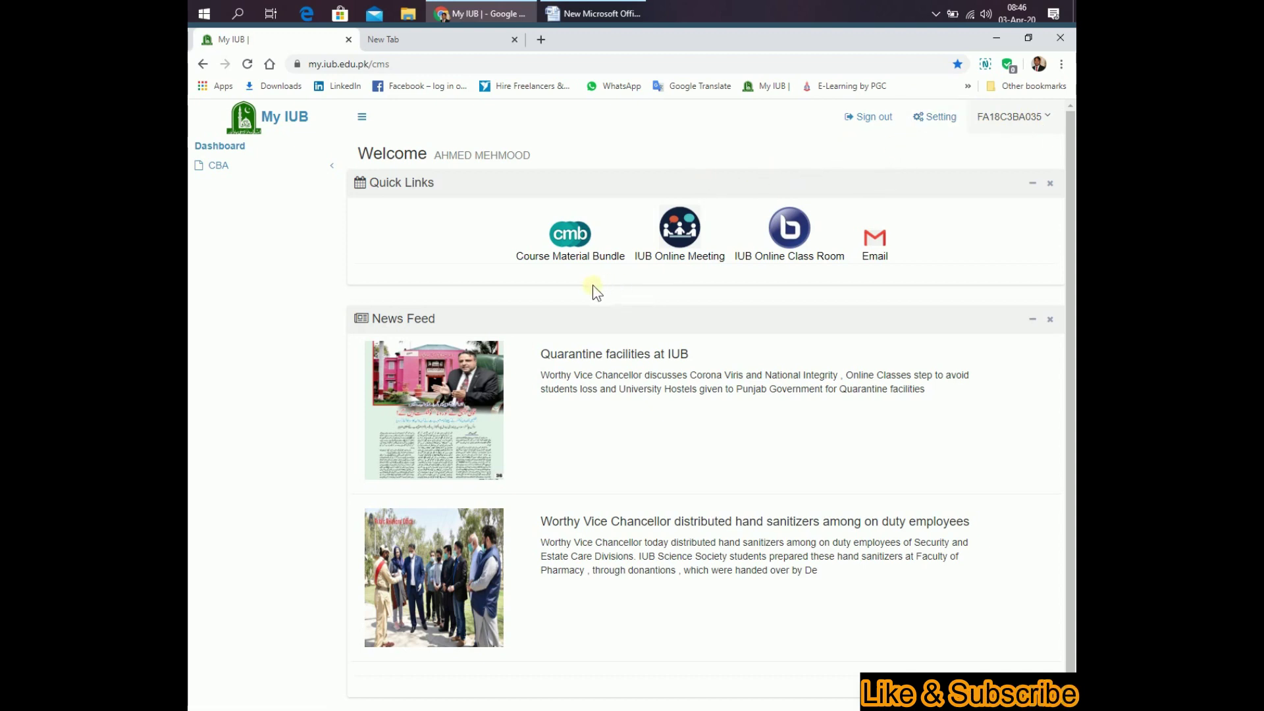
Add numbered step 7, 'We will move towards course material', below step 6.
click(576, 13)
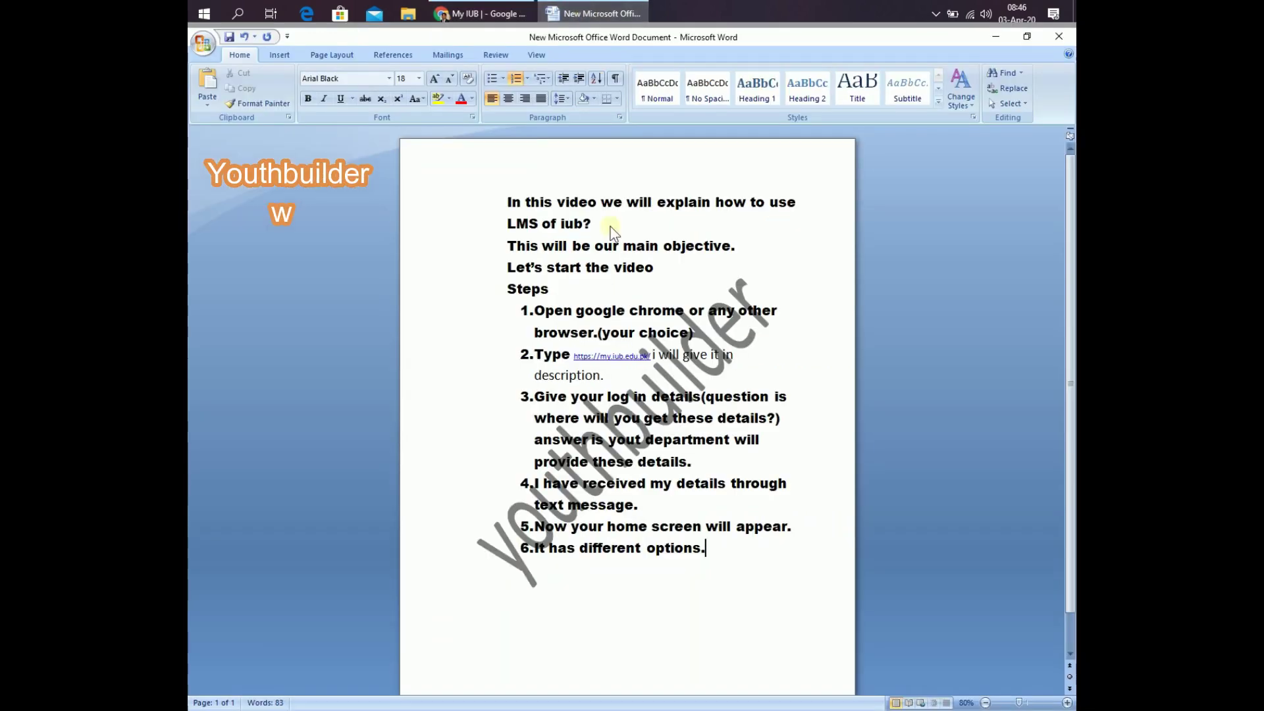
key(Return)
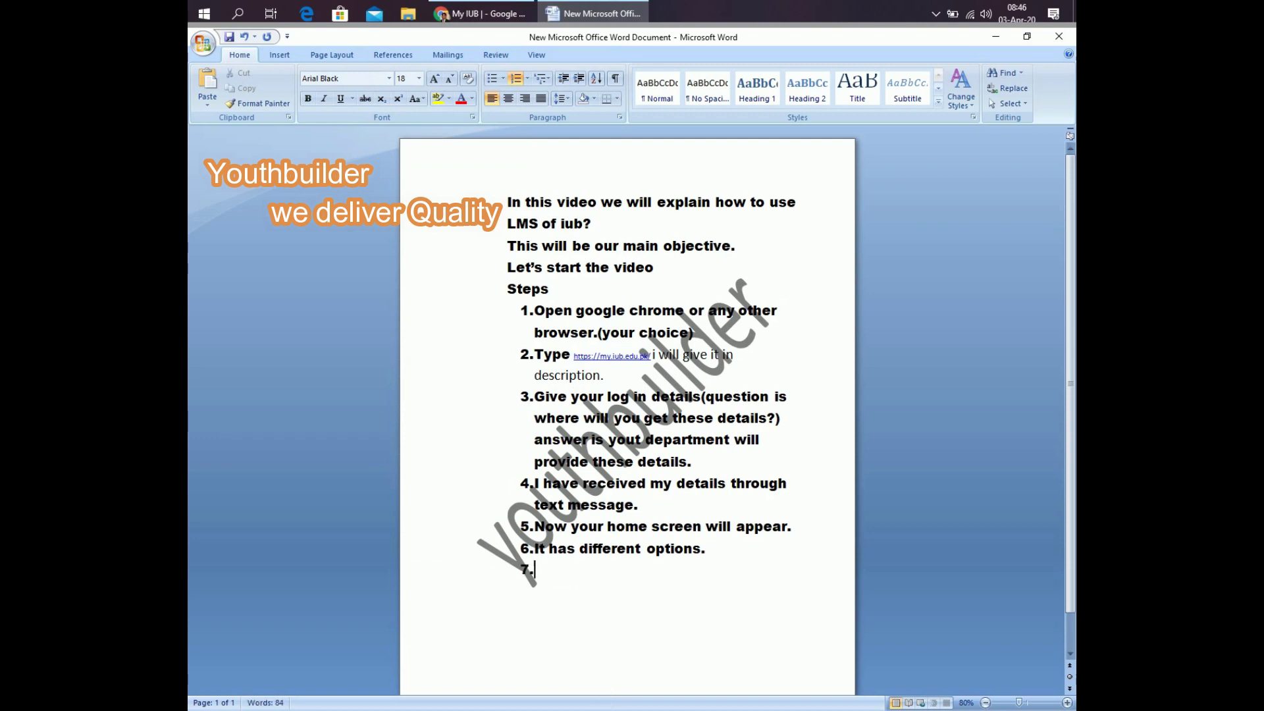
text(We)
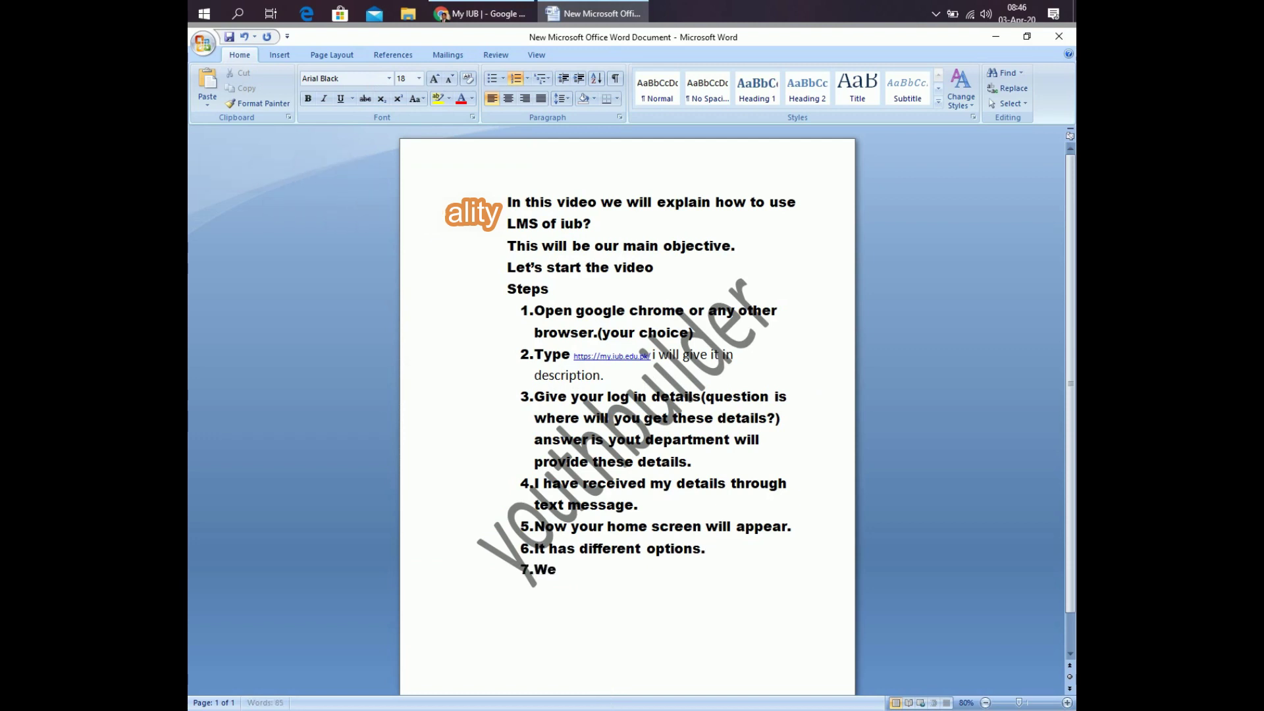
text( will)
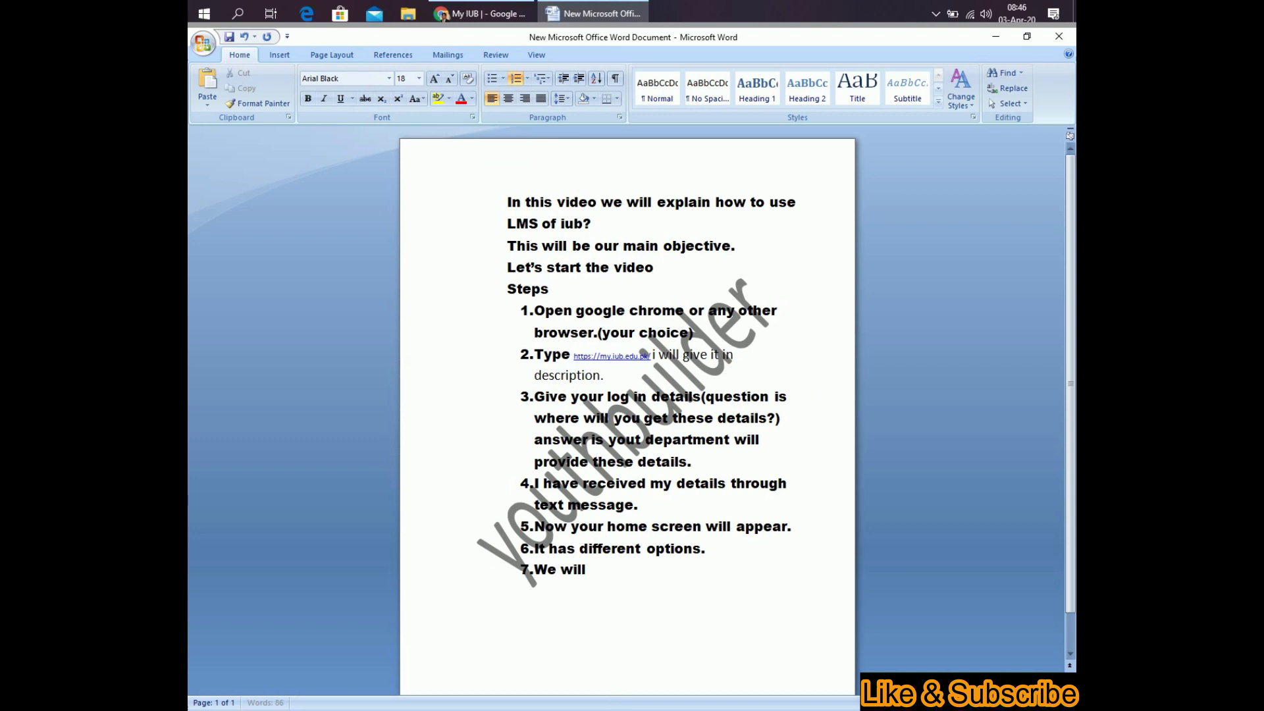
text( move )
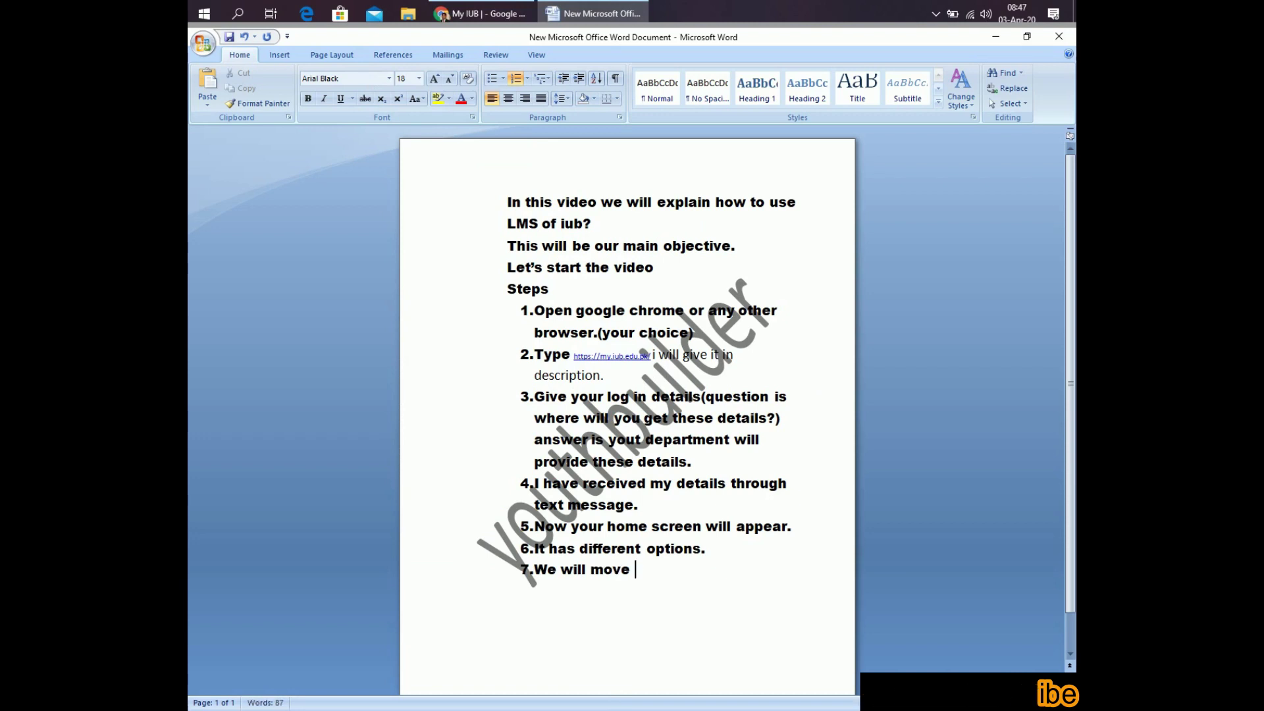
text(toward)
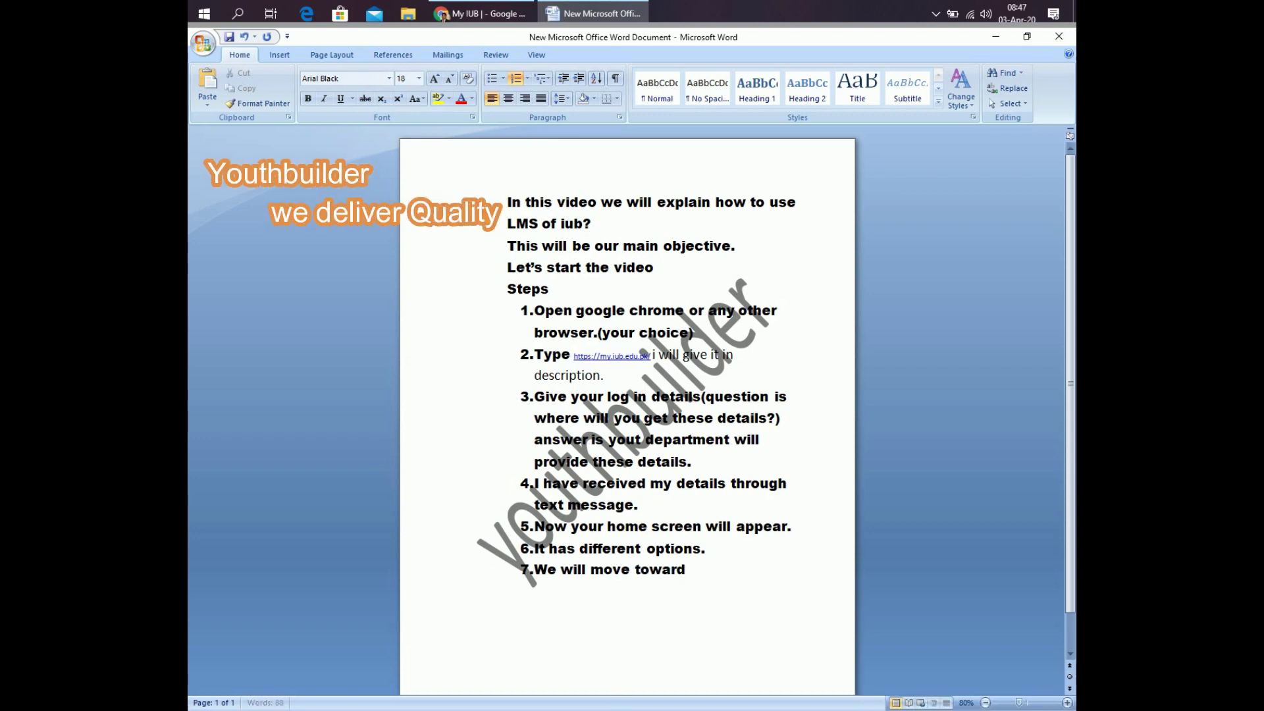
text(s cour)
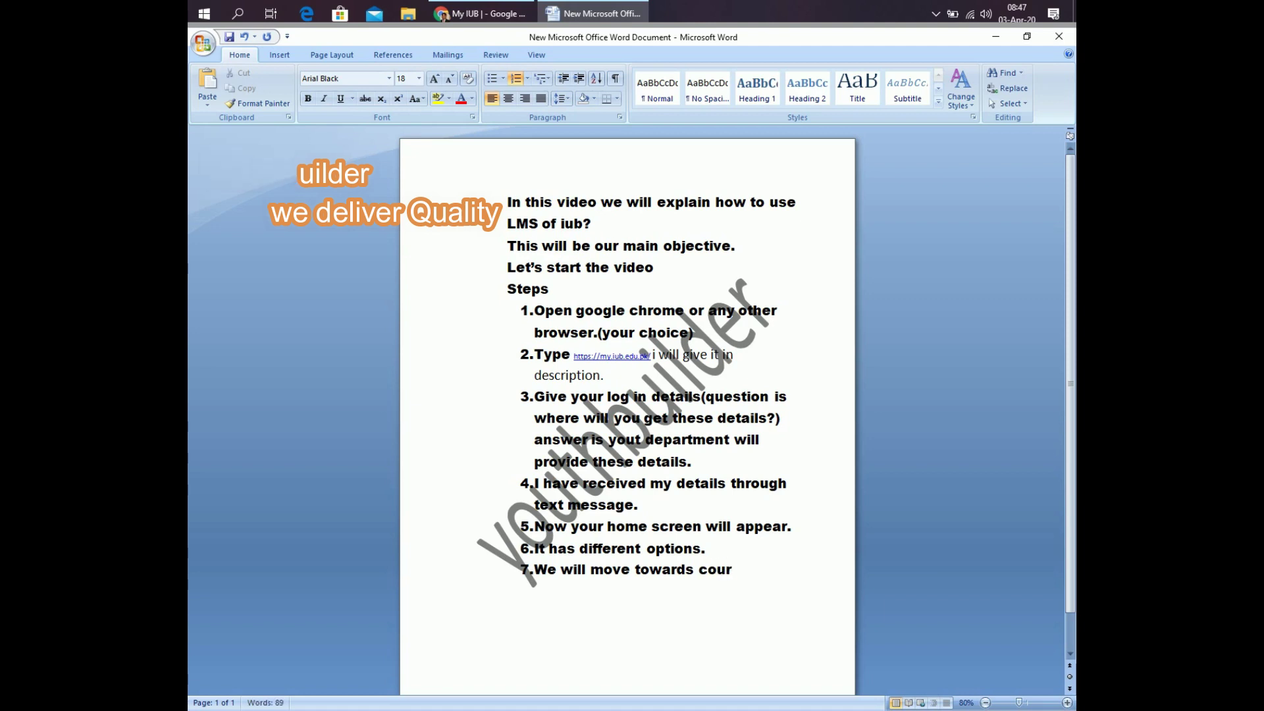
text(se mat)
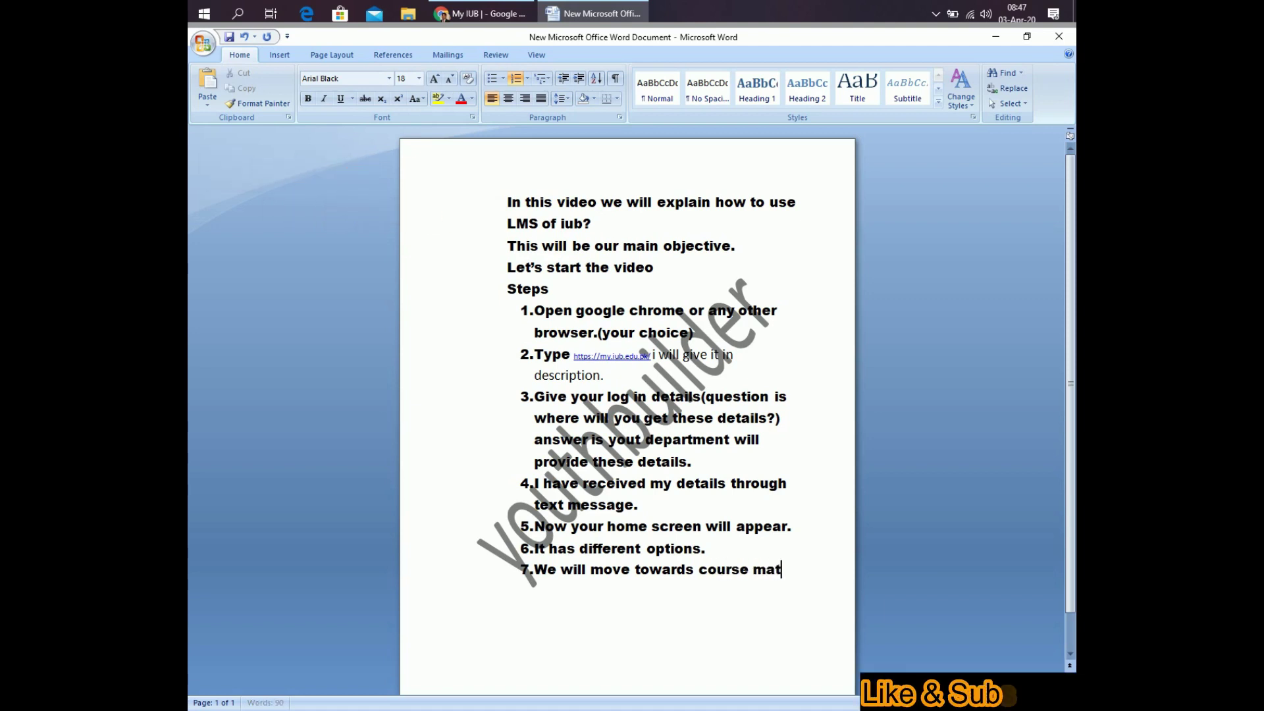
text(erial)
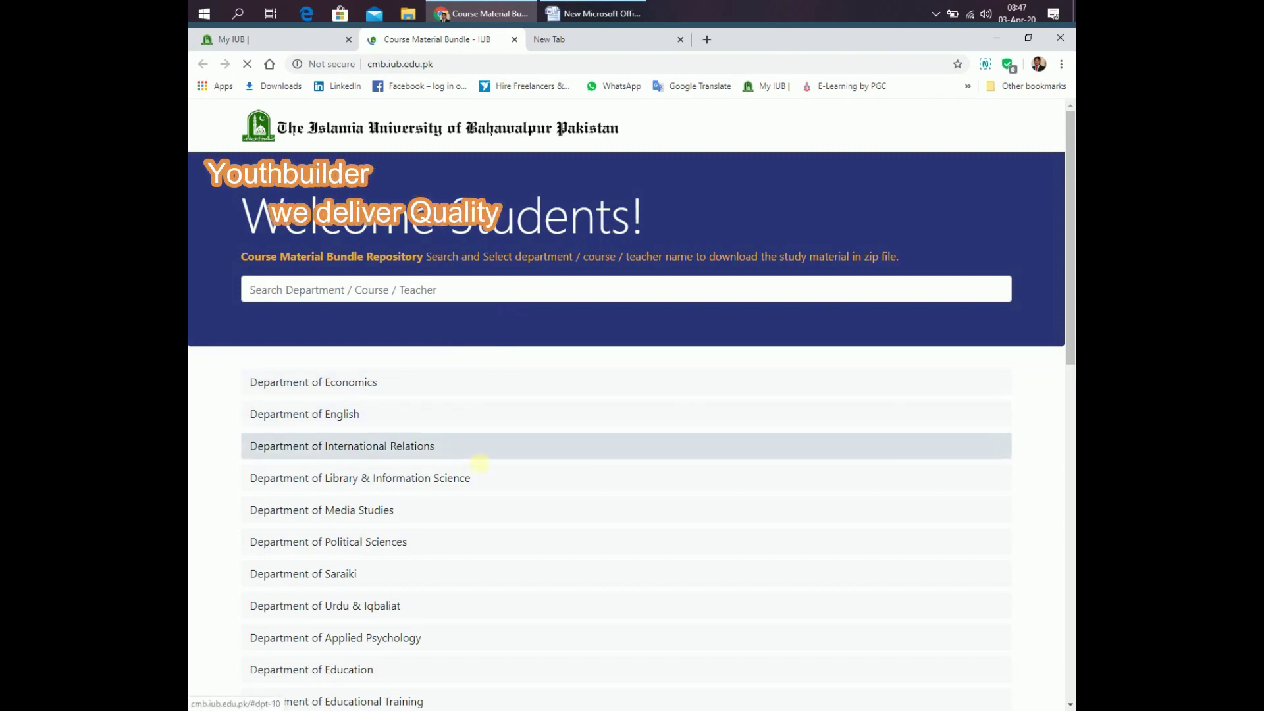
Scroll through the department list on the IUB Course Material Bundle page.
scroll(508, 477, down, 8)
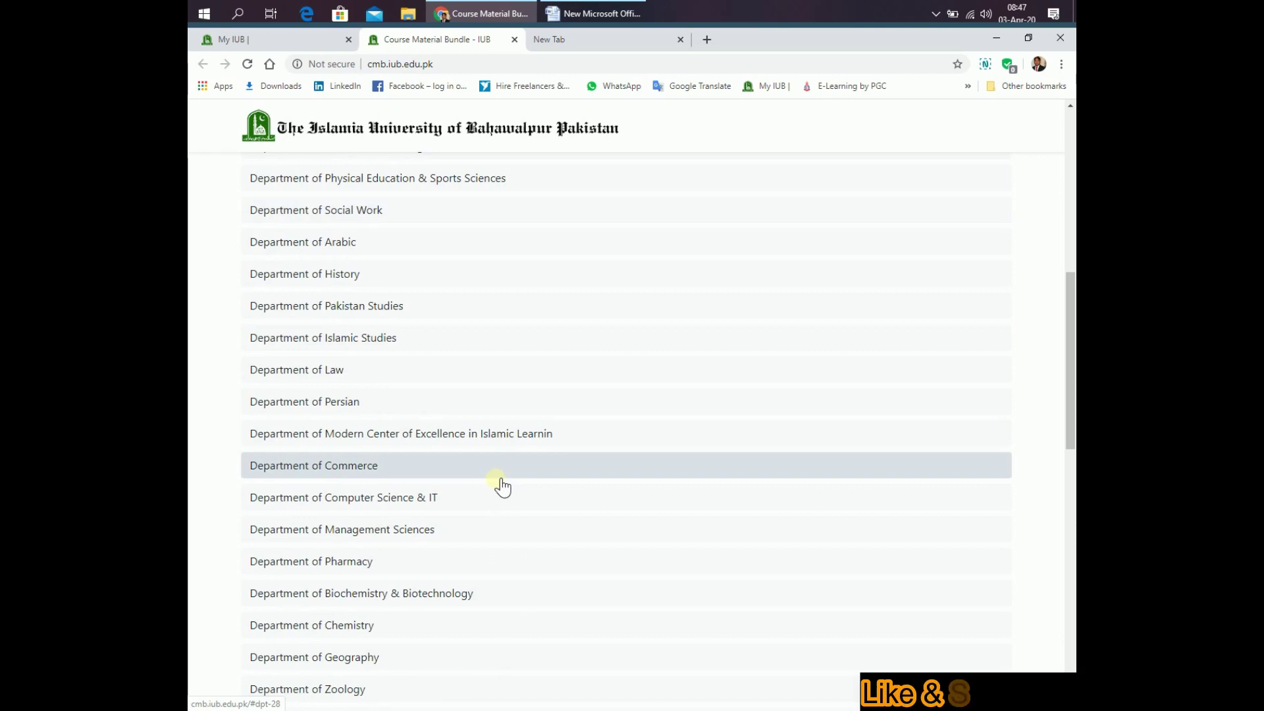
scroll(494, 495, down, 3)
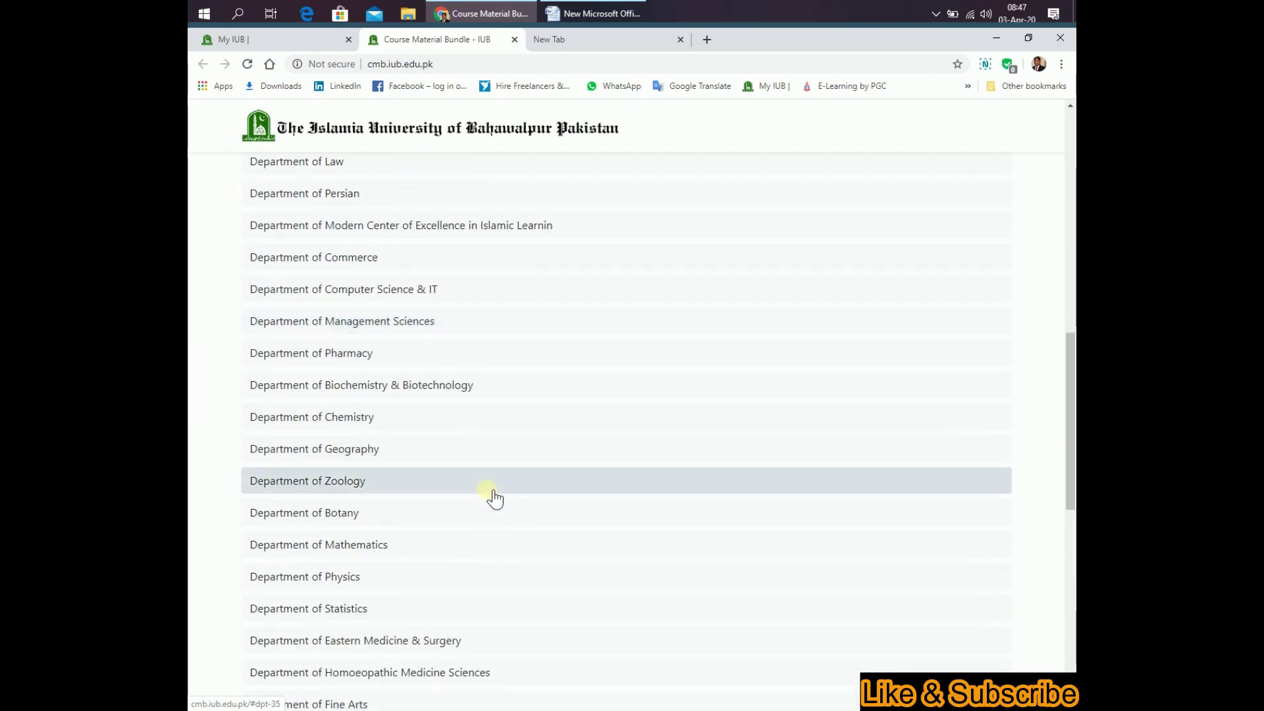
scroll(490, 505, down, 4)
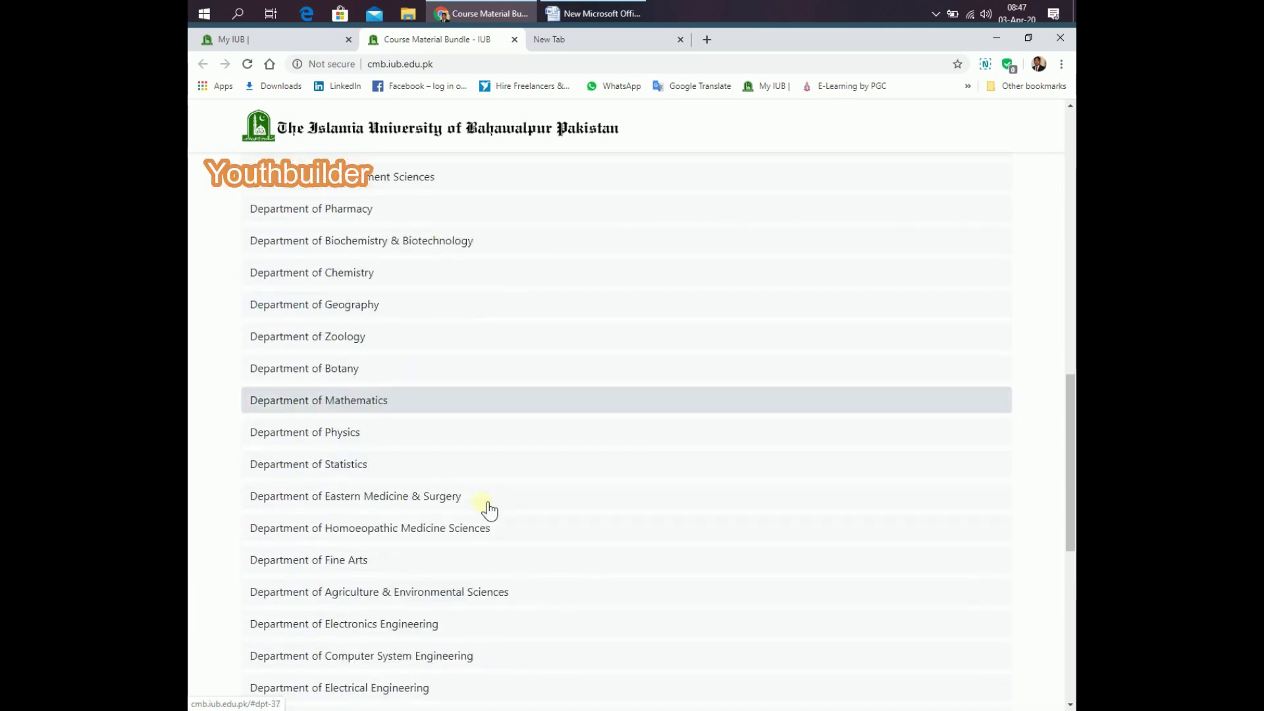
scroll(481, 508, up, 3)
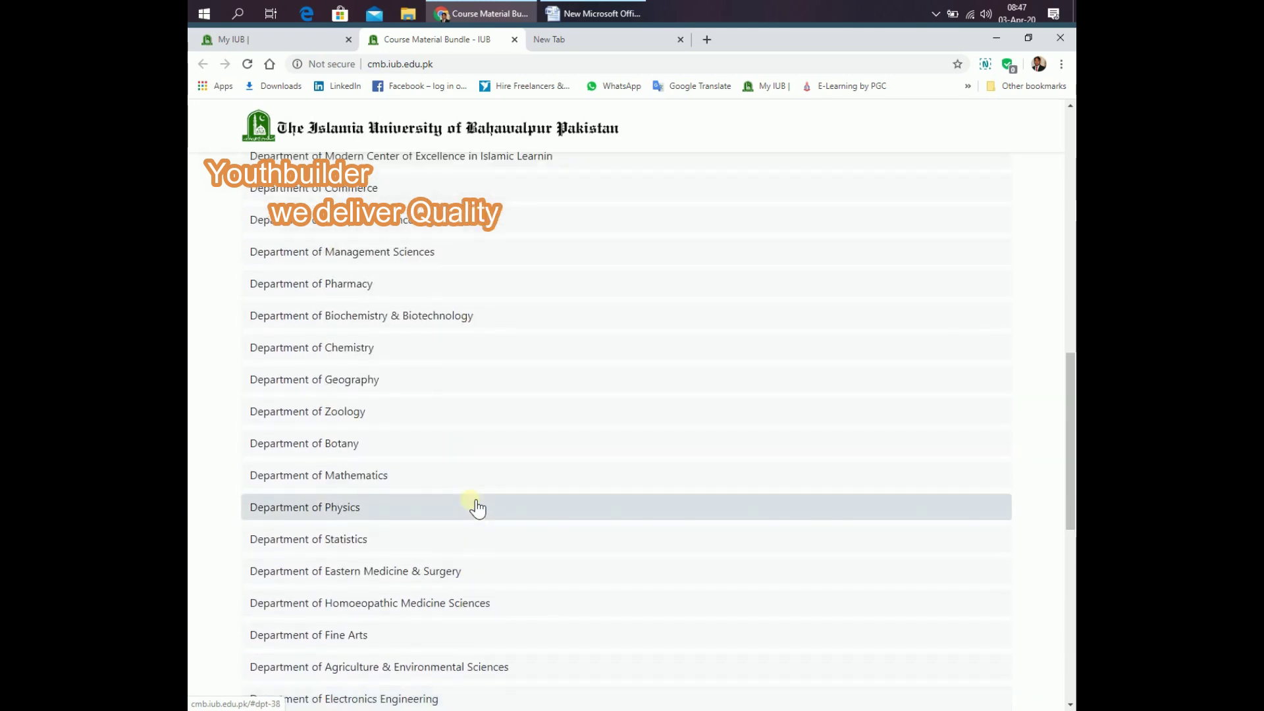
scroll(477, 508, up, 10)
scroll(473, 504, up, 2)
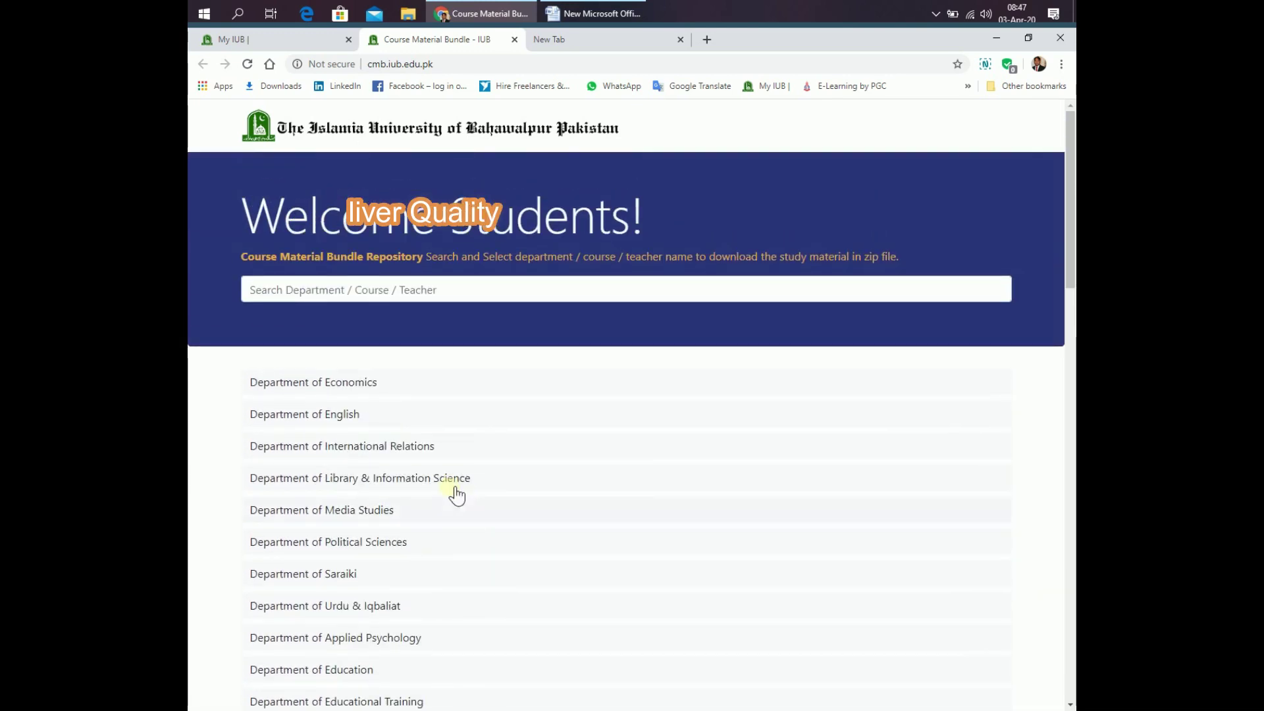
Write step 8 as 'Click on your concerned department.' followed by 'you will get zip file.'.
click(595, 13)
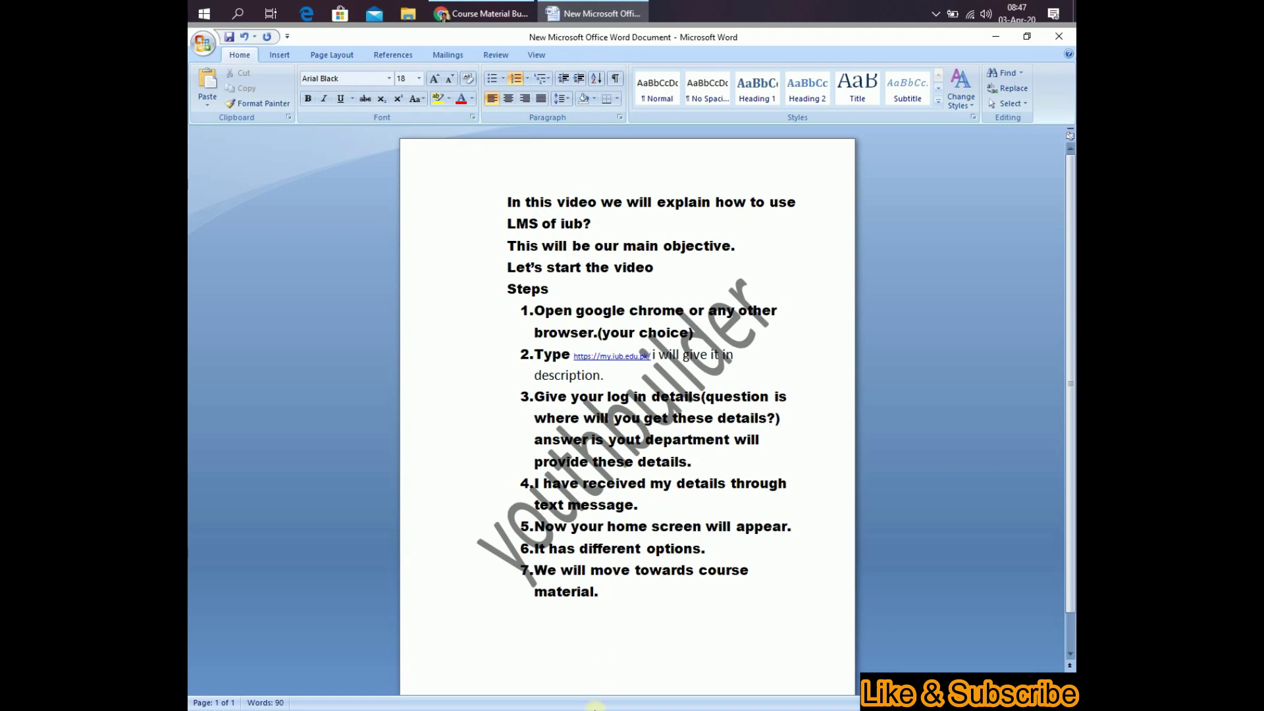
text(c)
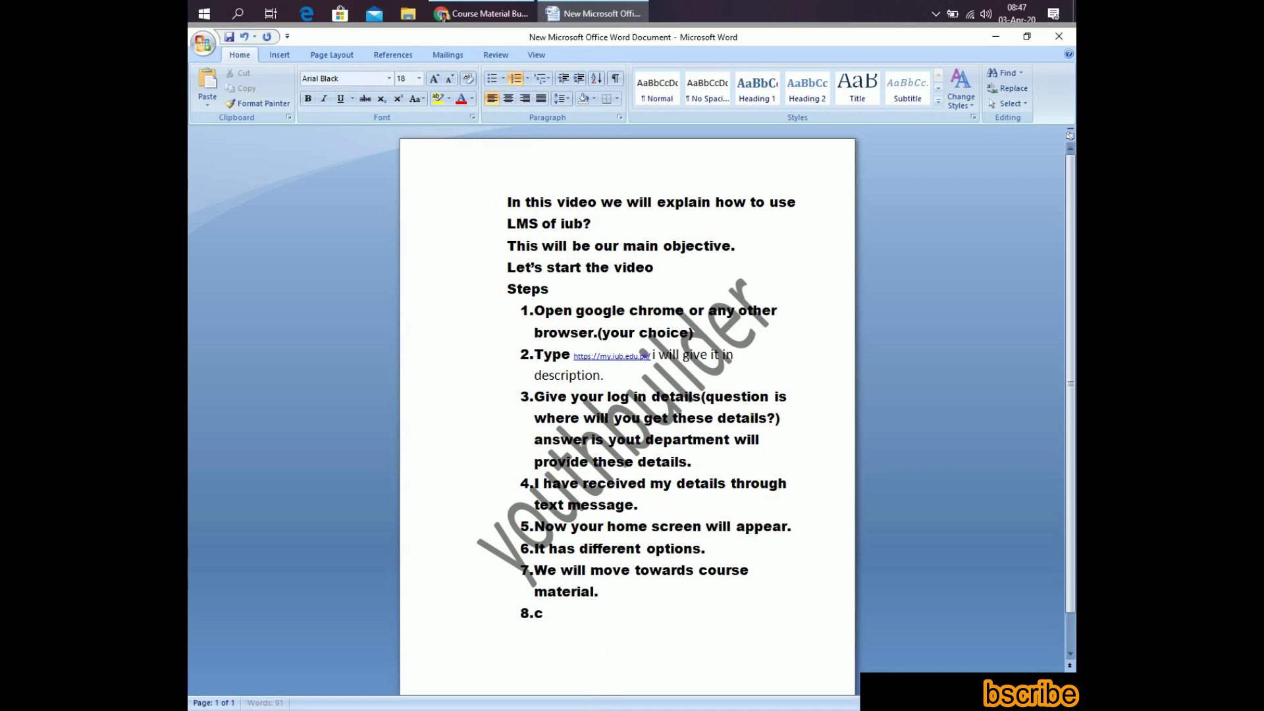
text(lick )
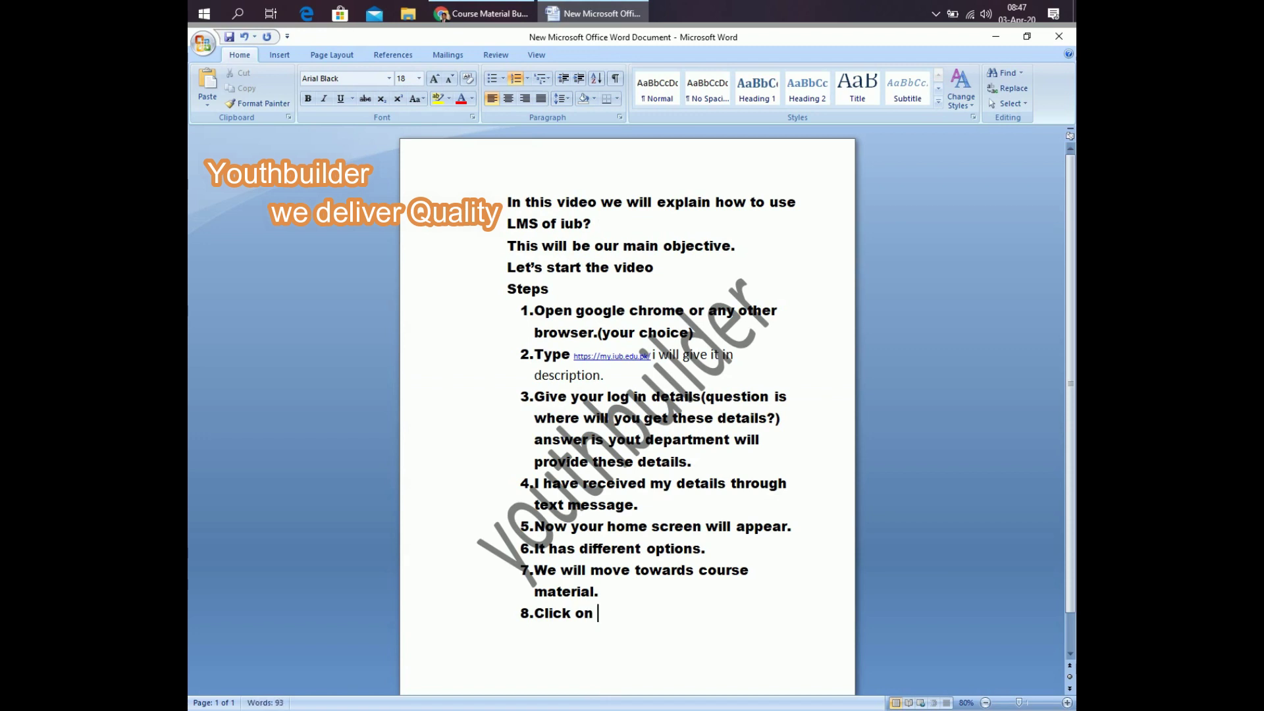
text(on your c)
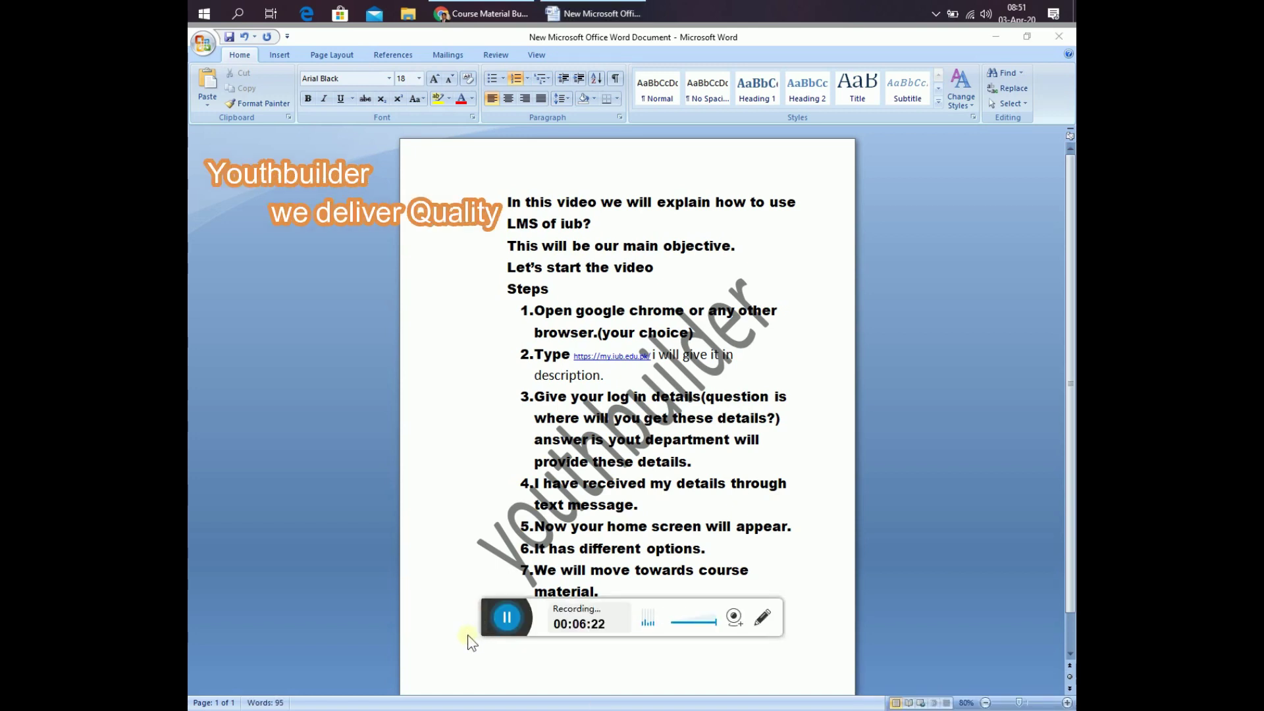
click(471, 639)
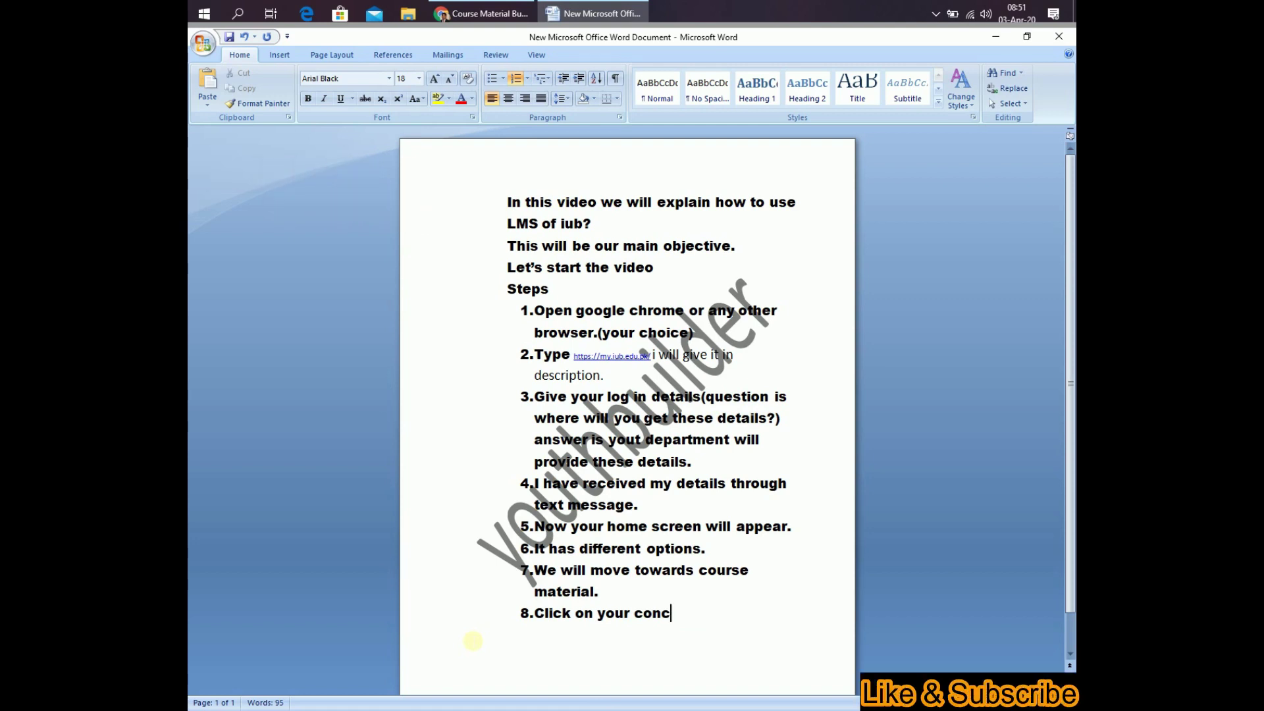
text(erned)
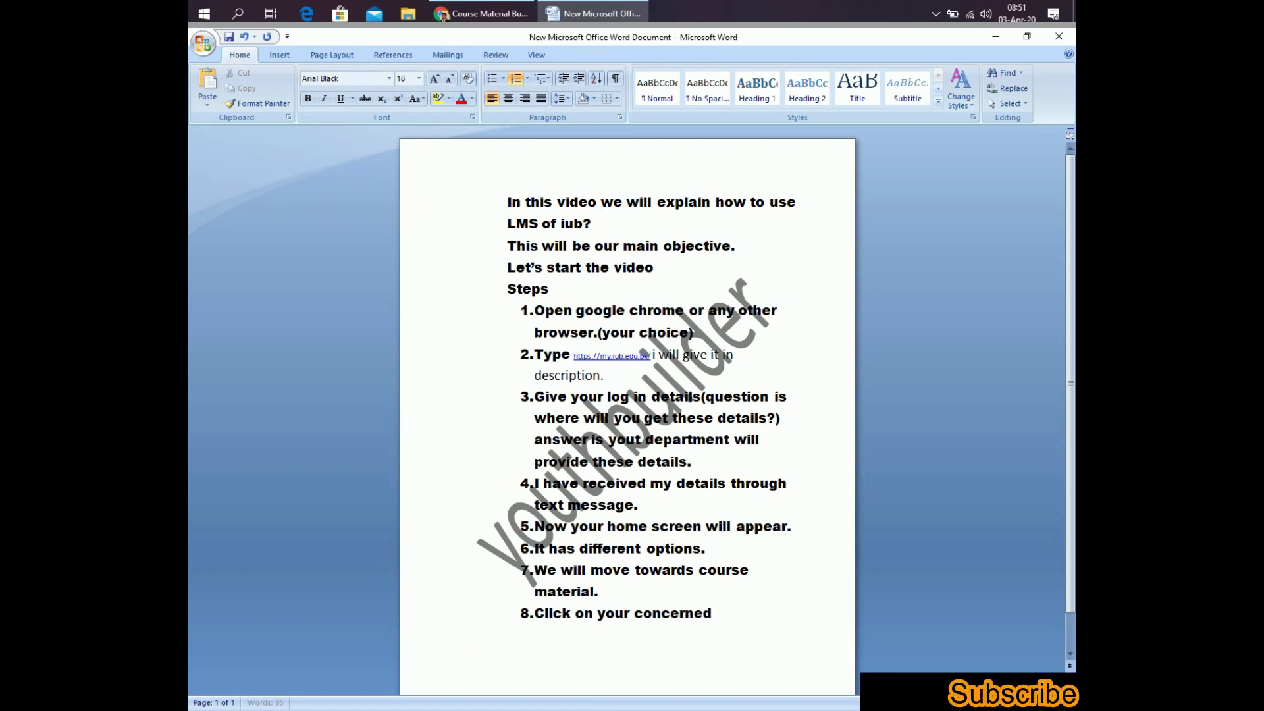
text( depar)
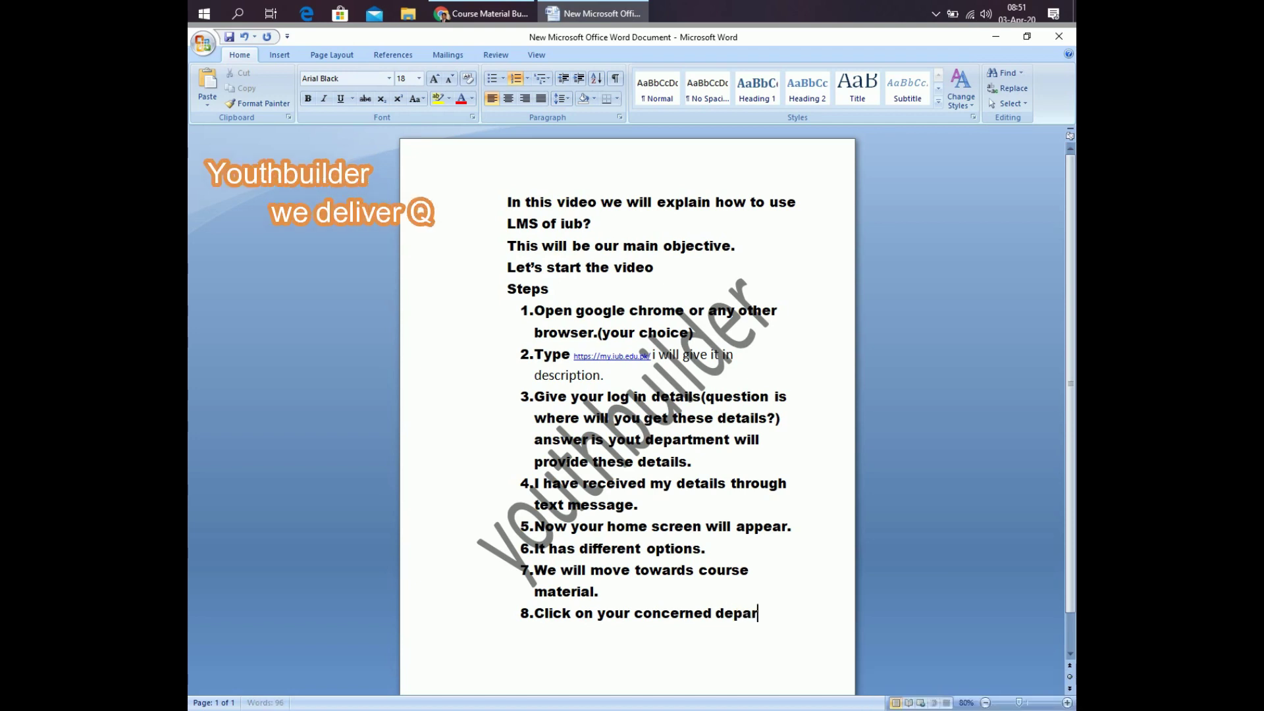
text(tment)
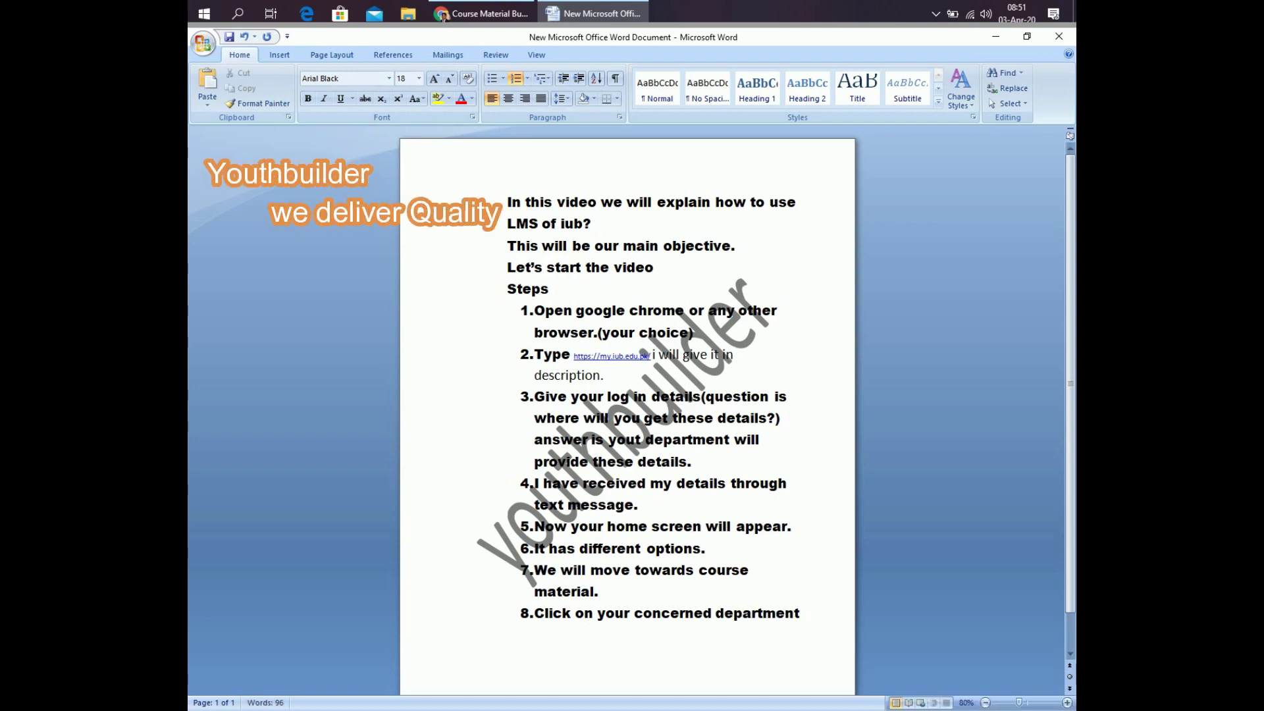
text(.yui)
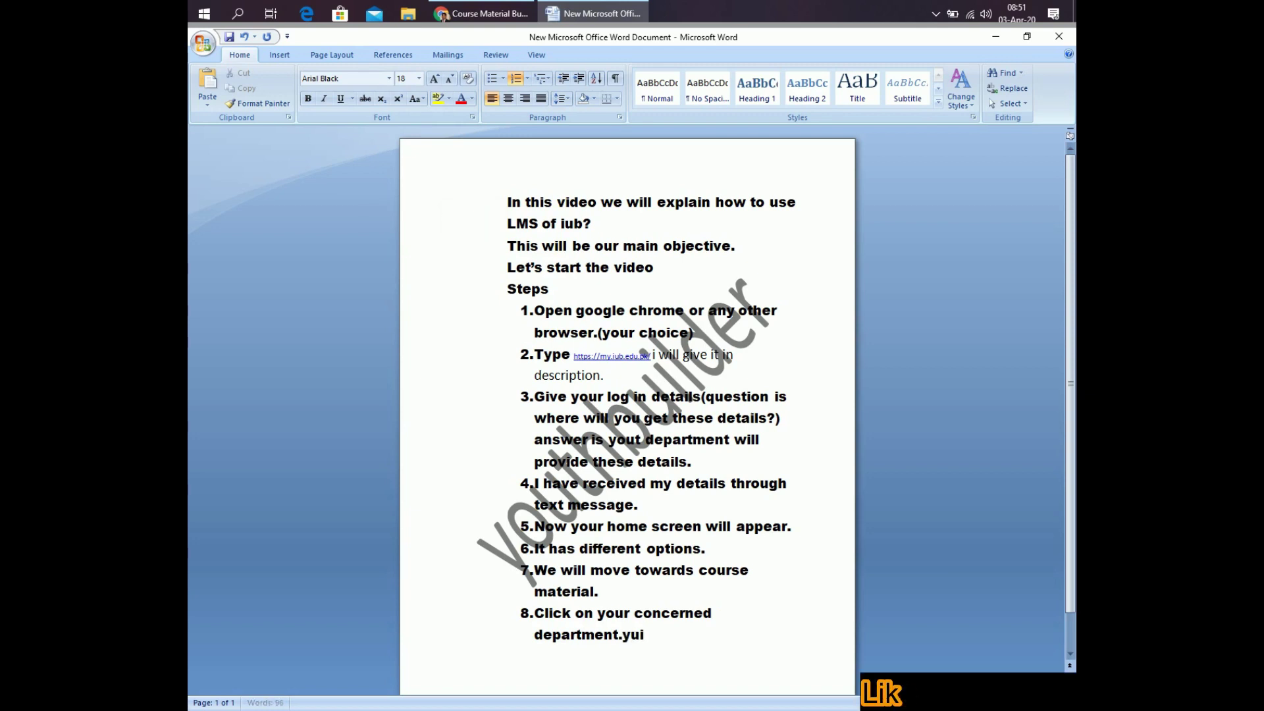
key(BackSpace)
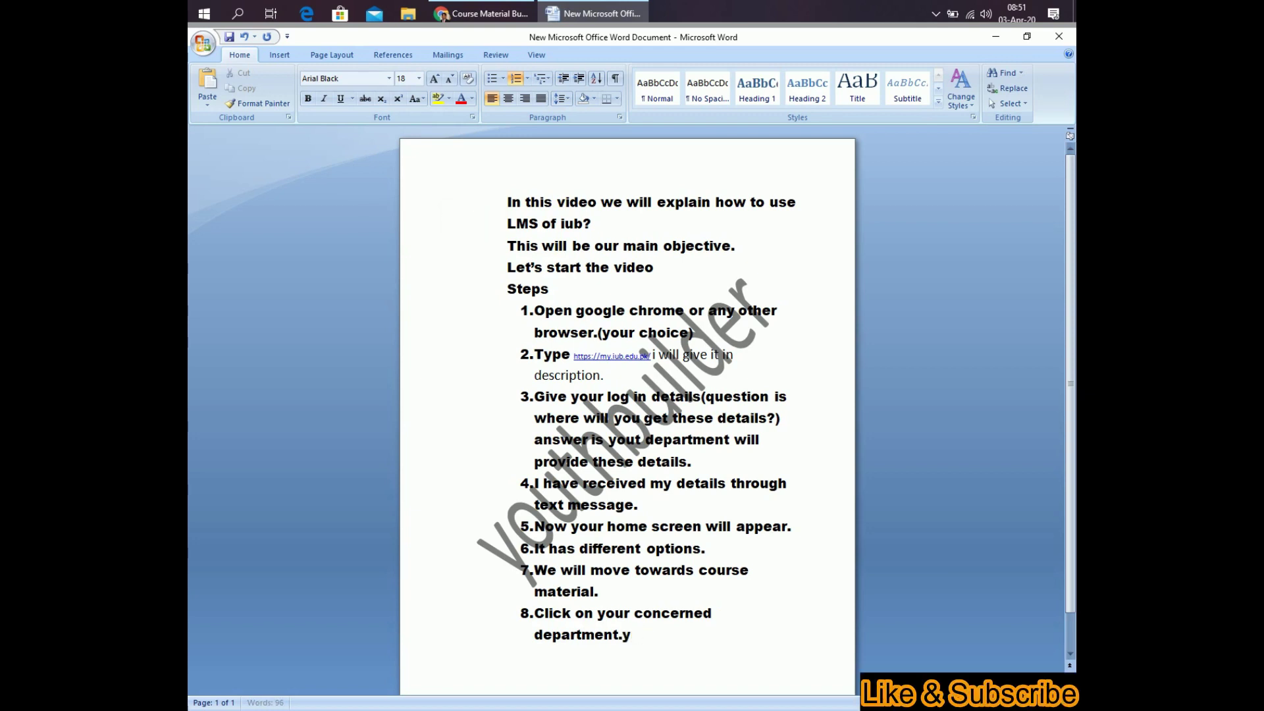
text(u wi)
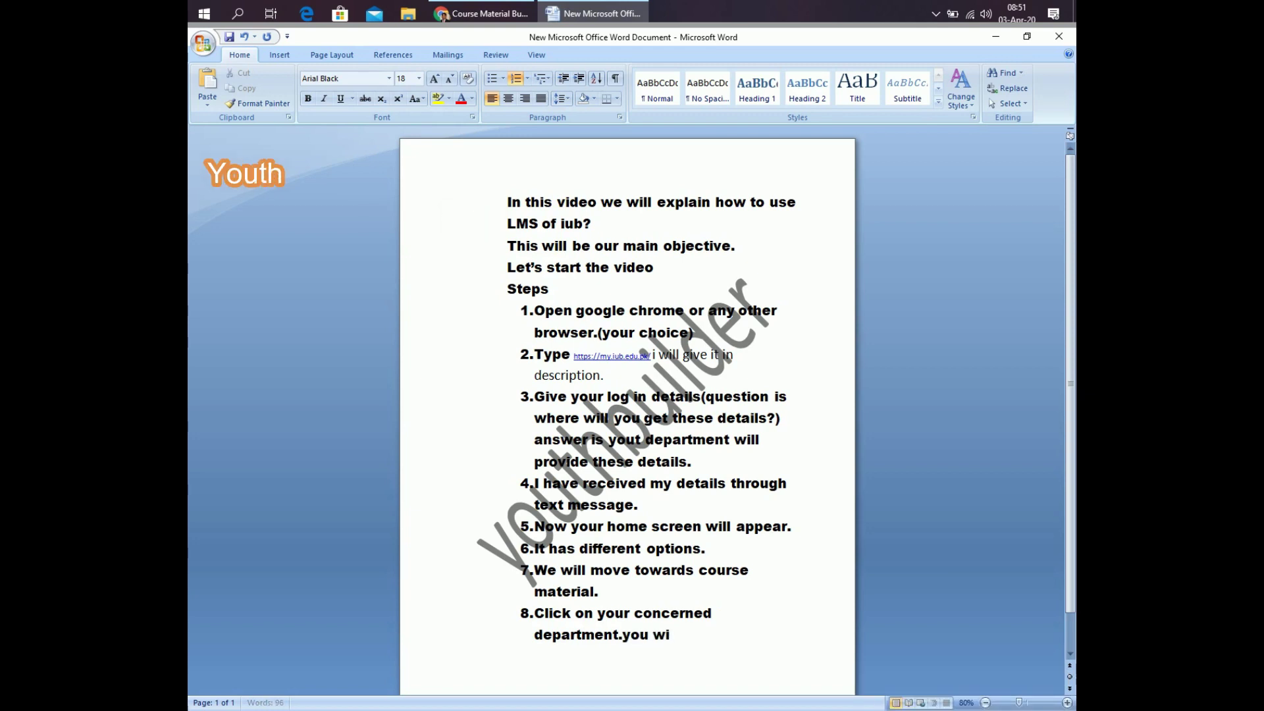
text(ll ge)
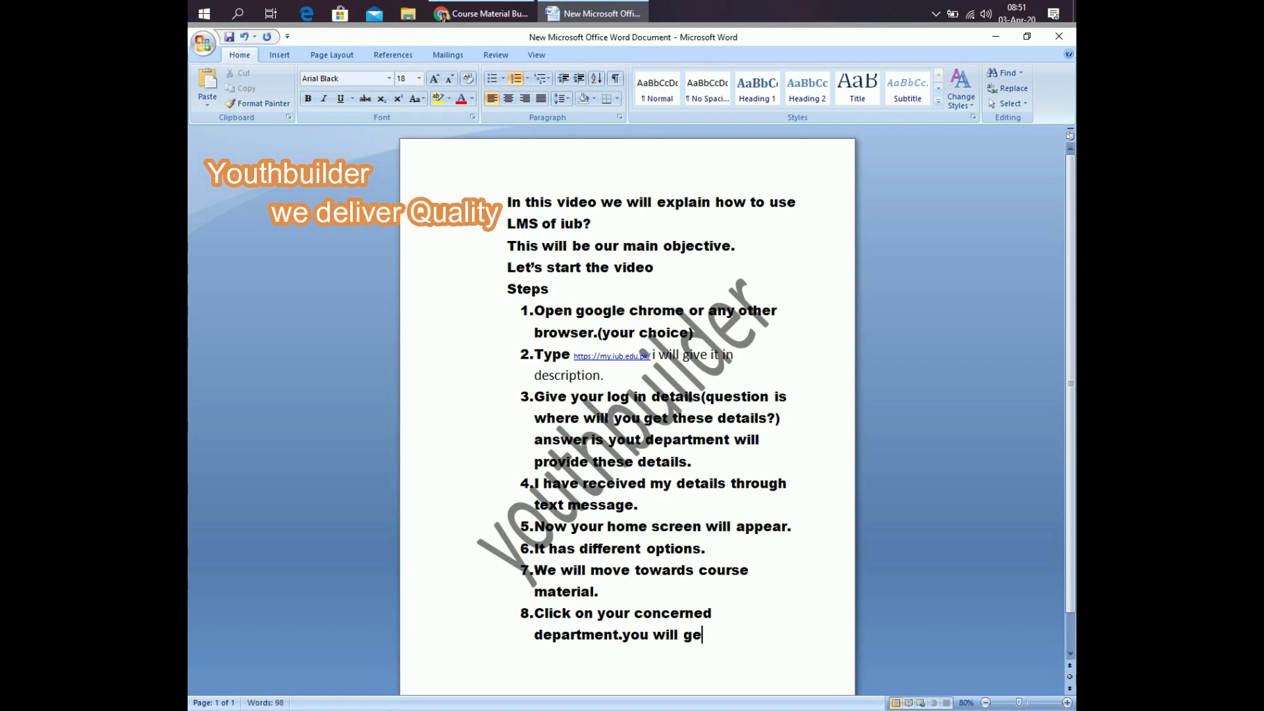
text(t z)
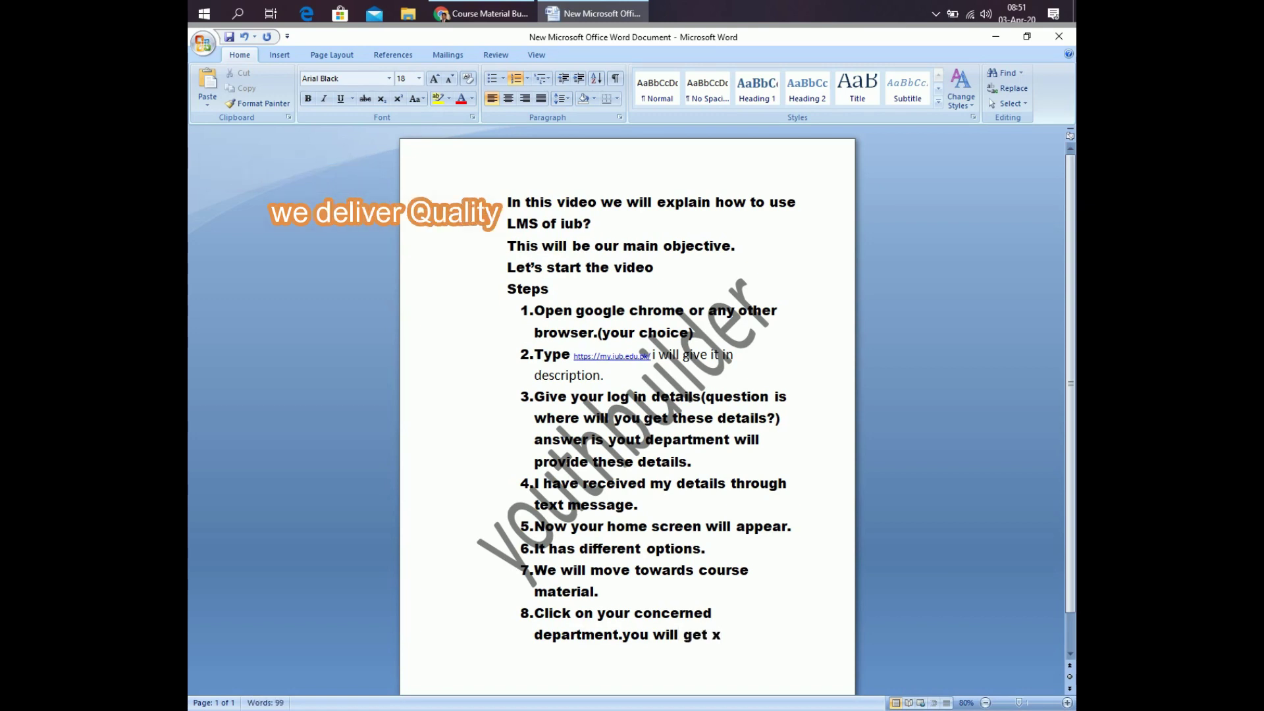
text(i)
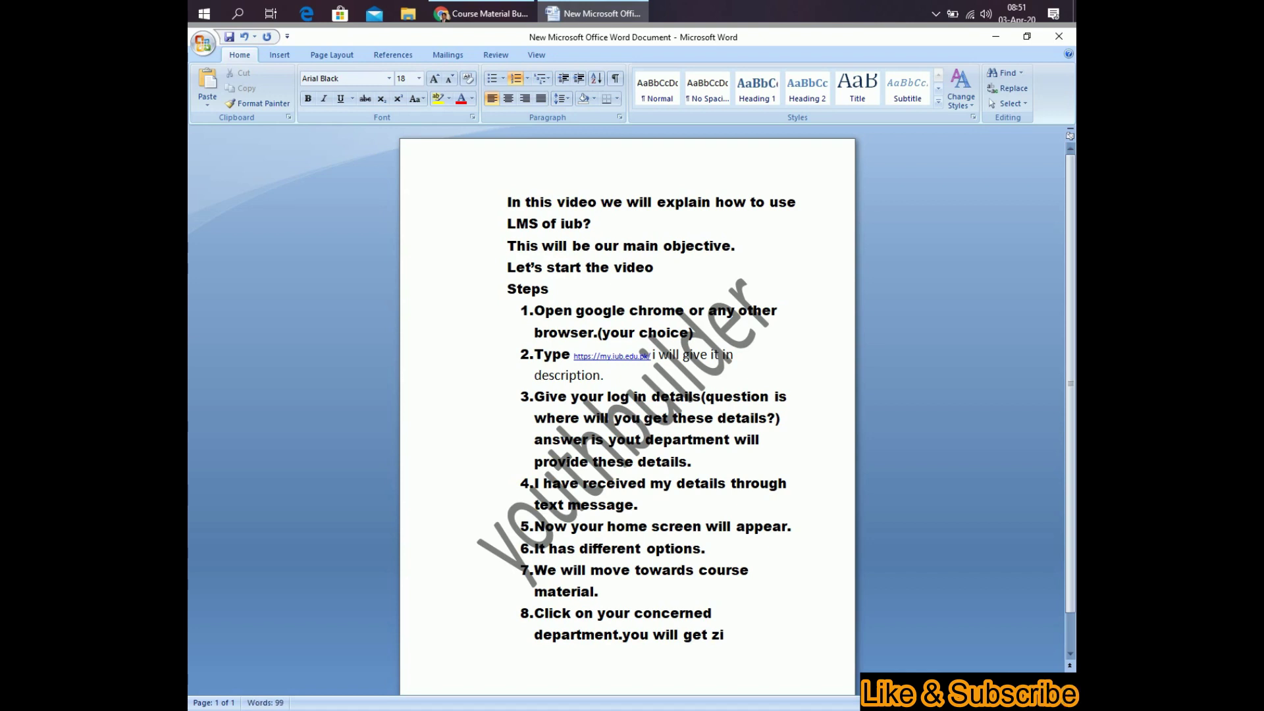
text(p file)
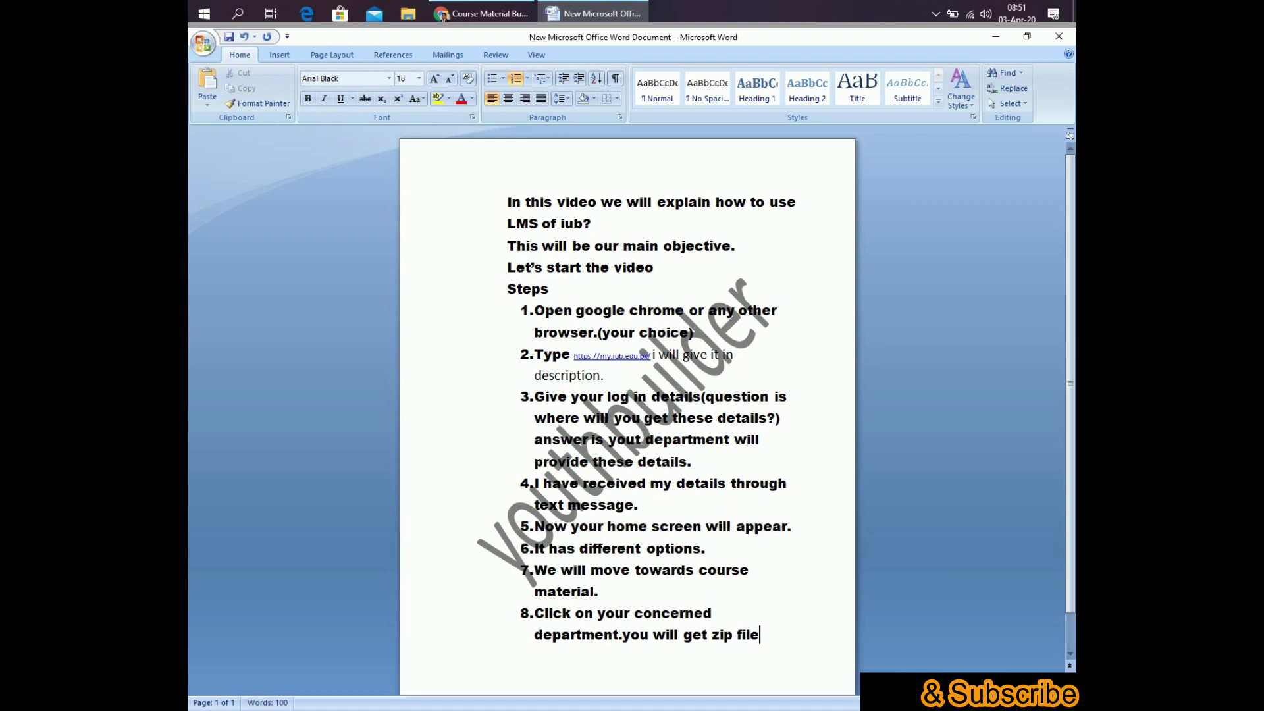
text(.)
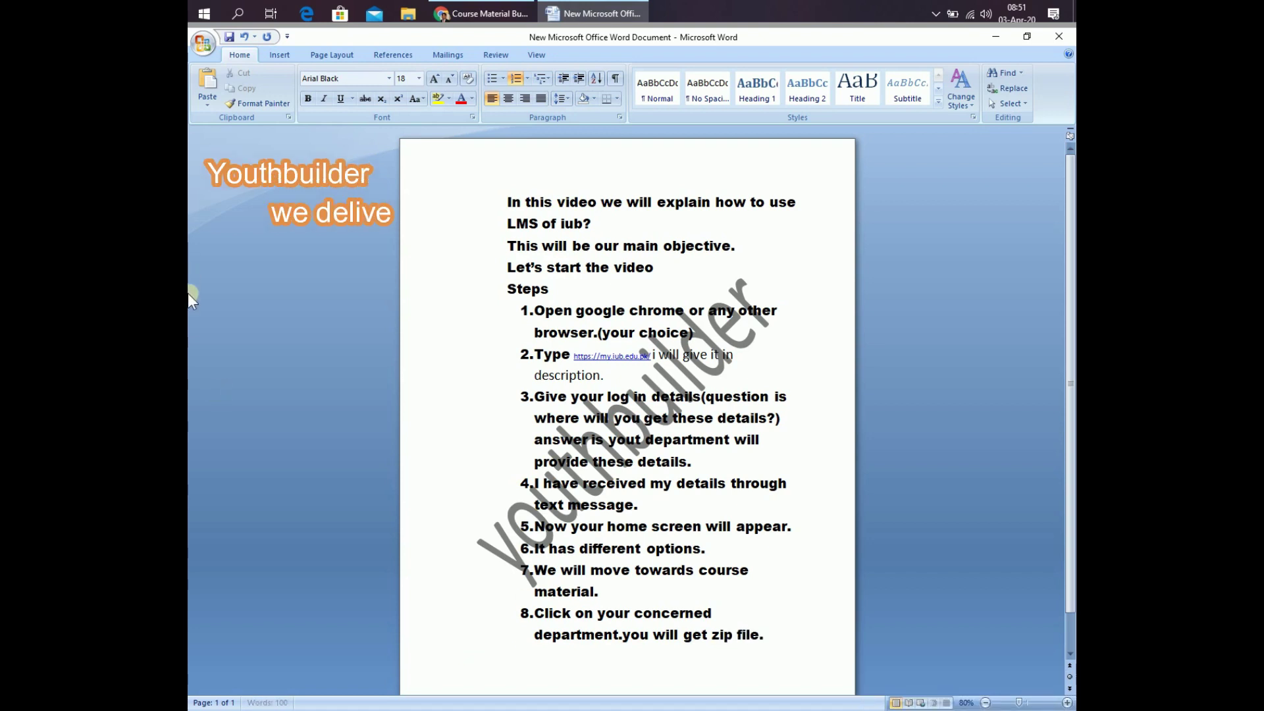
Open the Department of Economics course list on the Course Material Bundle site.
click(477, 13)
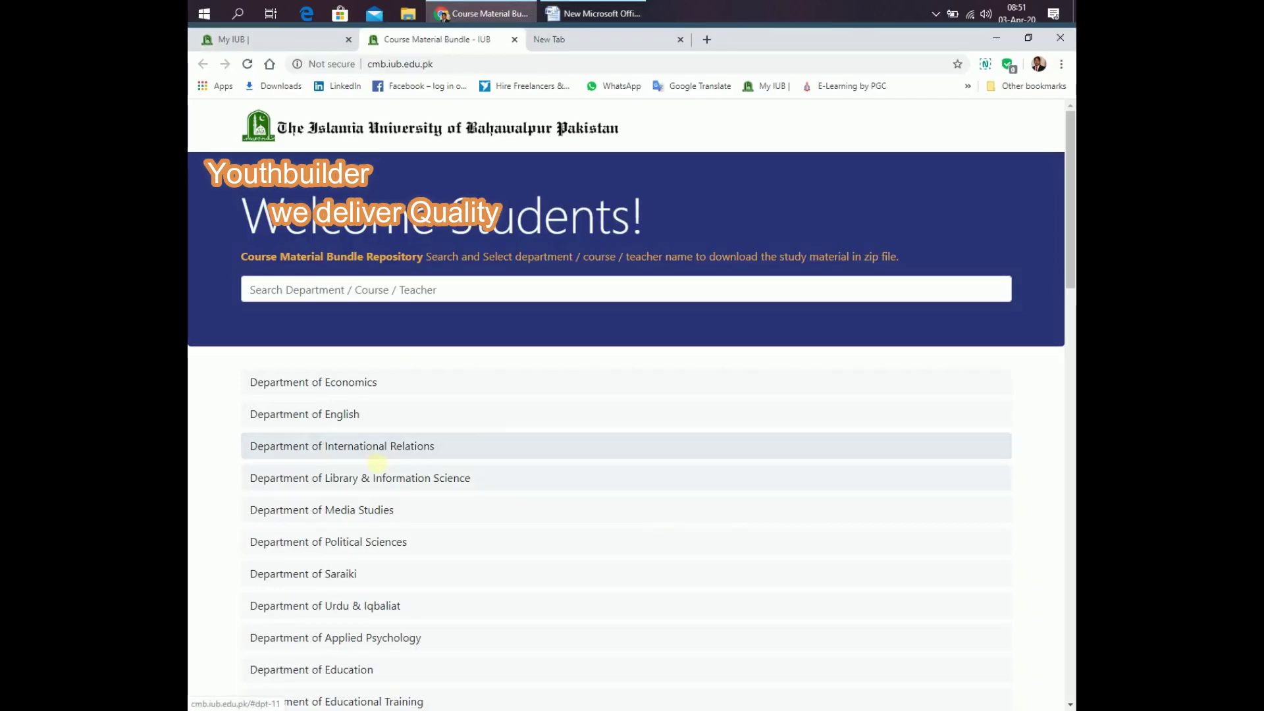
scroll(389, 481, down, 5)
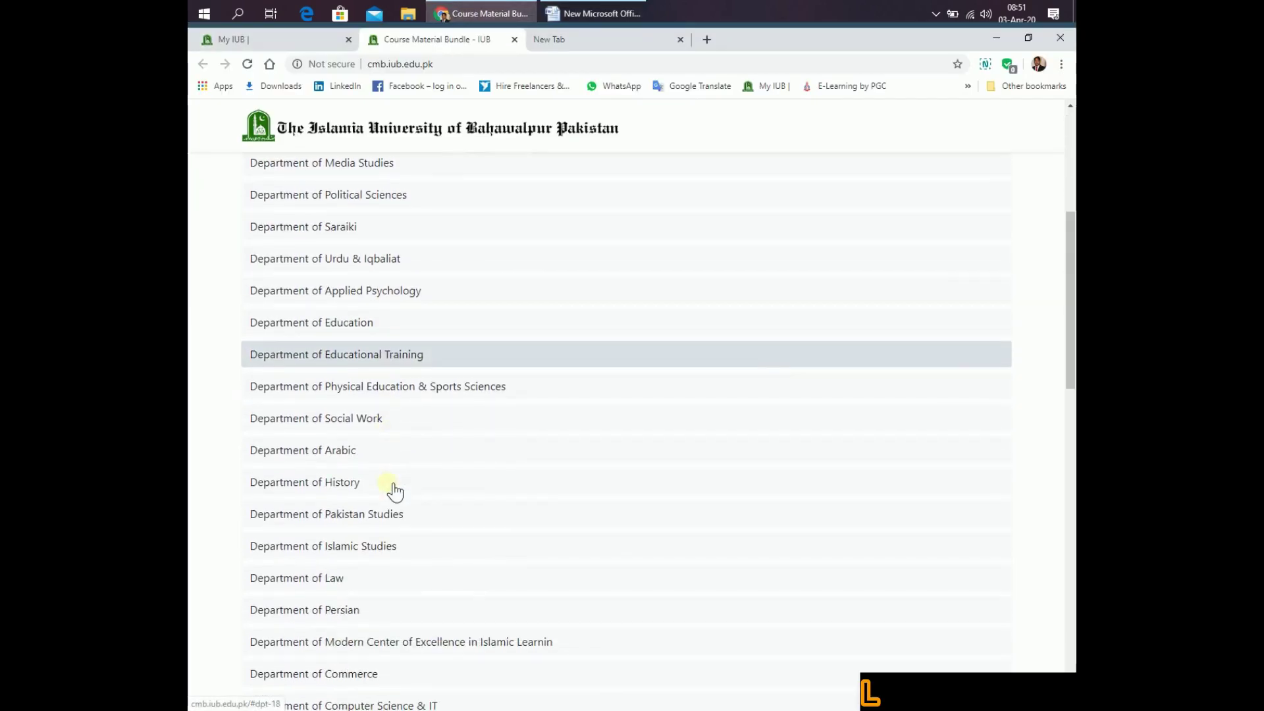
scroll(394, 489, up, 4)
scroll(415, 480, down, 5)
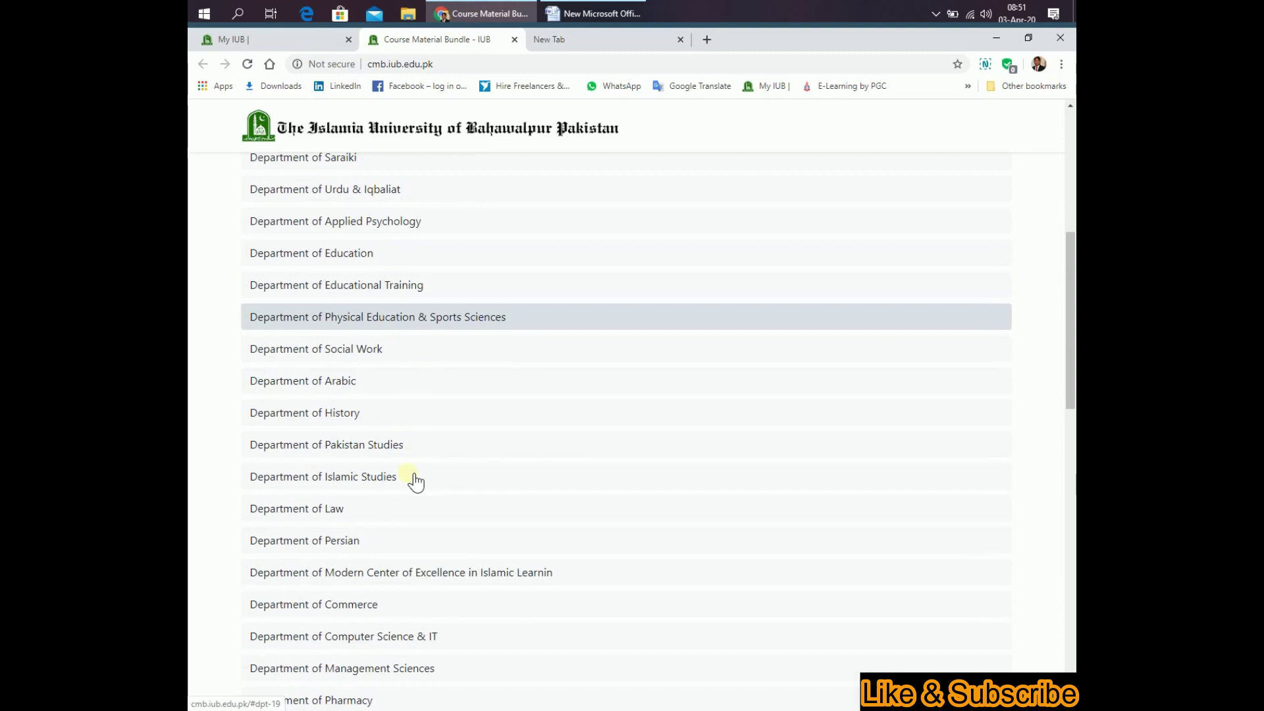
scroll(415, 480, up, 4)
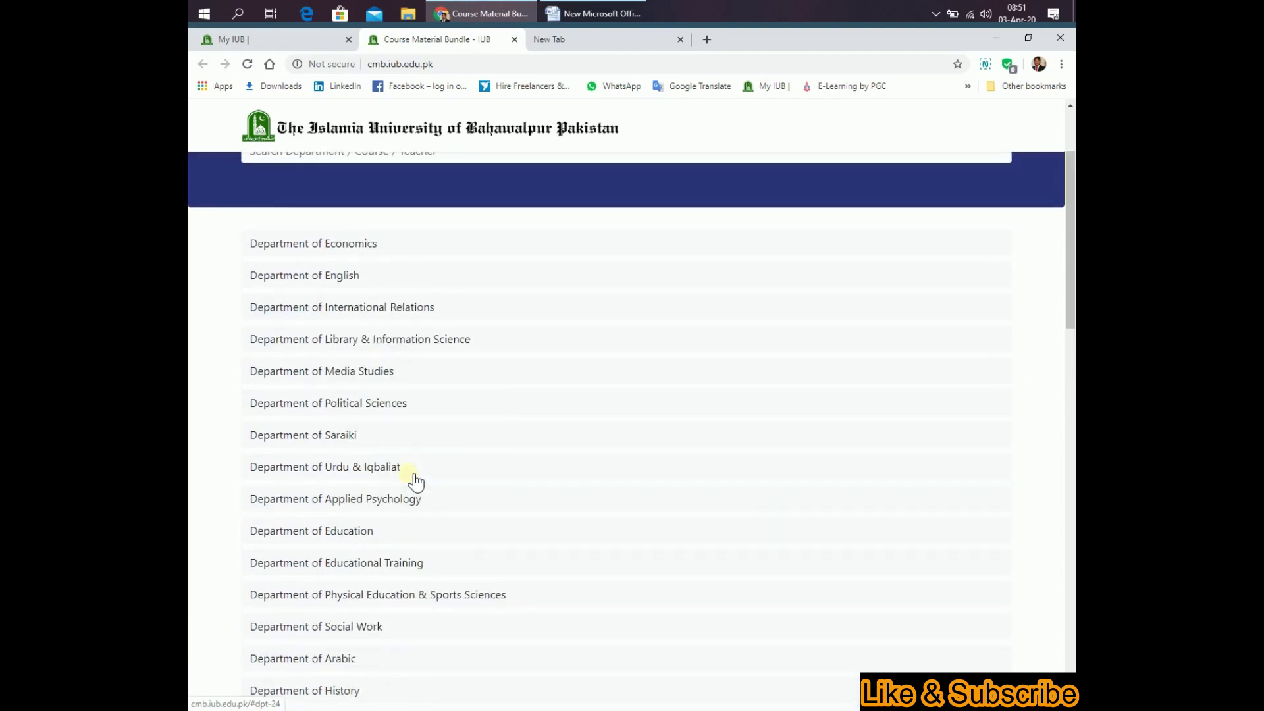
click(362, 244)
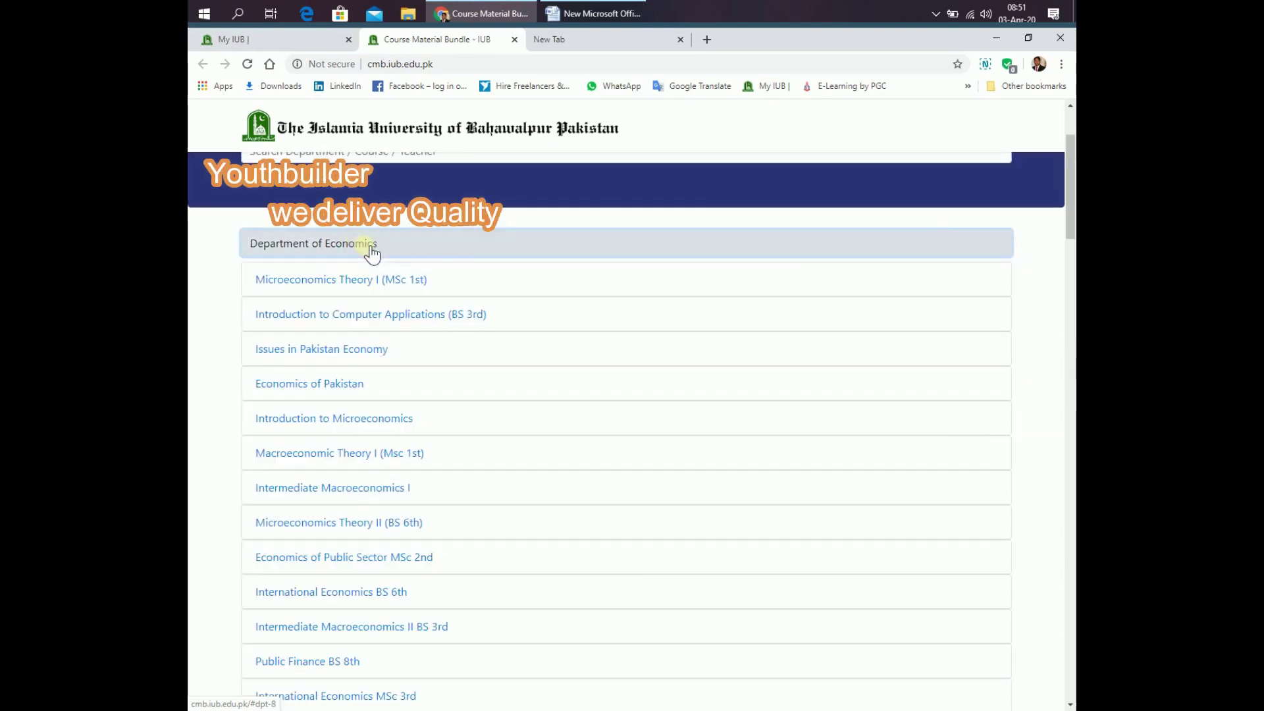
Open Microeconomics Theory I (MSc 1st) and click its .rar archive link to download.
scroll(409, 341, down, 5)
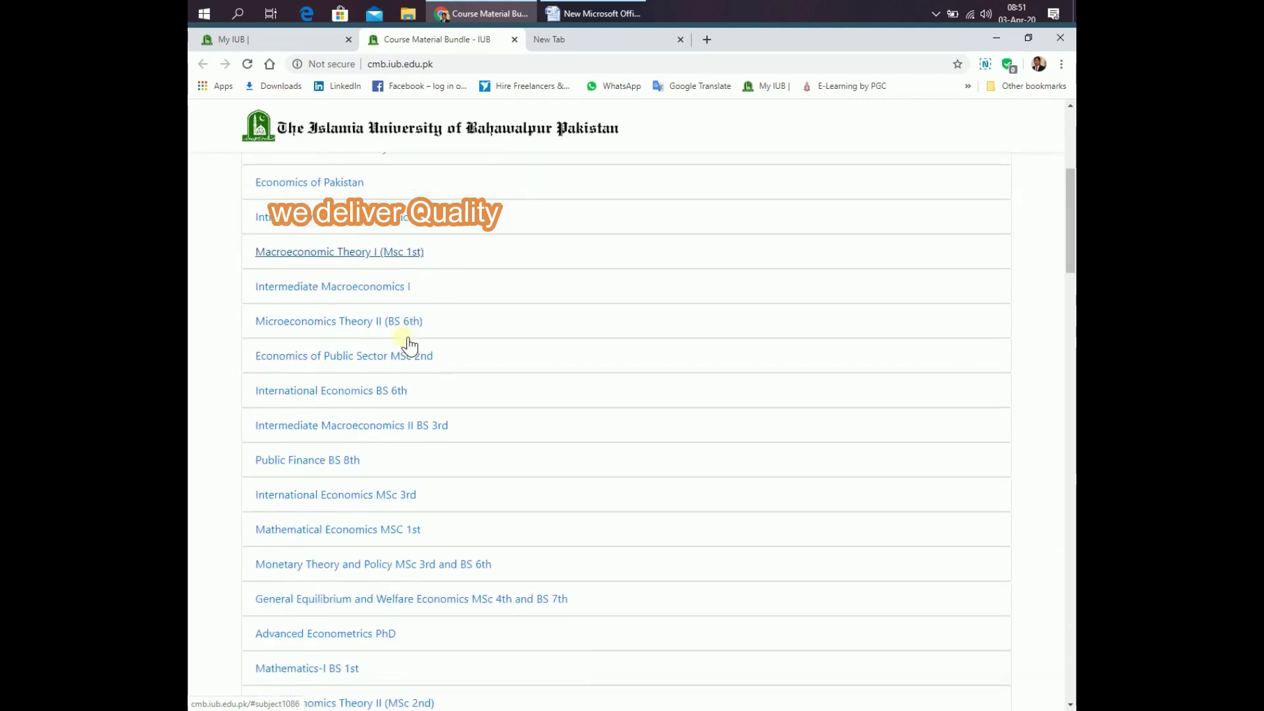
scroll(409, 345, down, 5)
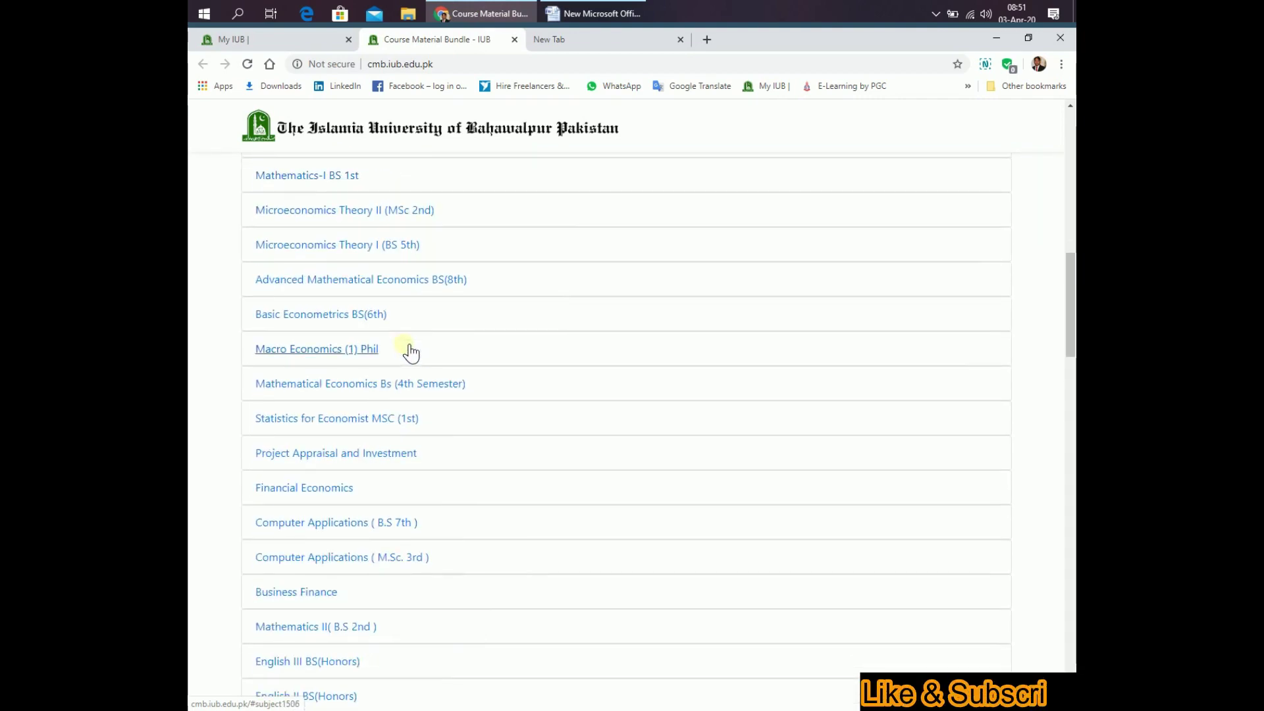
scroll(408, 349, down, 3)
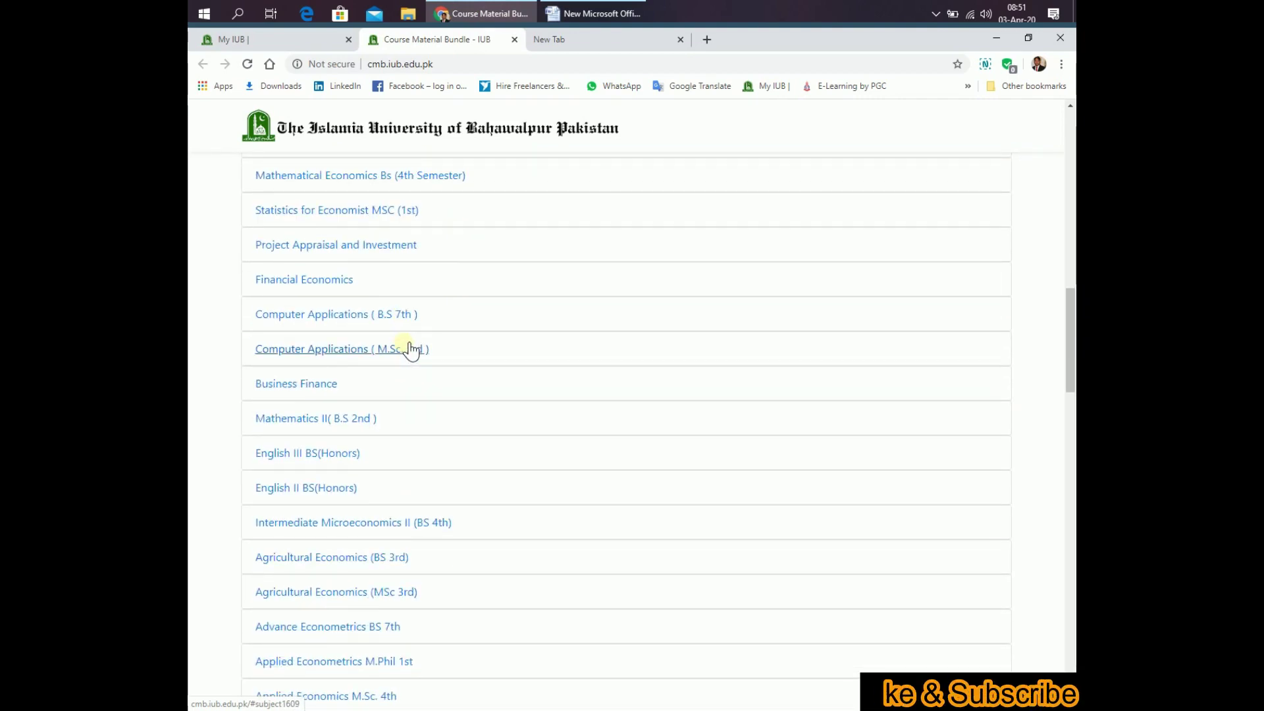
scroll(411, 350, down, 2)
scroll(411, 350, up, 10)
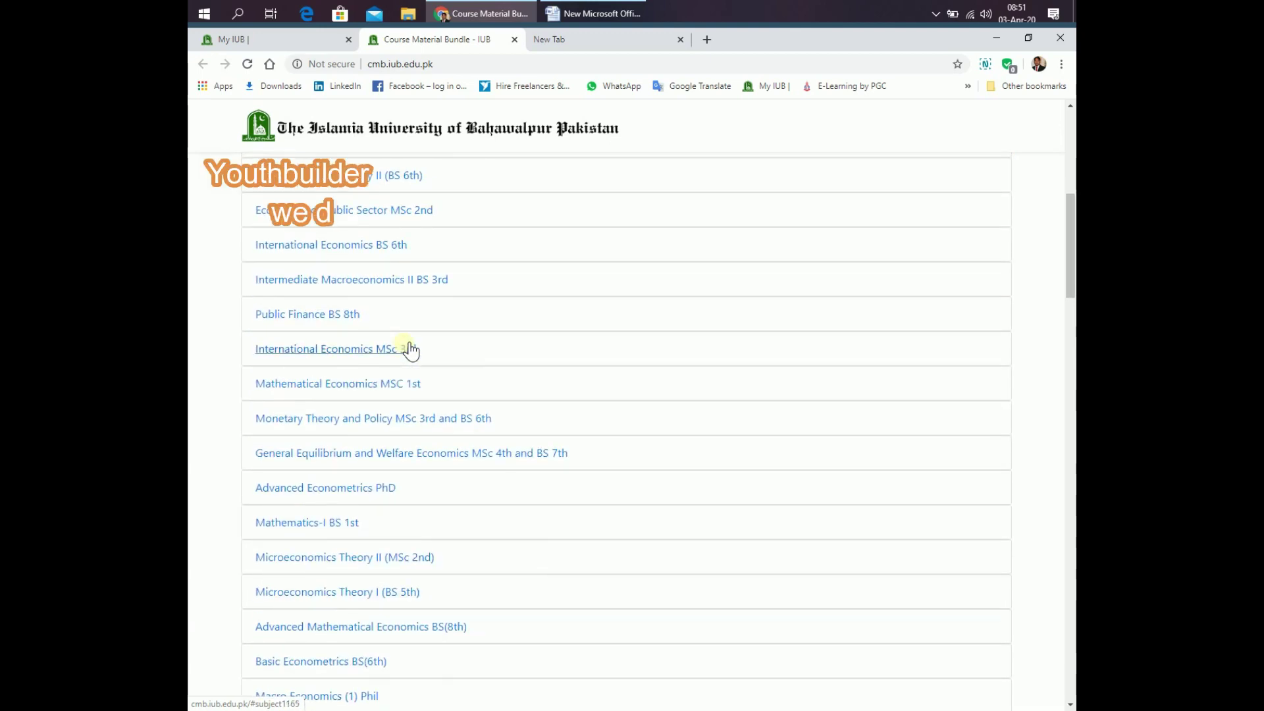
scroll(411, 350, up, 4)
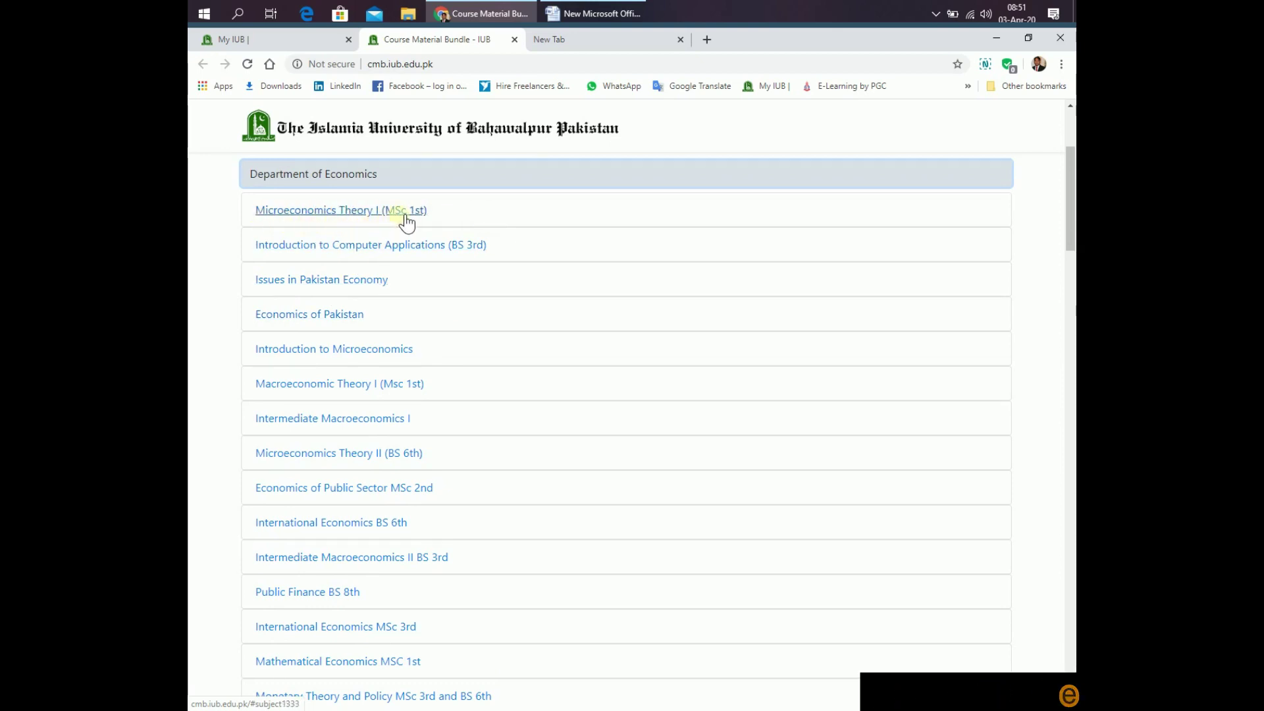
click(400, 222)
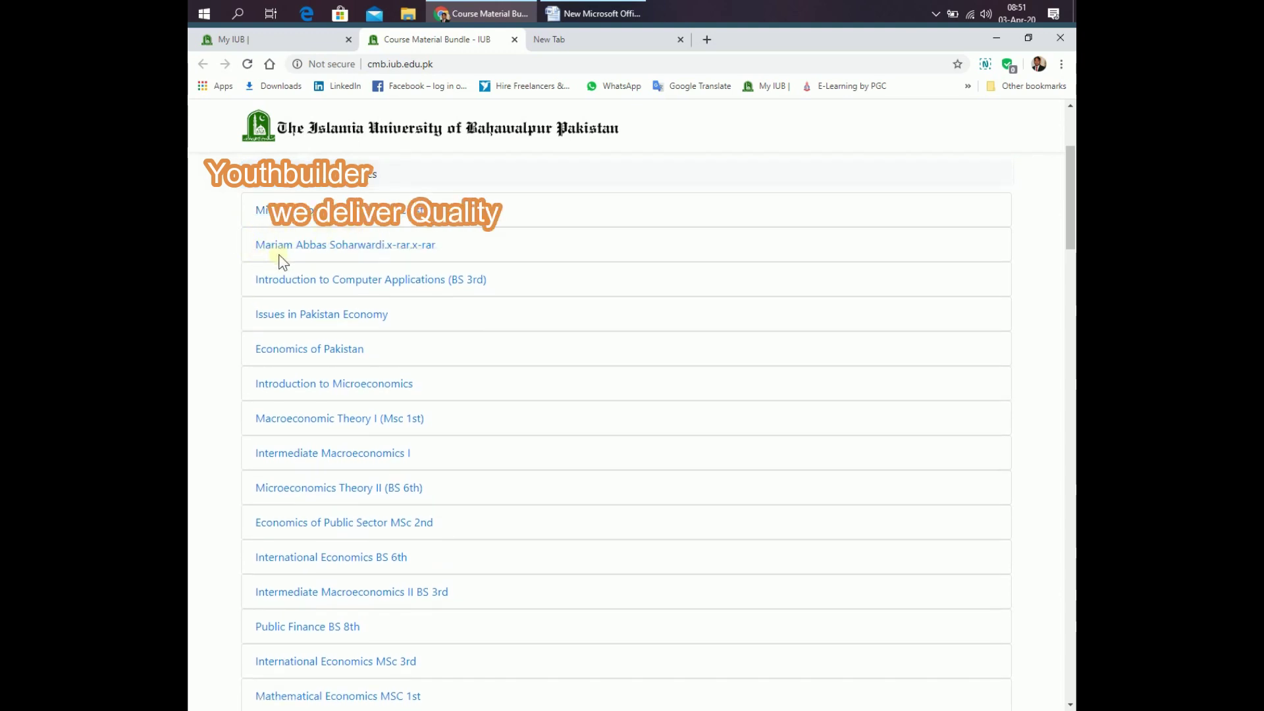
click(392, 247)
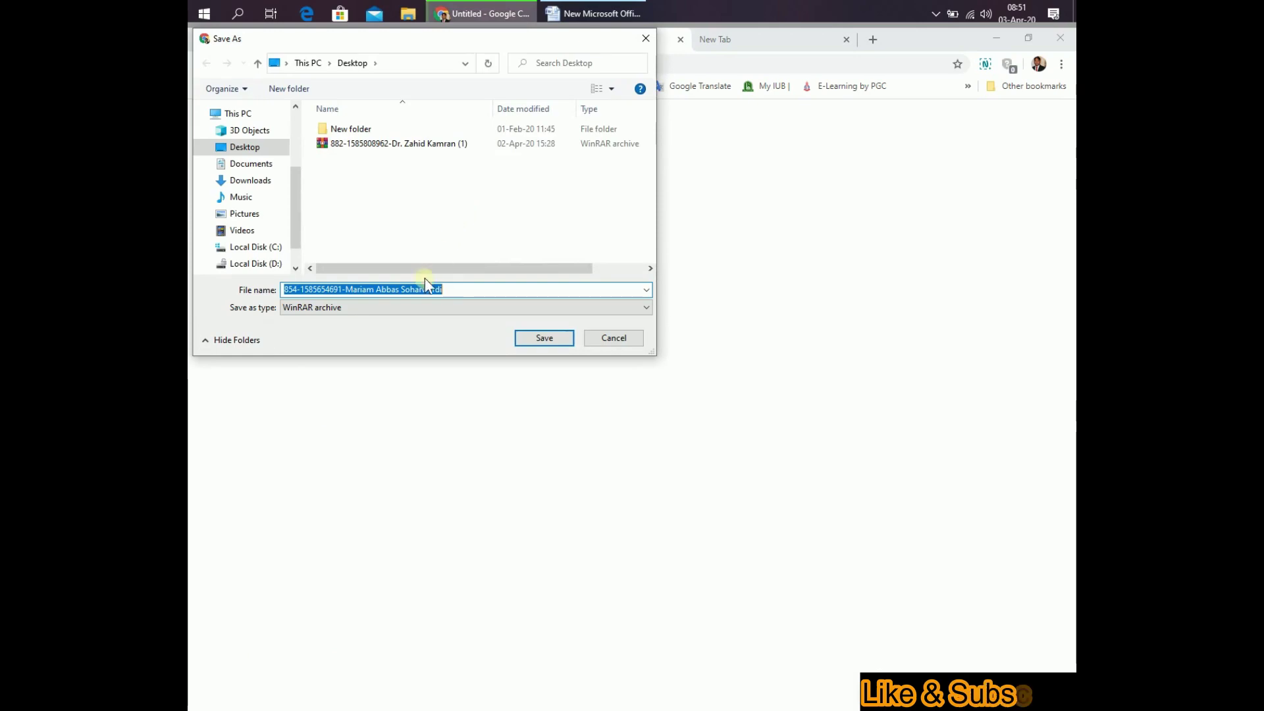
Add step 9: 'Click on the zip file downloading box will apper'.
click(617, 12)
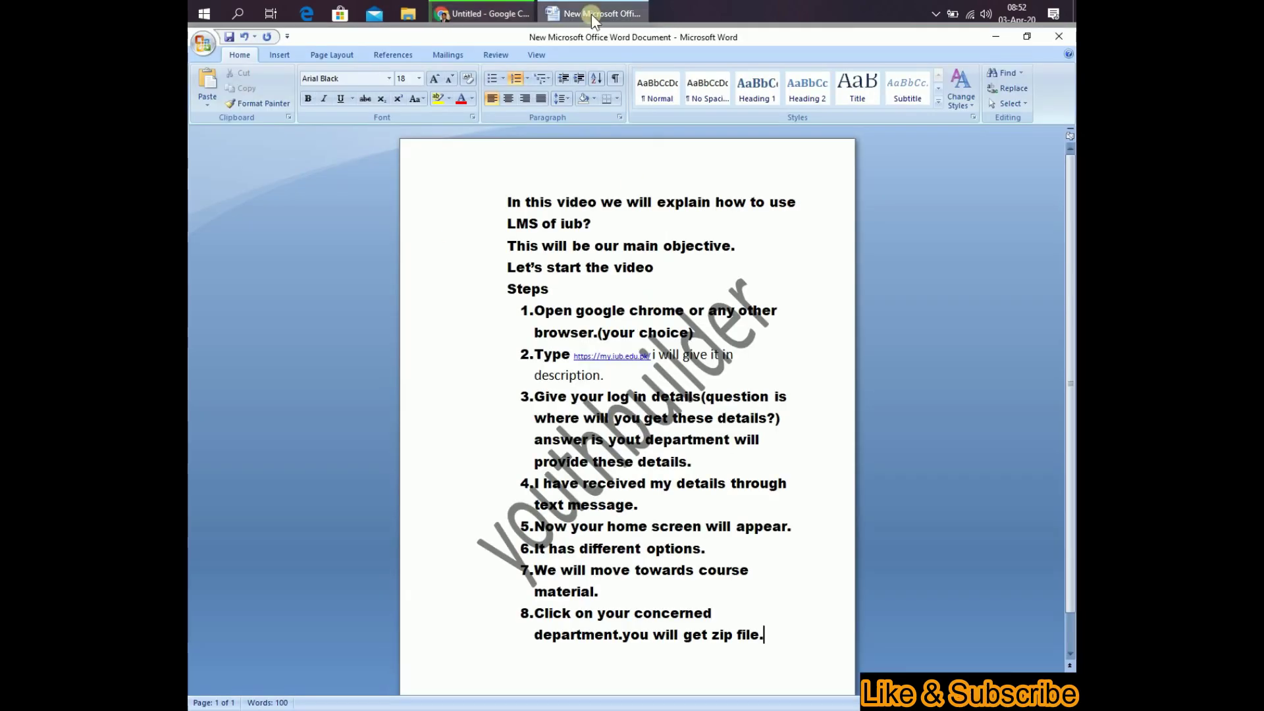
key(Return)
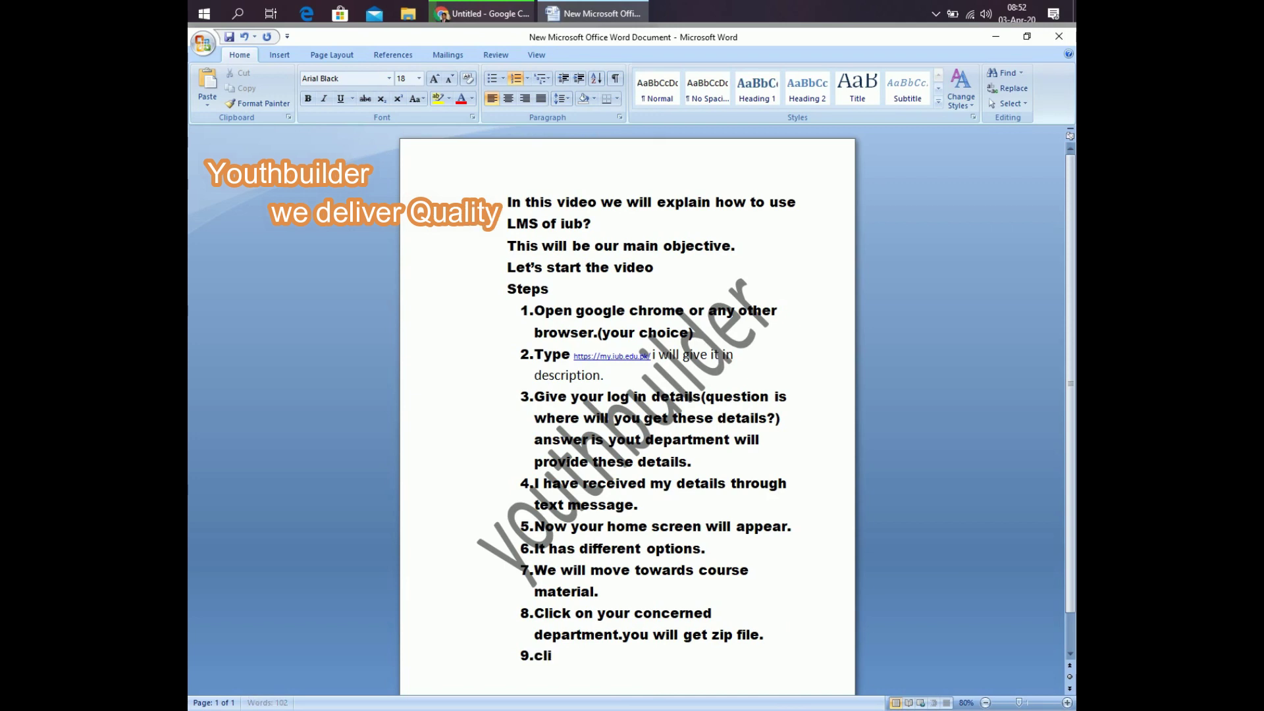
text(clicke)
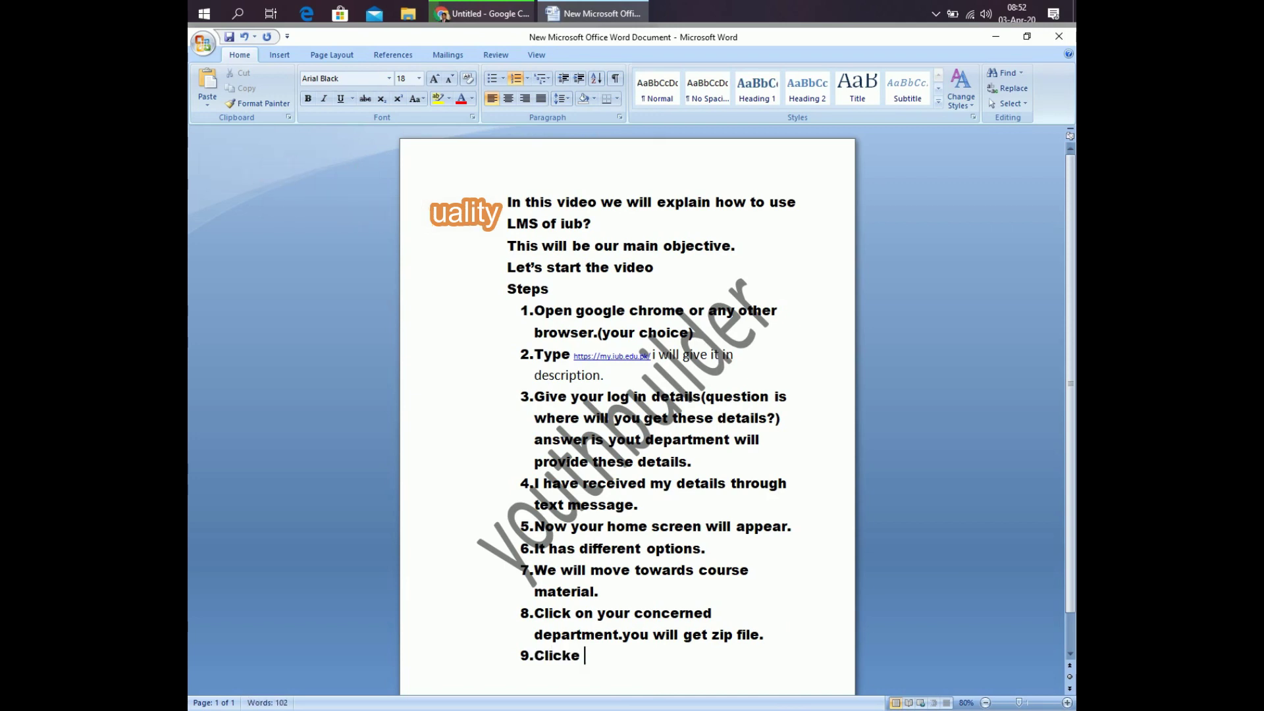
key(BackSpace)
key(BackSpace)
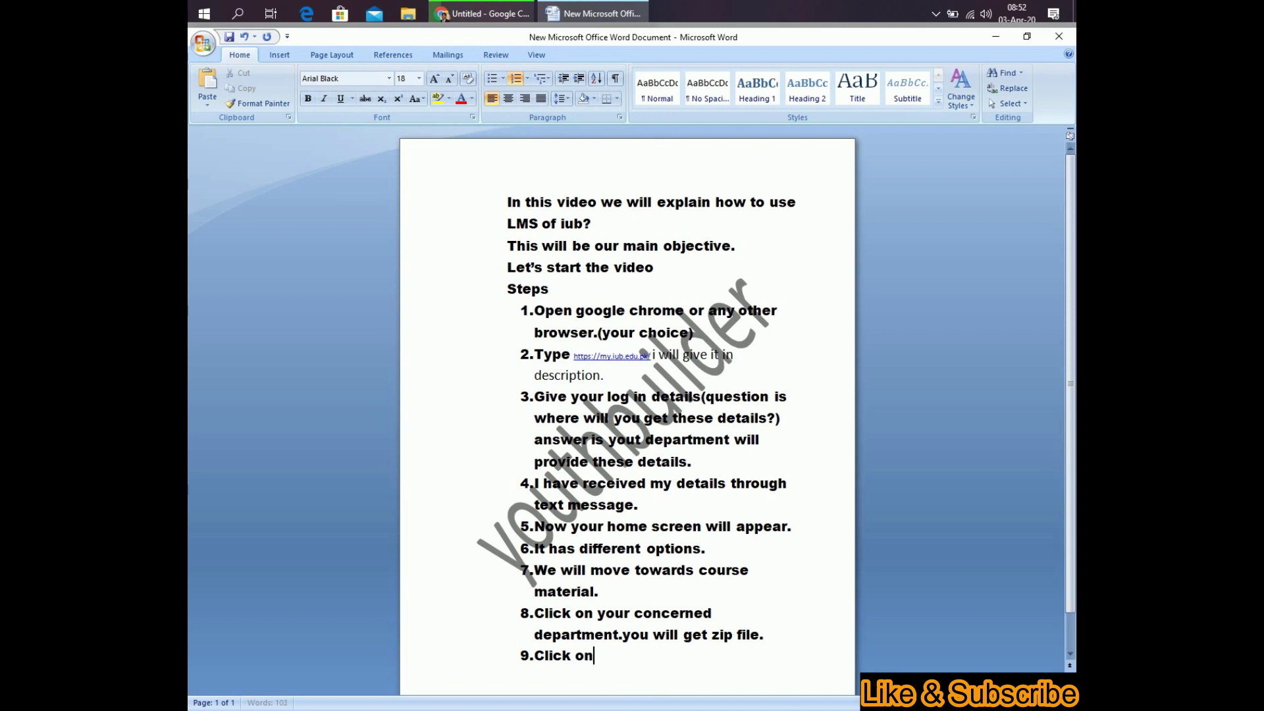
text(on the )
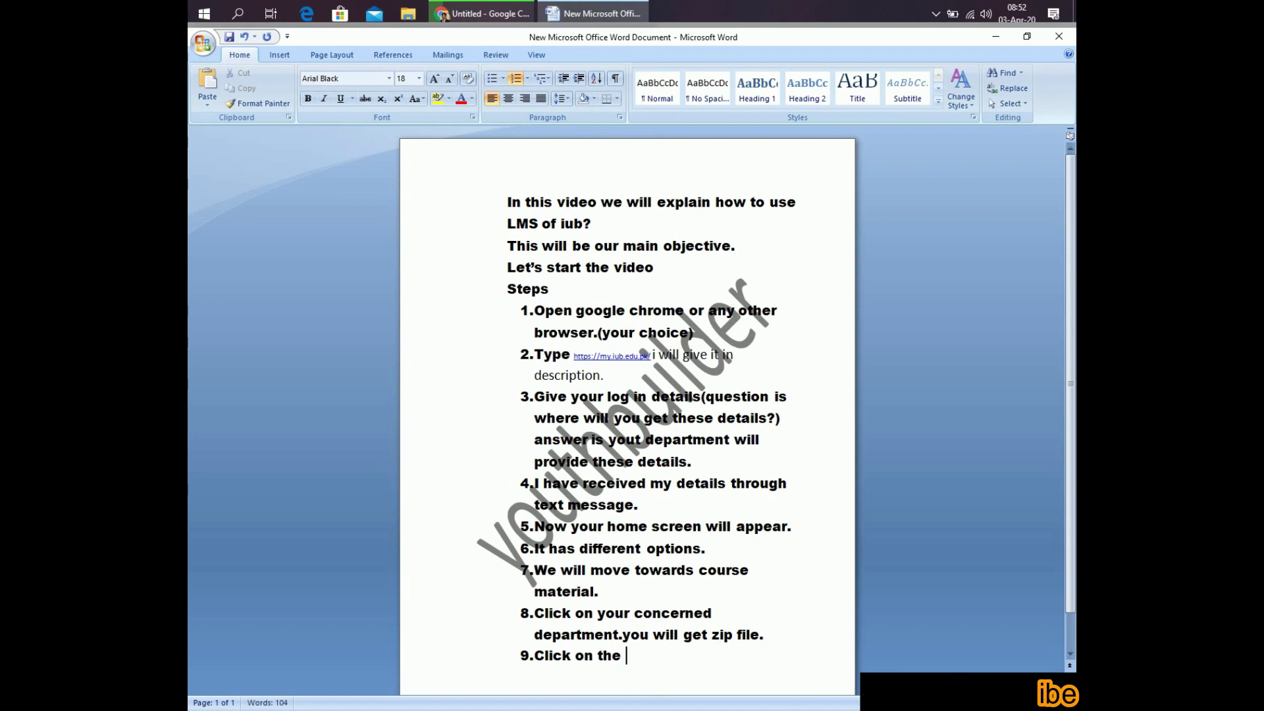
text(zip f)
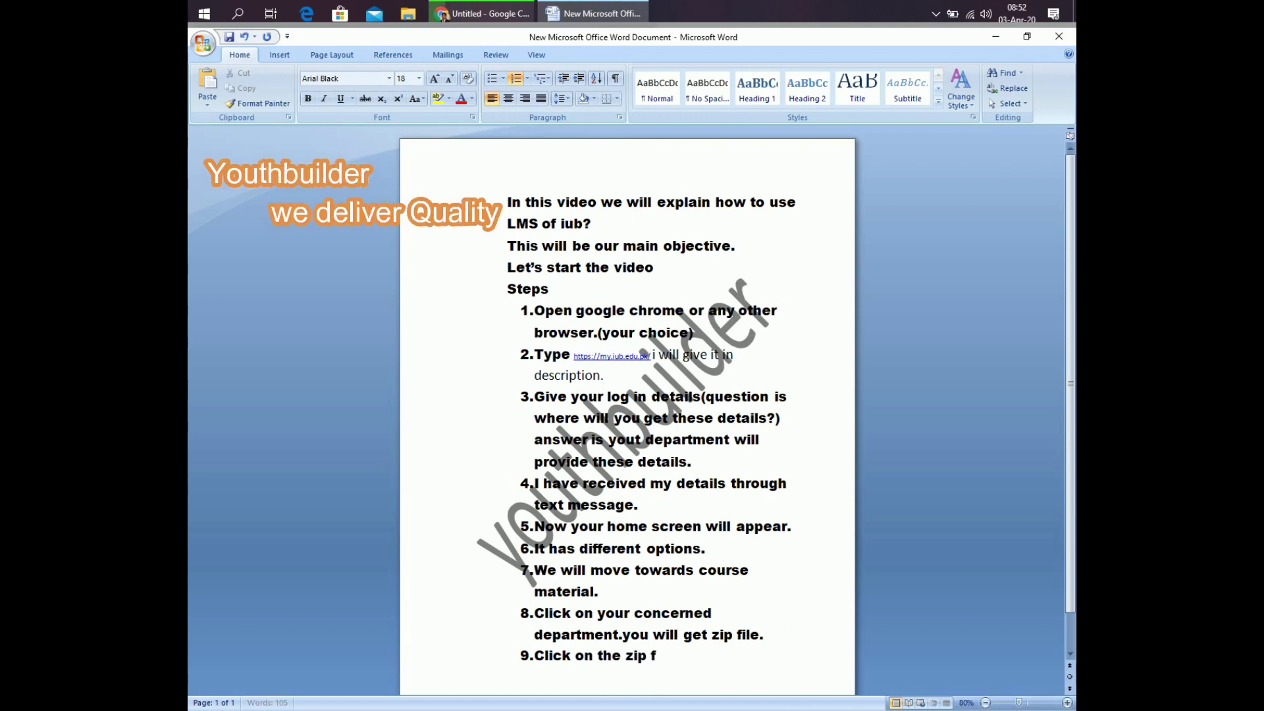
text(ile d)
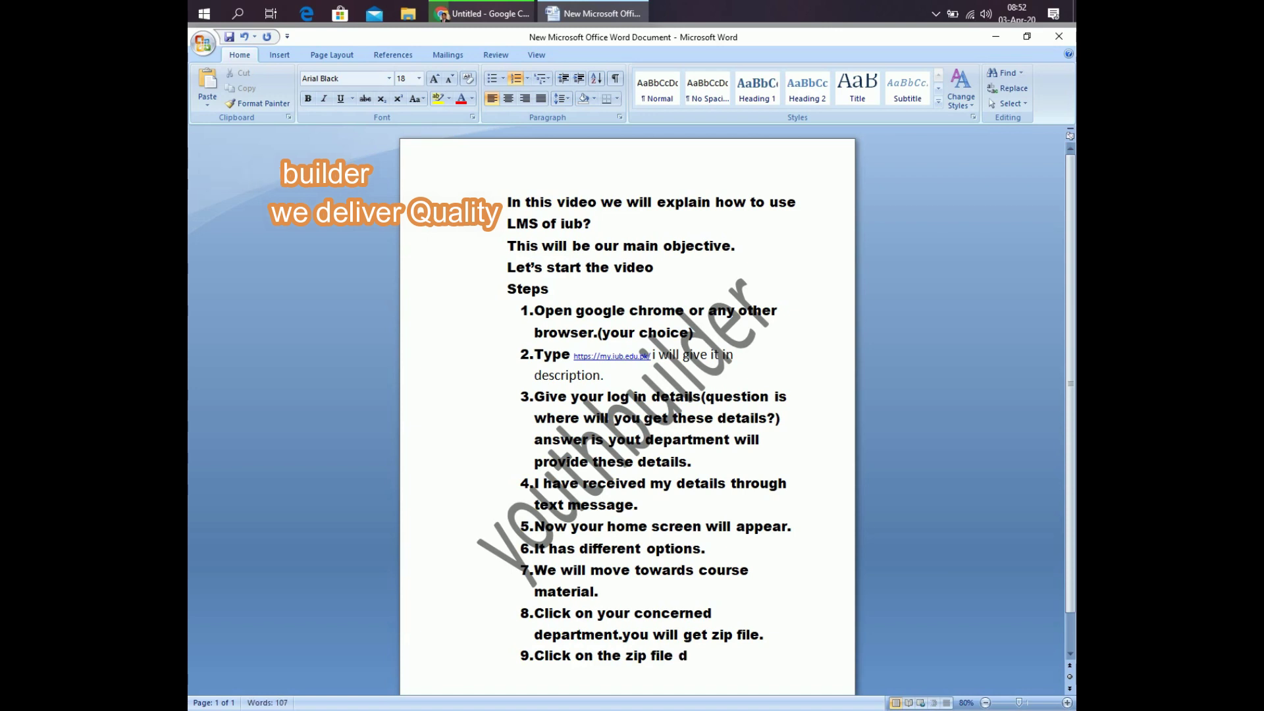
text(ownl)
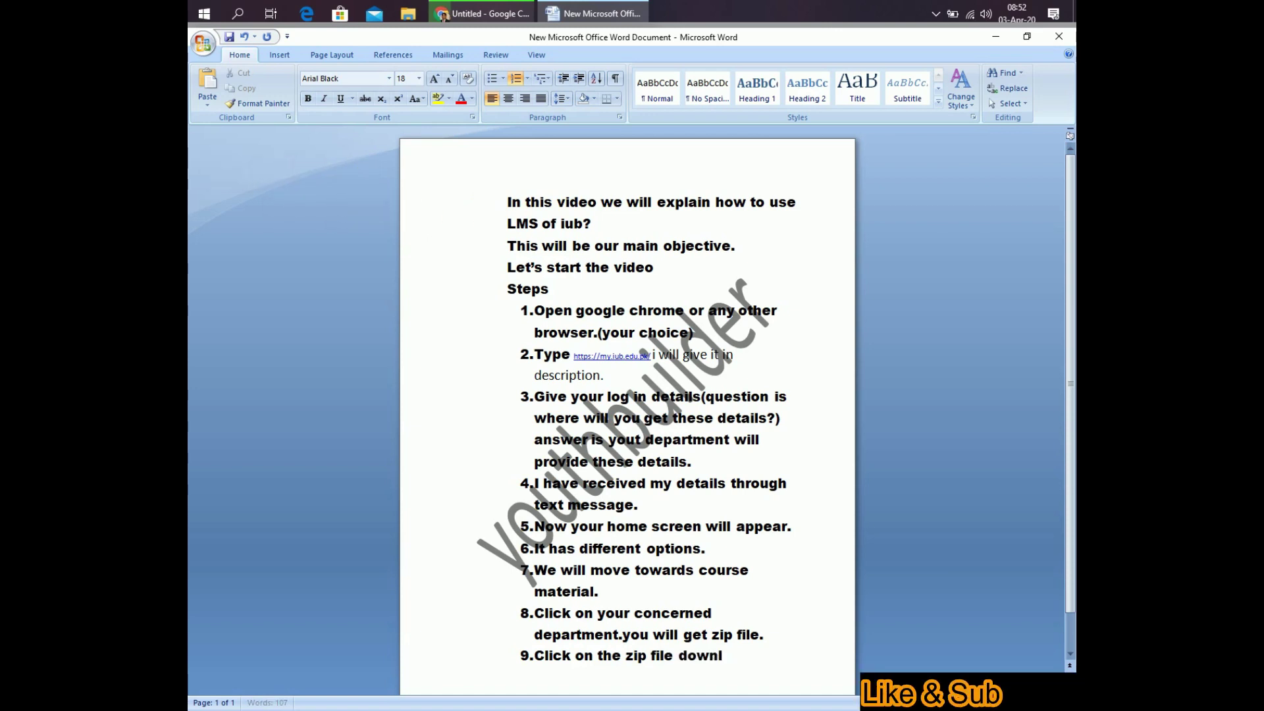
text(oad)
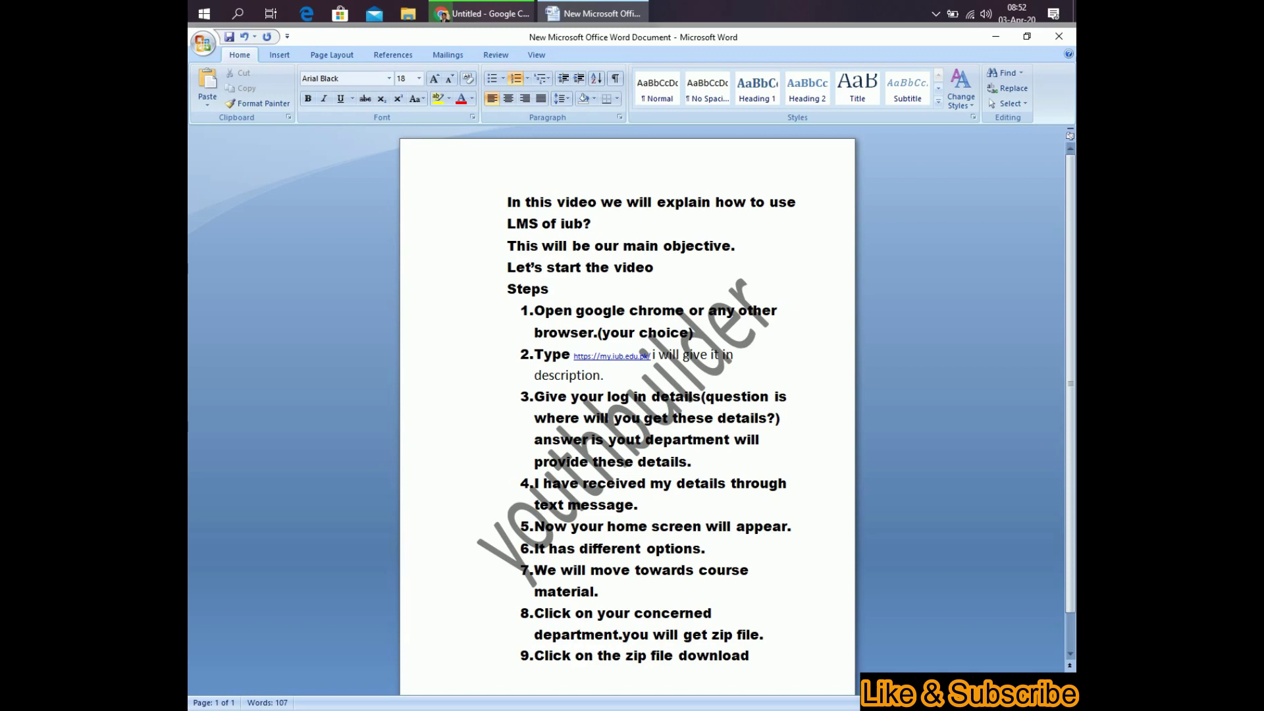
text(ing)
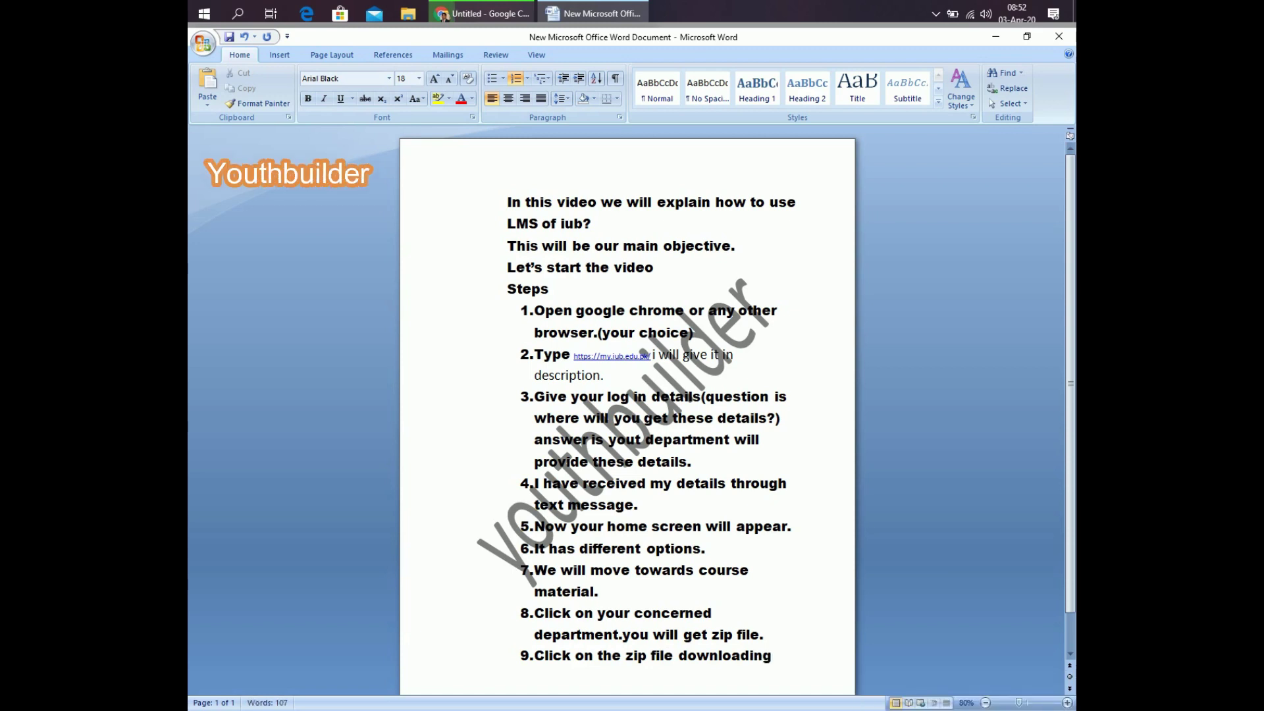
text( co)
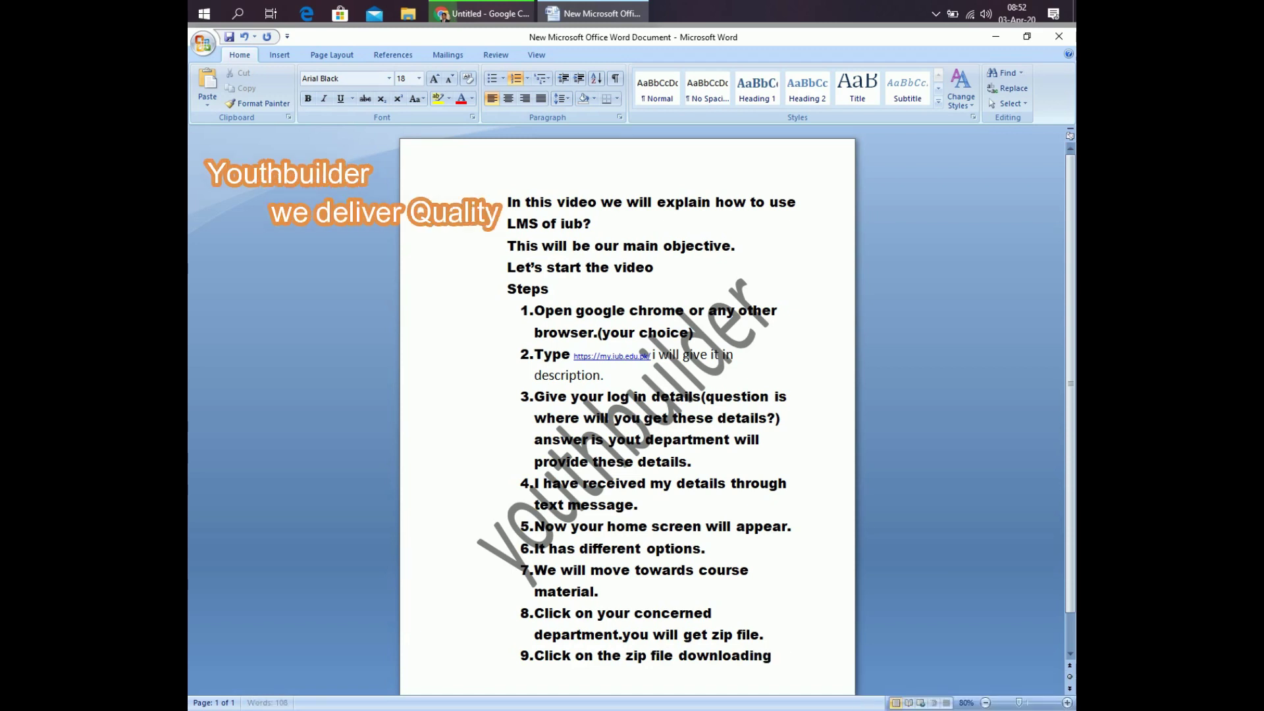
key(BackSpace)
text(bo)
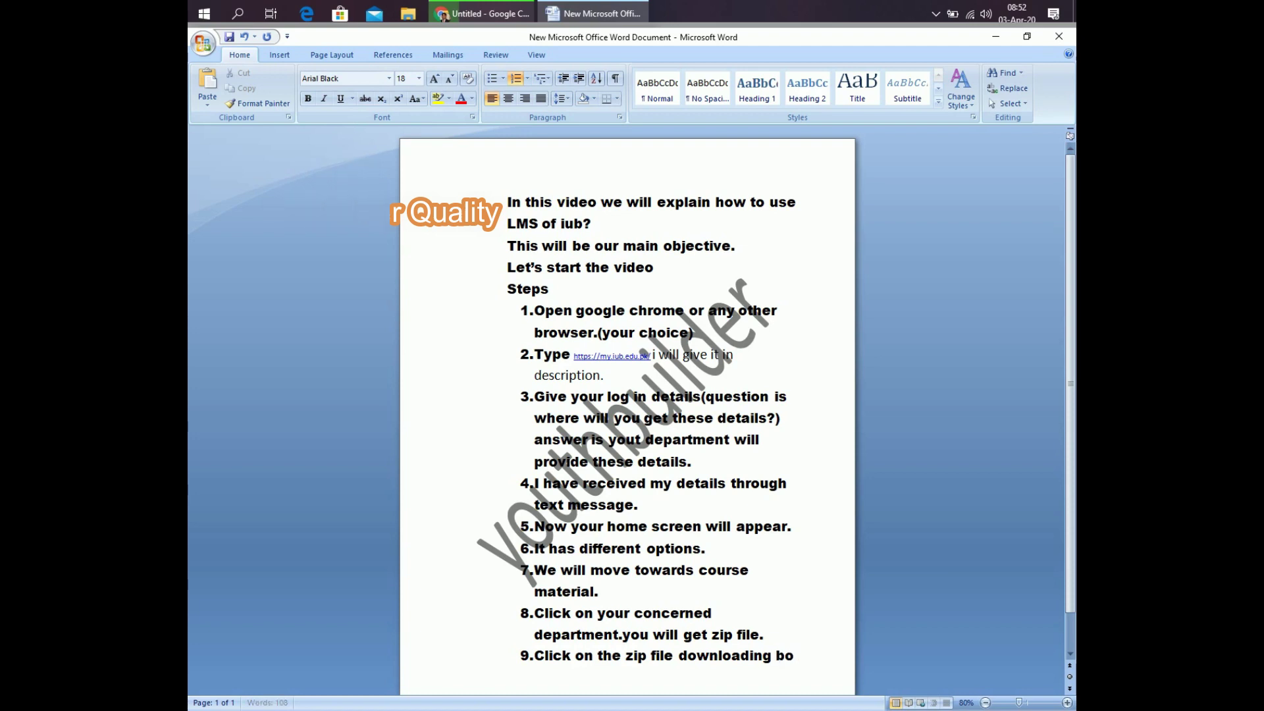
text(x w)
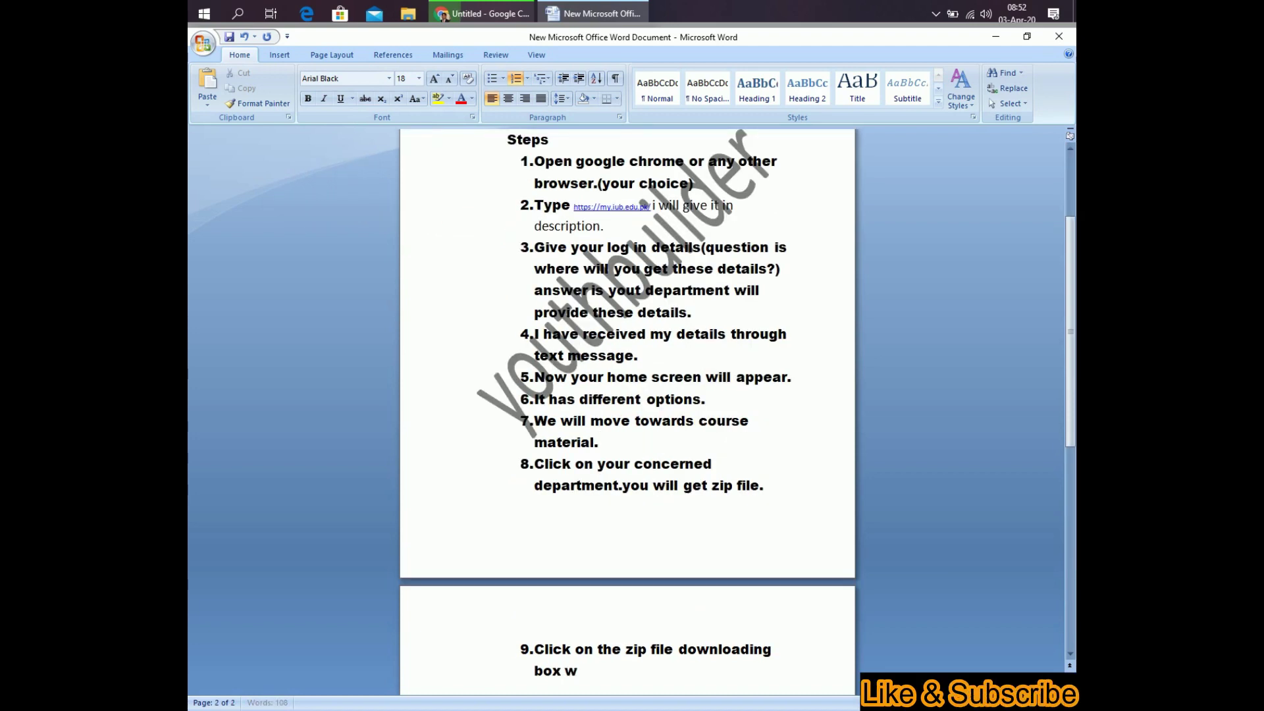
text(ill a)
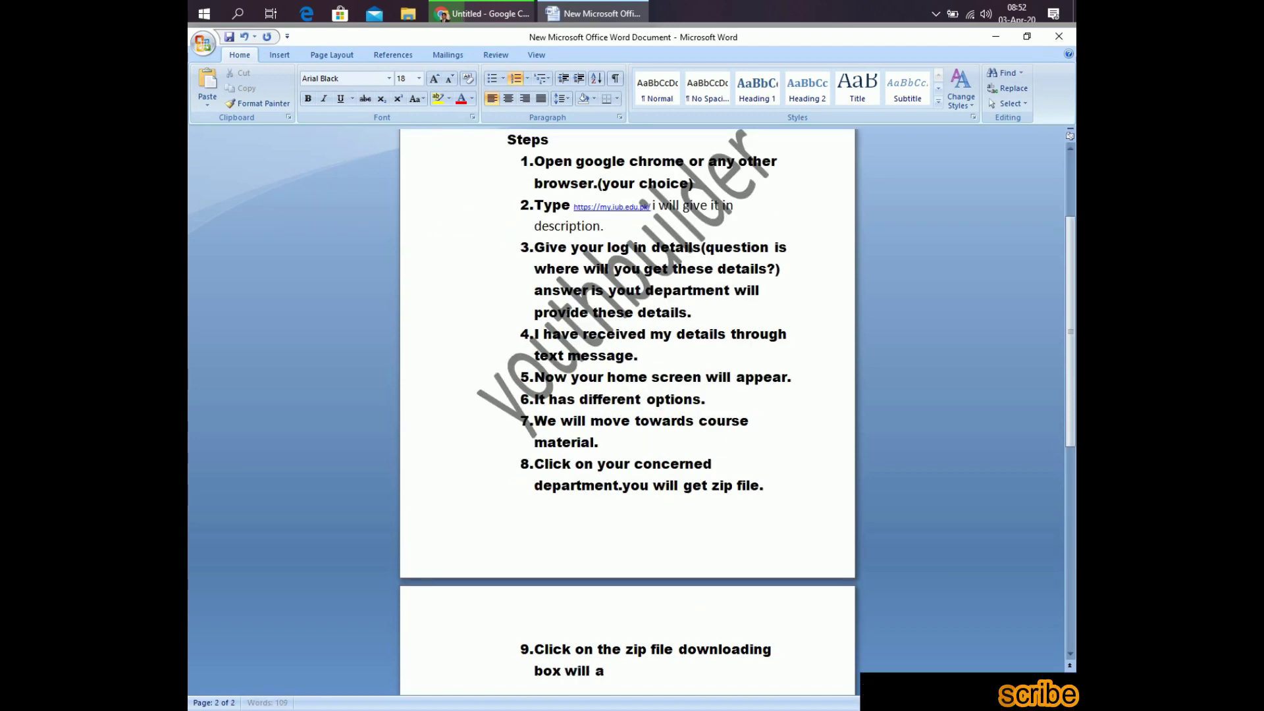
text(ppere)
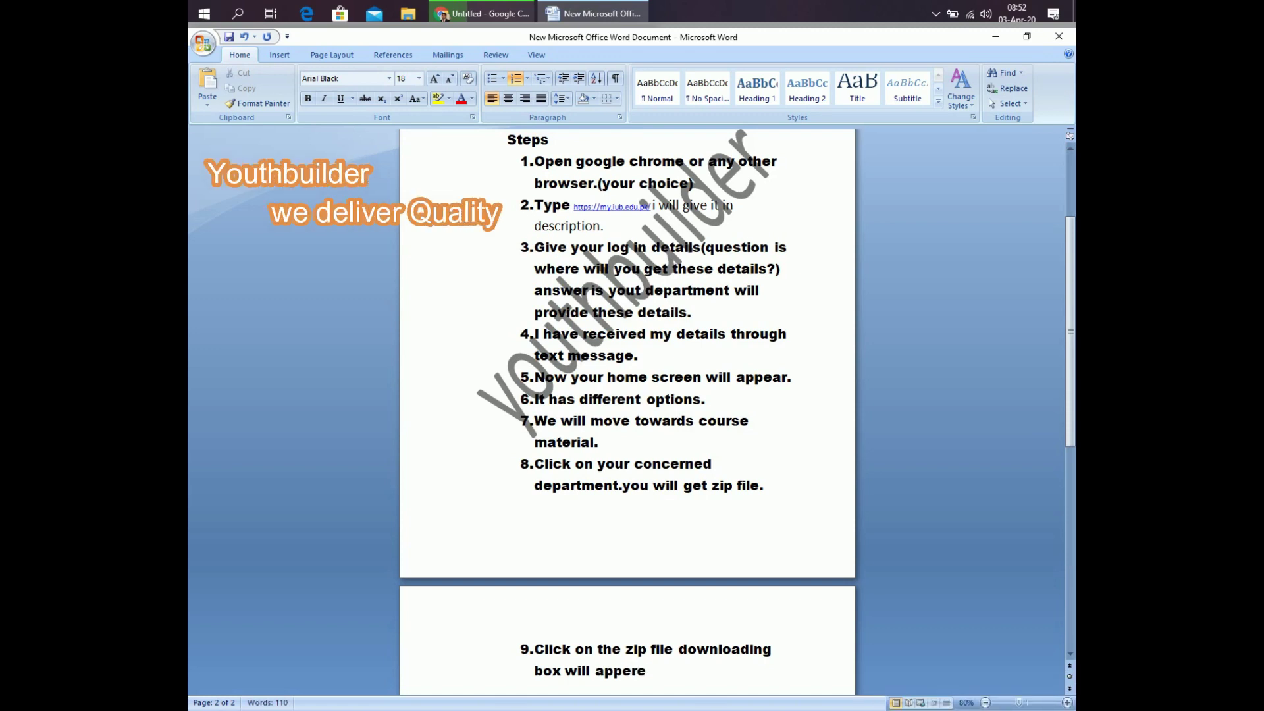
Add step 10: 'Save it for offline use.'.
key(Return)
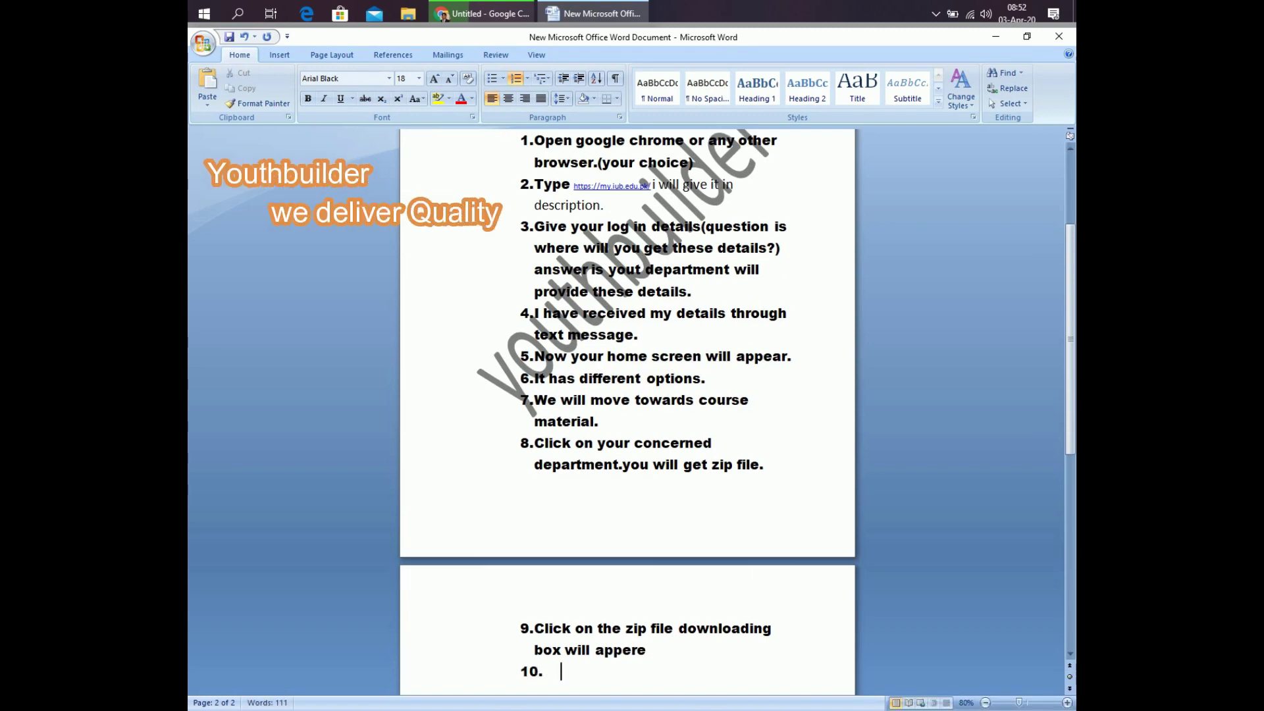
text(sc)
key(BackSpace)
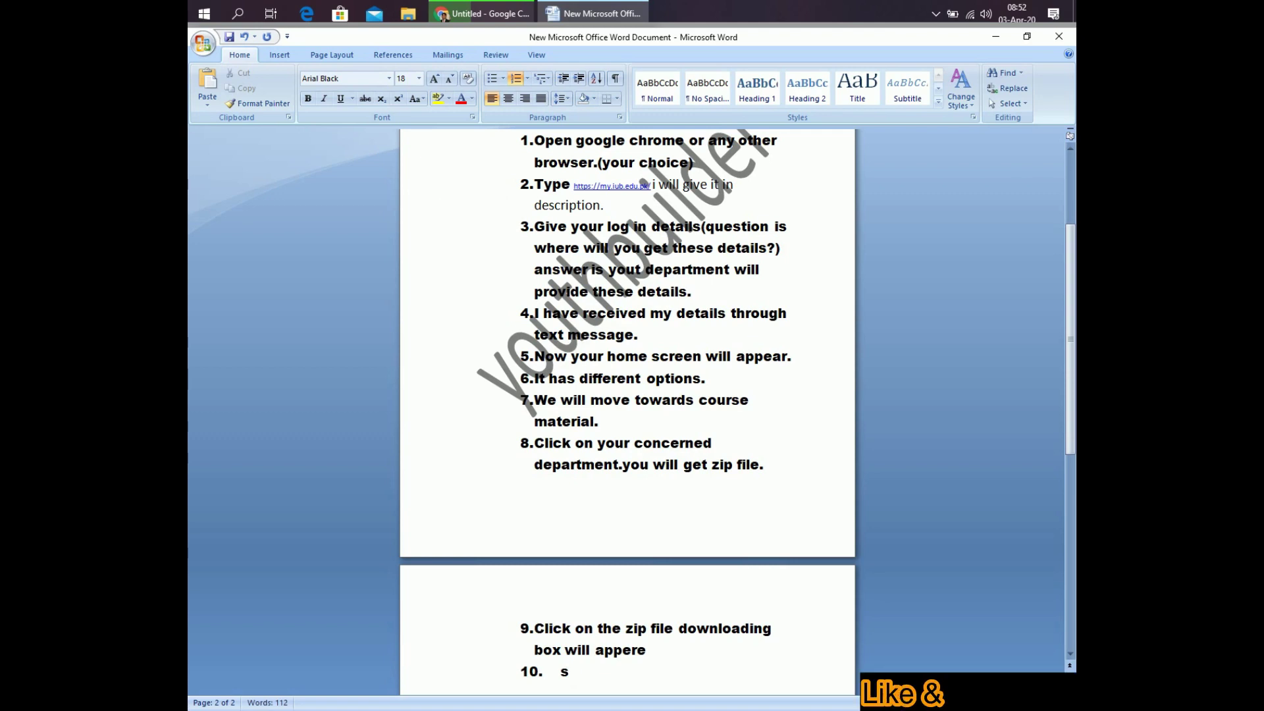
text(ave)
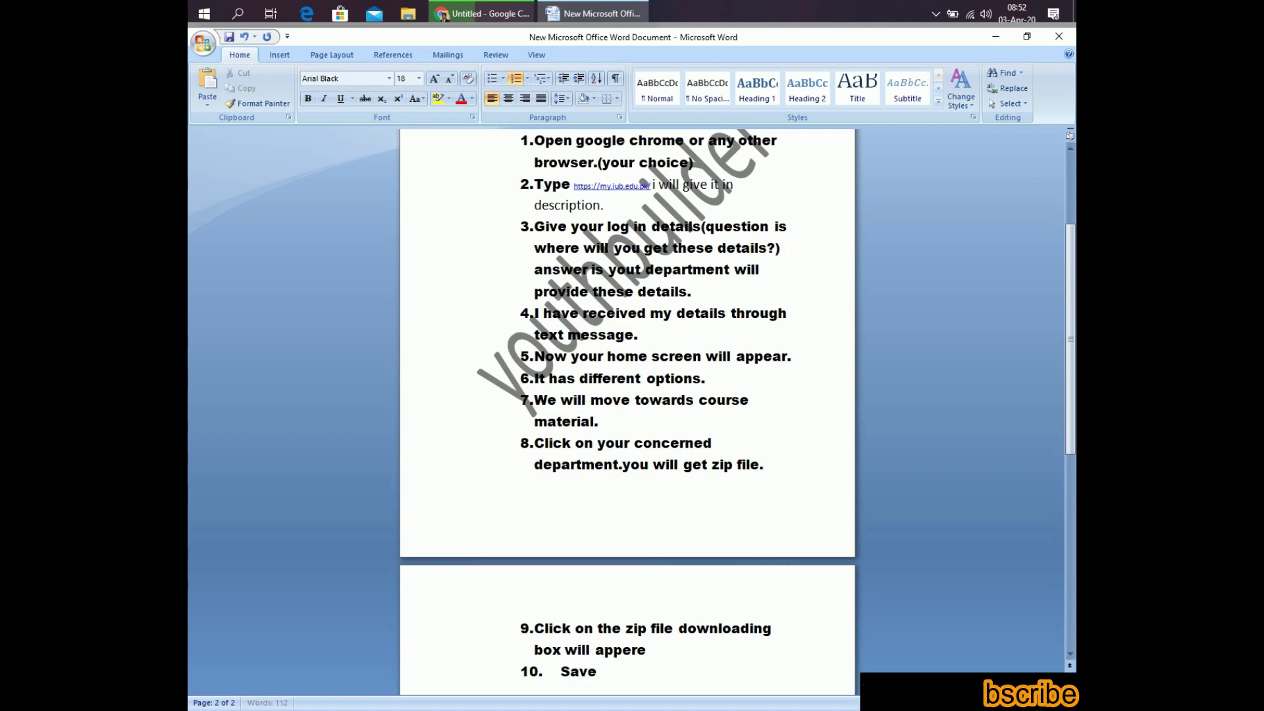
text( it for)
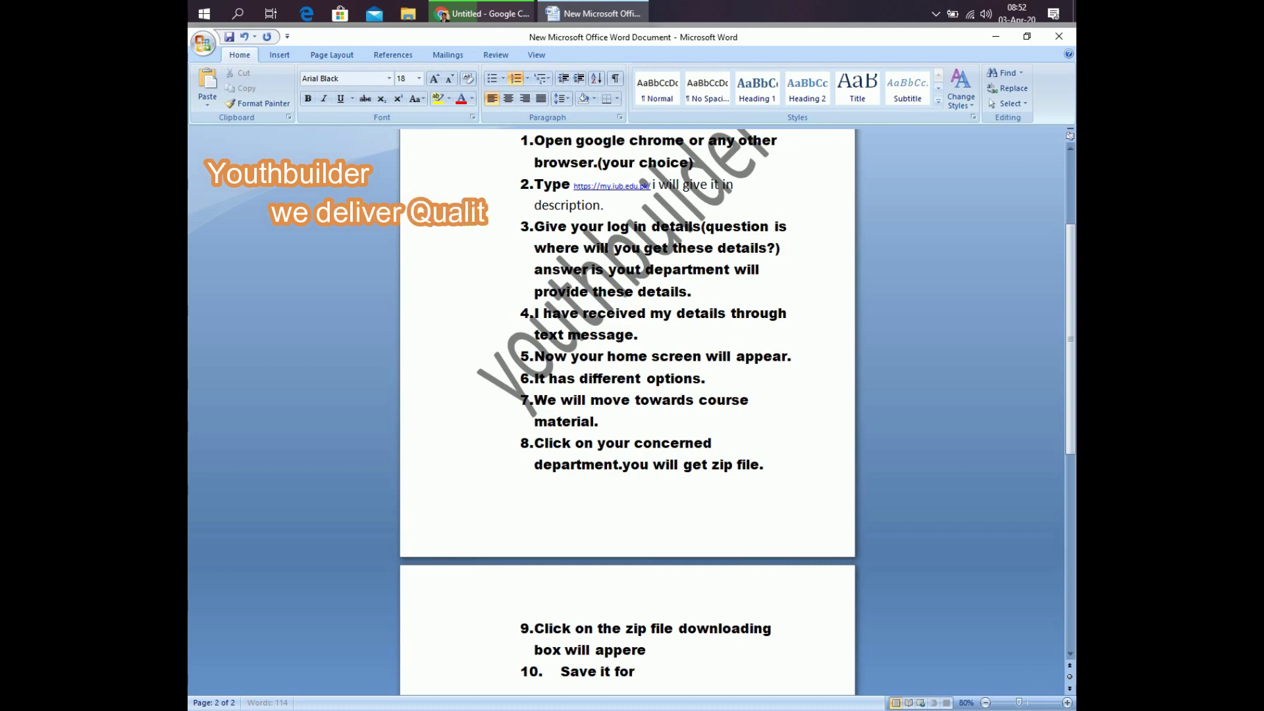
text( offline use.)
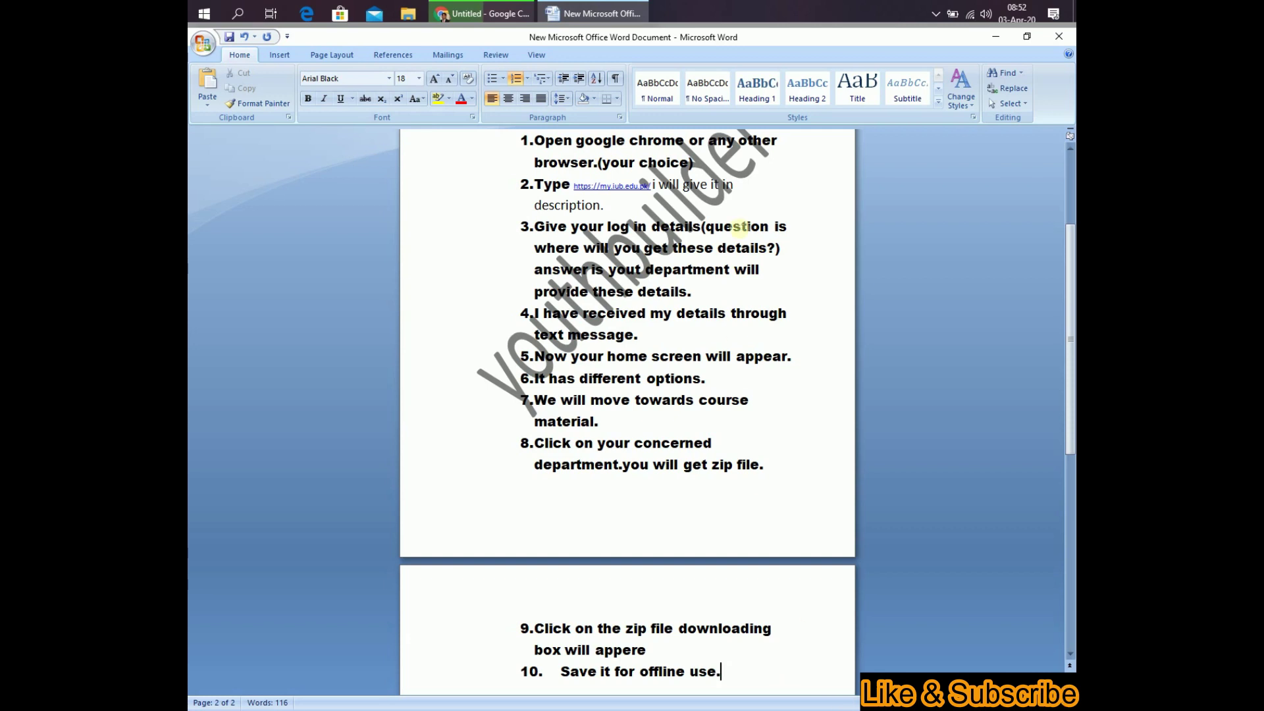
Save the course material archive to the Desktop so the download starts.
click(483, 13)
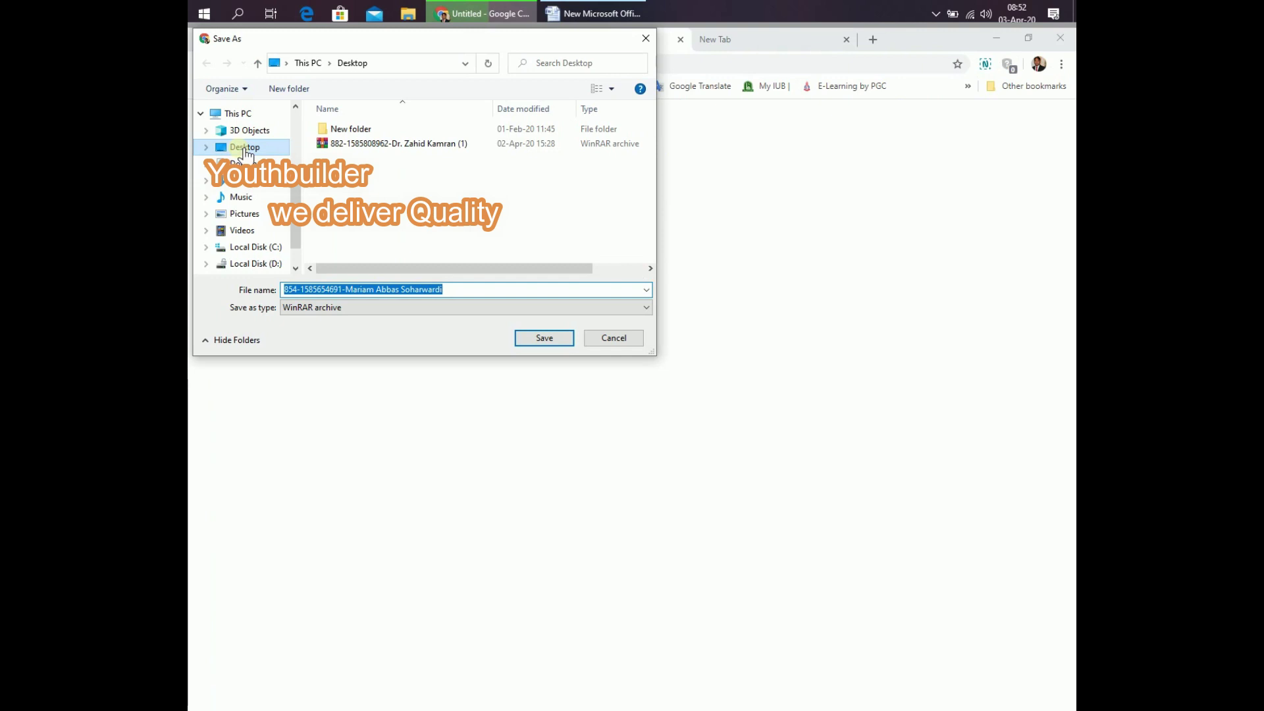
click(530, 339)
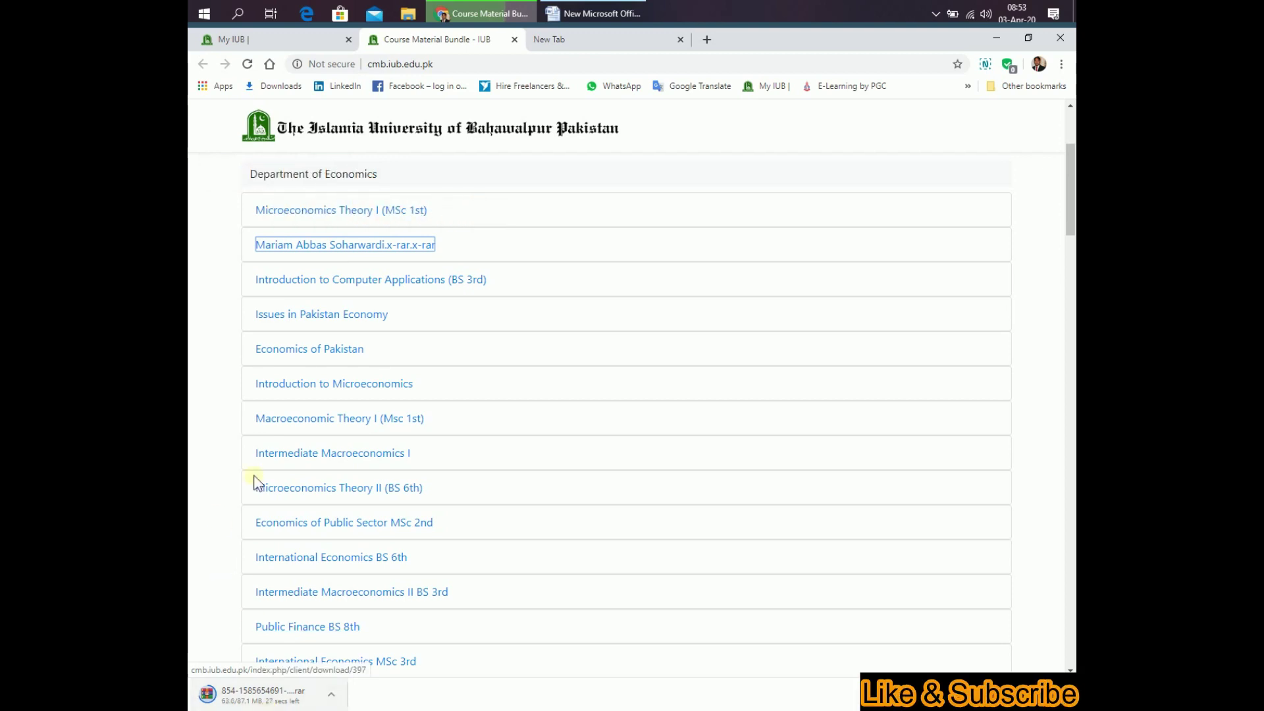
Add step 11, 'After download completes you can access that file.', then return to the course page.
click(599, 8)
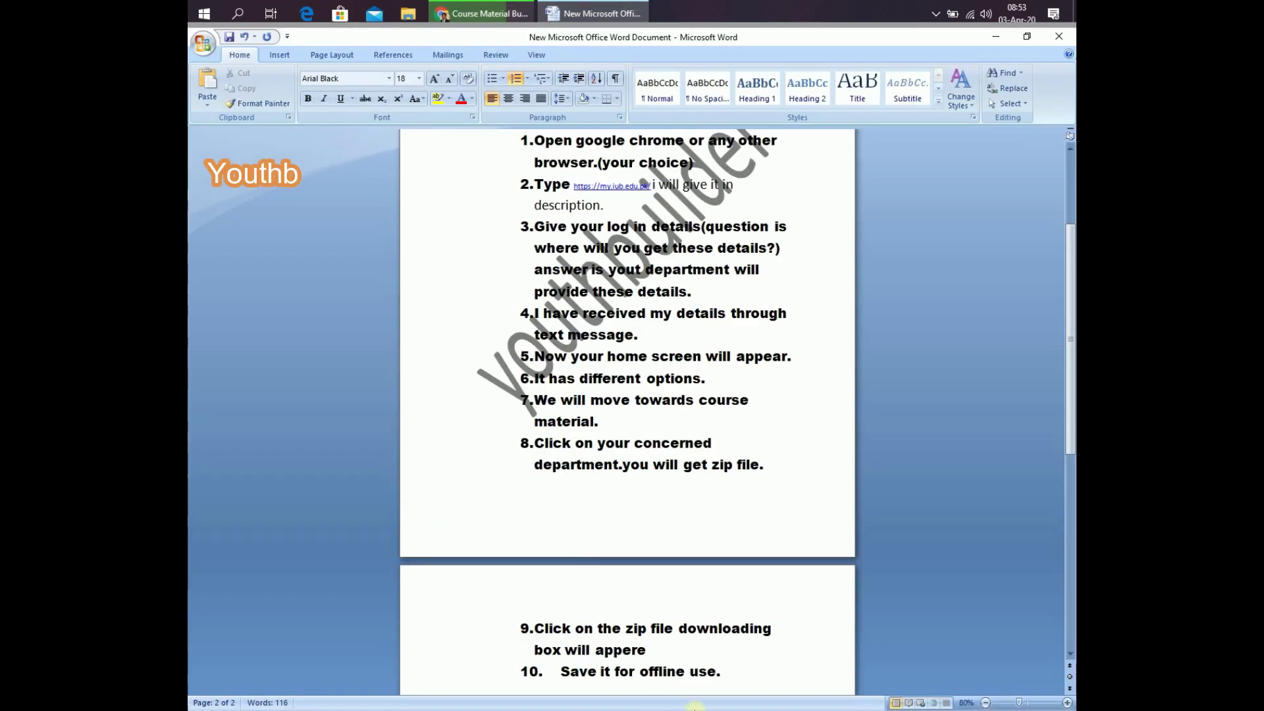
key(Return)
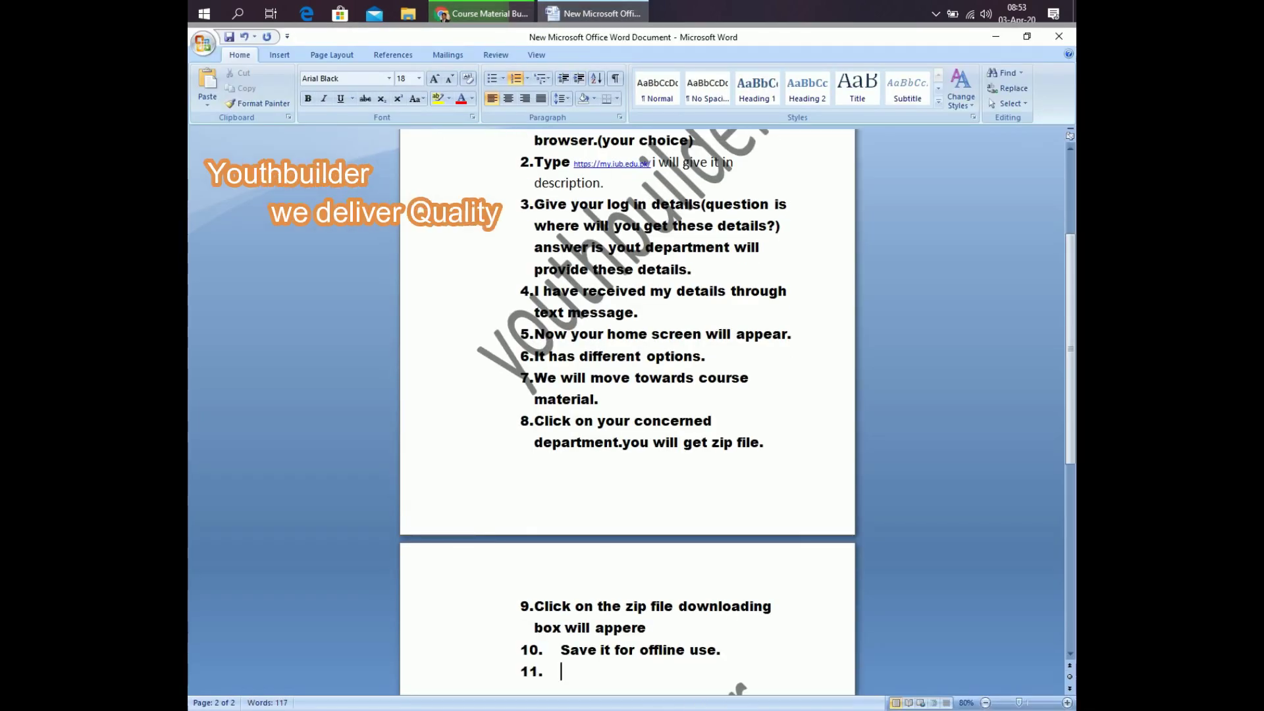
text(af)
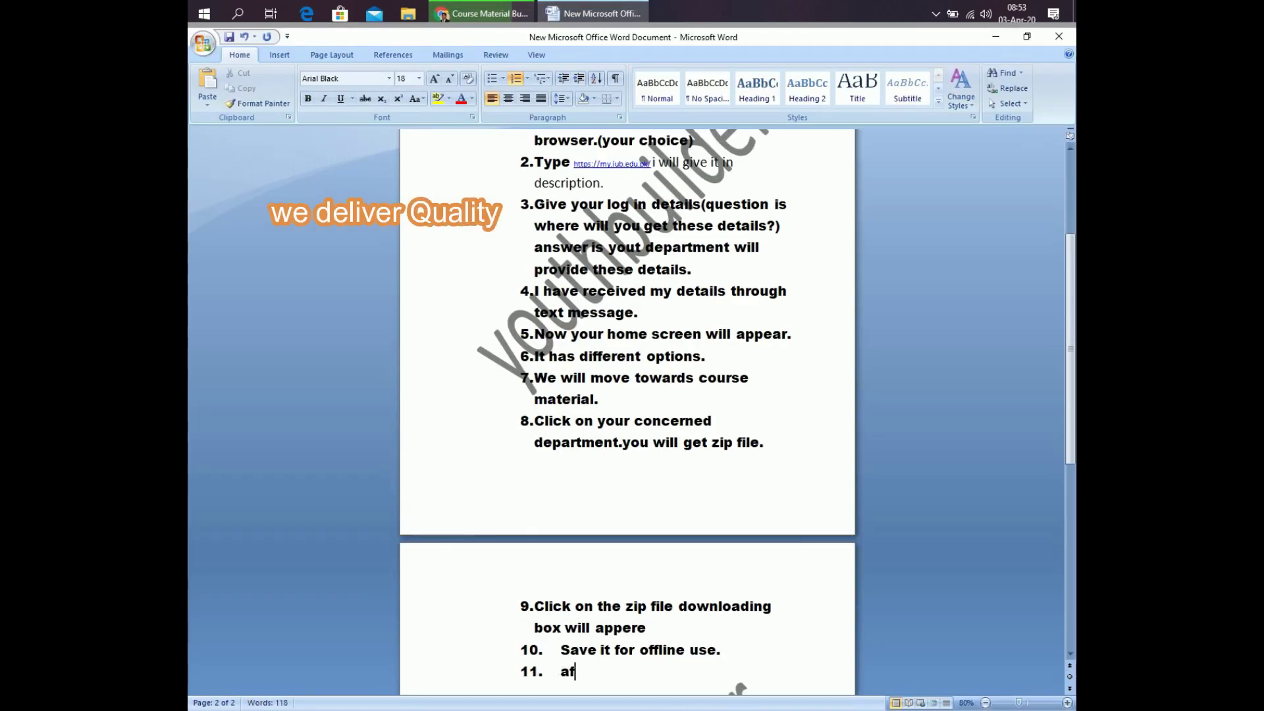
text(ter d)
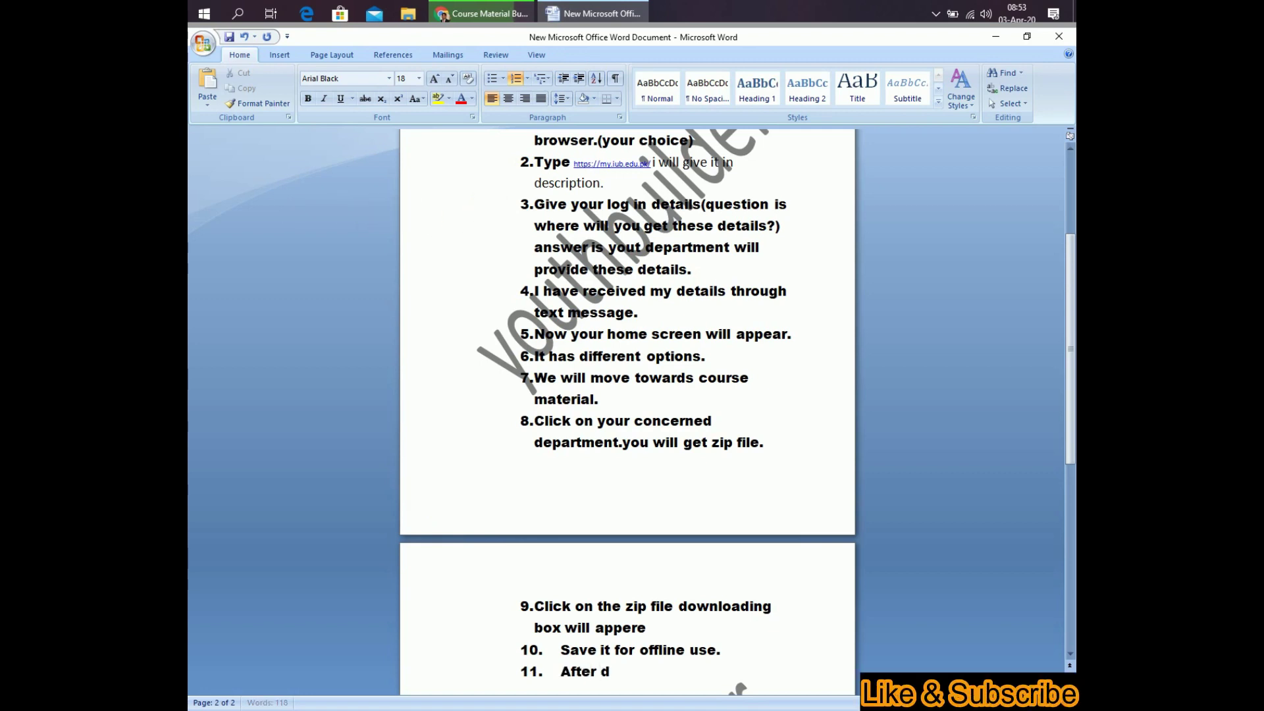
text(ow)
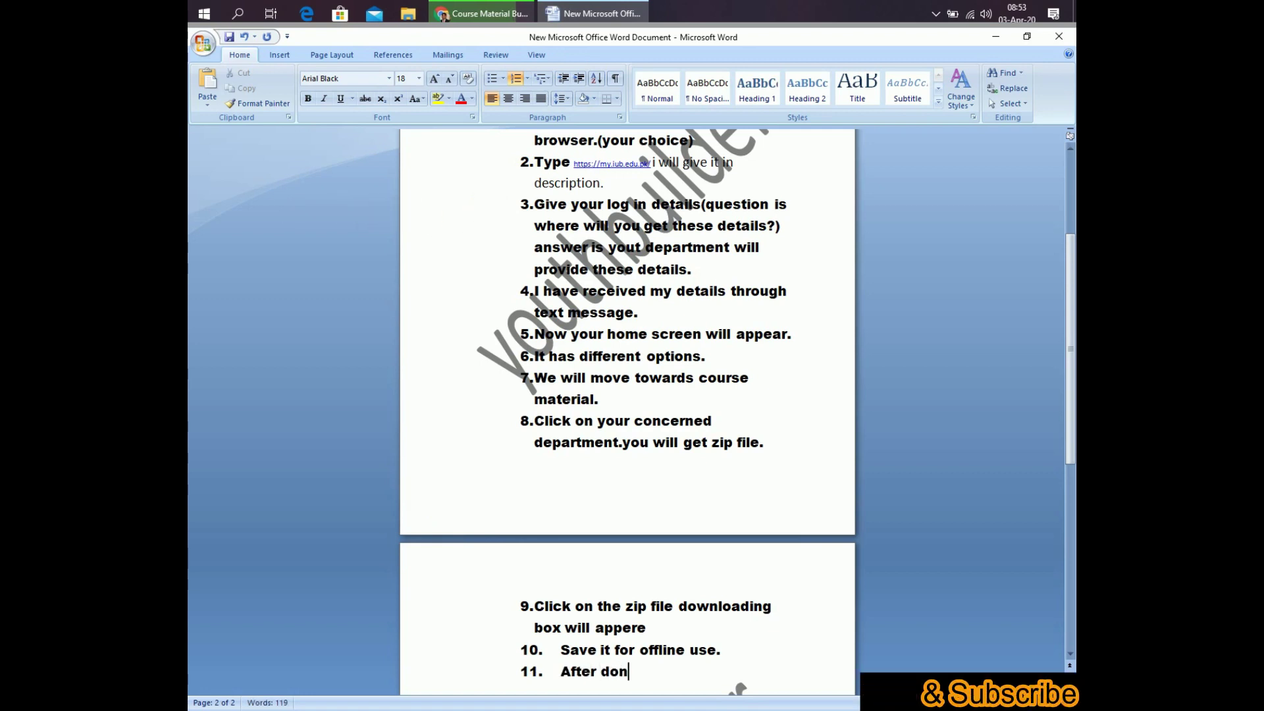
text(nloa)
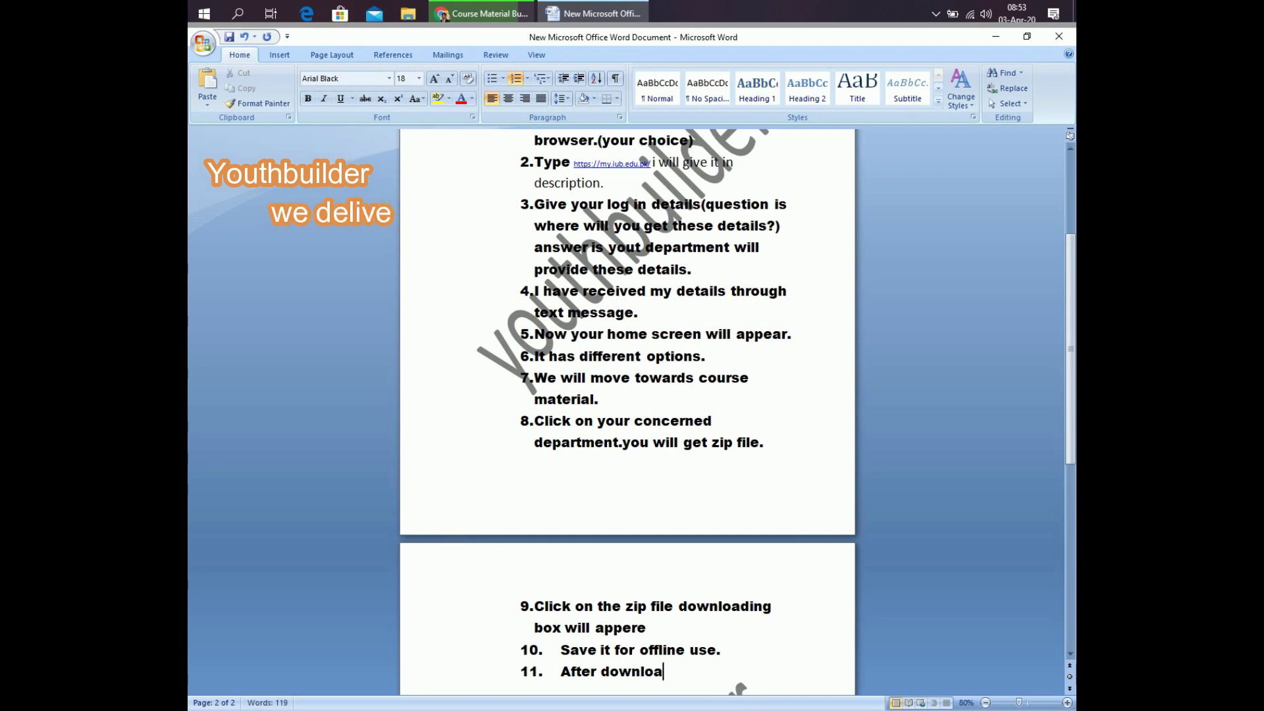
text(d comp)
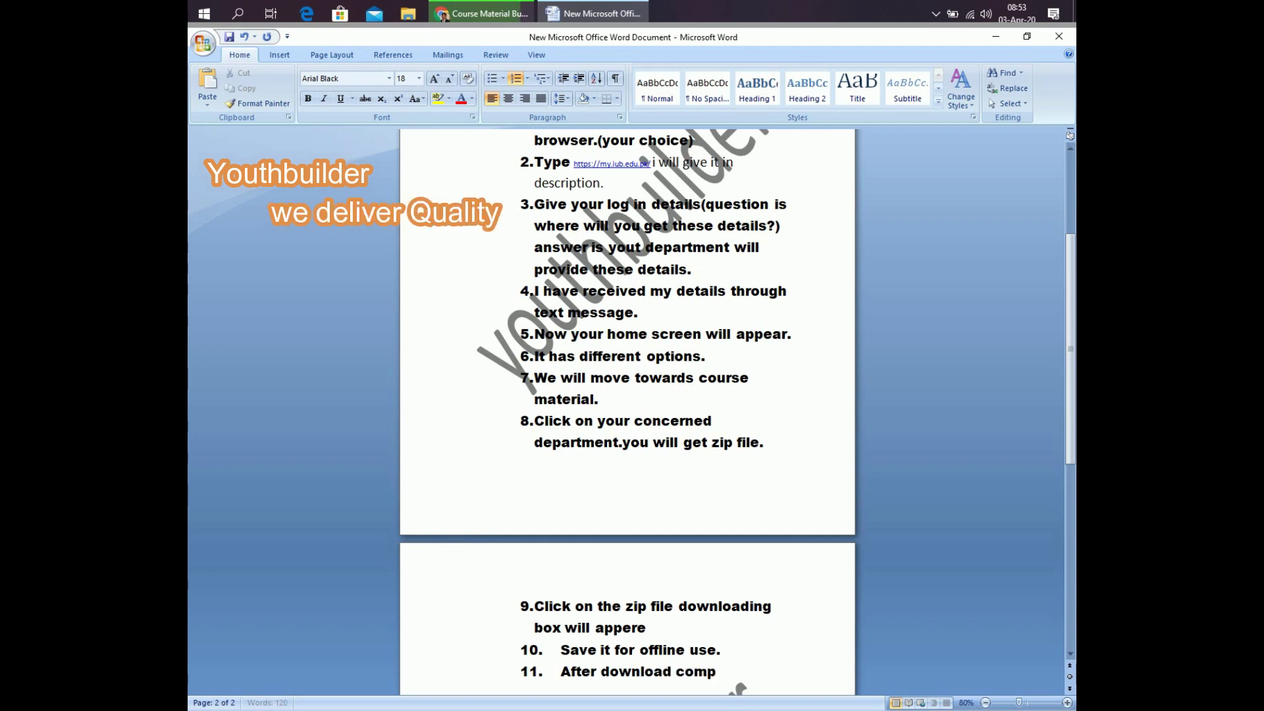
text(letes yo)
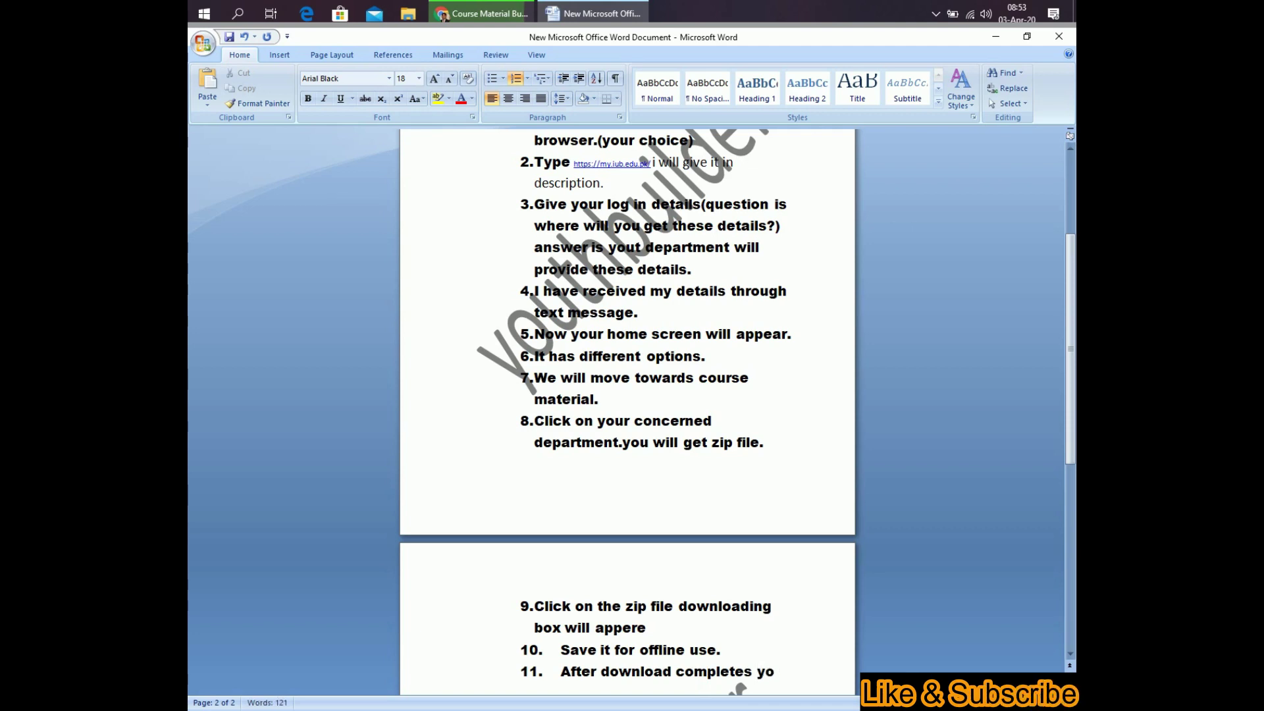
text(u can)
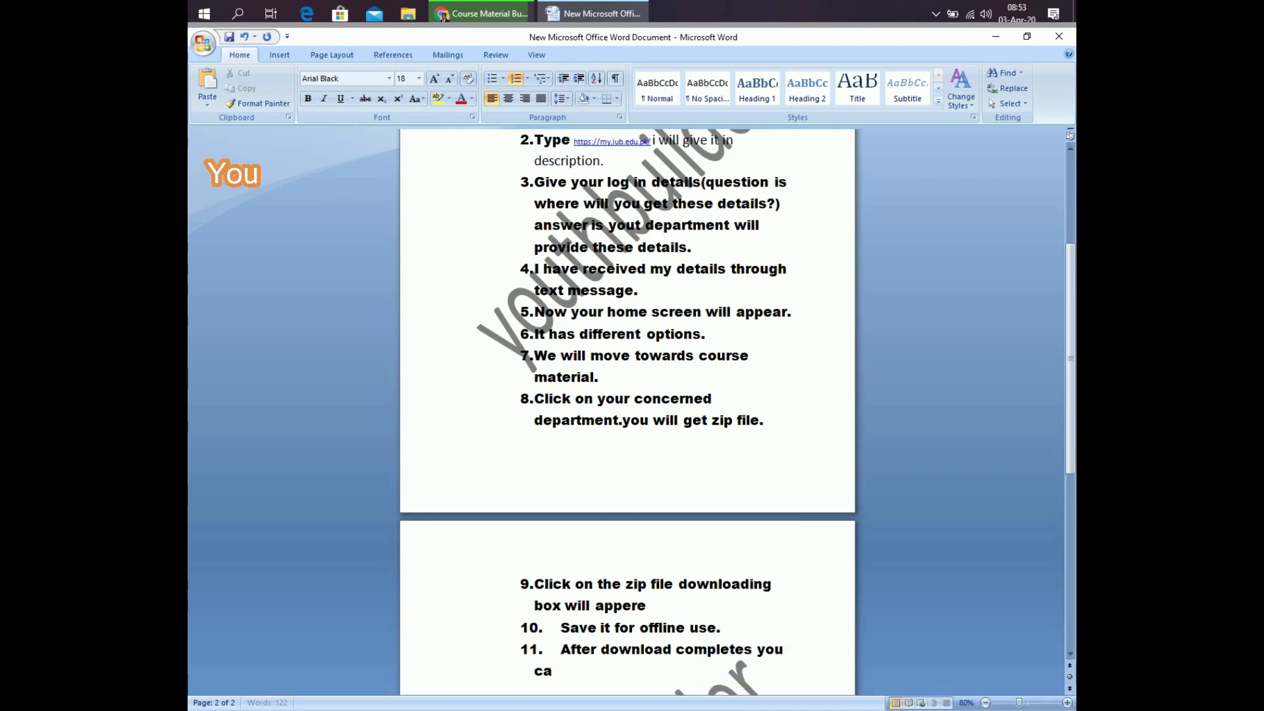
text( a)
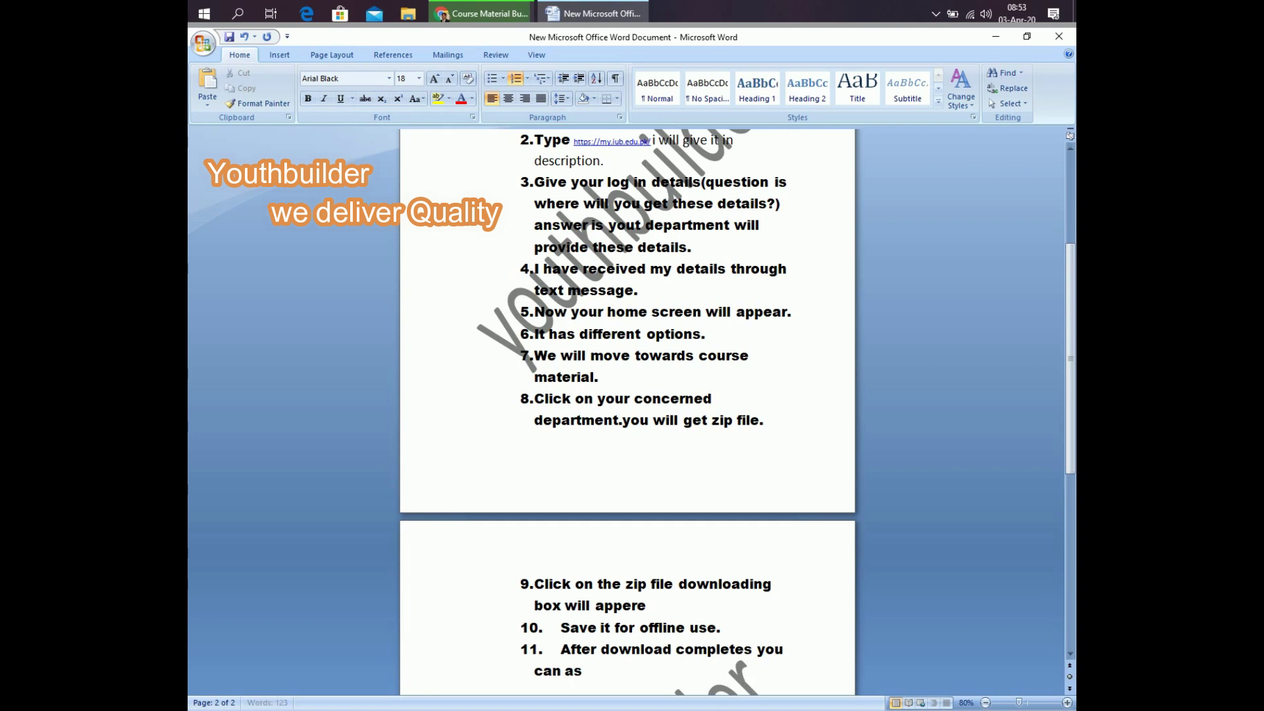
text(cc)
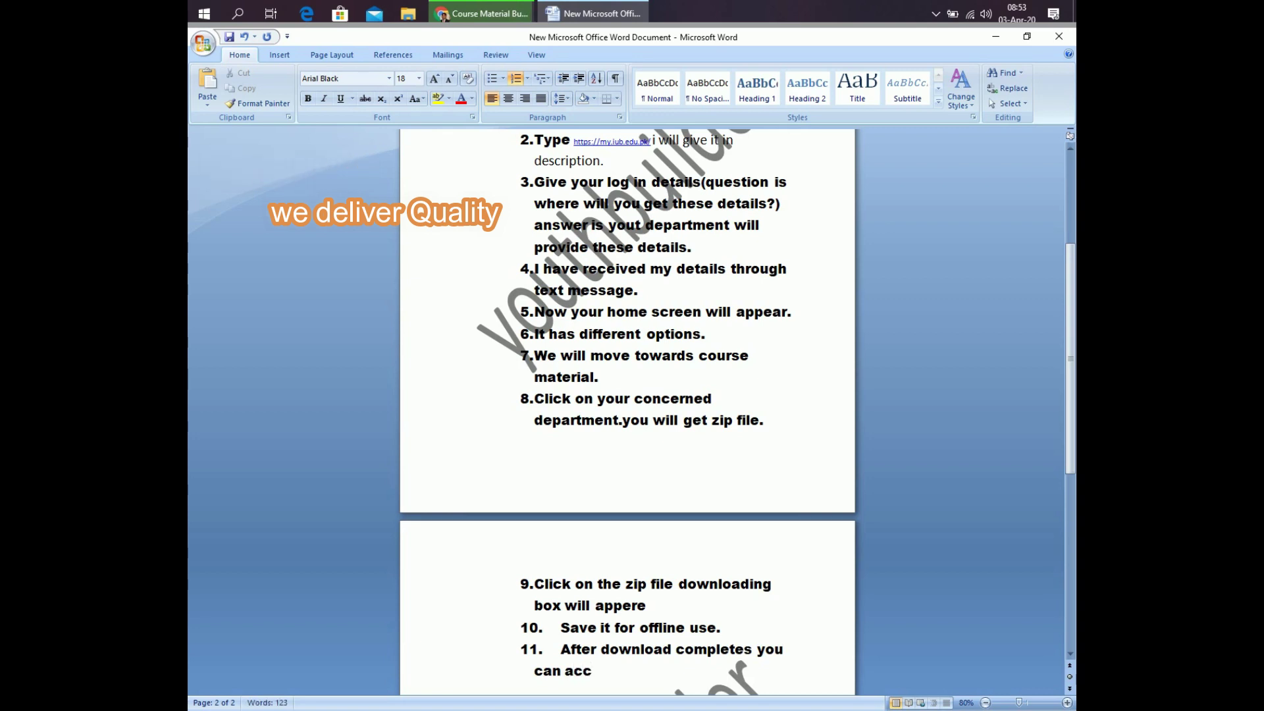
text(ess t)
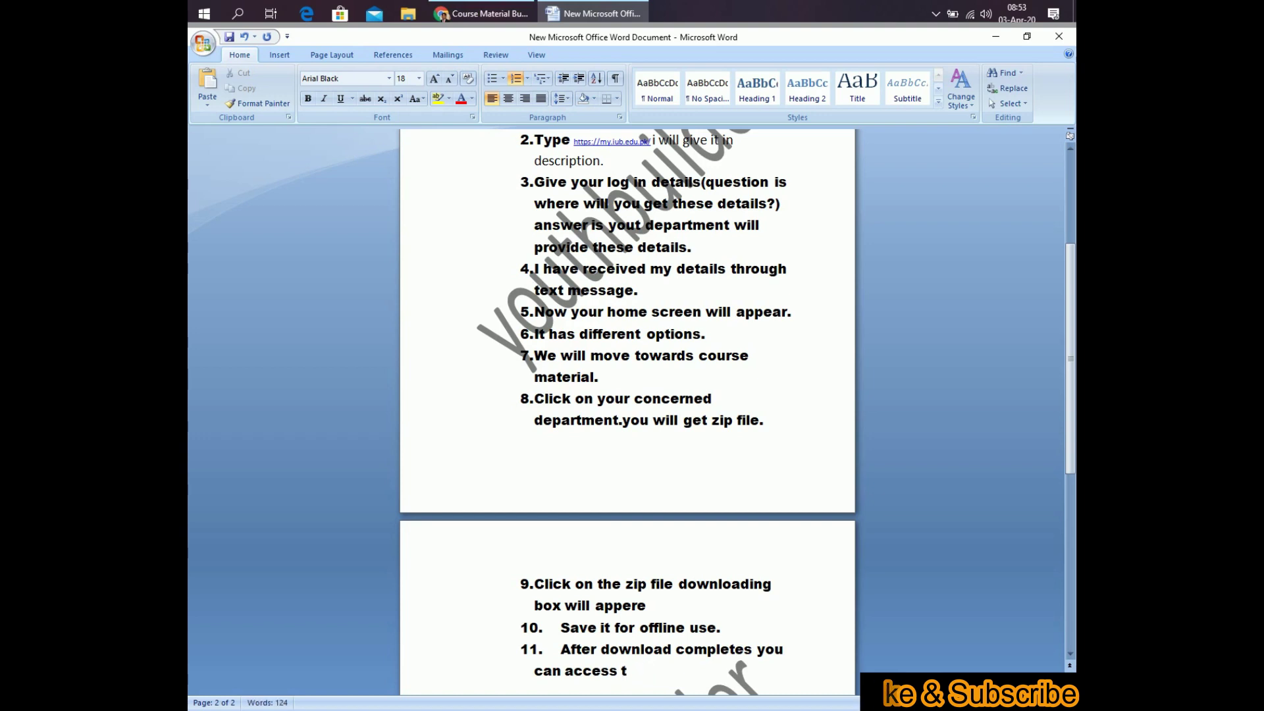
text(ahhat file)
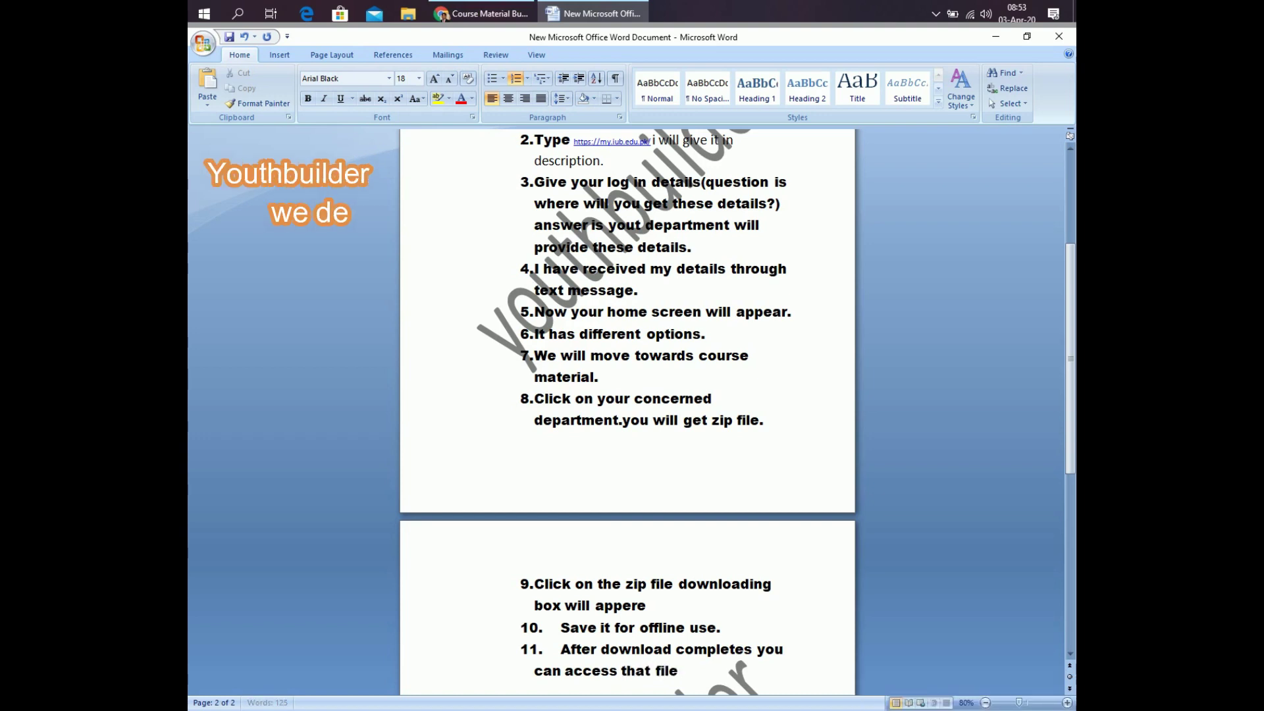
text(.)
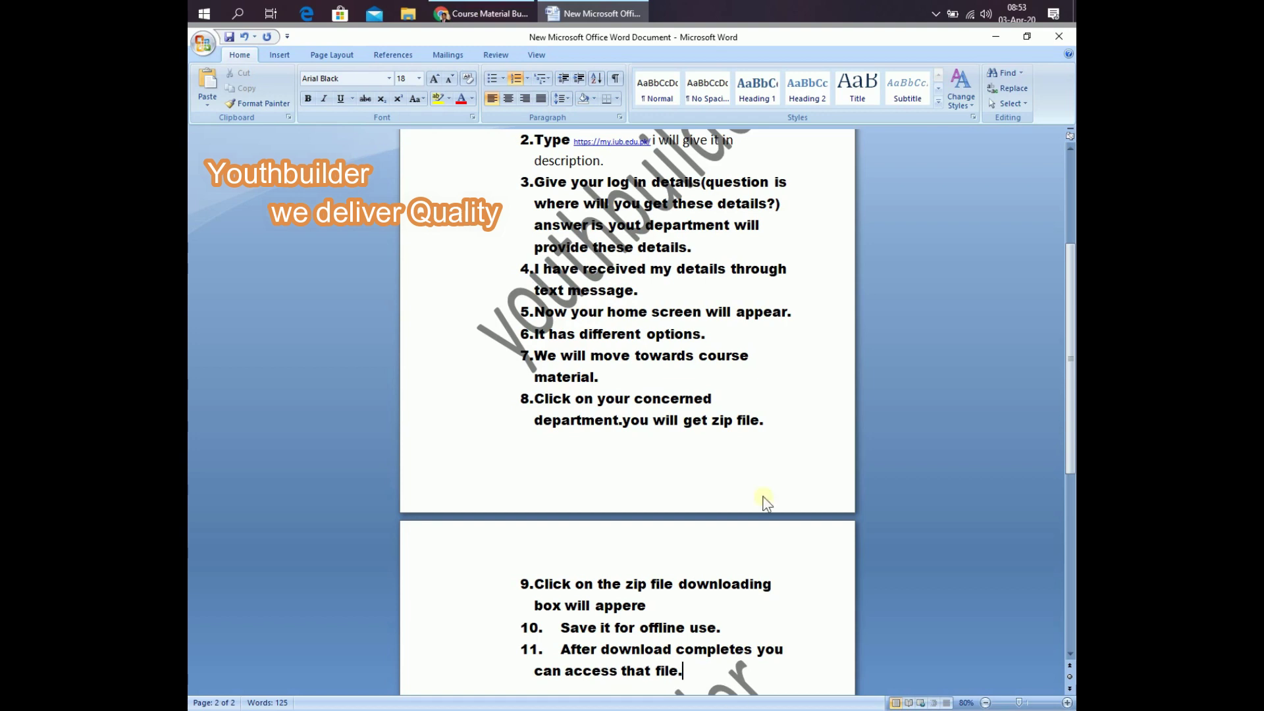
click(481, 13)
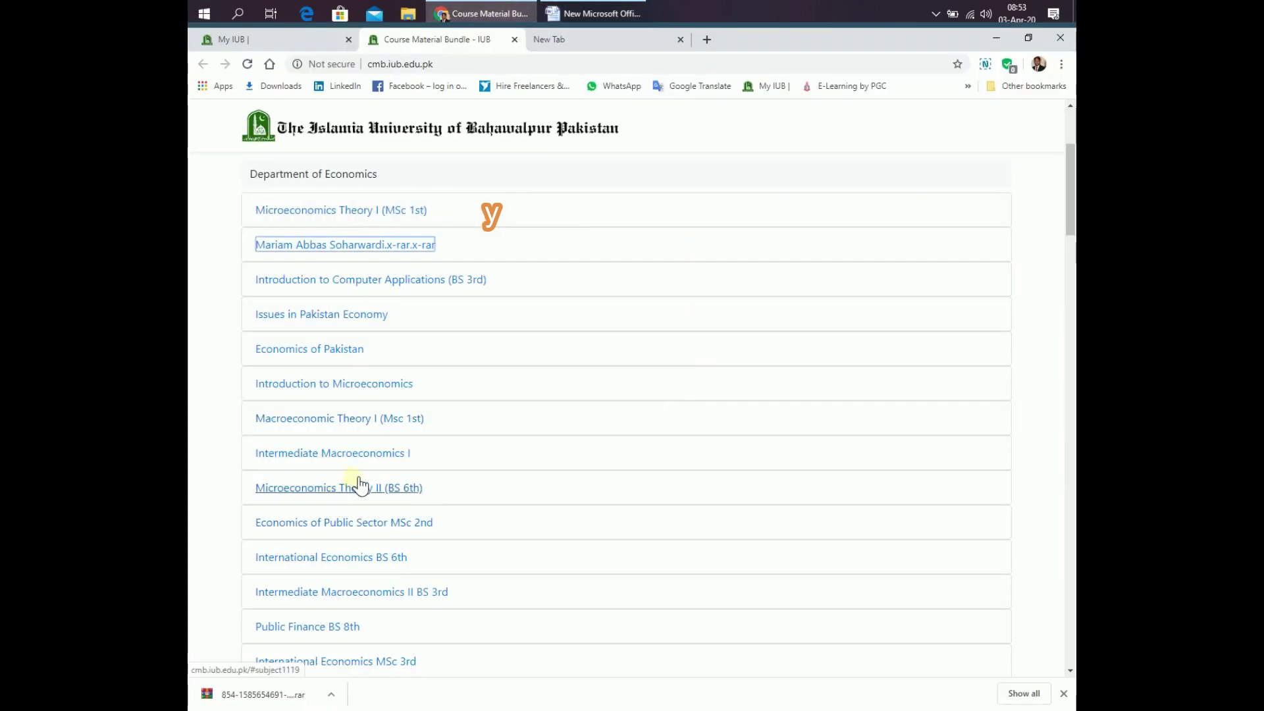
Open the downloaded archive in WinRAR and browse into the course's Readings folder with three PDFs.
click(276, 700)
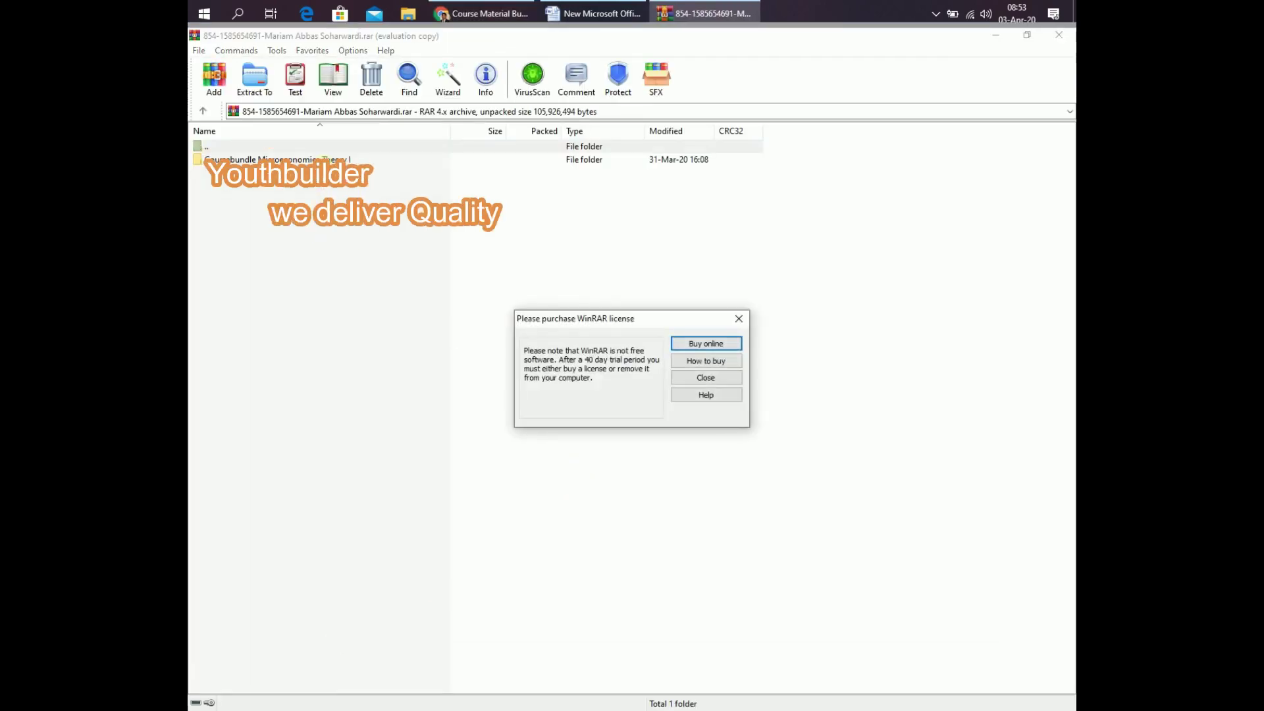
click(740, 320)
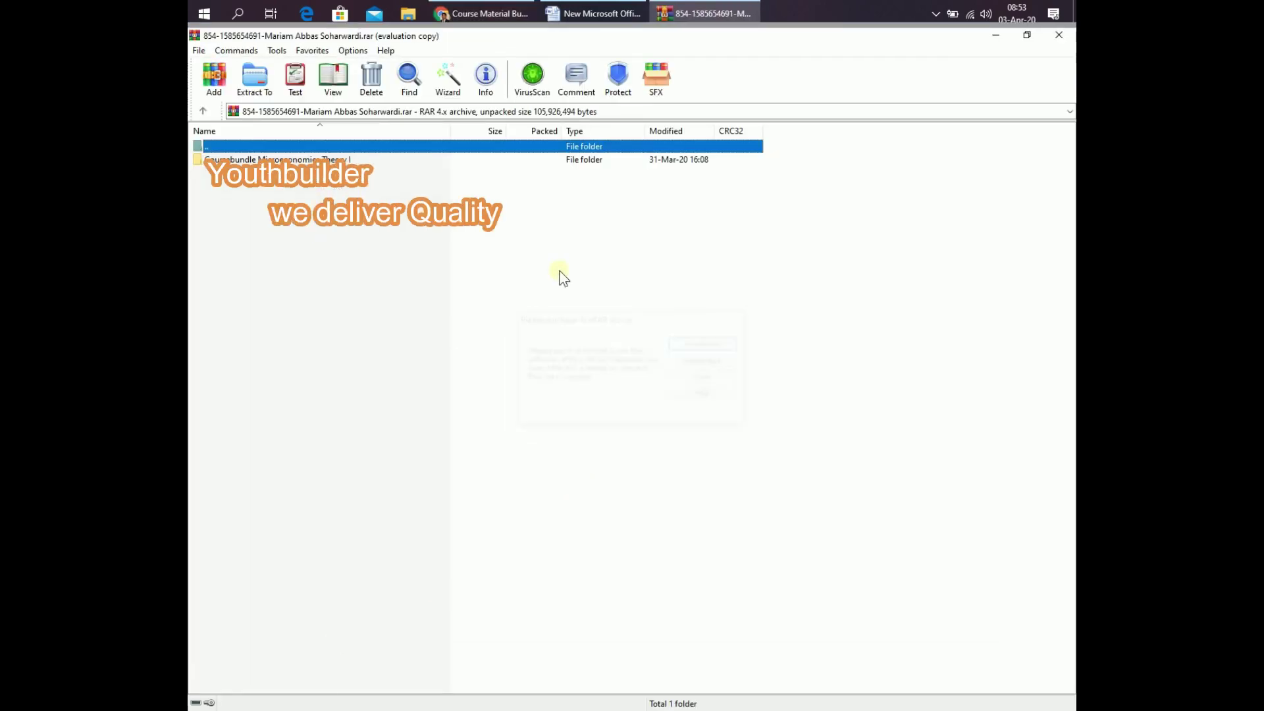
double_click(287, 159)
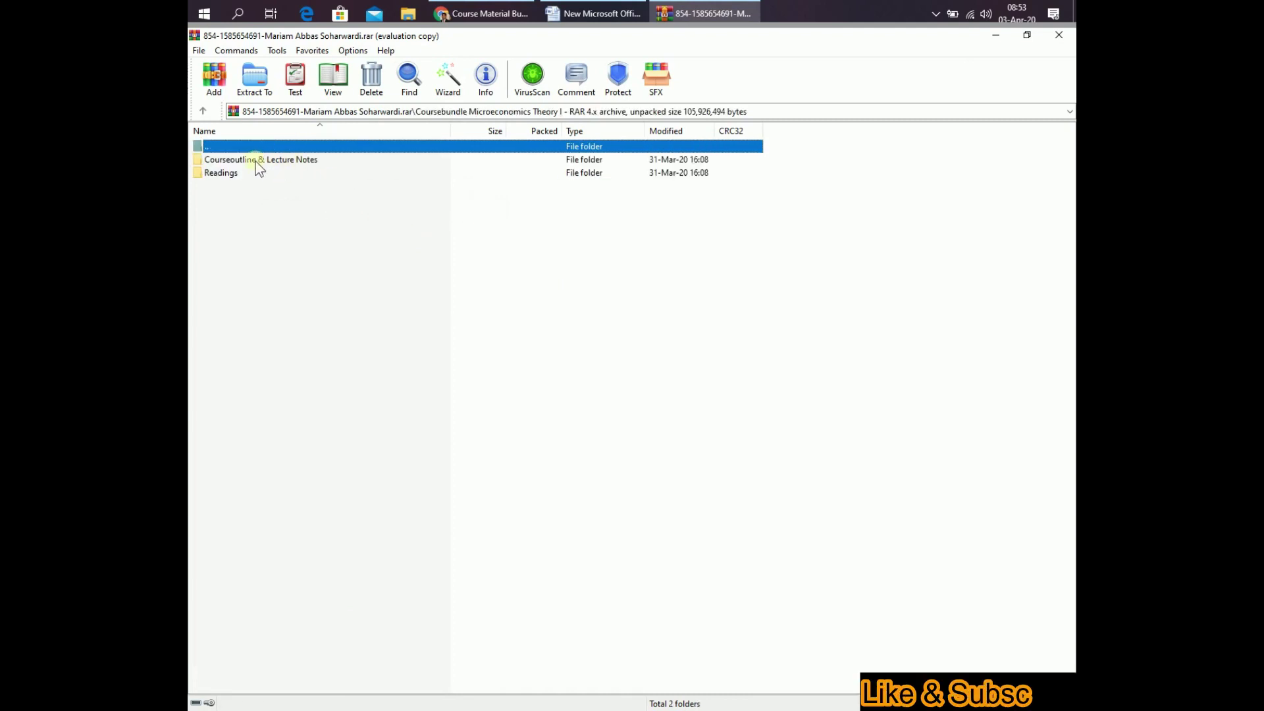
double_click(235, 172)
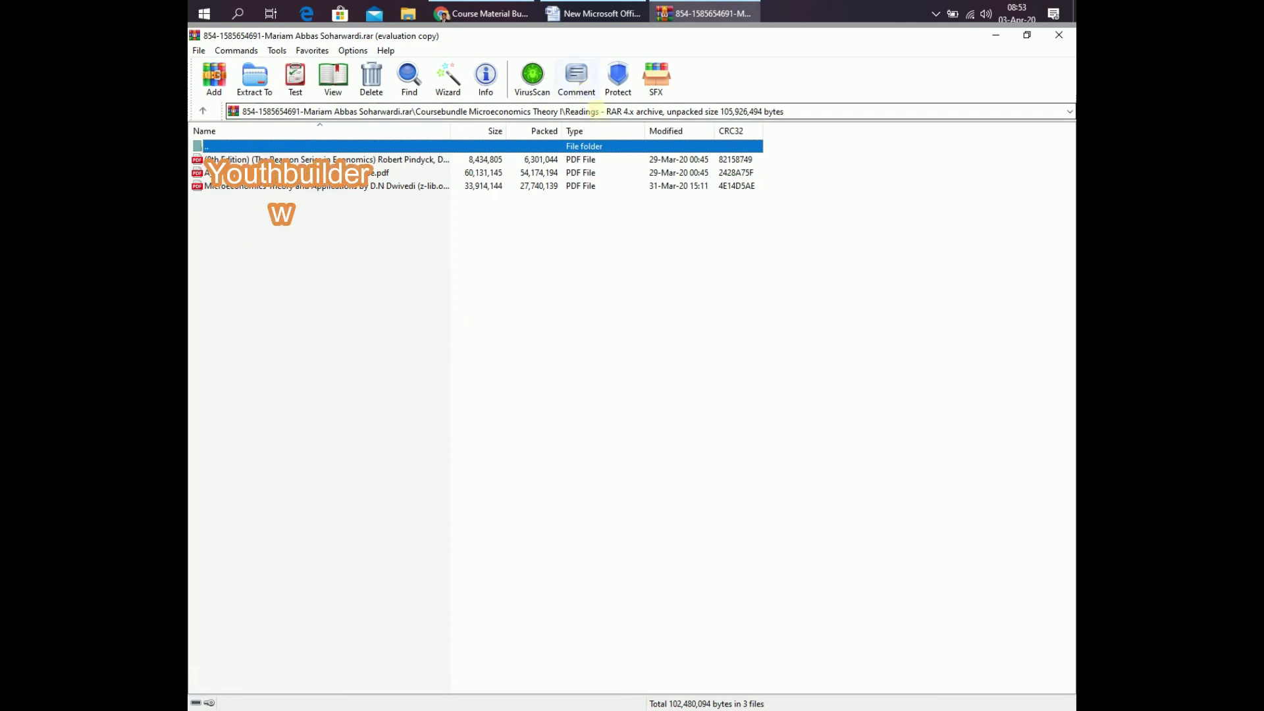
click(458, 10)
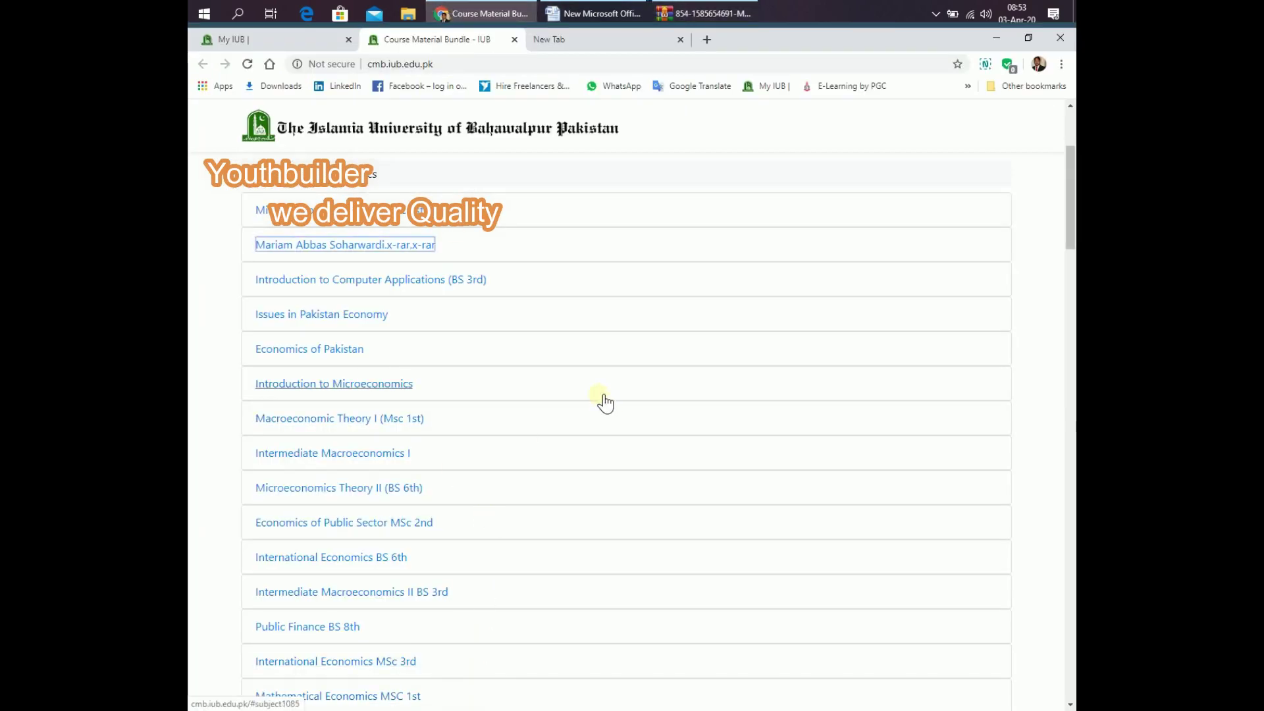
scroll(601, 401, up, 3)
click(689, 9)
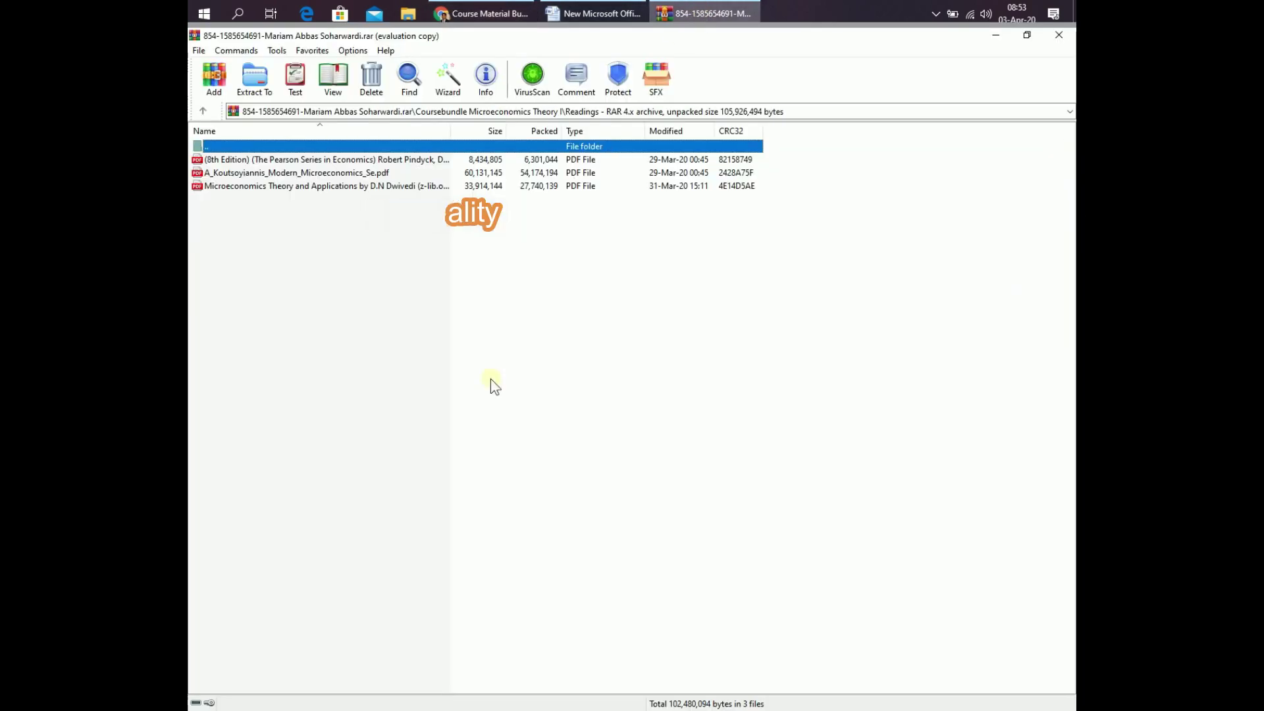
Close WinRAR and add numbered item 12, 'Lets see any other option.', in Word.
click(575, 13)
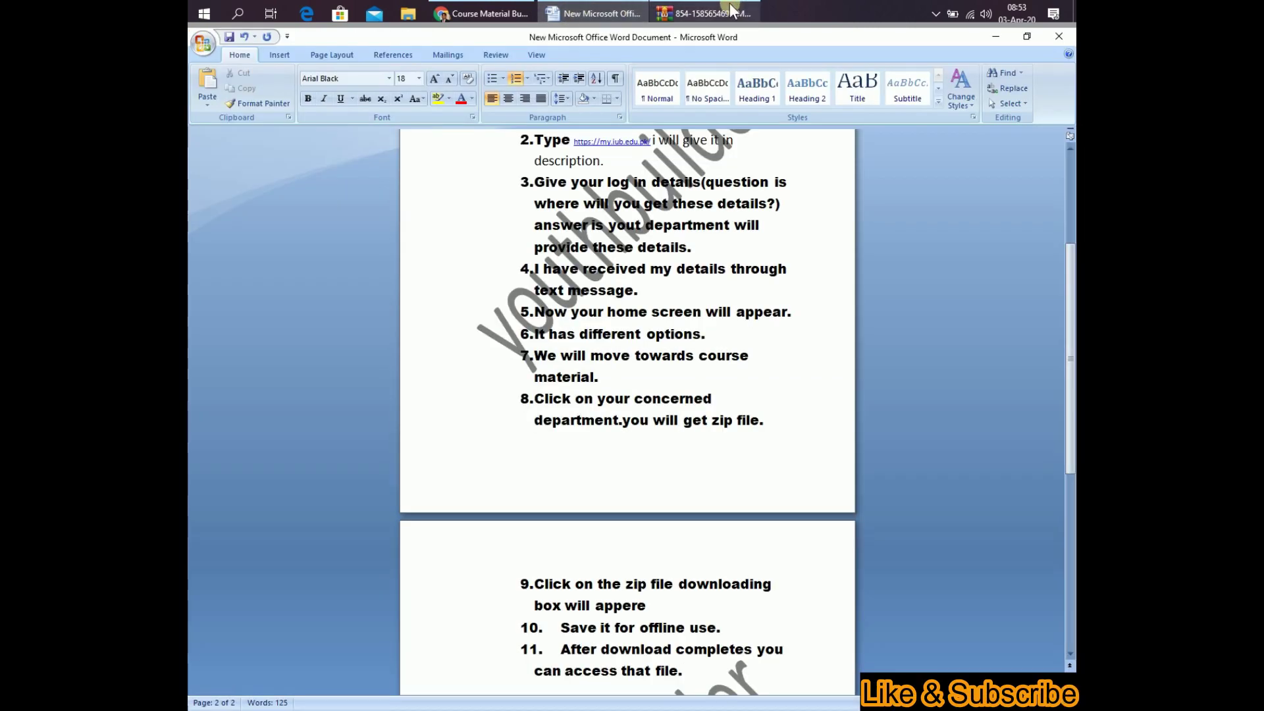
drag(669, 13, 669, 37)
click(662, 91)
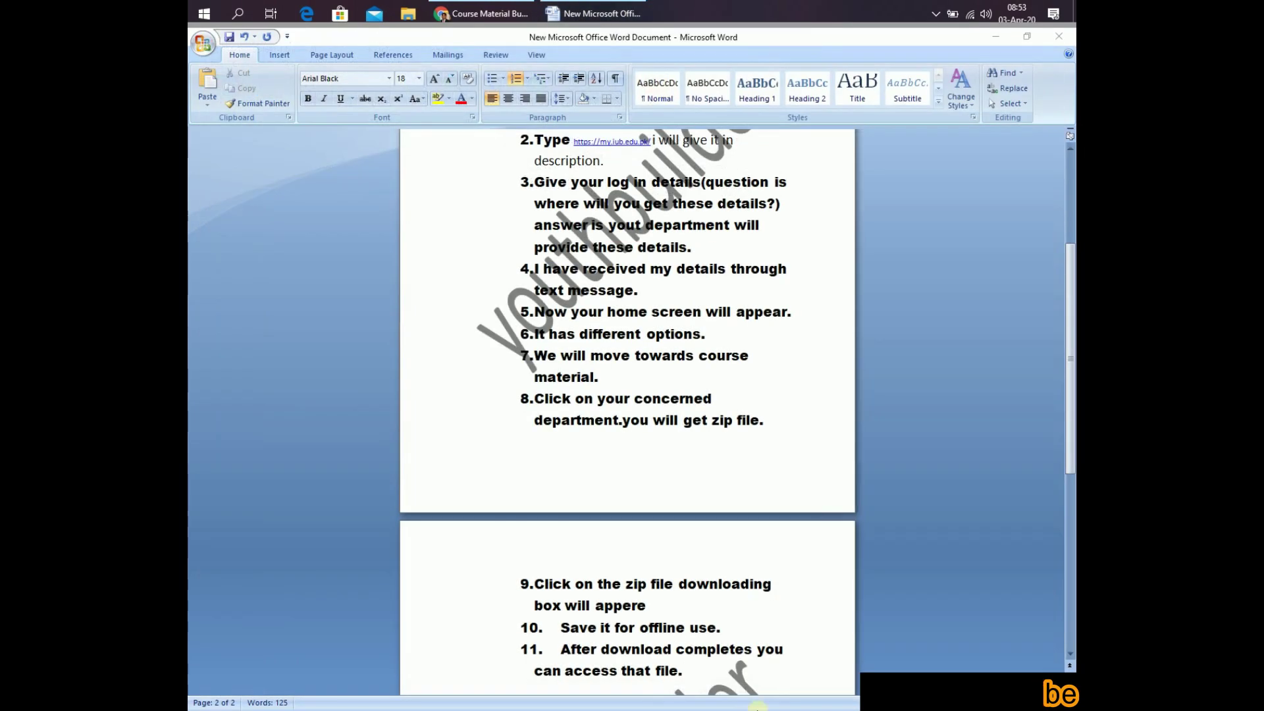
click(701, 683)
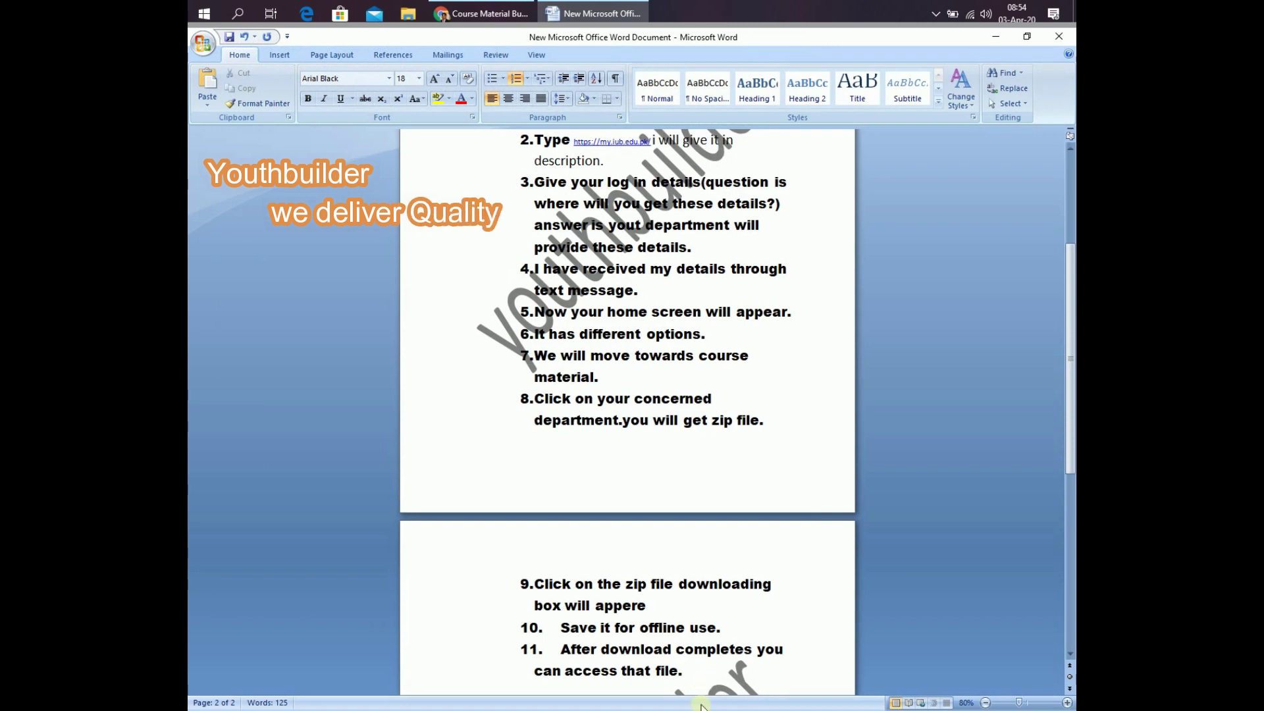
key(Return)
text(l)
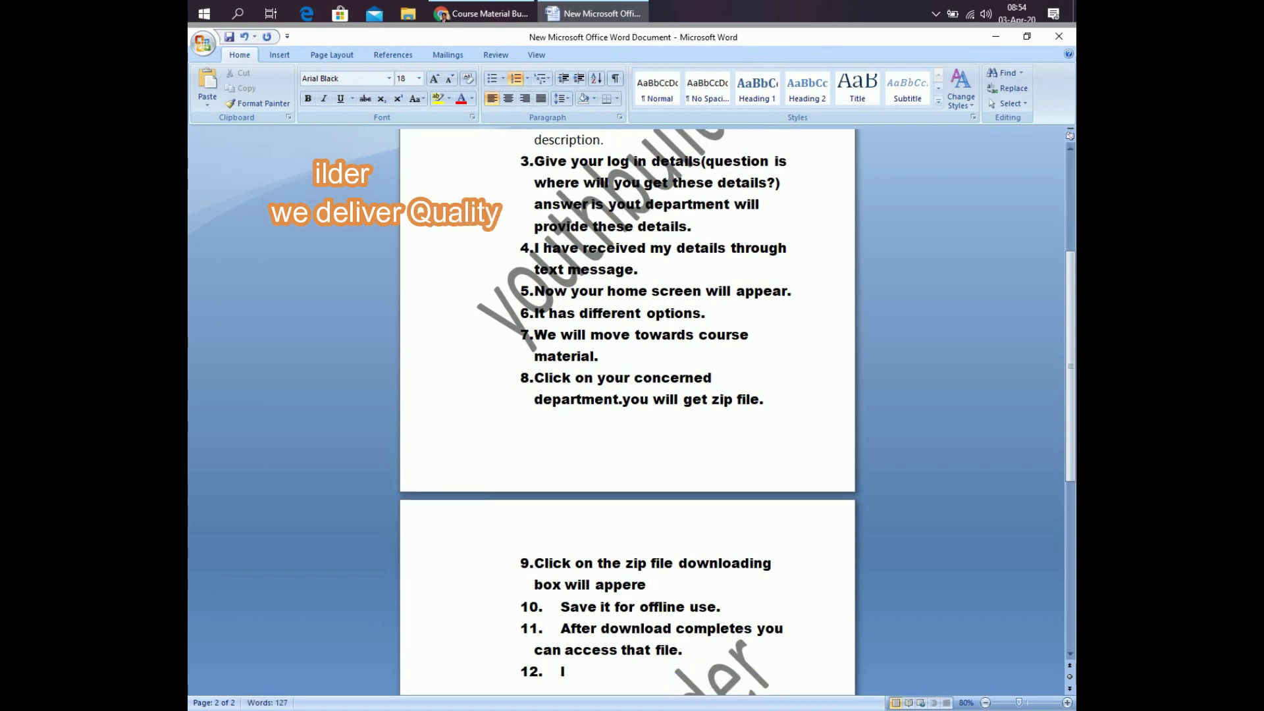
text(ets see any)
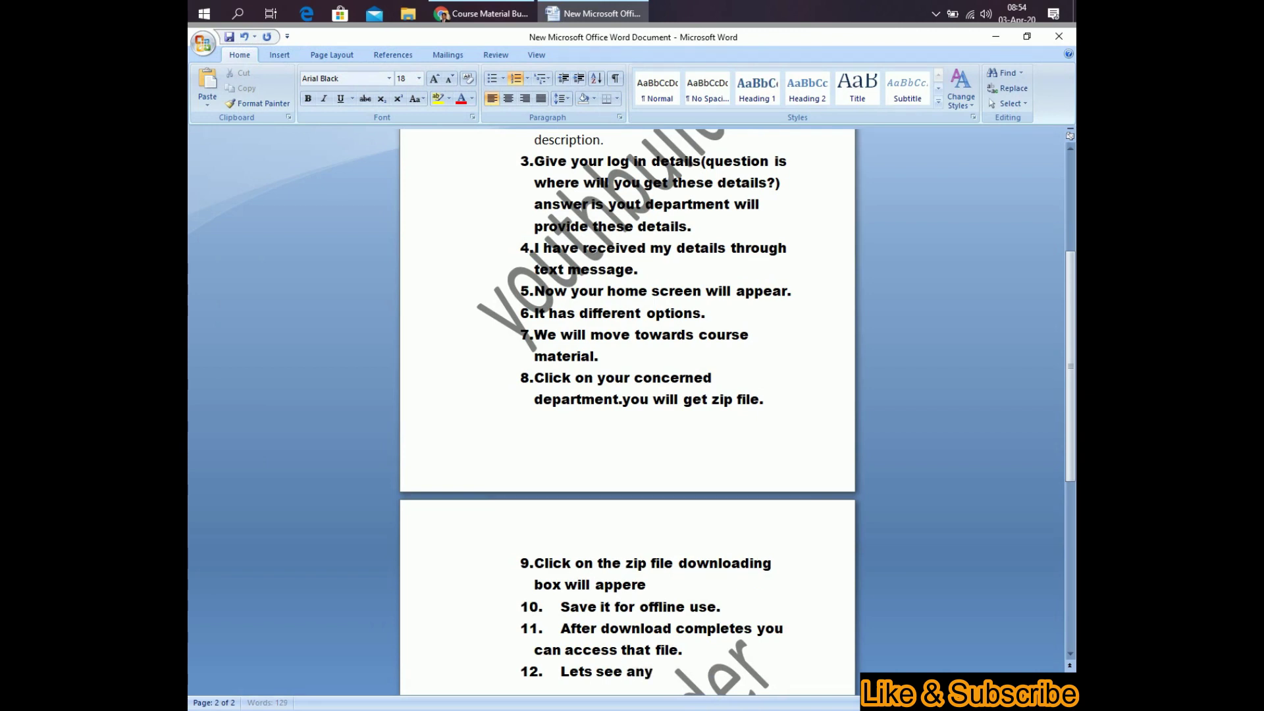
text( other )
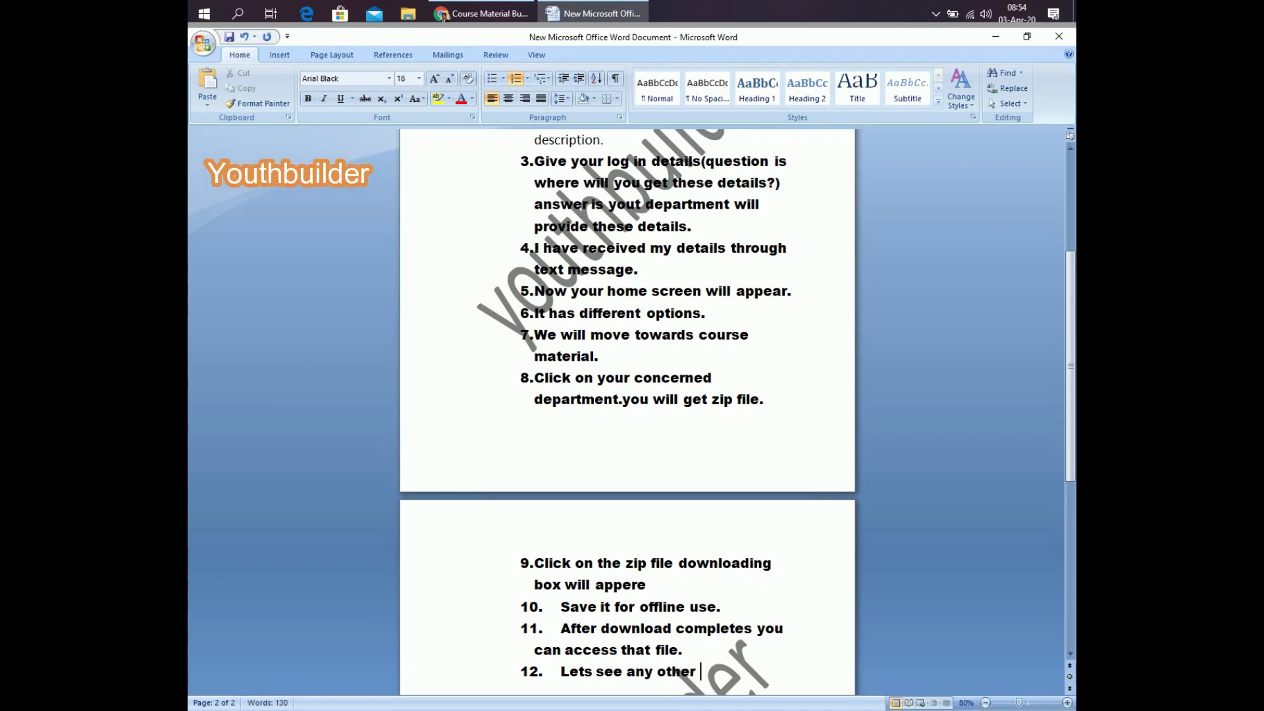
text(option.)
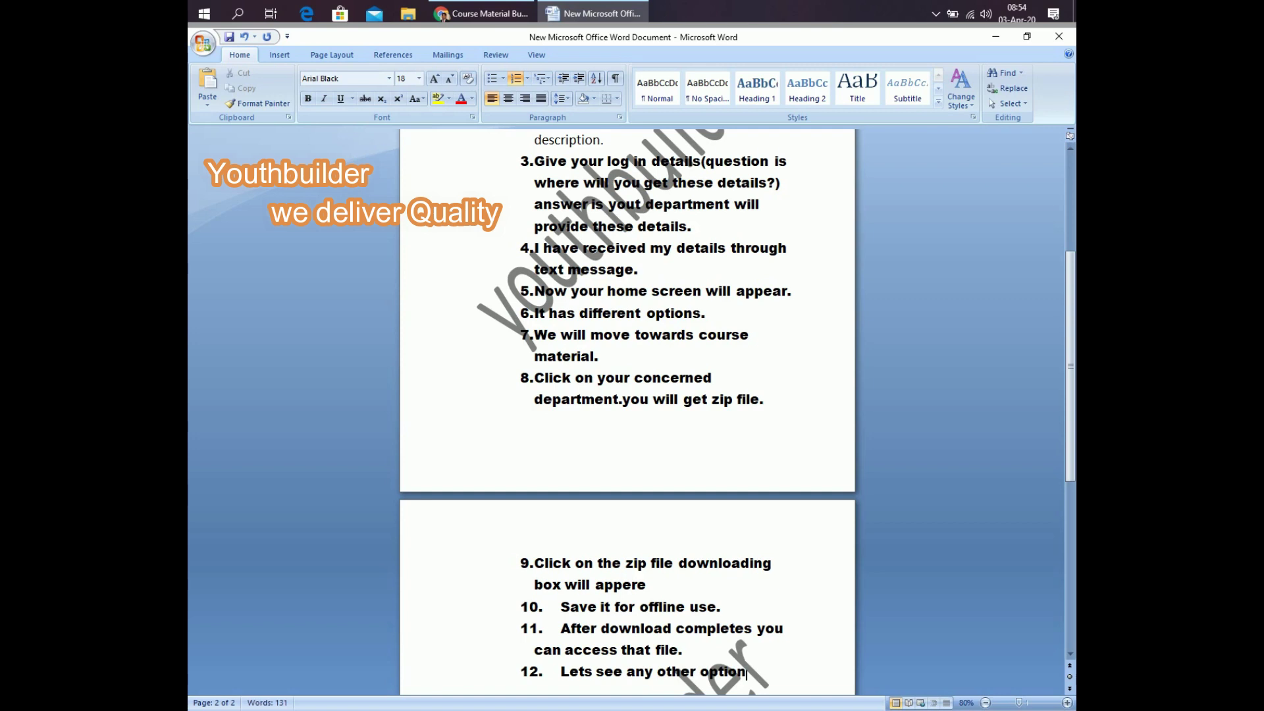
In Chrome, close the Course Material Bundle tab and show the My IUB dashboard's Quick Links.
click(443, 14)
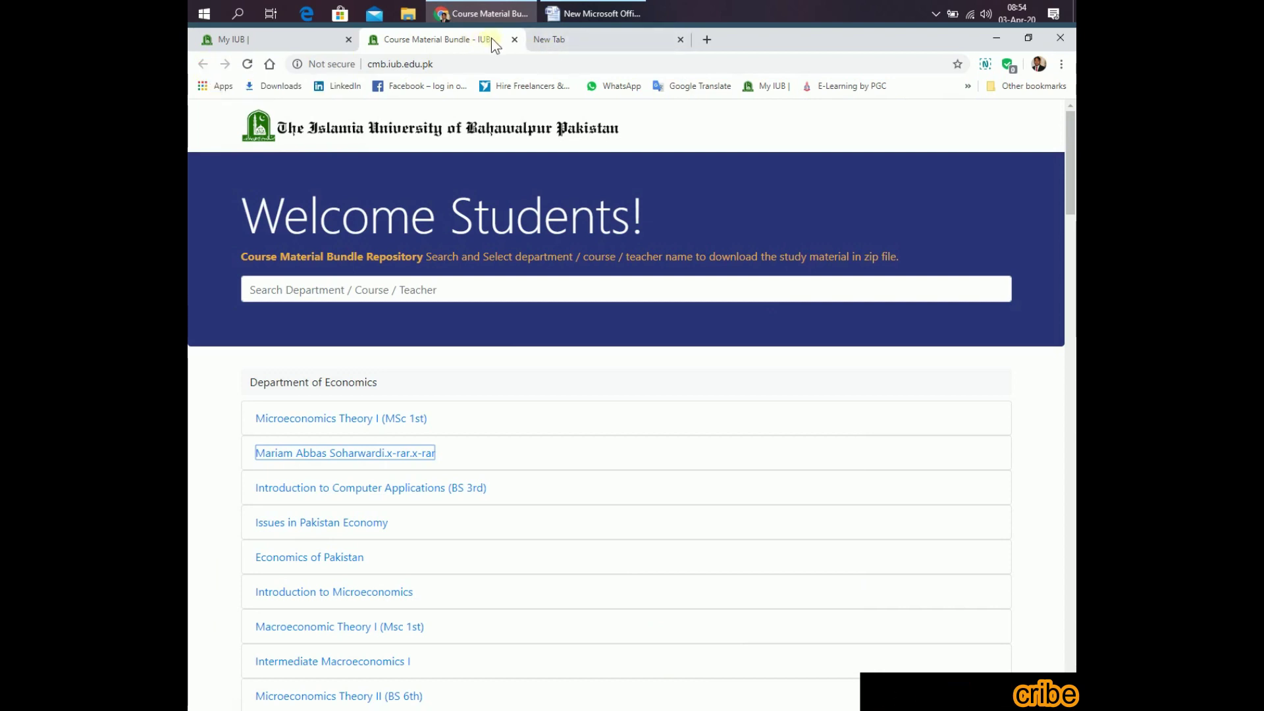
click(513, 39)
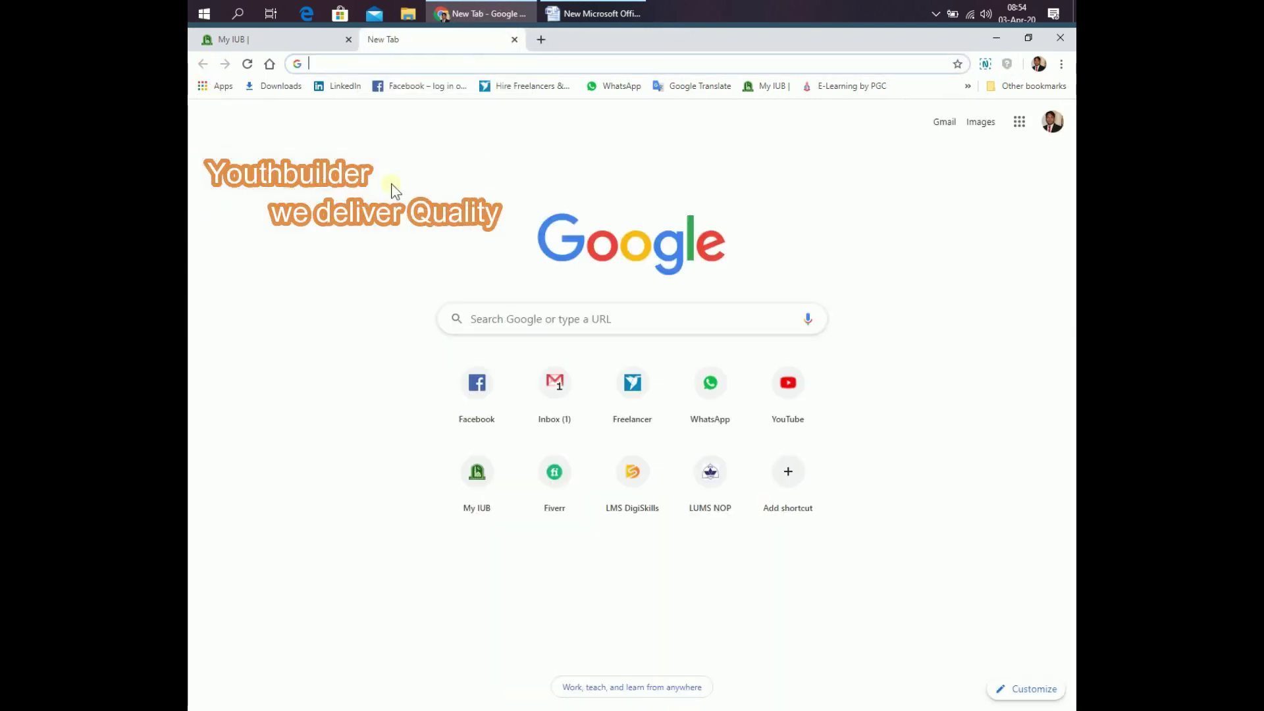
click(316, 43)
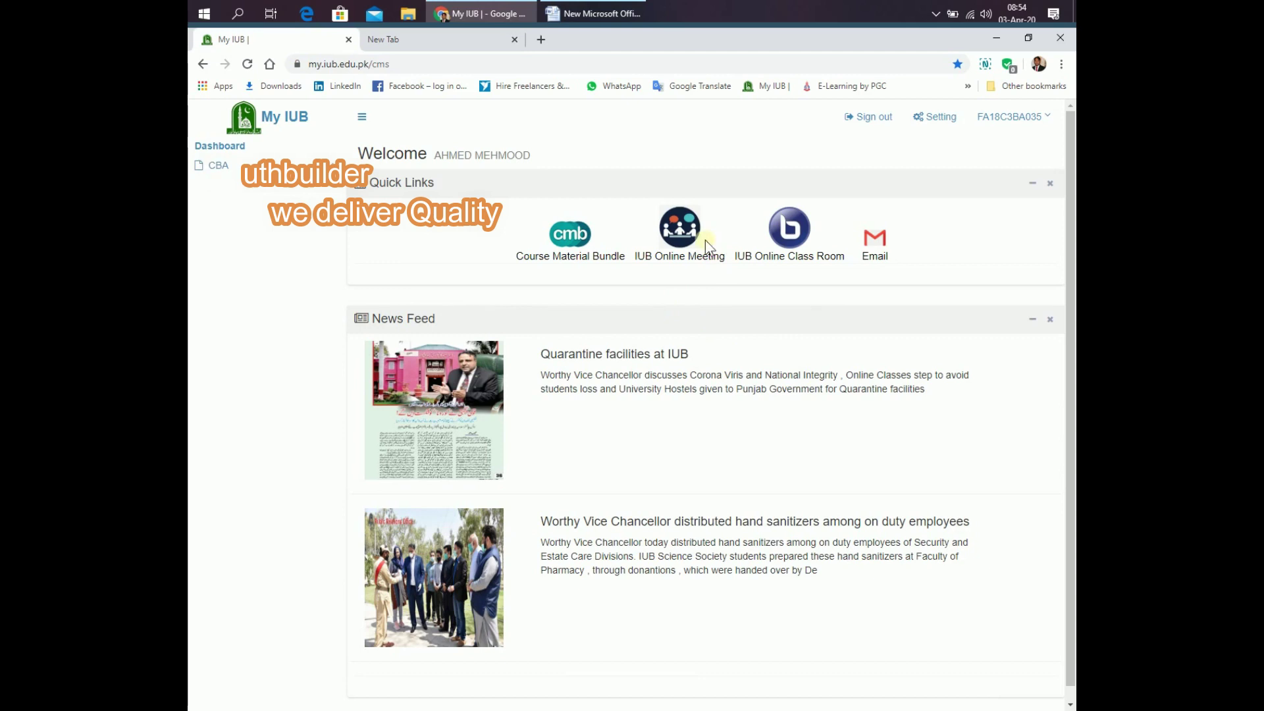
Back in Word, add numbered item 13 reading 'Iub online meeting.' below item 12.
click(576, 12)
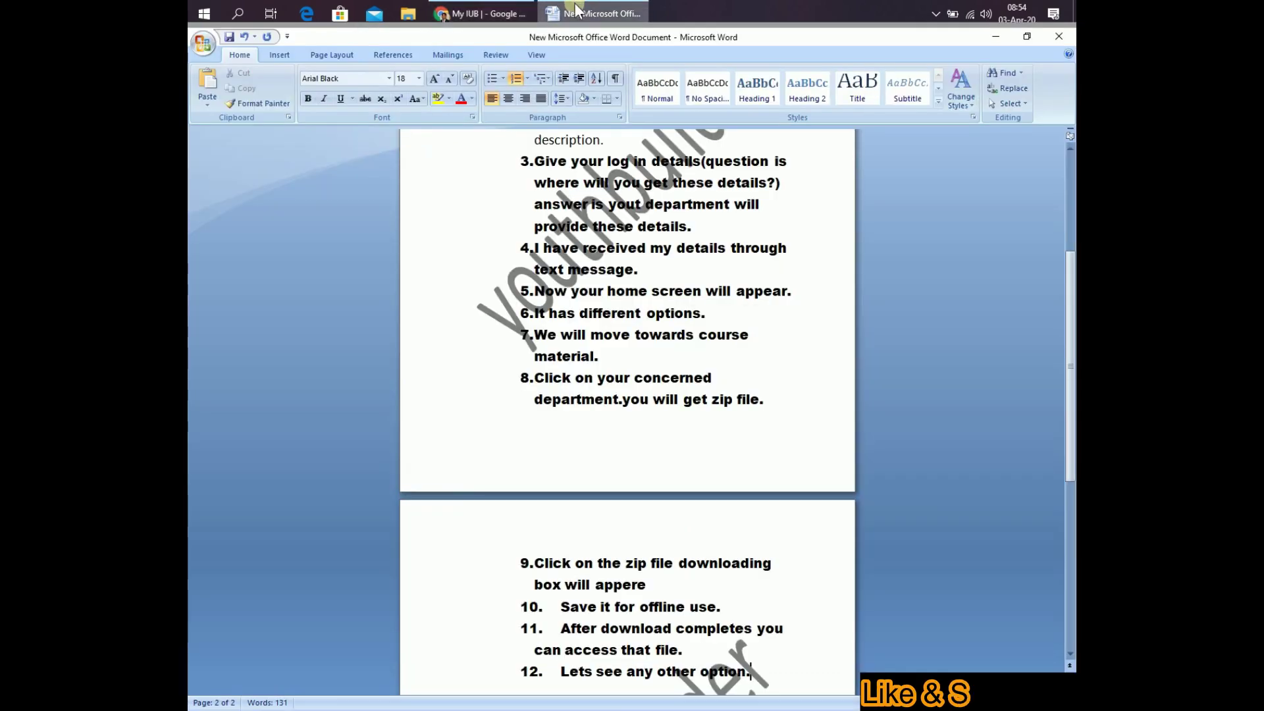
key(Return)
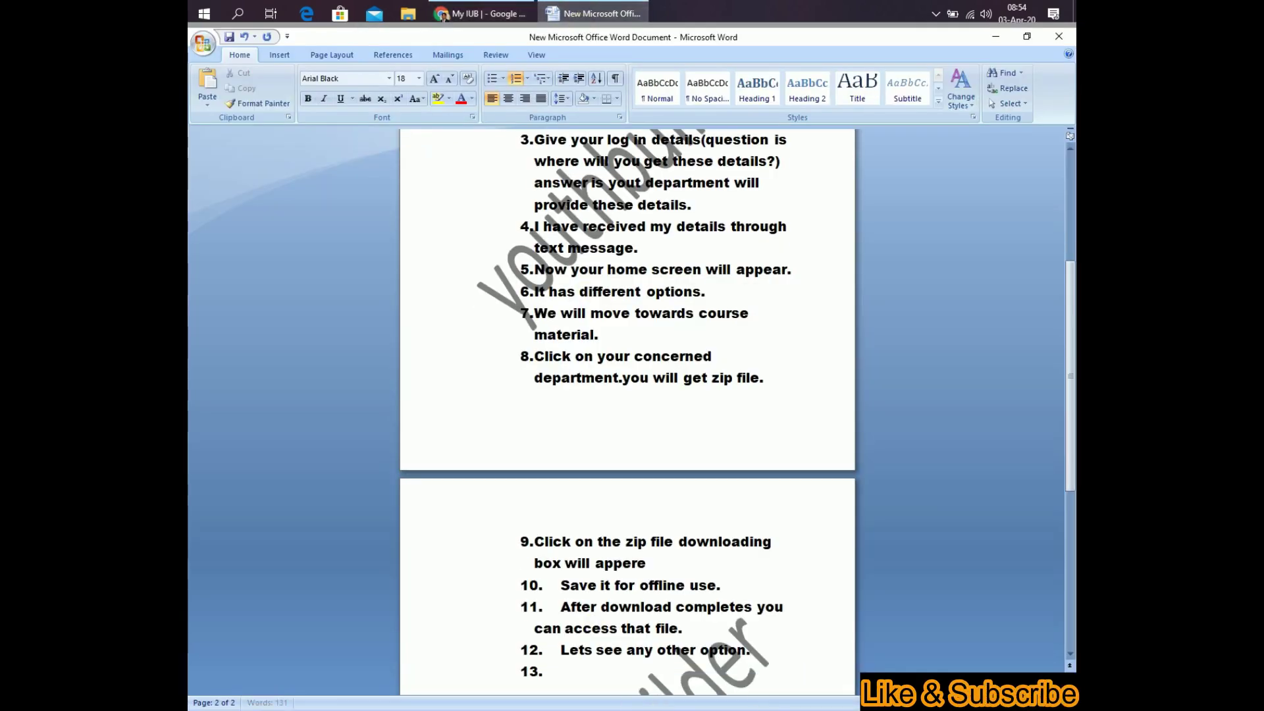
text(Iub o)
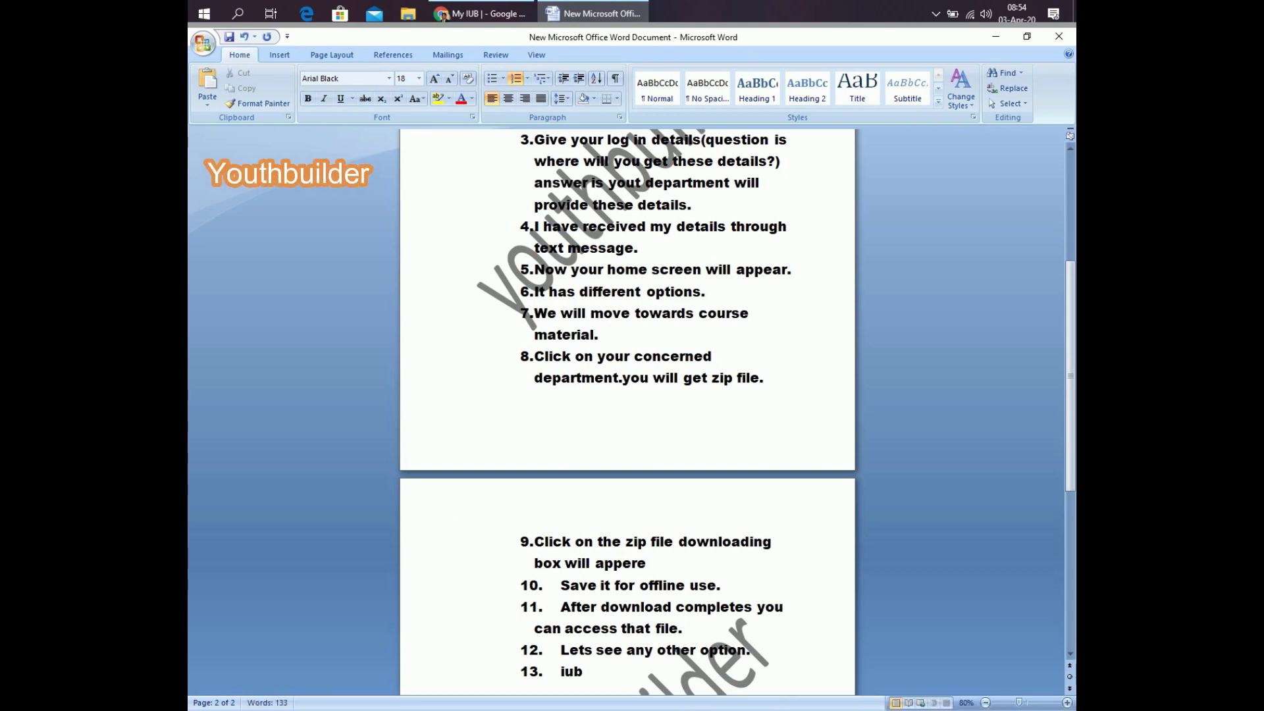
text(nline)
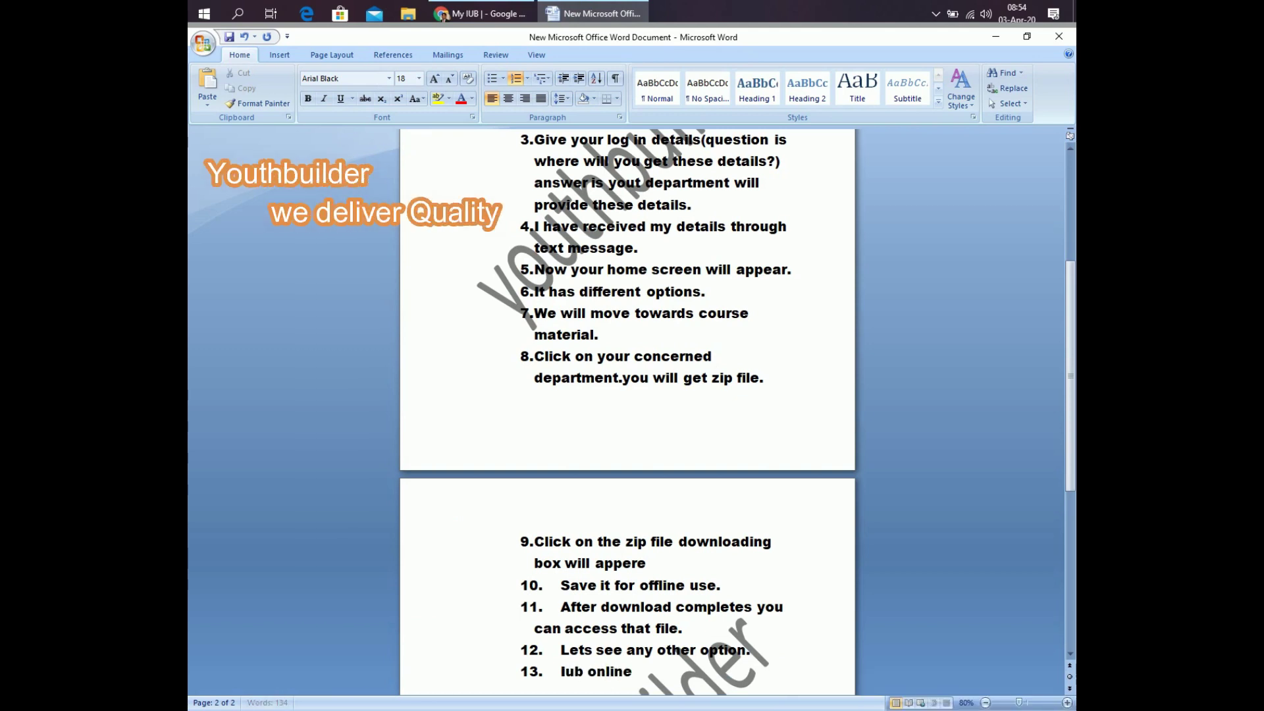
text( meet)
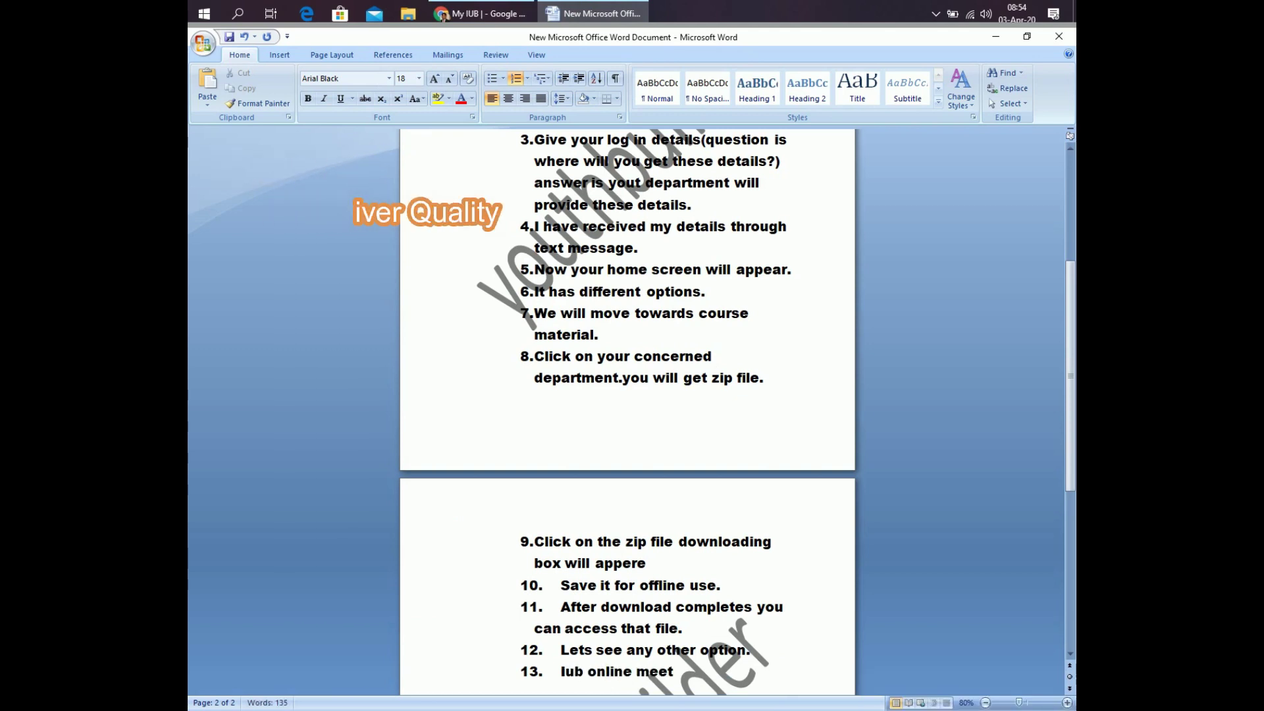
text(g)
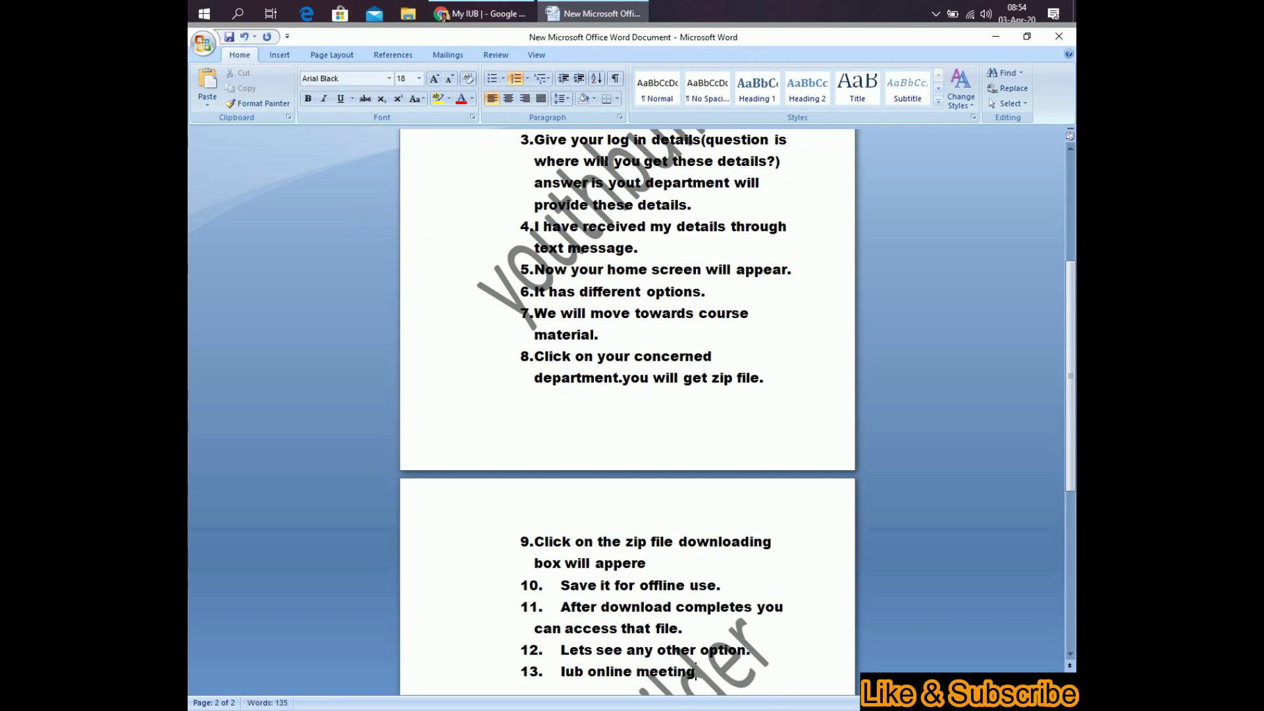
Open the IUB Online Meeting (Jitsi Meet) page from the My IUB dashboard, then return to Word.
click(480, 6)
click(701, 231)
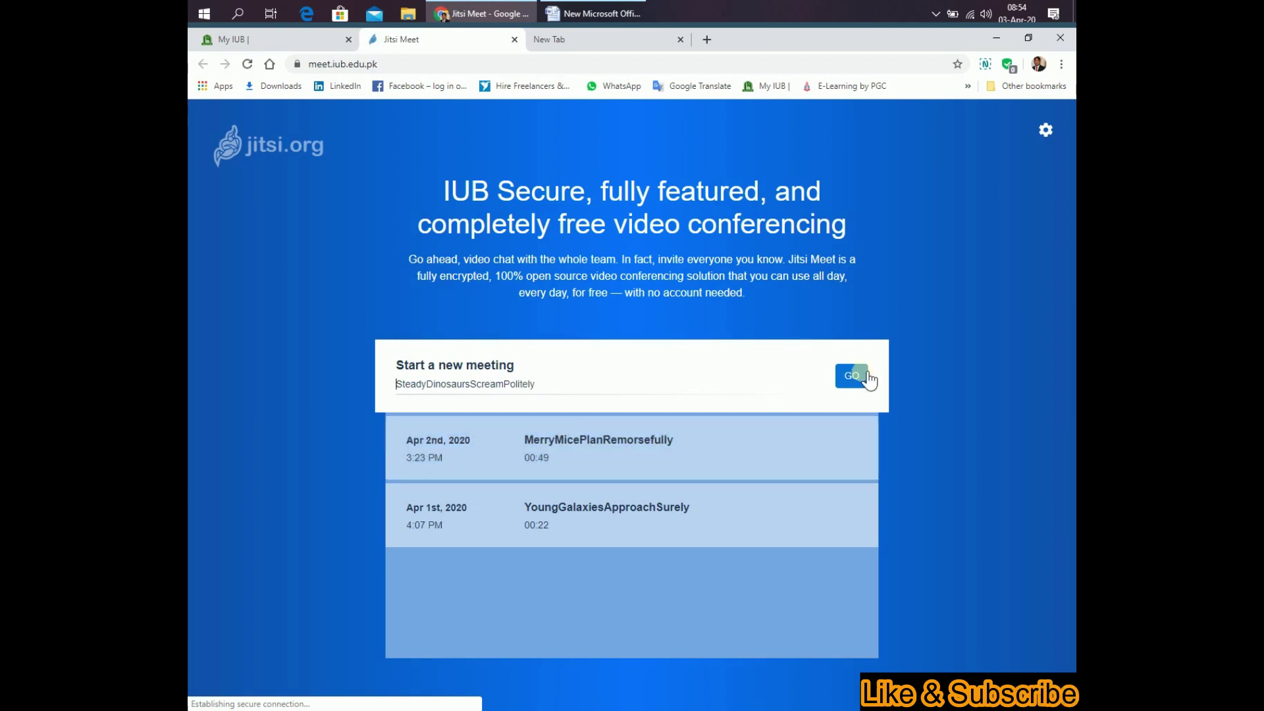
click(591, 41)
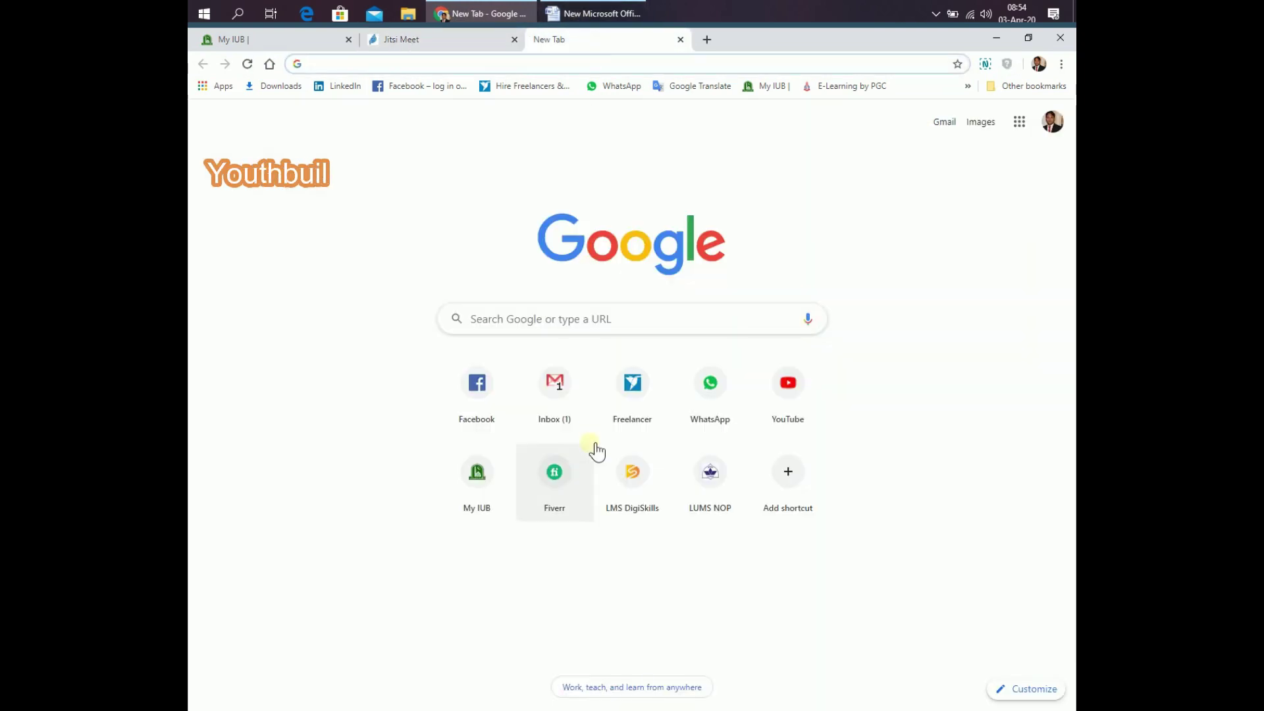
click(593, 13)
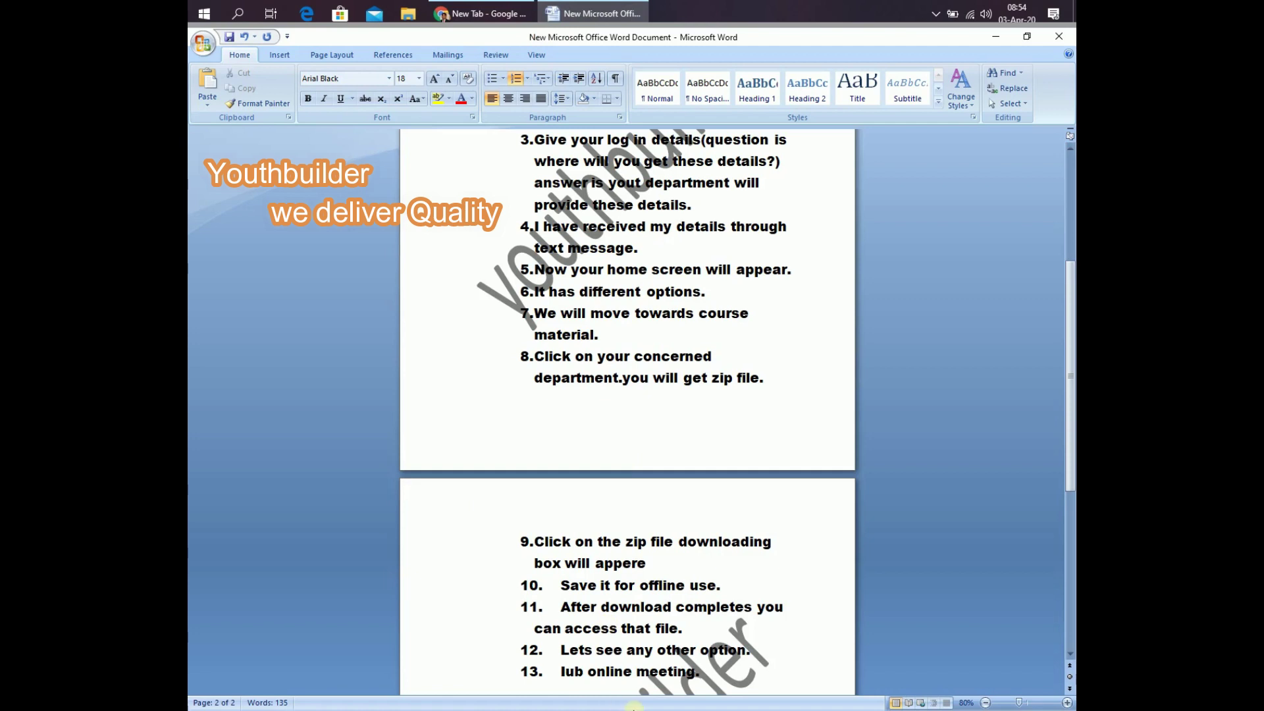
Add item 14: 'When you click it another window will appear. just enter your details to join student meeting'.
key(Return)
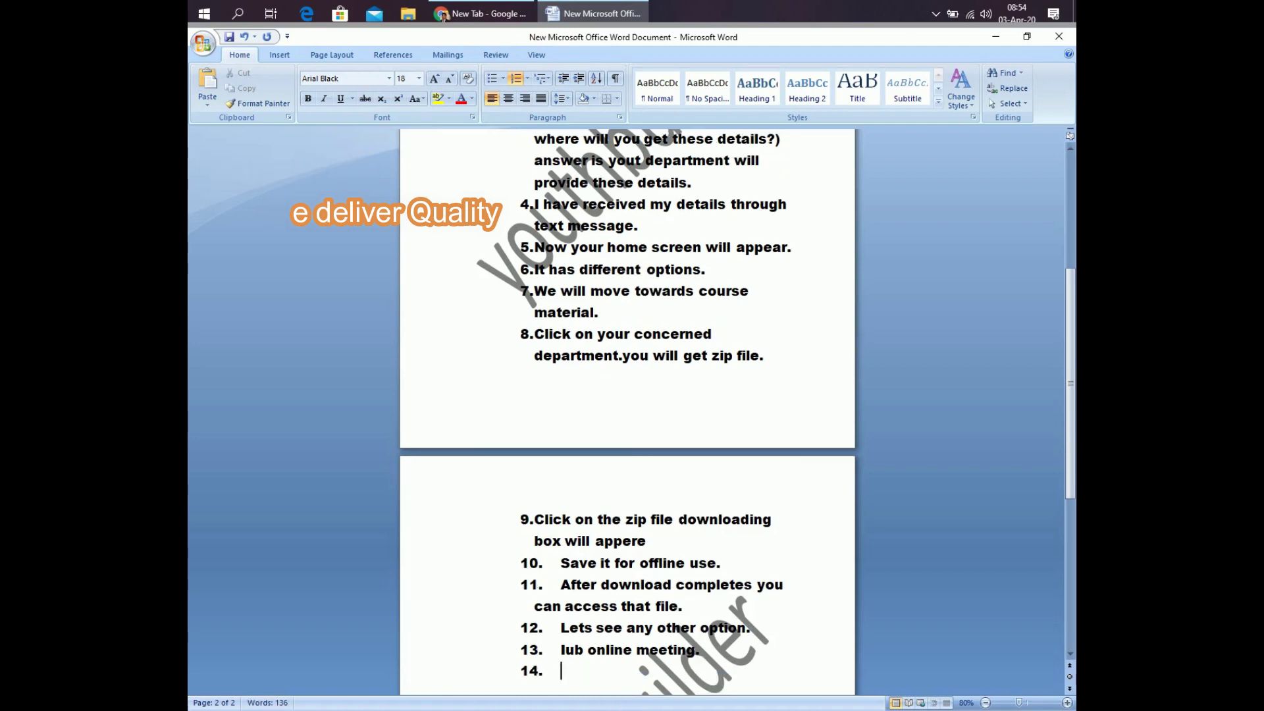
text(whe)
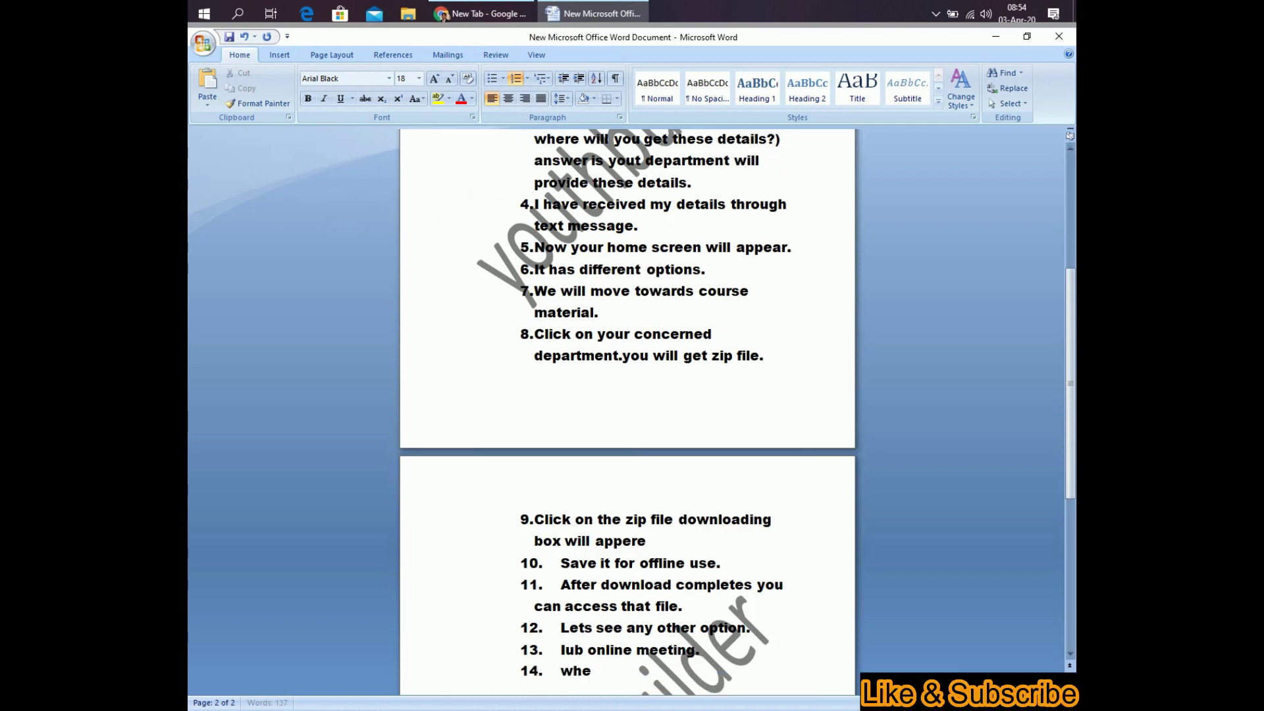
text(n you)
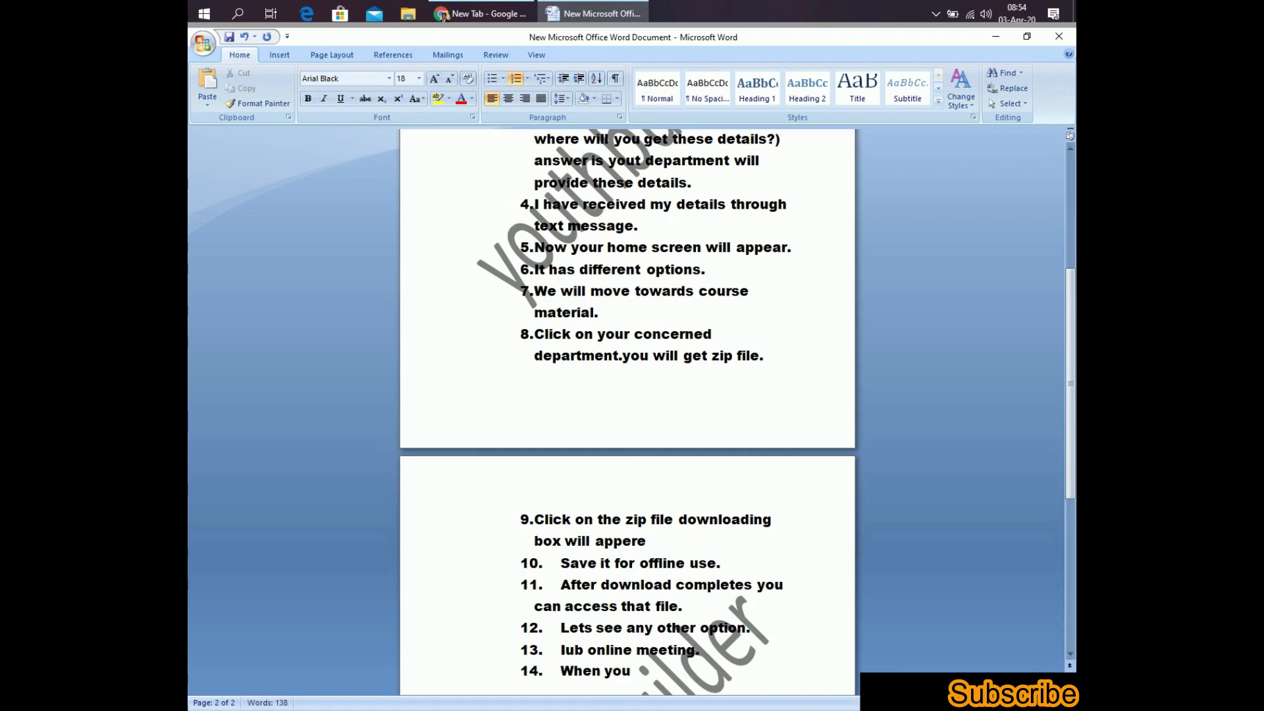
text( clic)
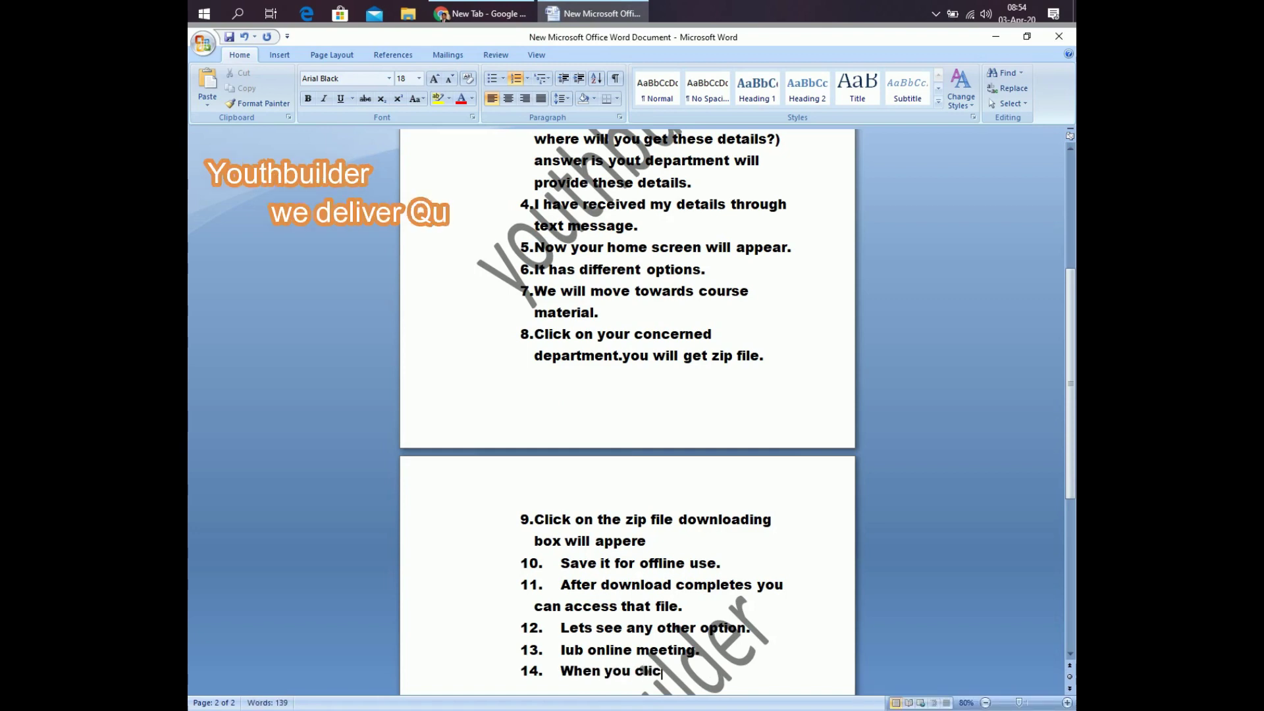
text(k it)
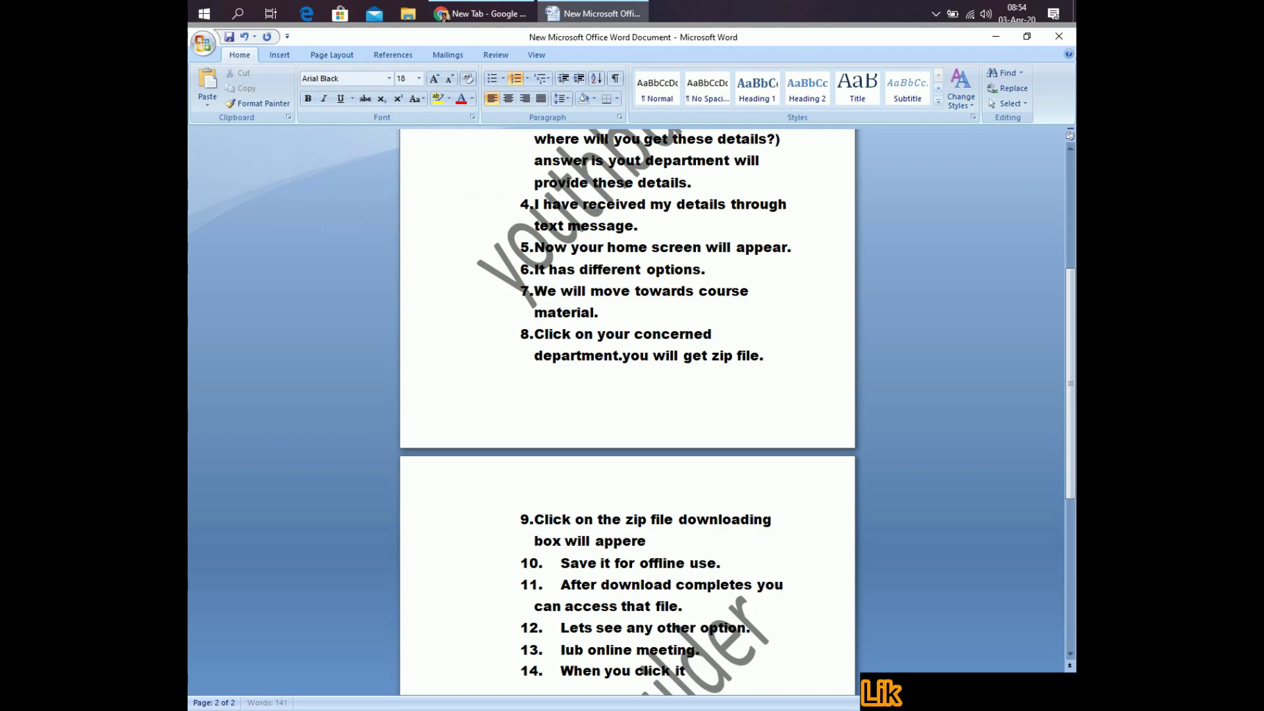
text( another)
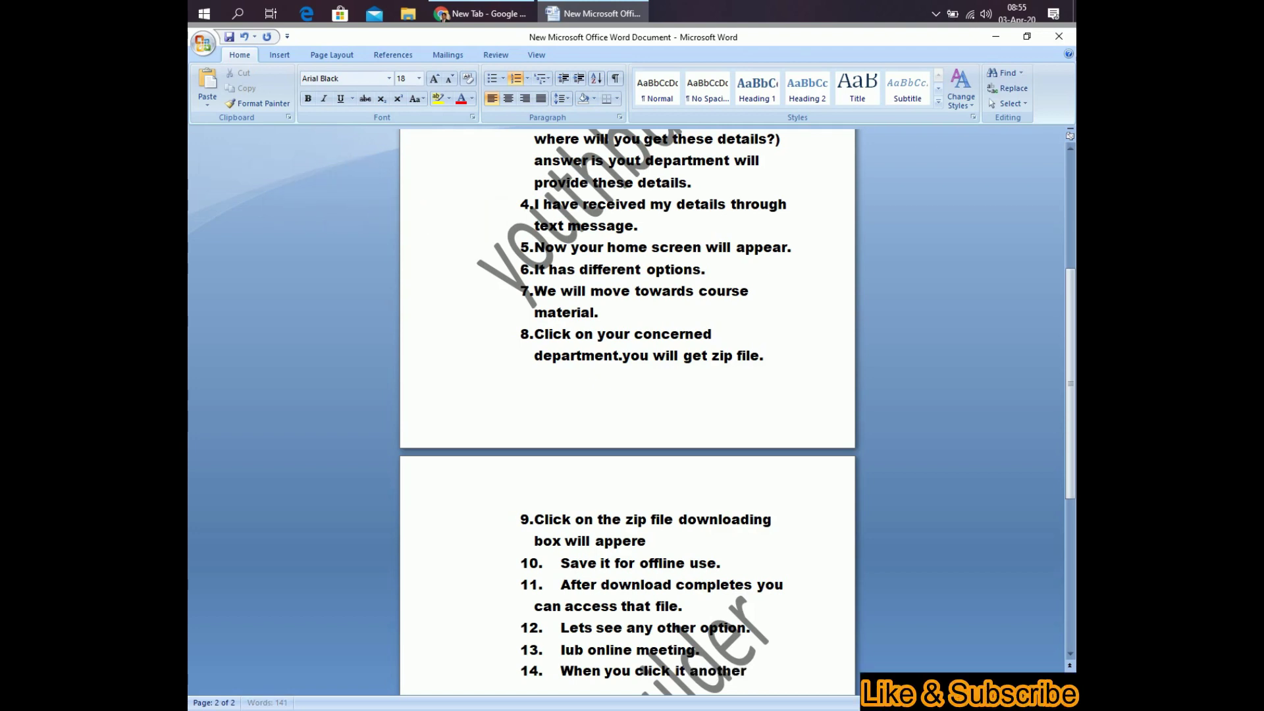
text( wind)
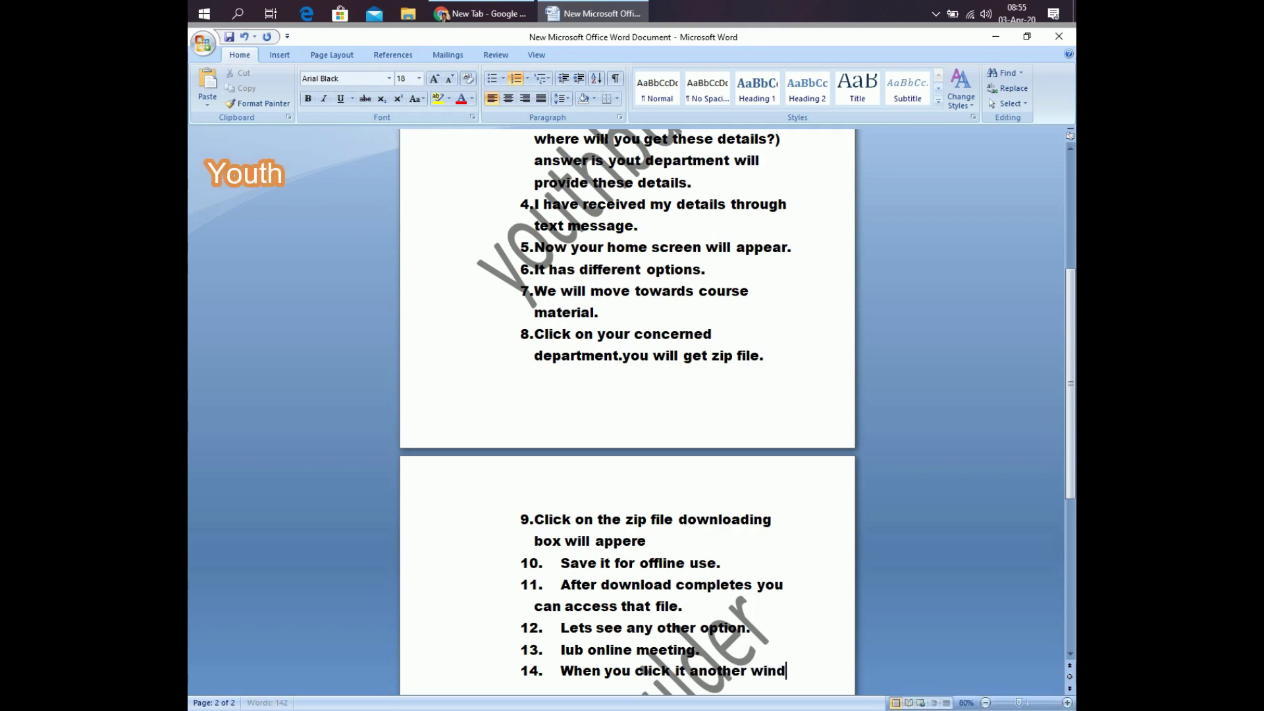
text(ow wil)
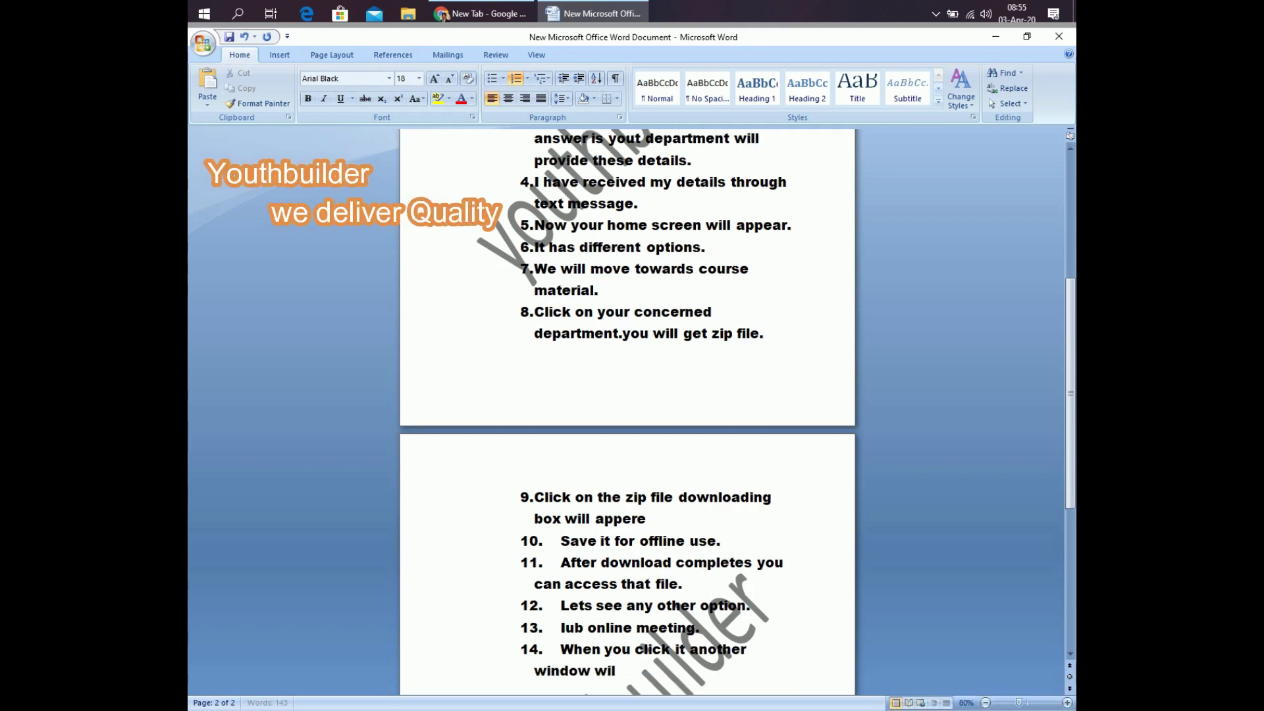
text(l appe)
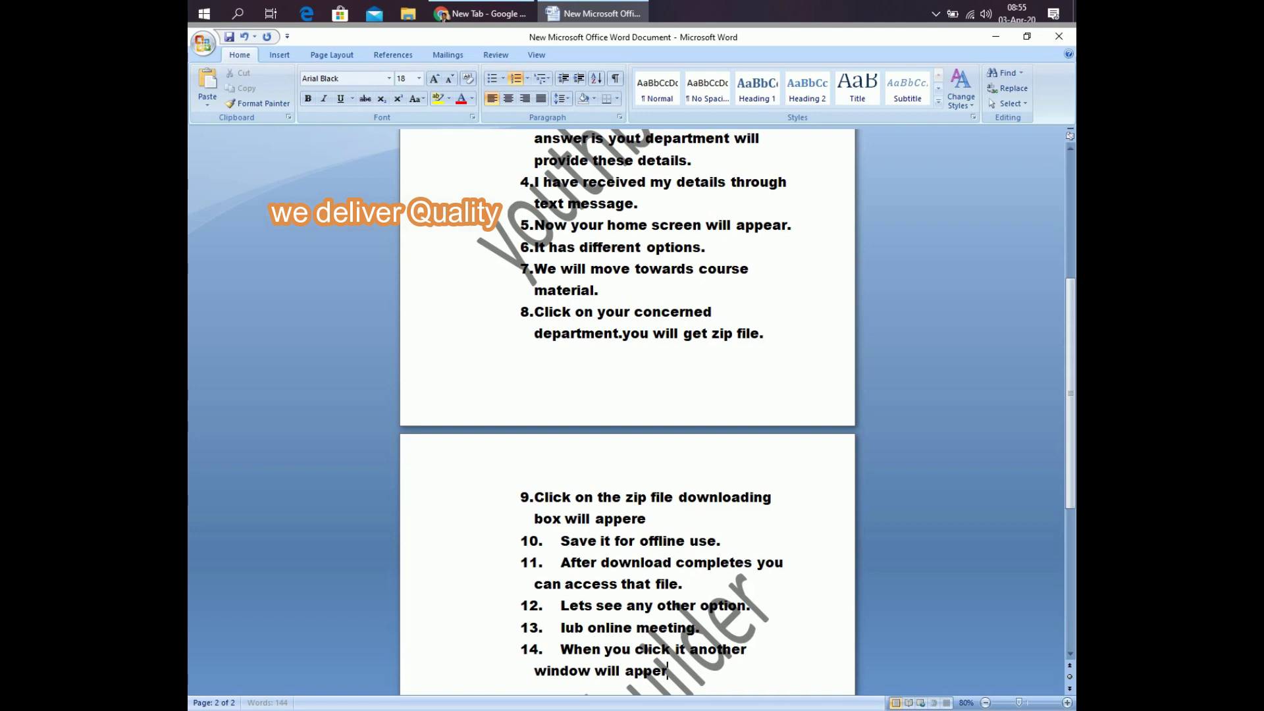
text(ar)
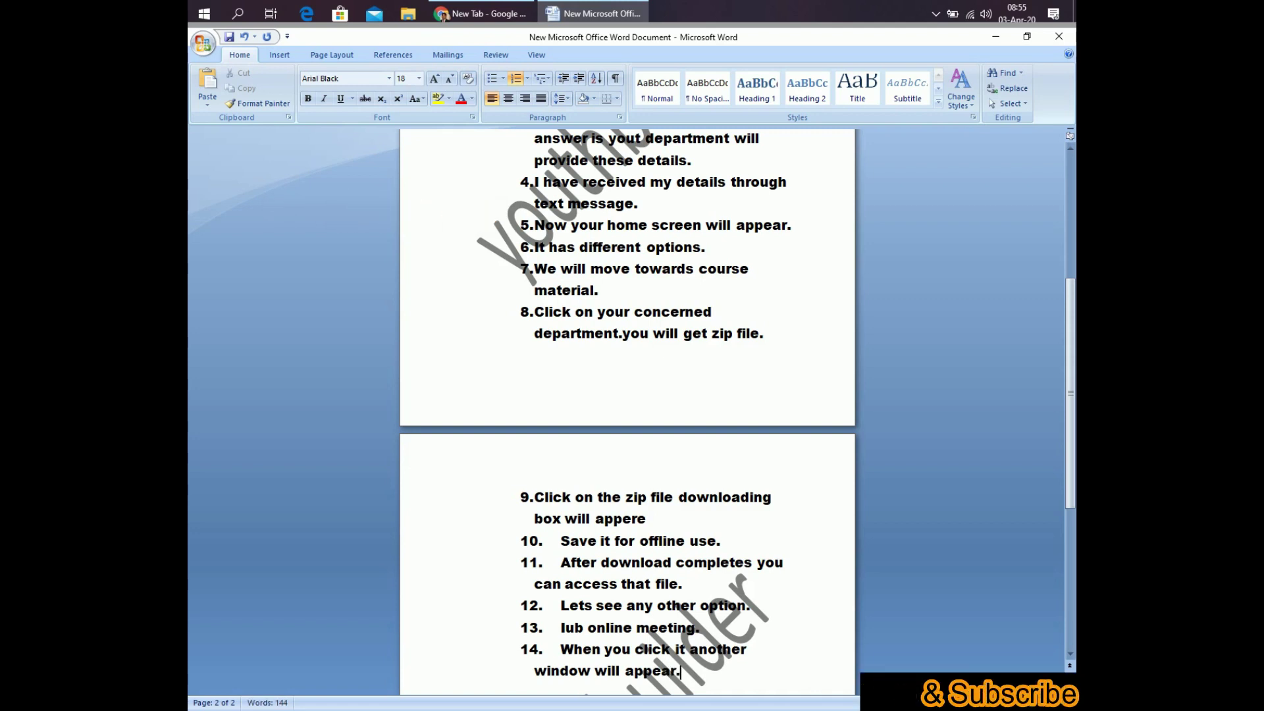
text(.)
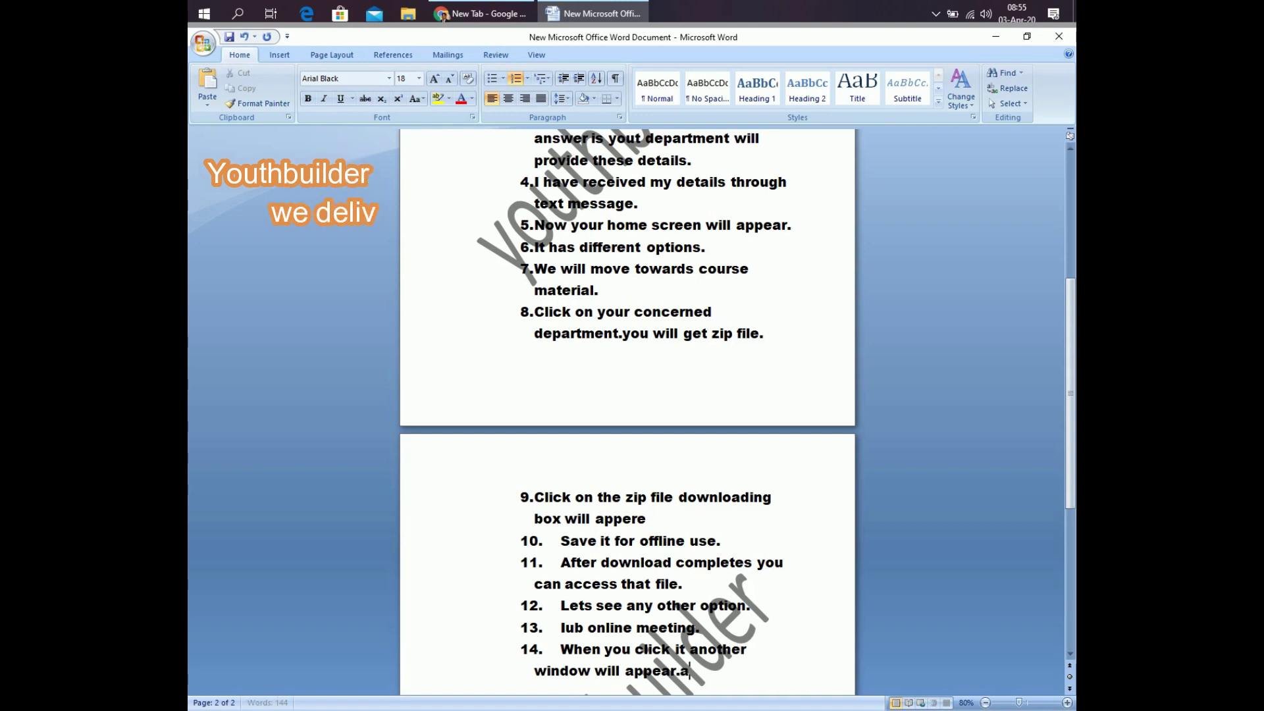
text(a)
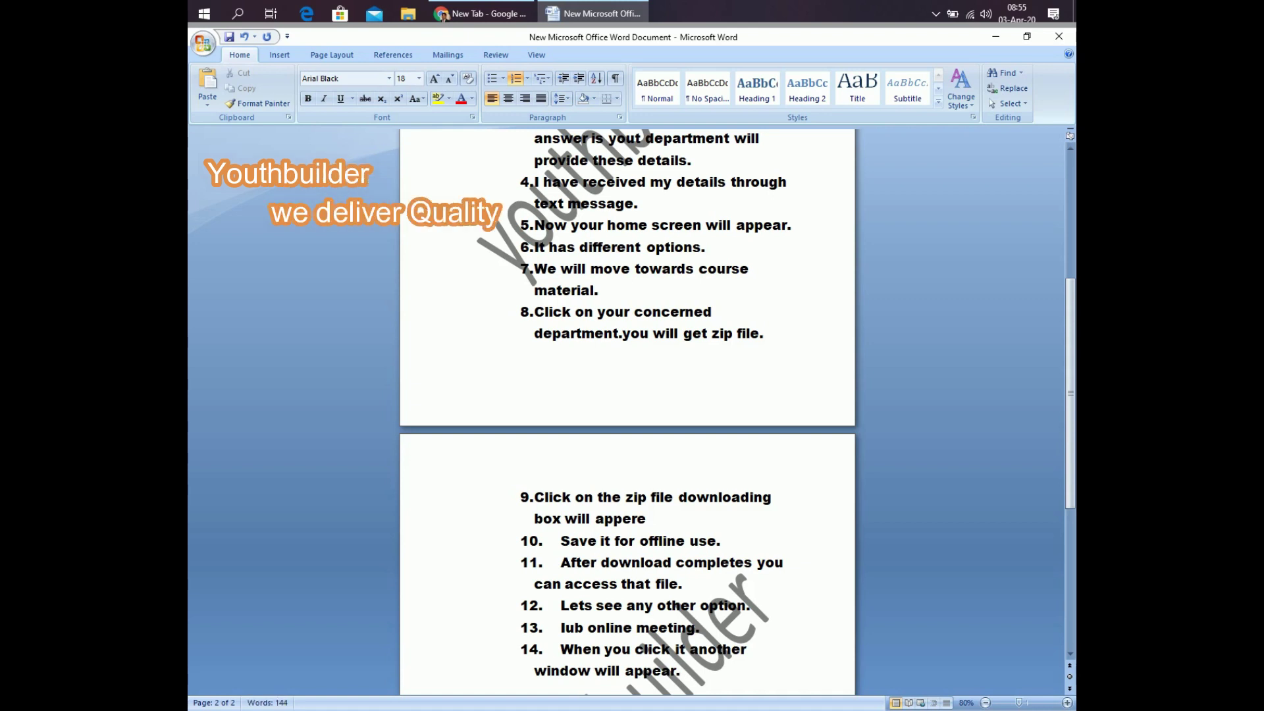
text(just )
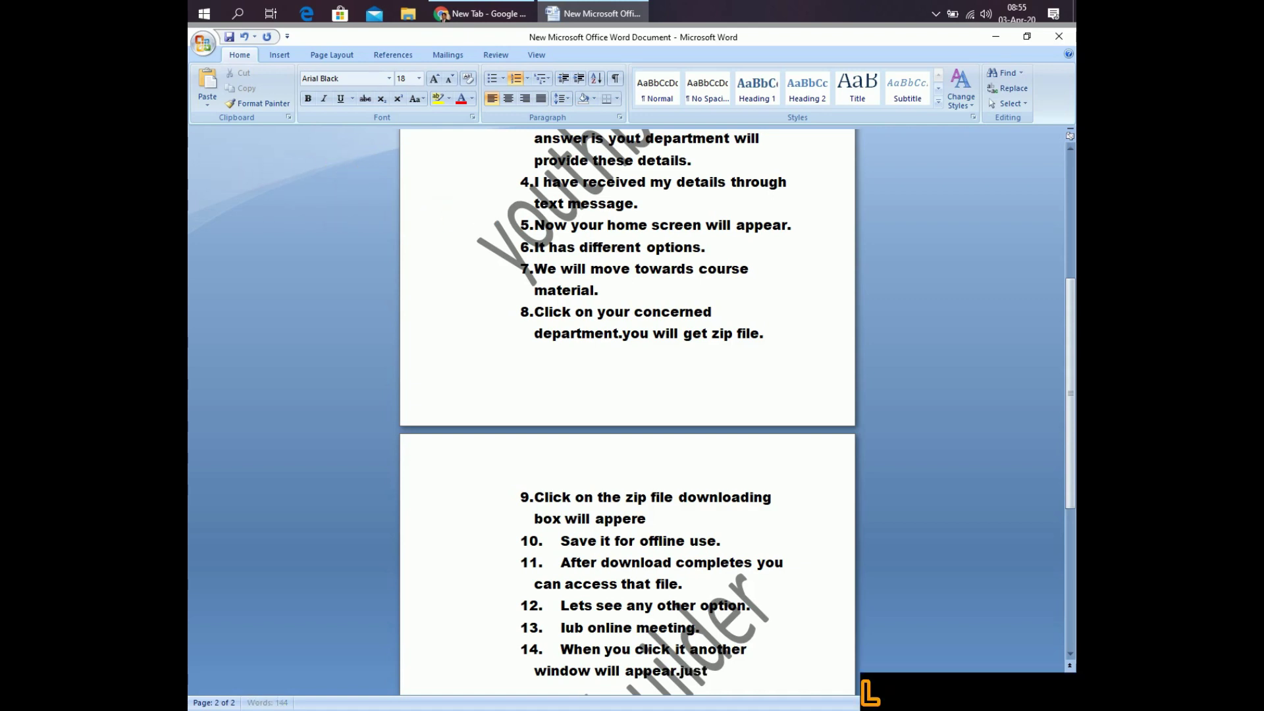
text(enter)
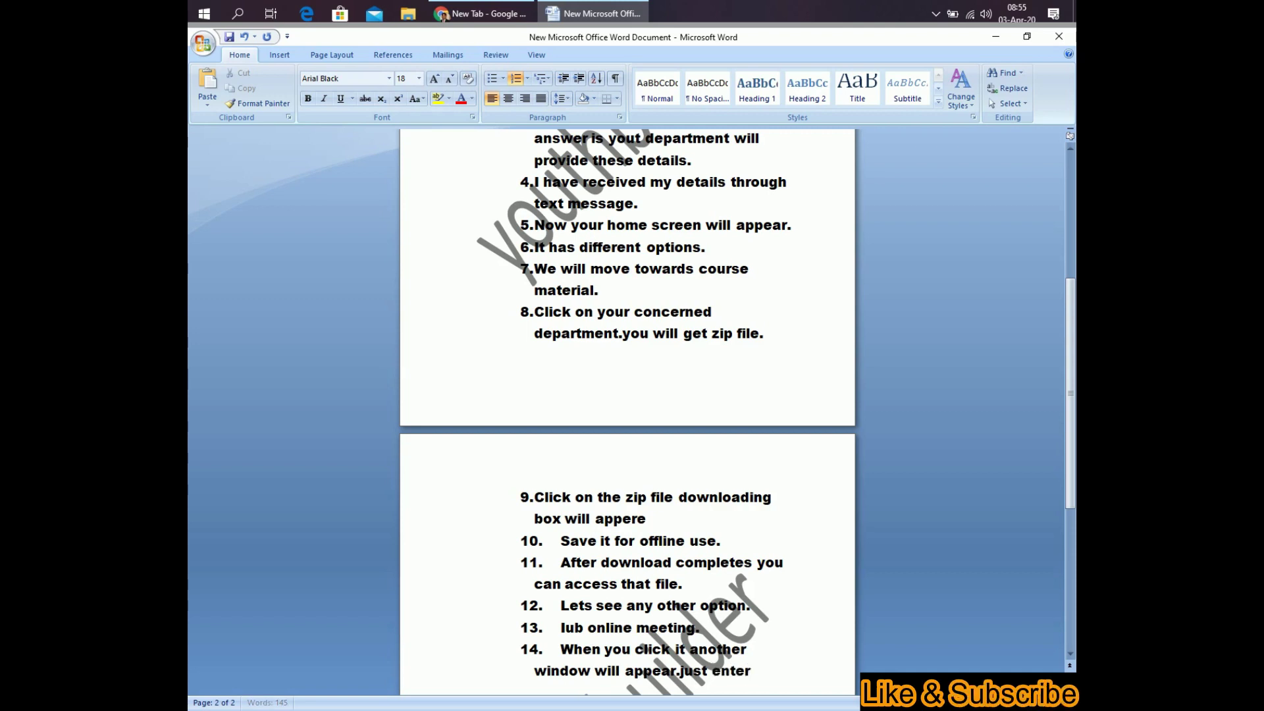
text( your d)
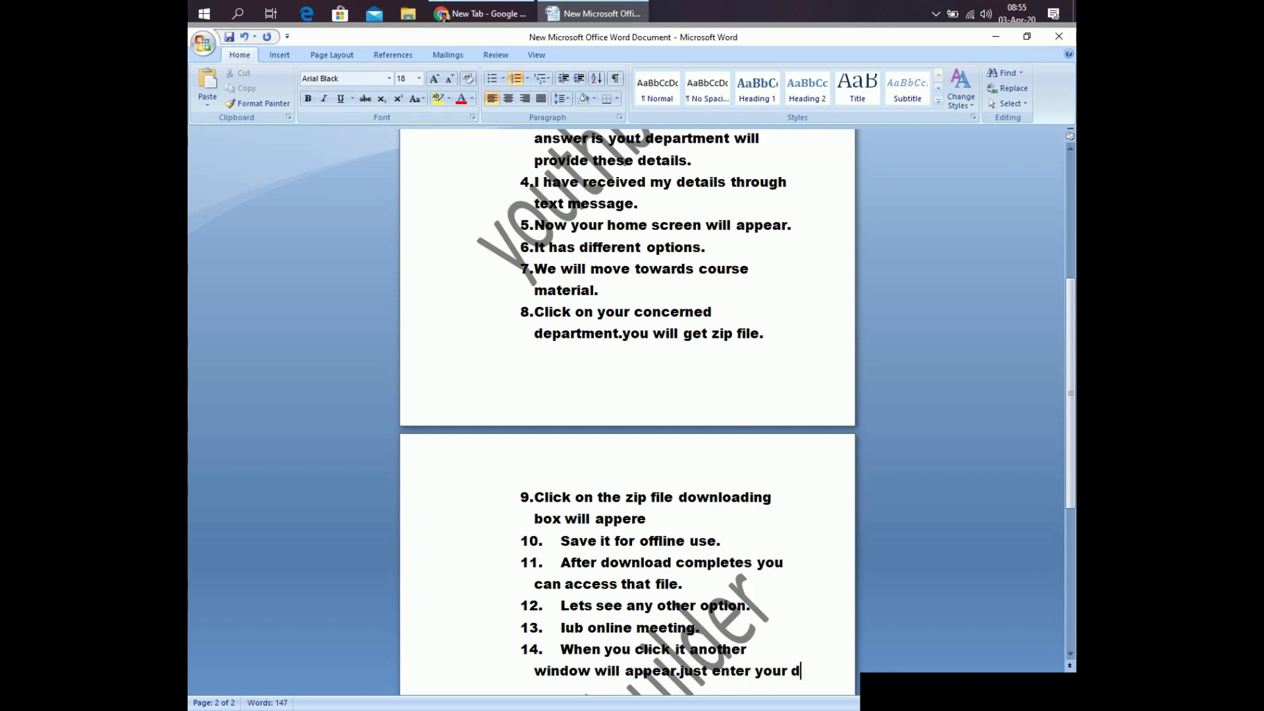
text(t)
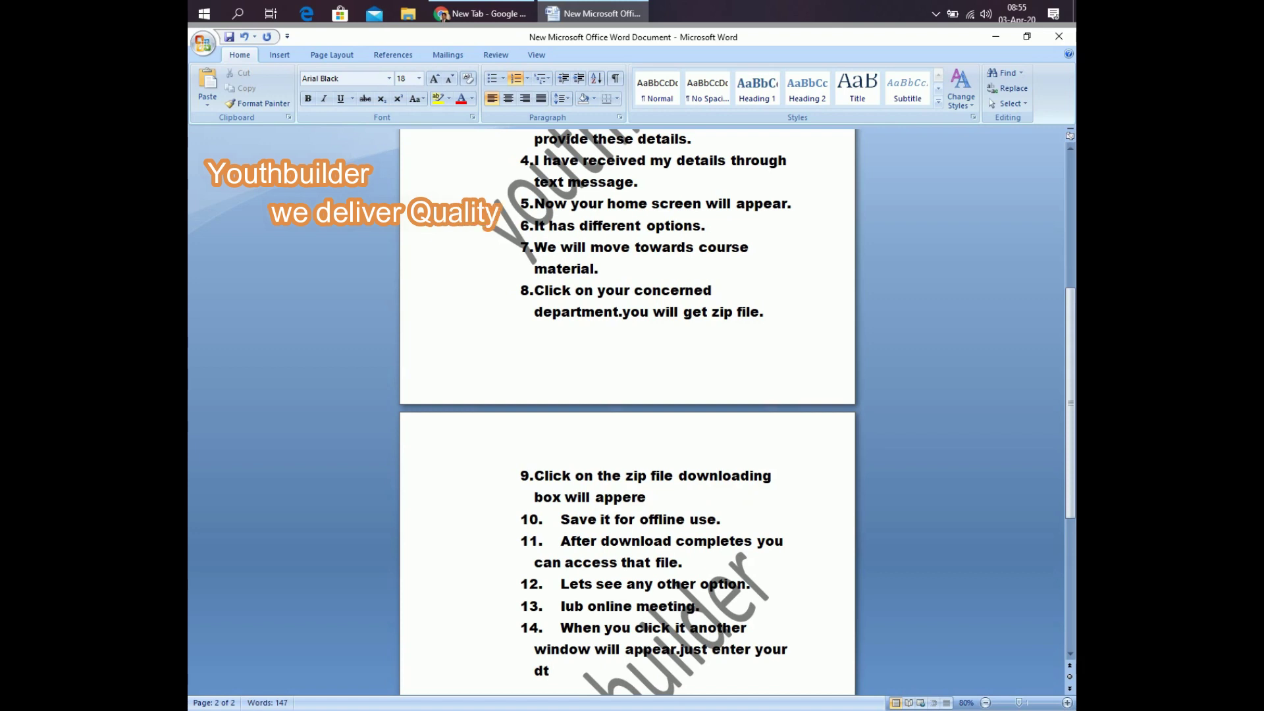
text(a)
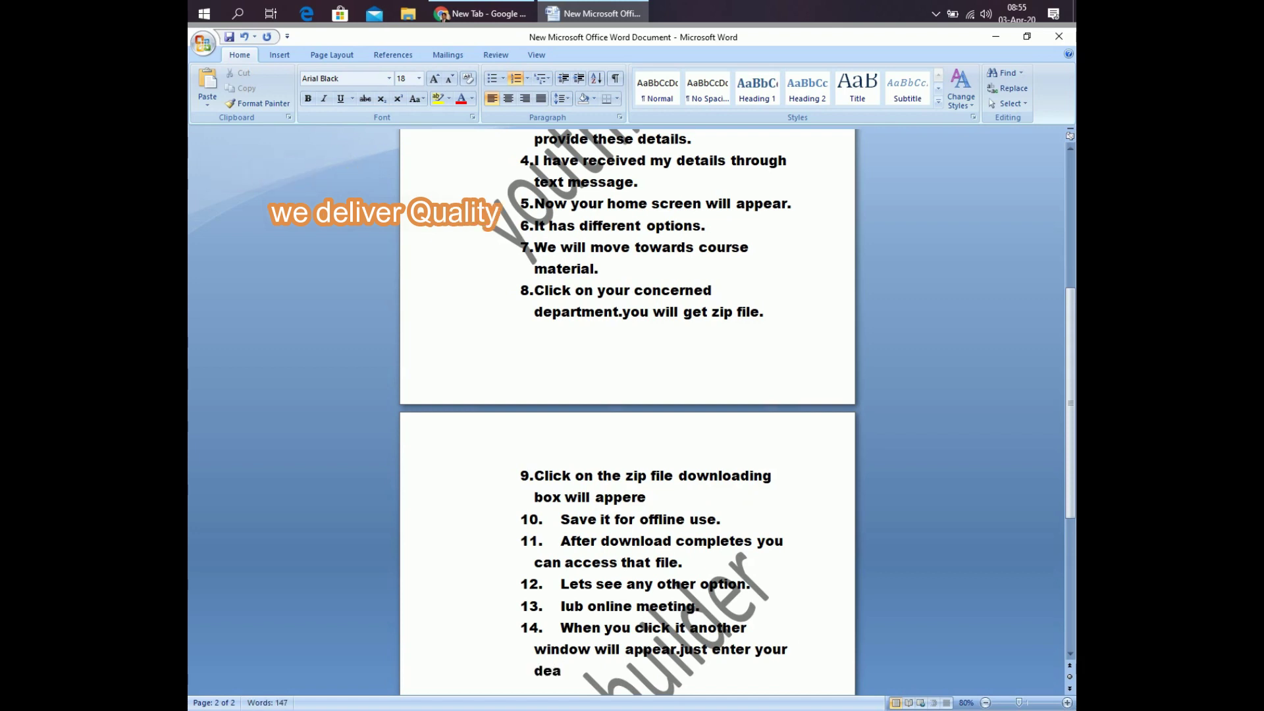
key(BackSpace)
text(tails)
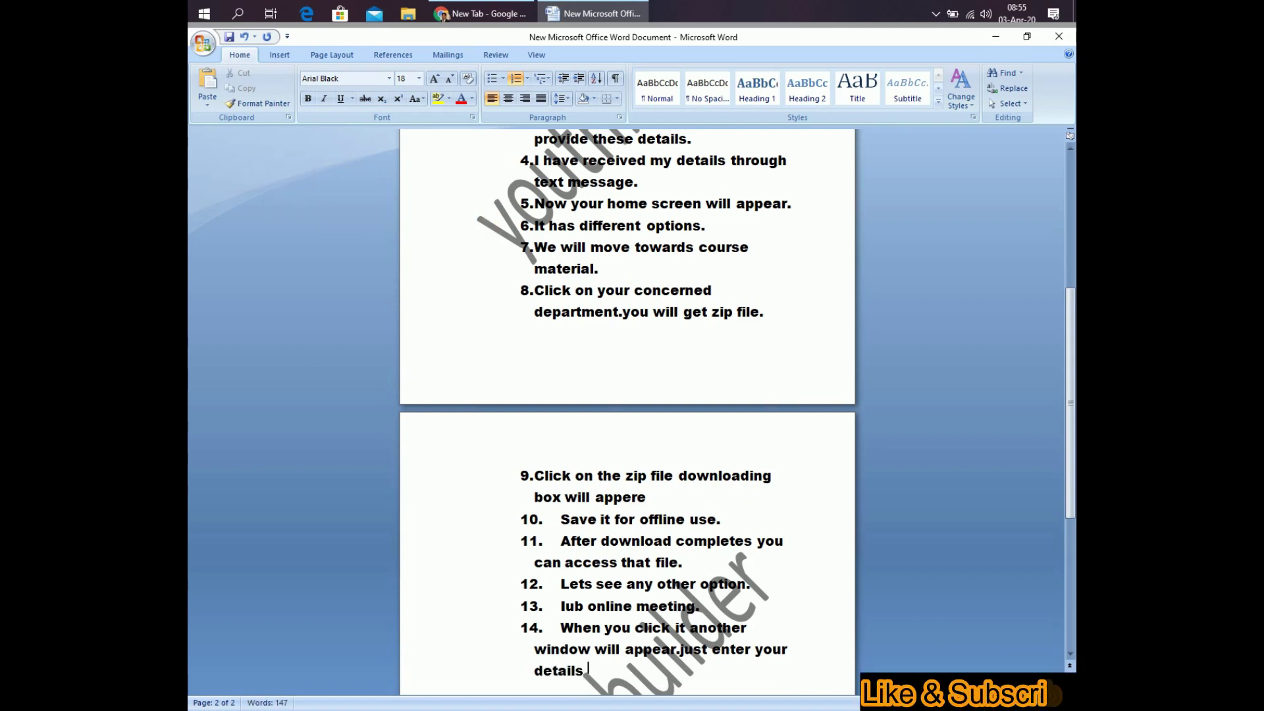
text( to jo)
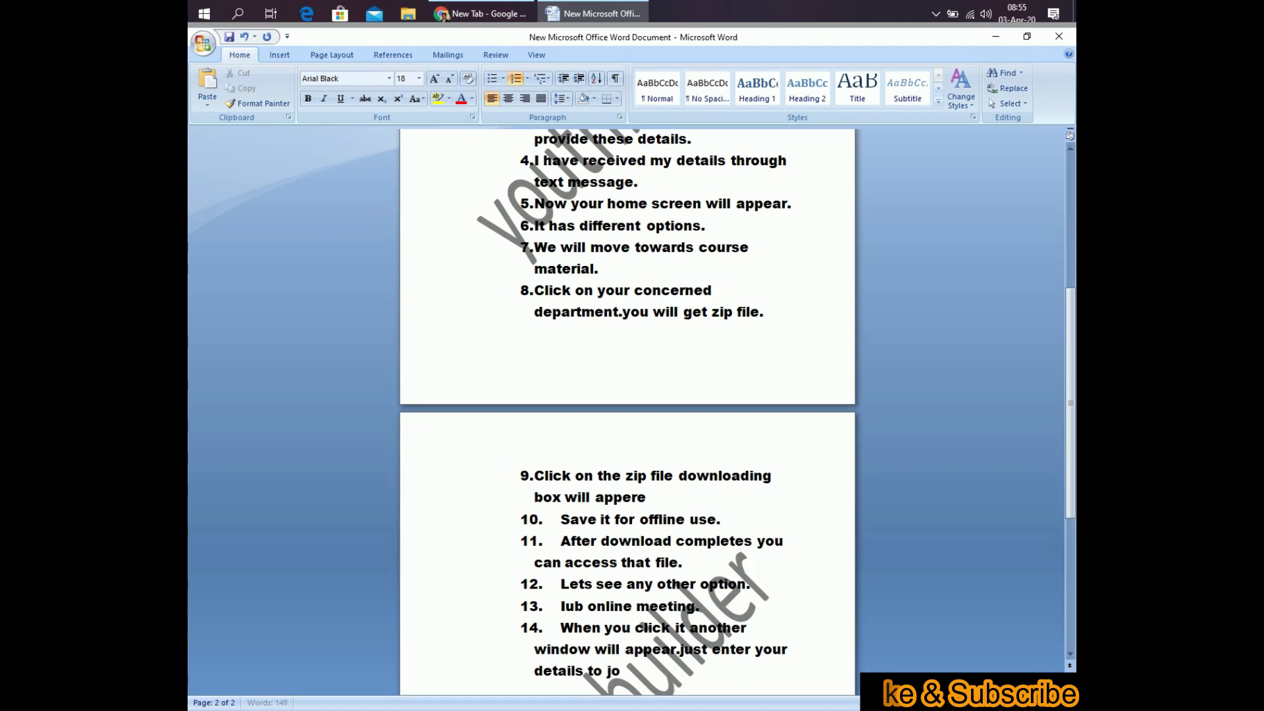
text(in s)
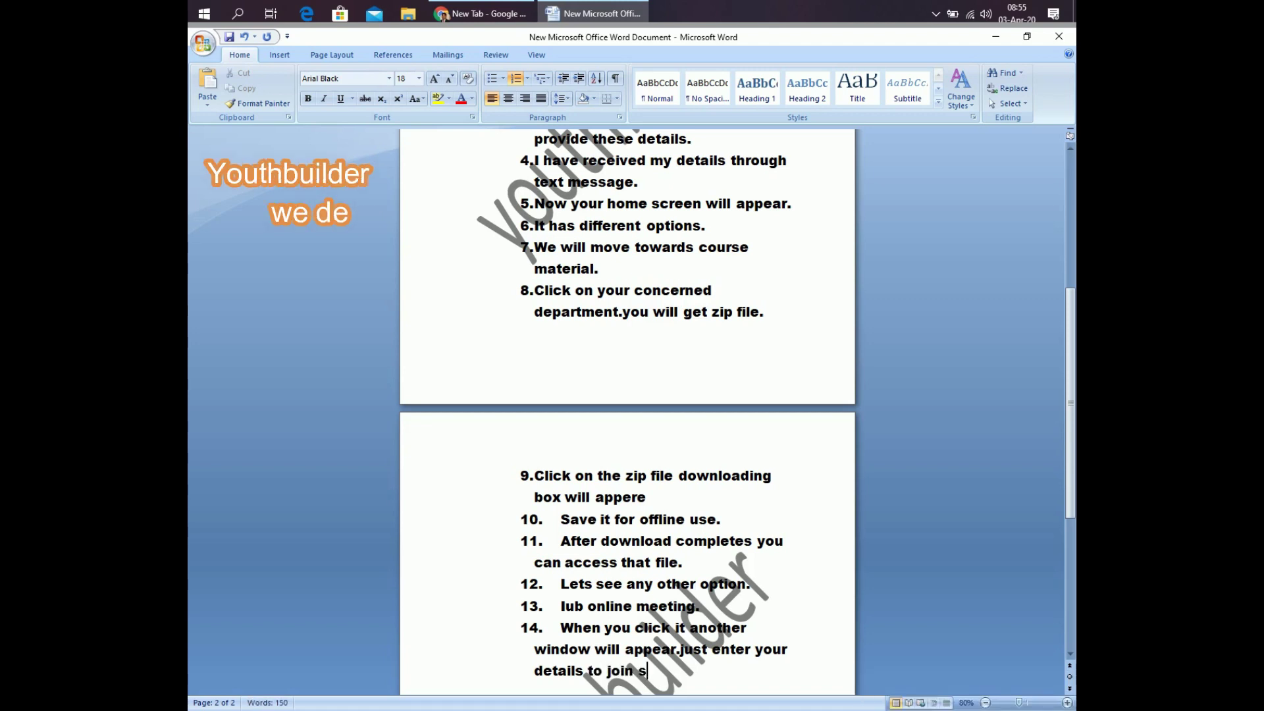
text(tuden)
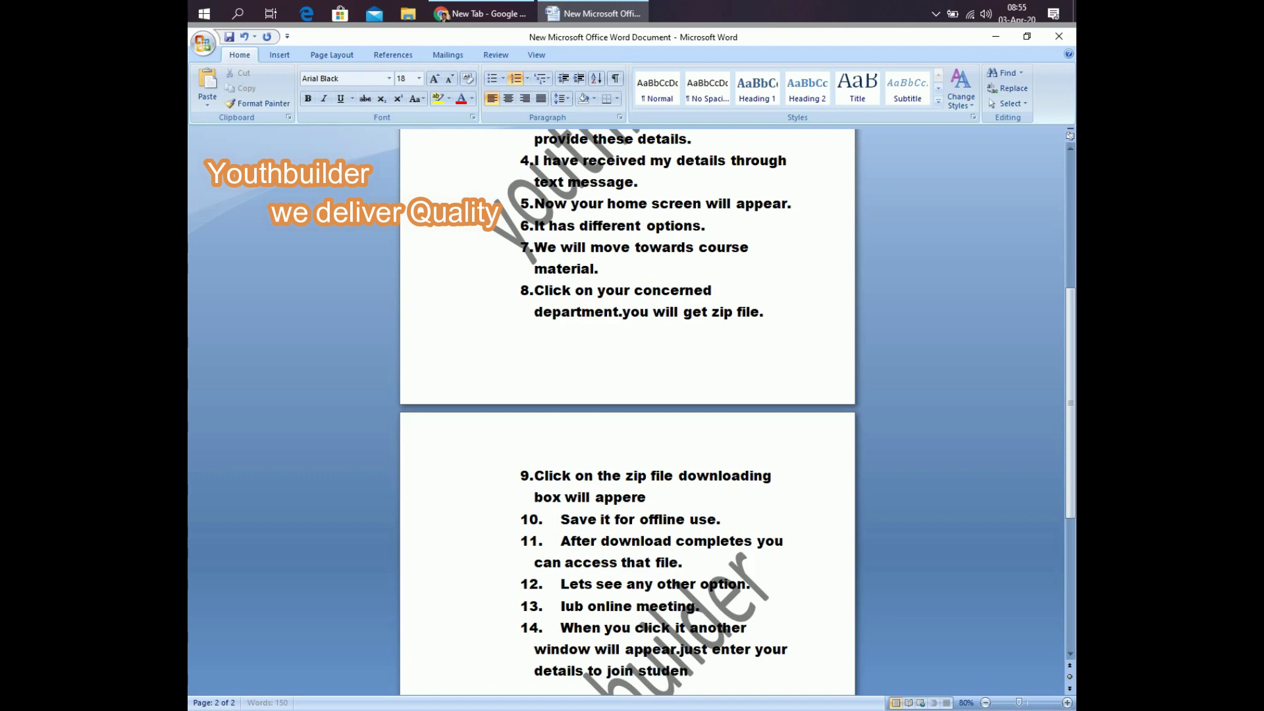
text(t meeti)
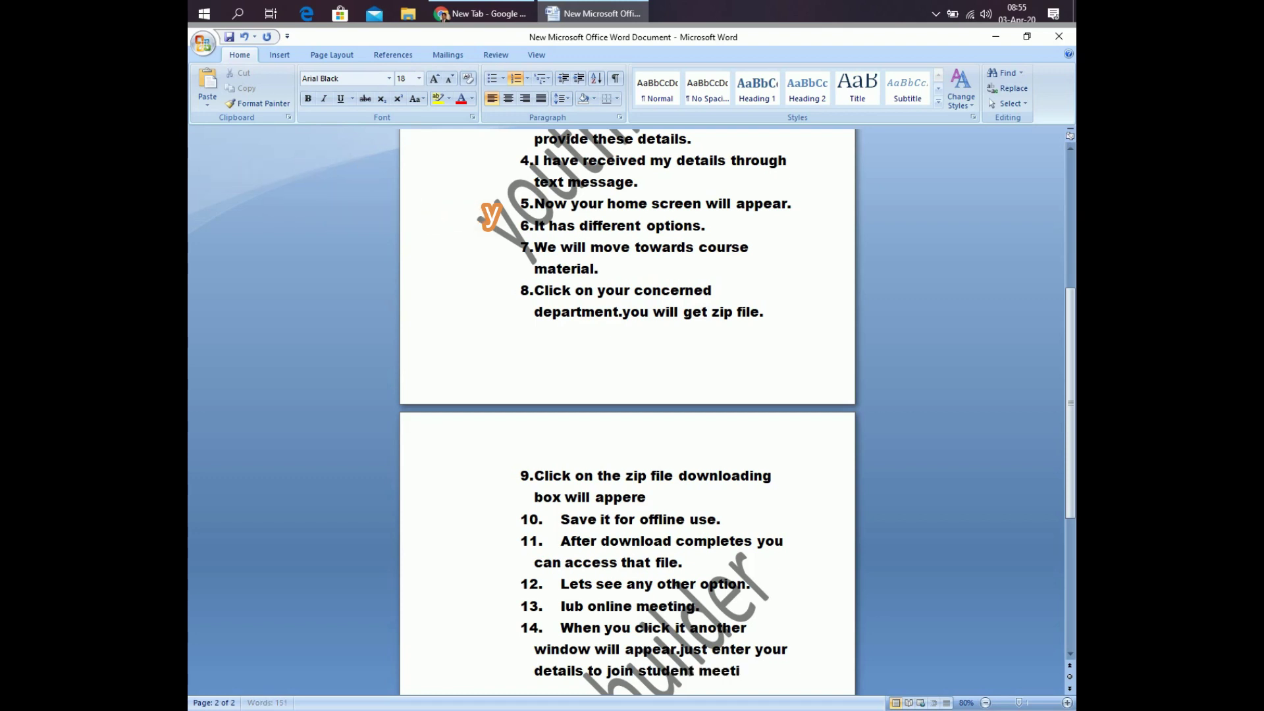
text(ng)
Add item 15 reading 'Other option is iub online classrooms', correcting the 'onlein' typo.
key(Return)
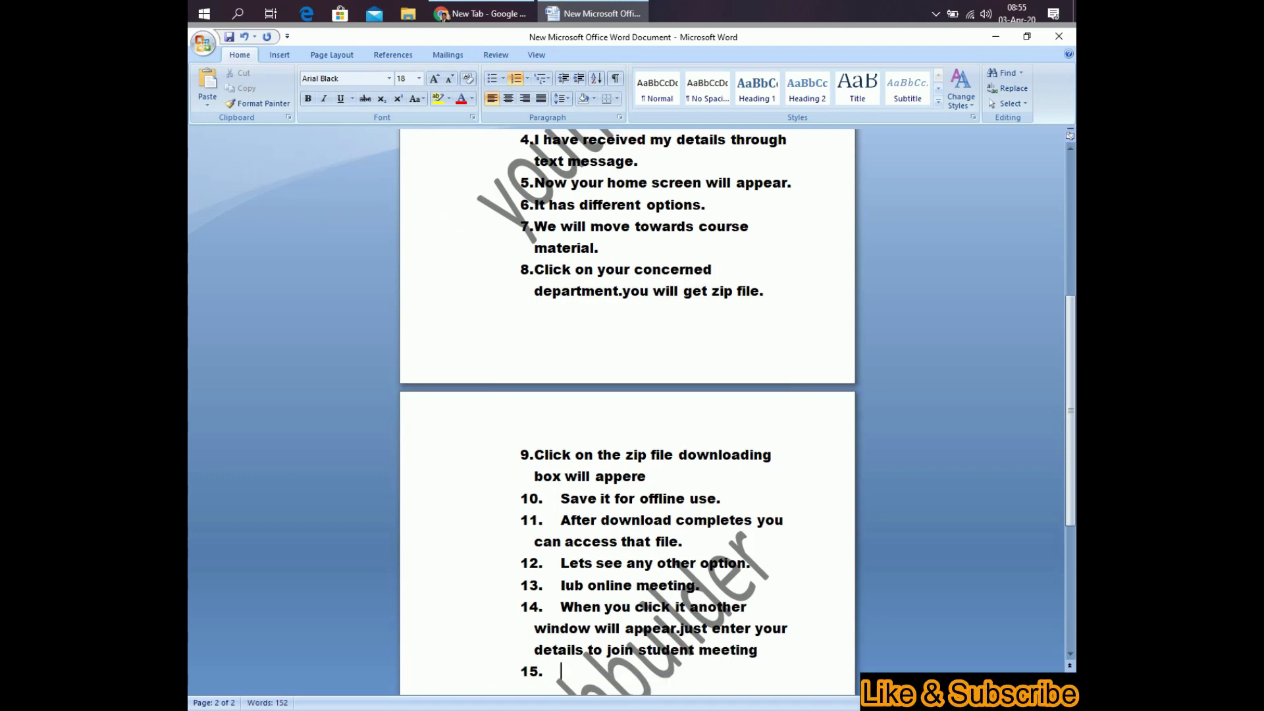
text(other)
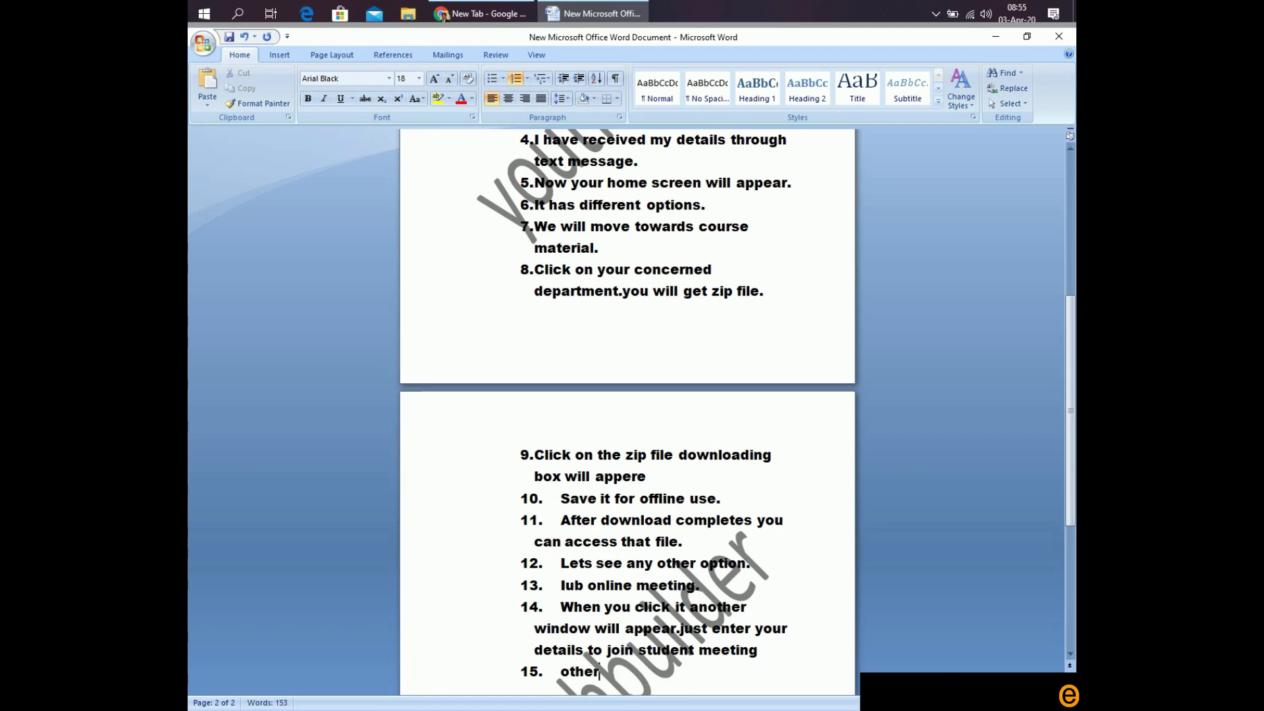
text( optio)
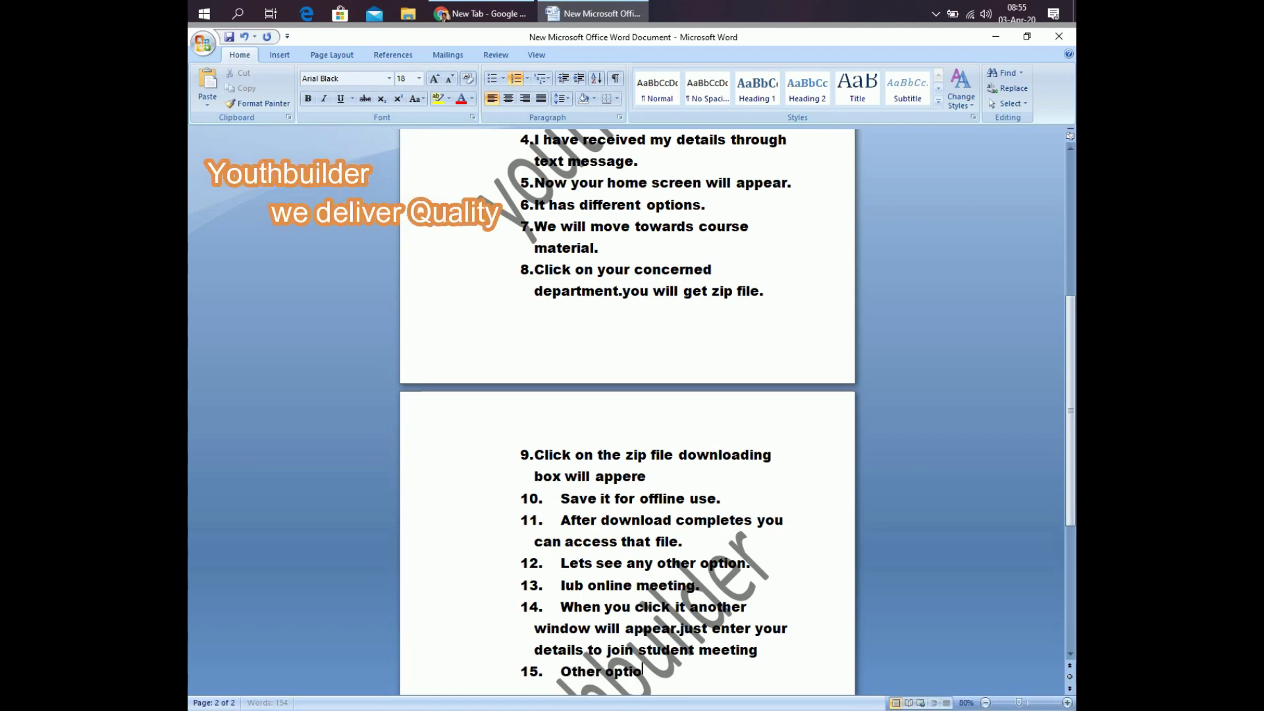
text(n is)
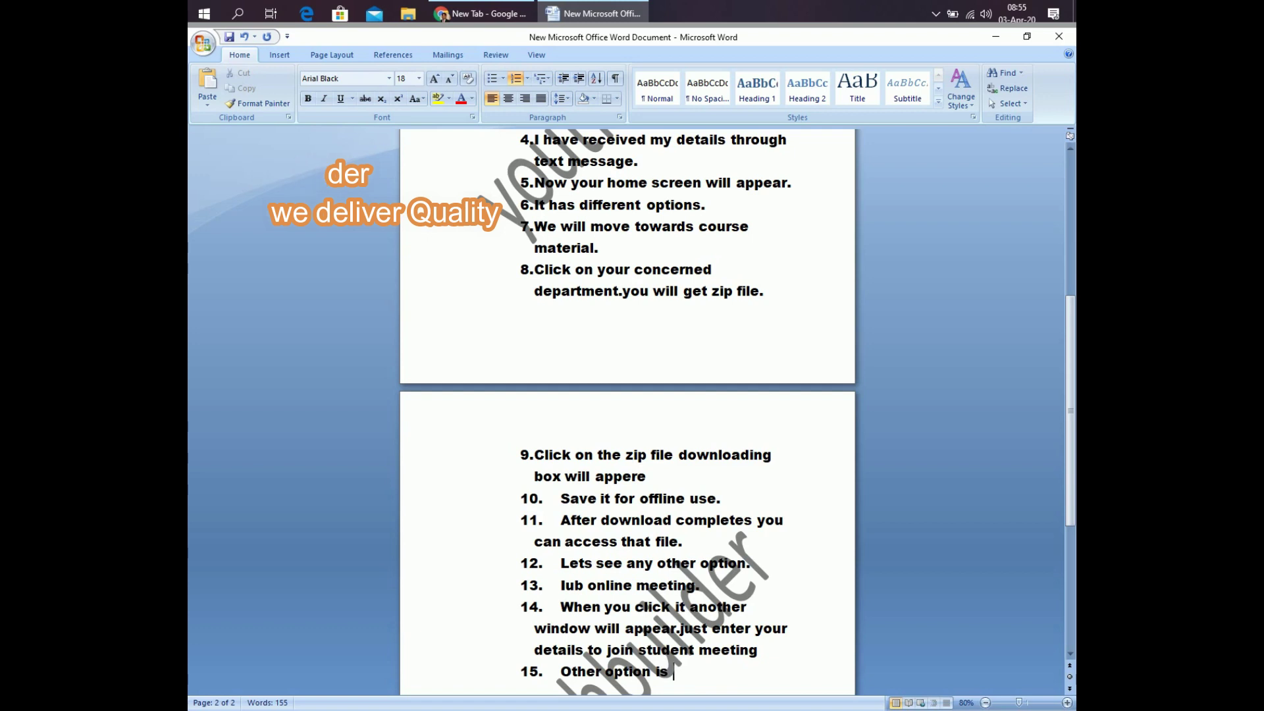
text( iub)
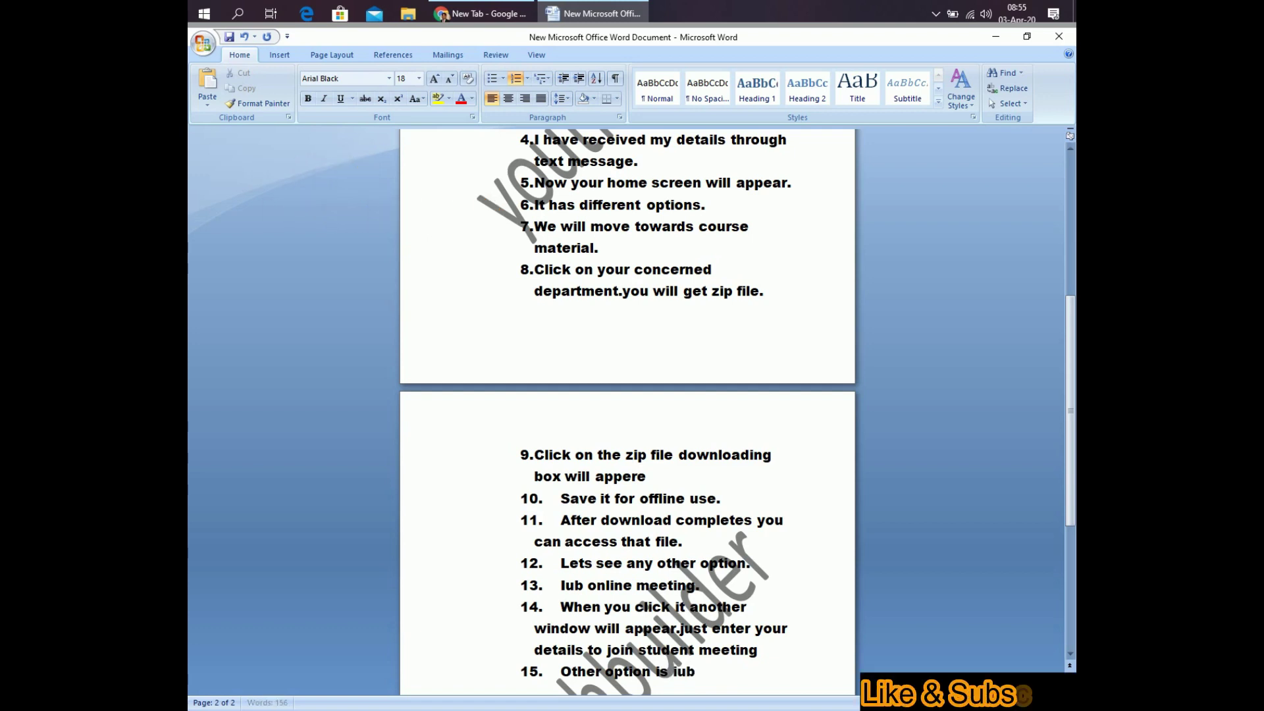
text( onlein)
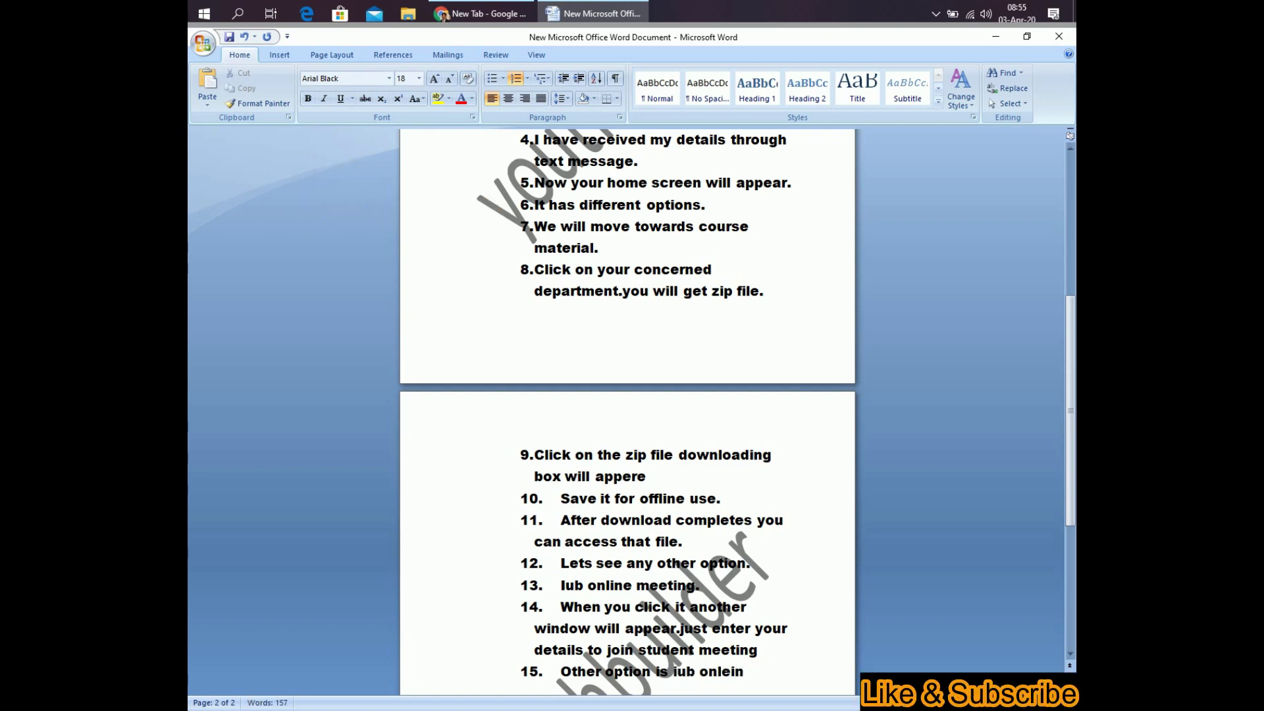
key(BackSpace)
key(BackSpace)
key(BackSpace)
text(ne)
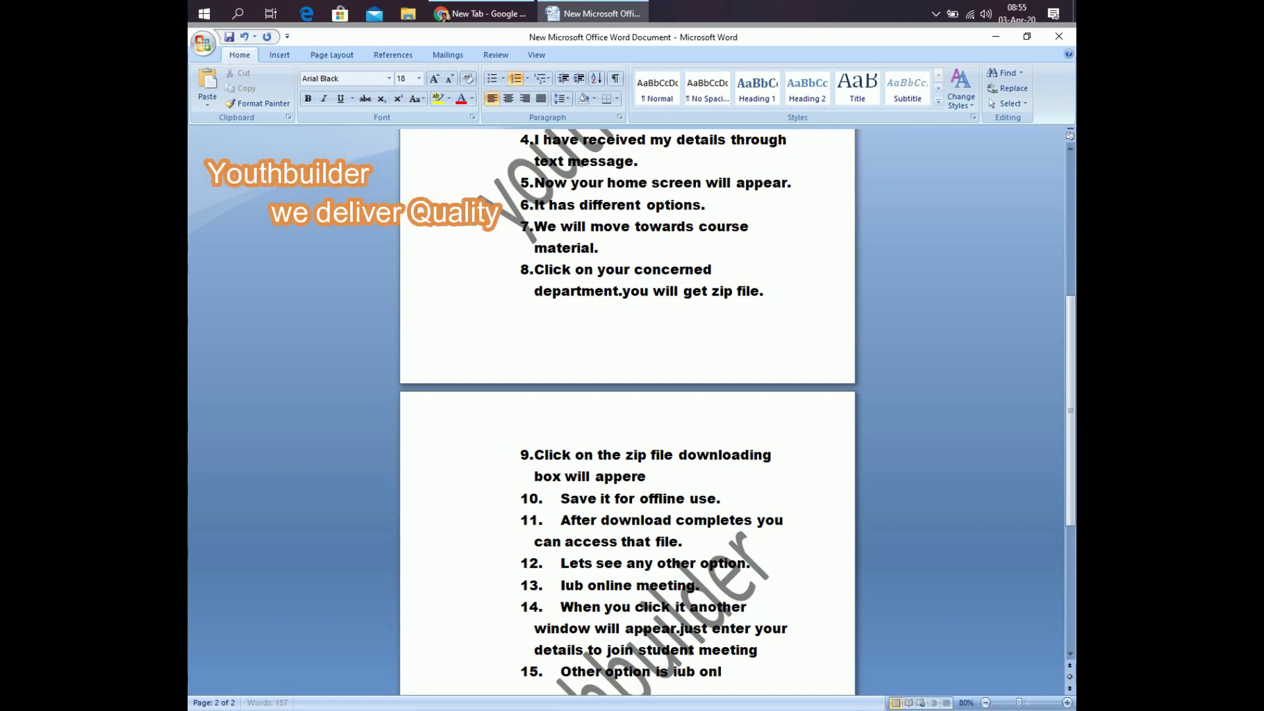
text(ne clas)
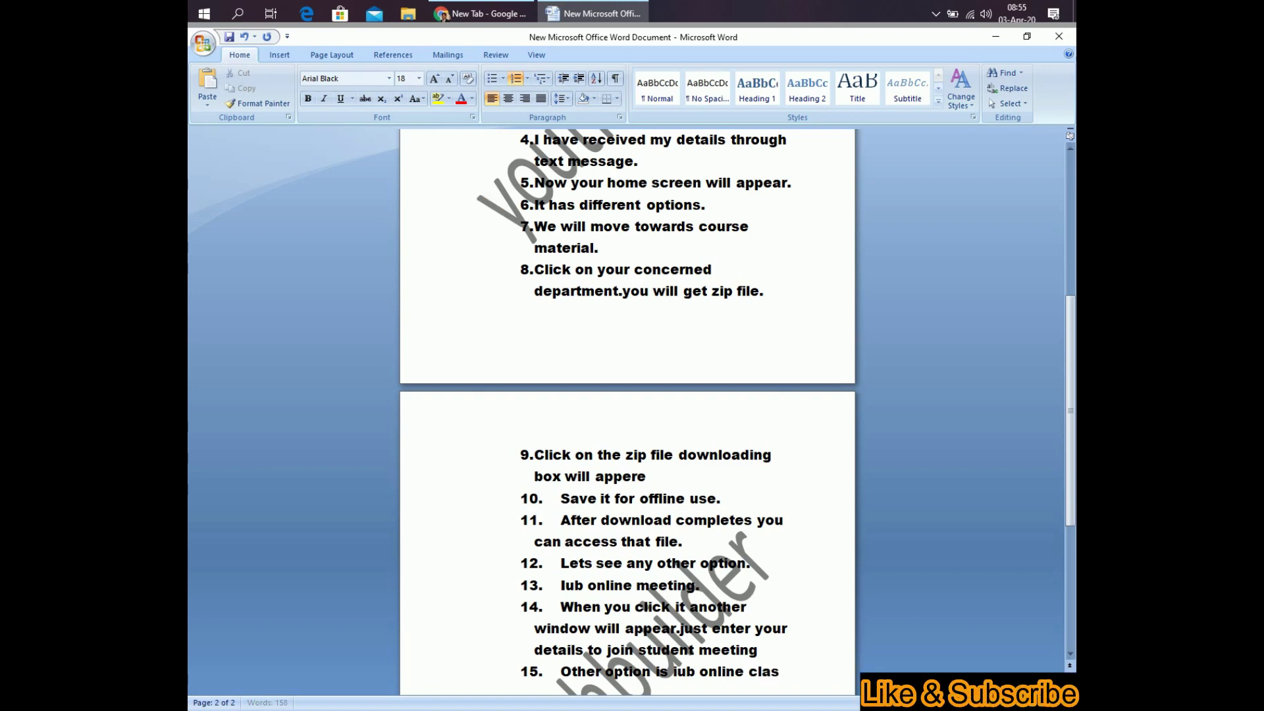
text(sro)
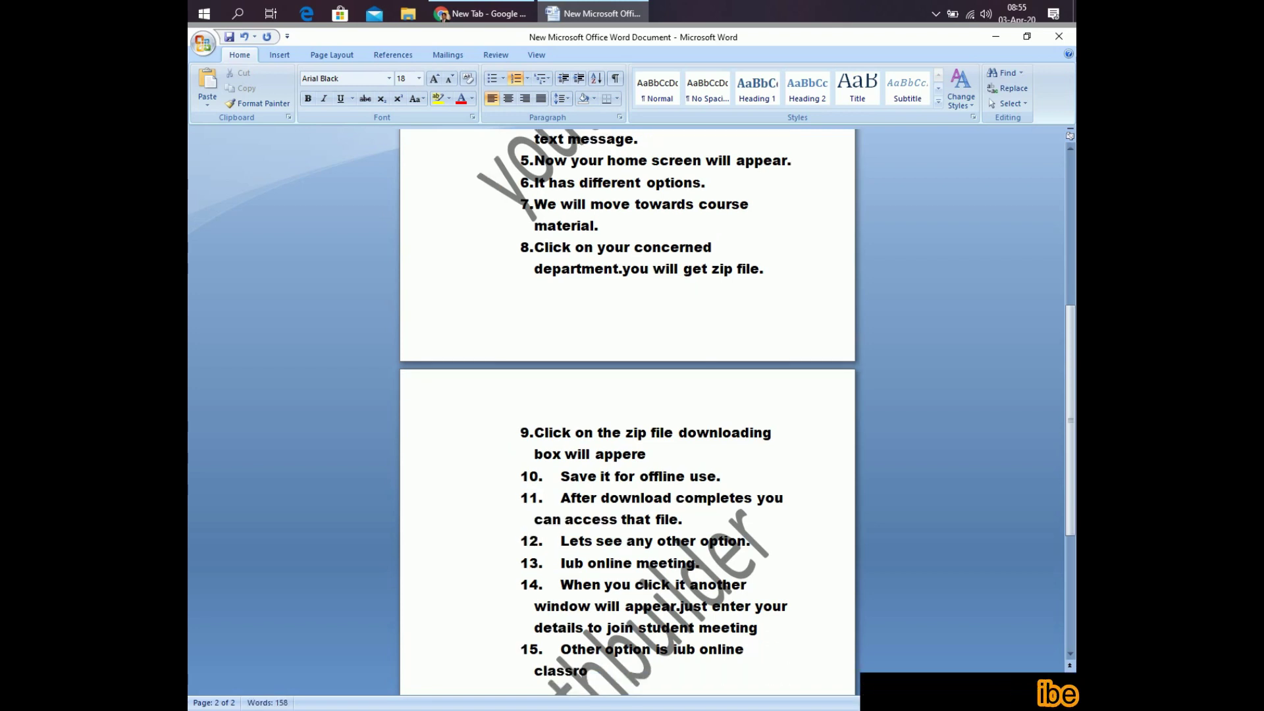
text(oms.)
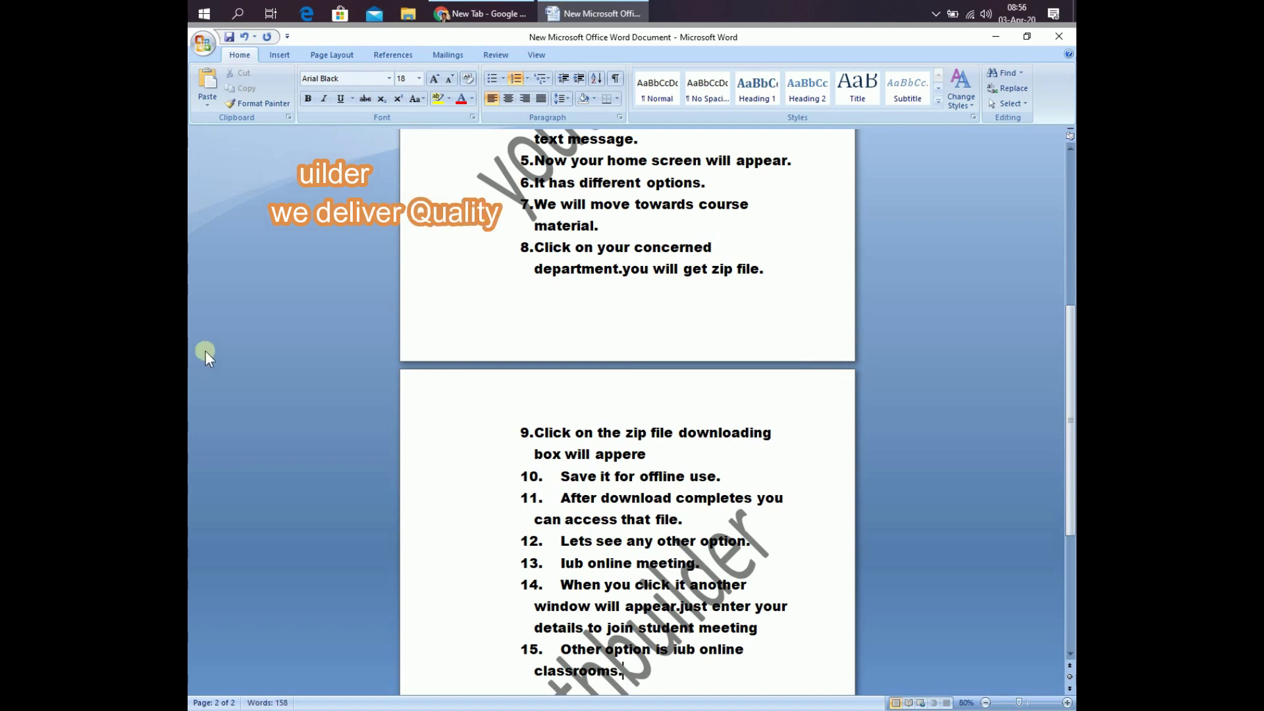
Close the New Tab and Jitsi Meet tabs, preview IUB Online Class Room, then close it.
click(477, 13)
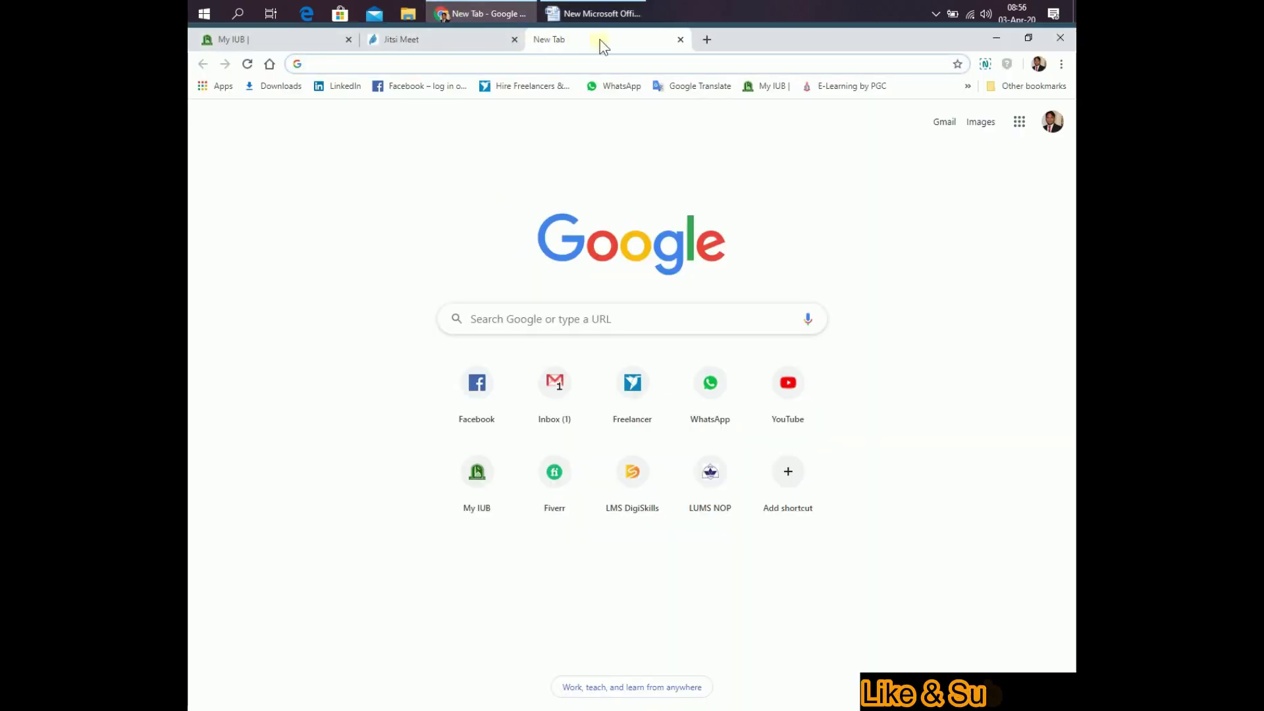
click(679, 41)
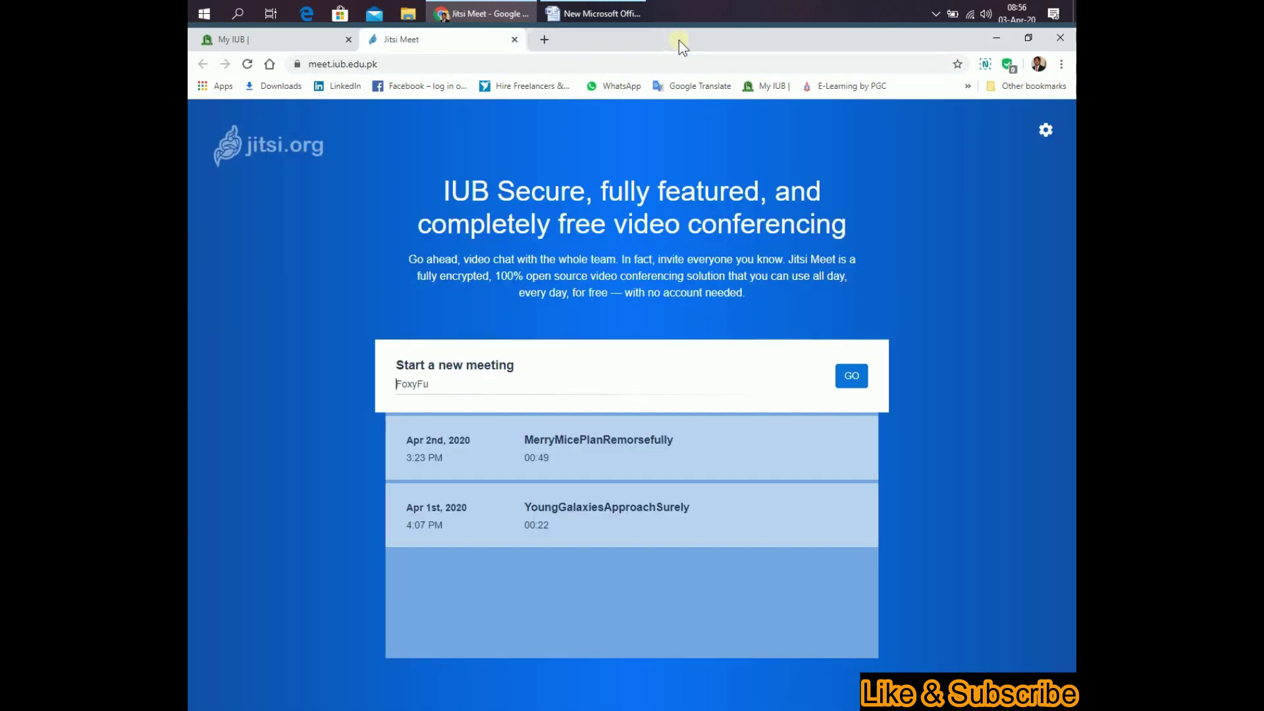
click(514, 40)
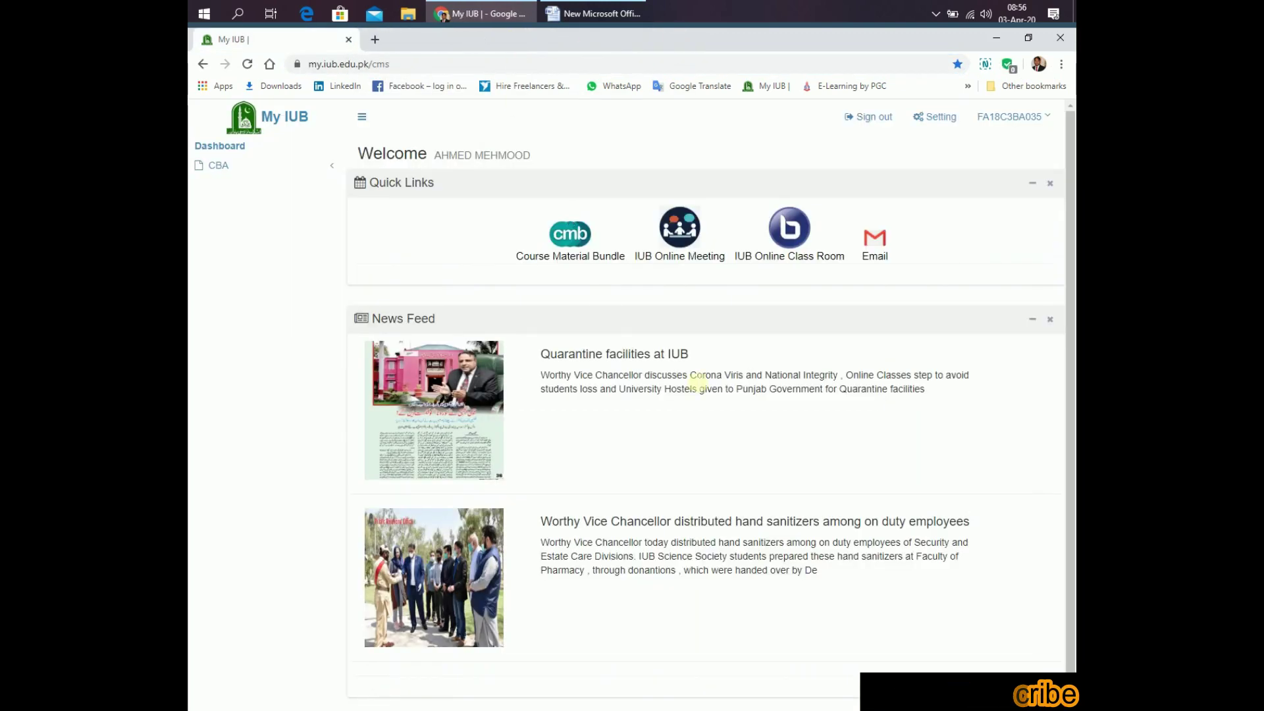
click(793, 233)
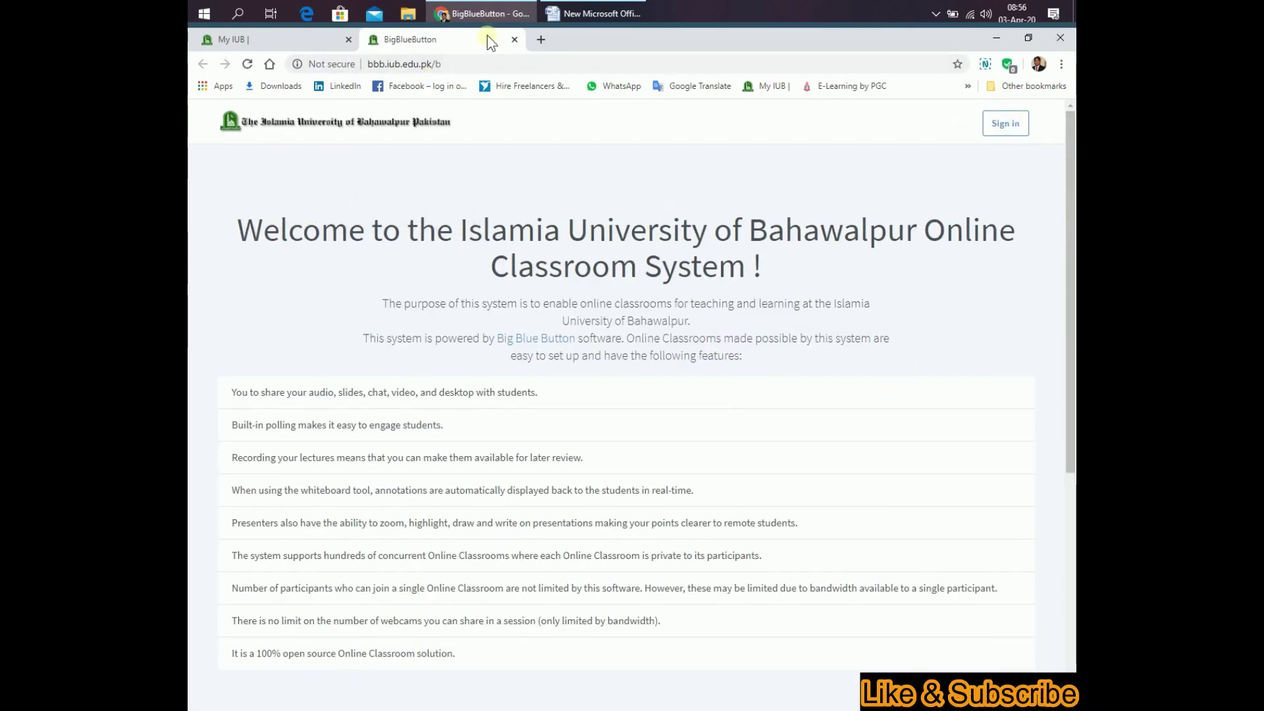
click(514, 41)
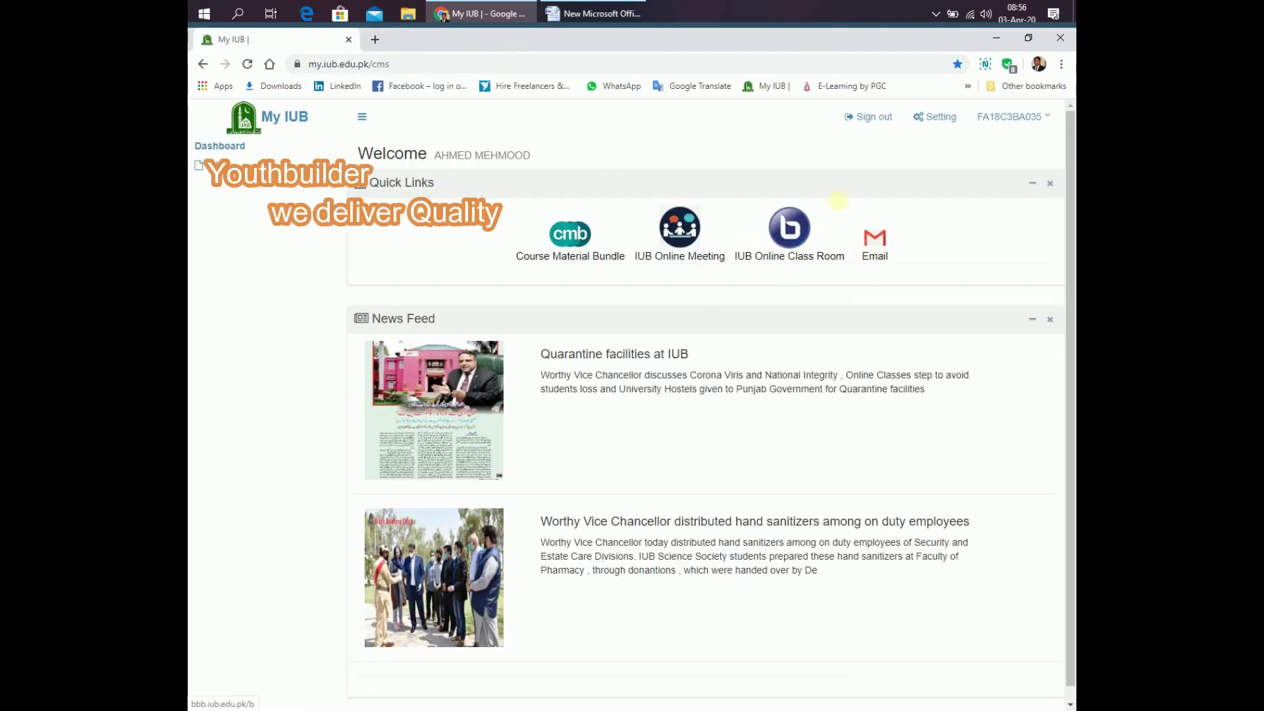
In Word, add item 16: 'We can also change theme of our portal'.
click(591, 13)
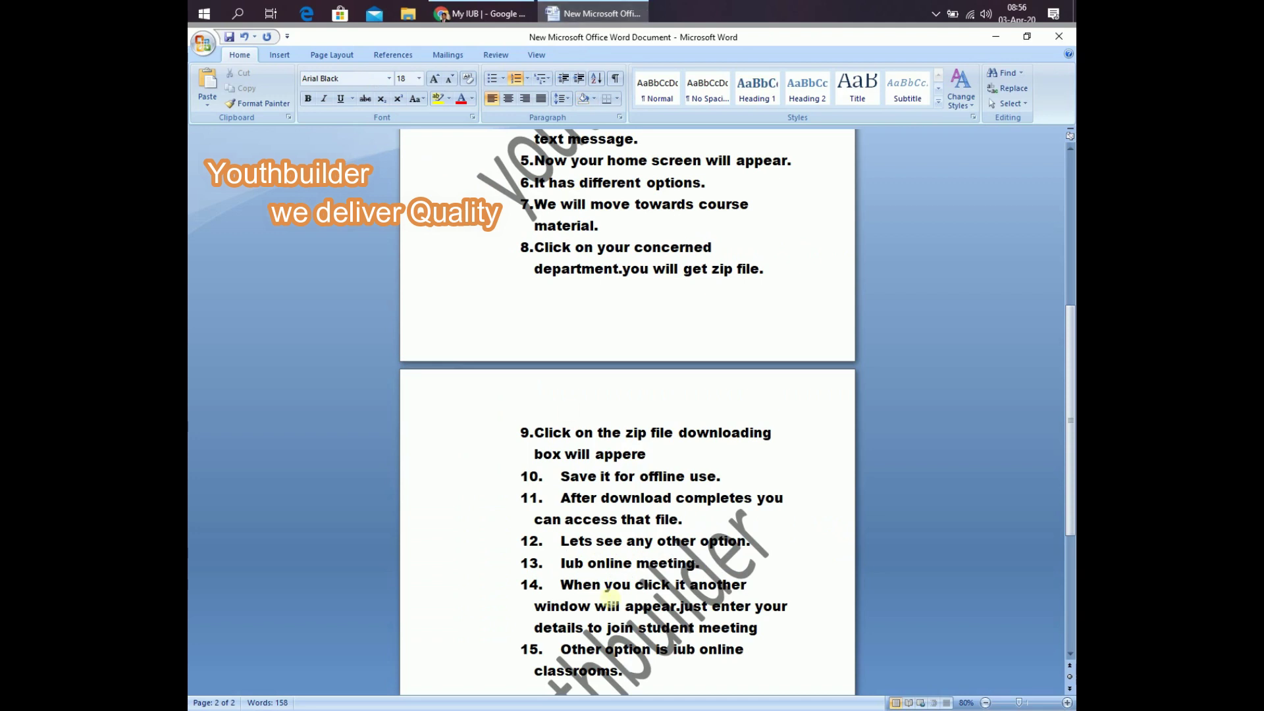
key(Return)
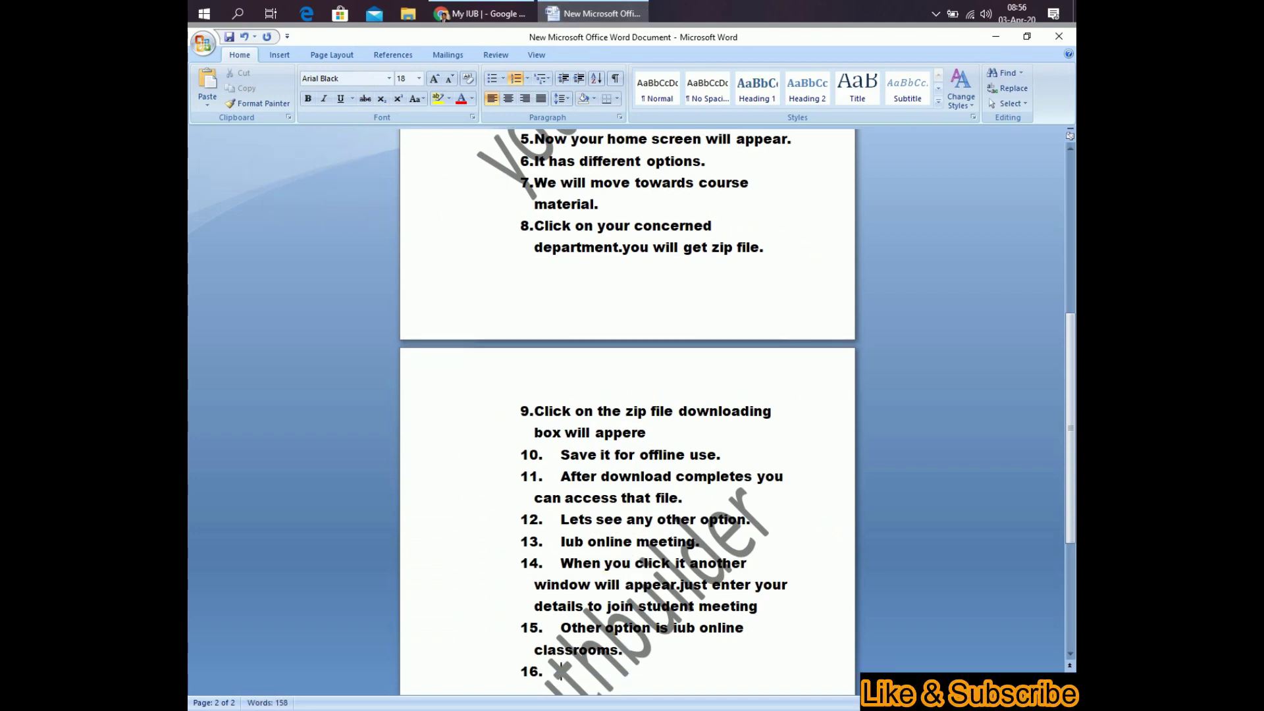
text(We)
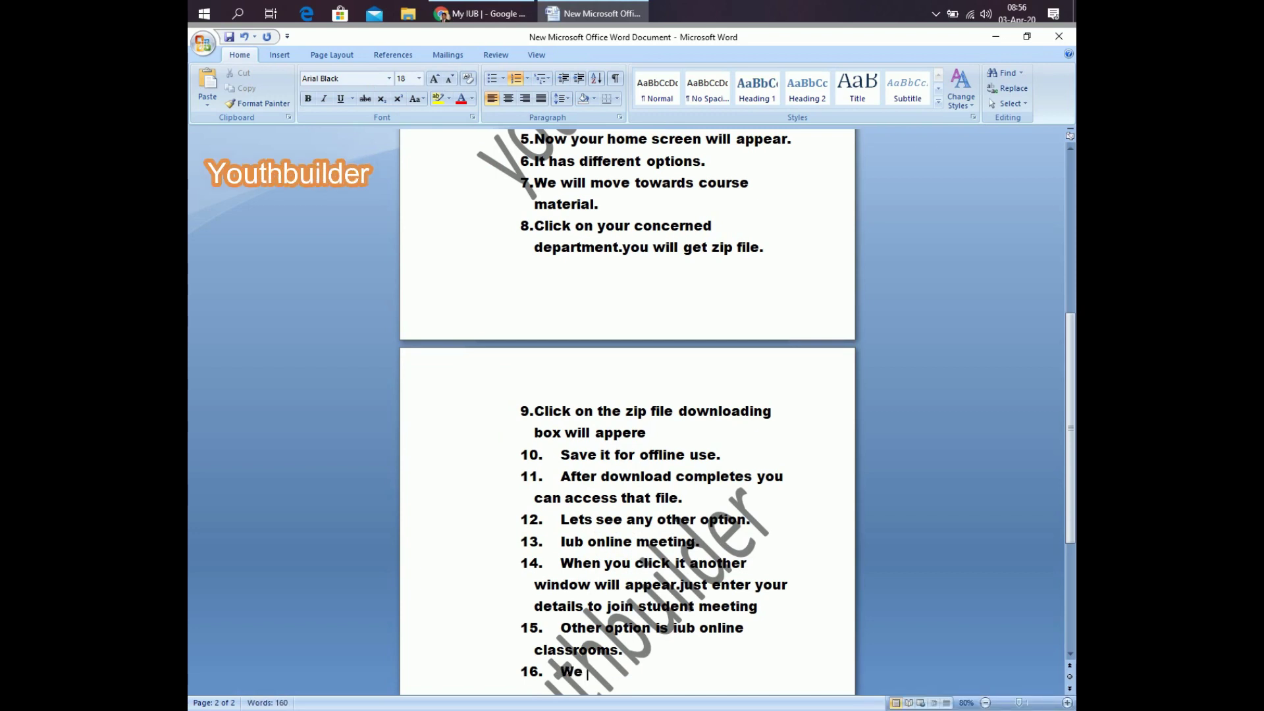
text( can als)
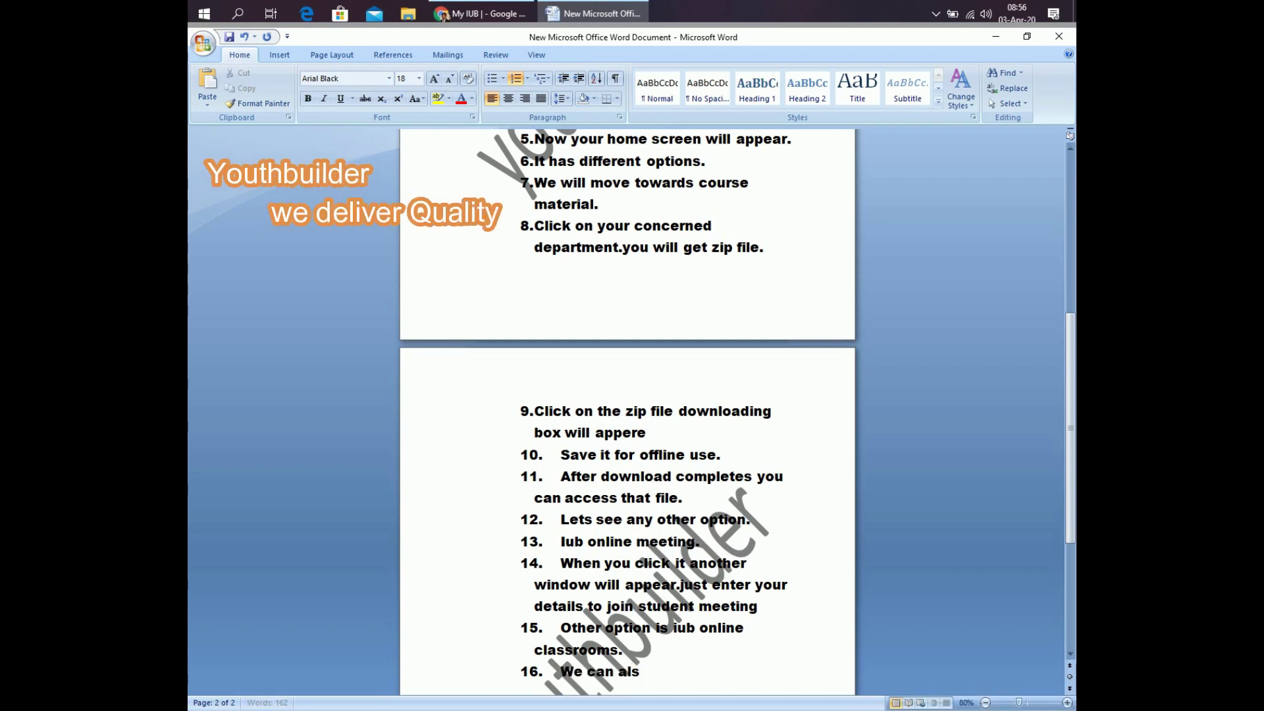
text(o cha)
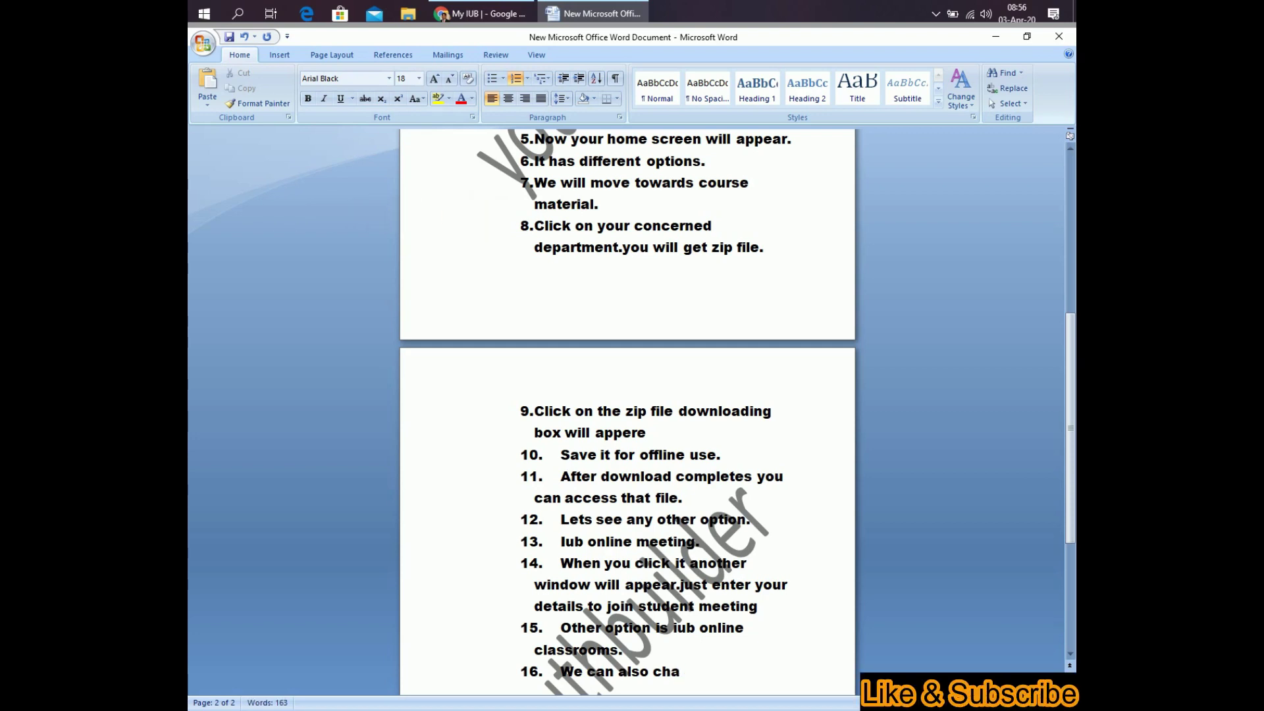
text(ge)
key(BackSpace)
key(BackSpace)
key(BackSpace)
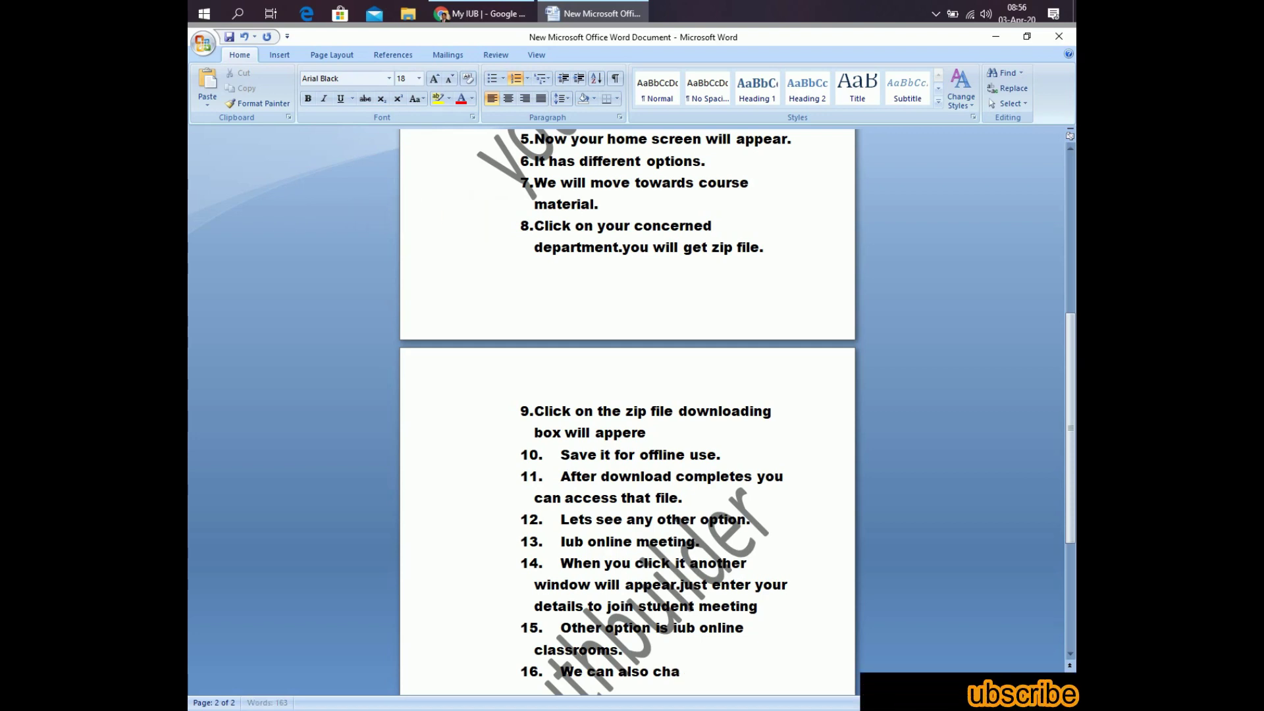
text(nge)
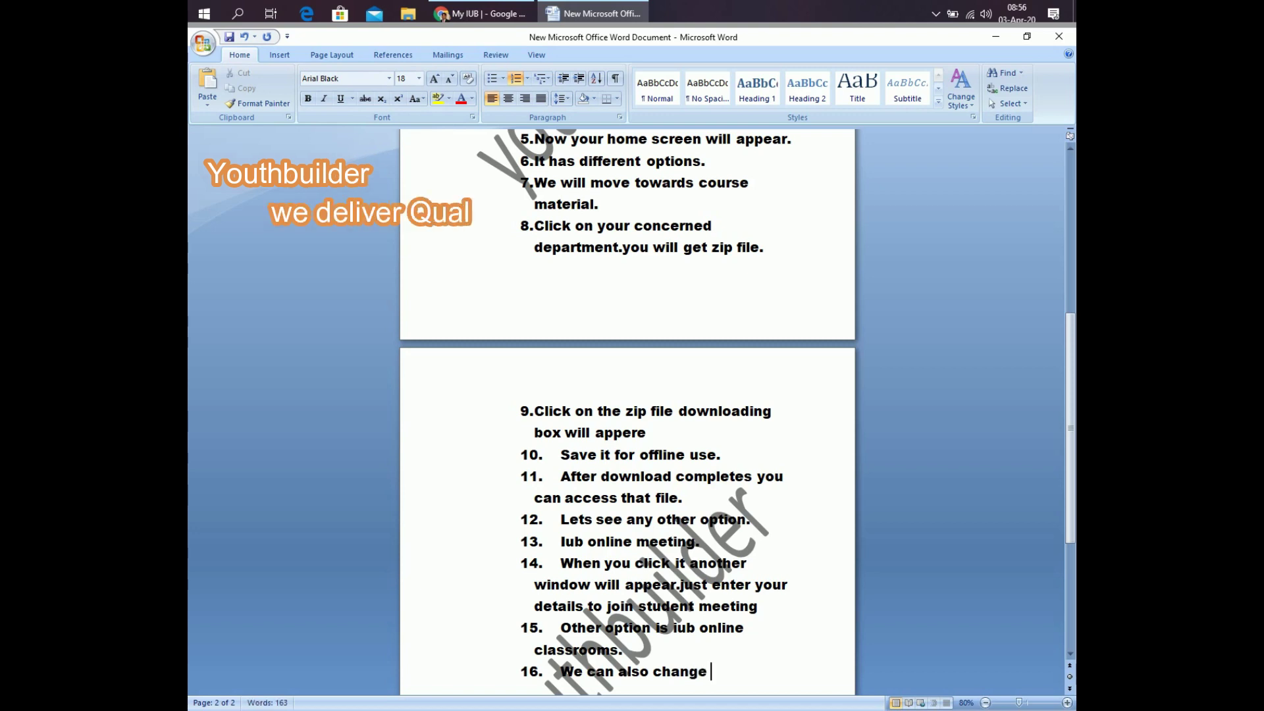
text( theme)
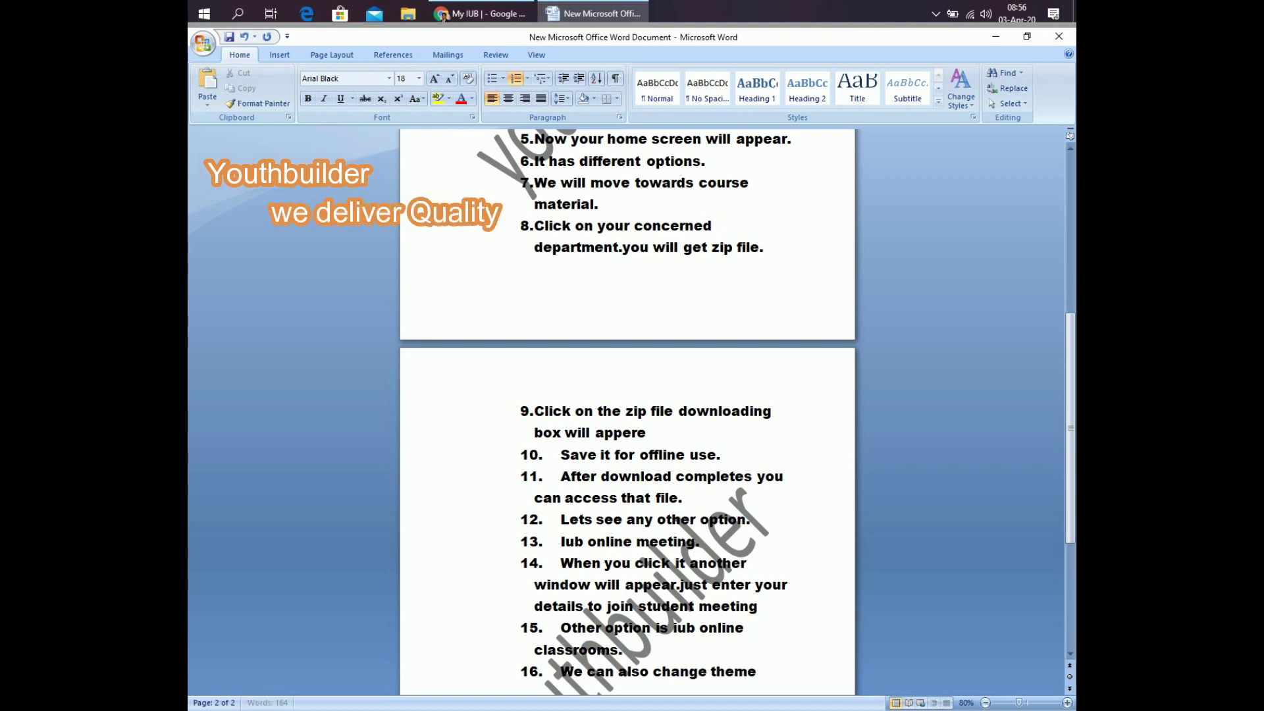
text( of our)
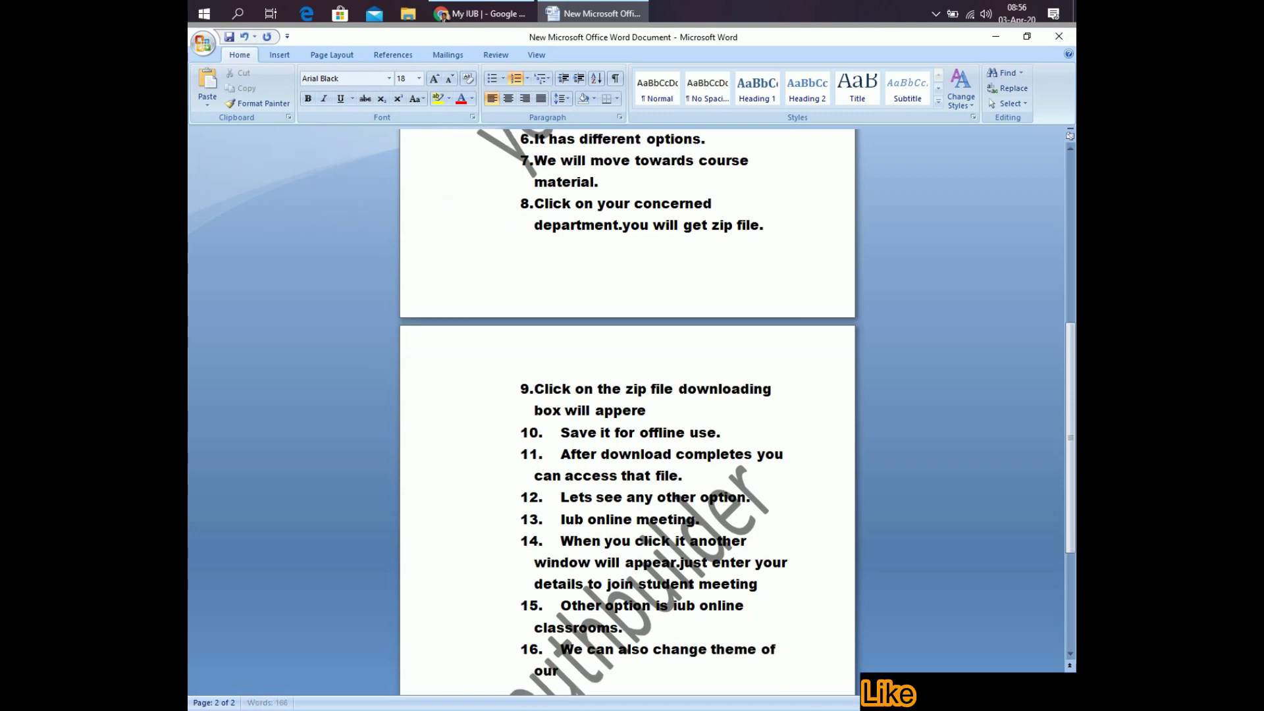
text( porta)
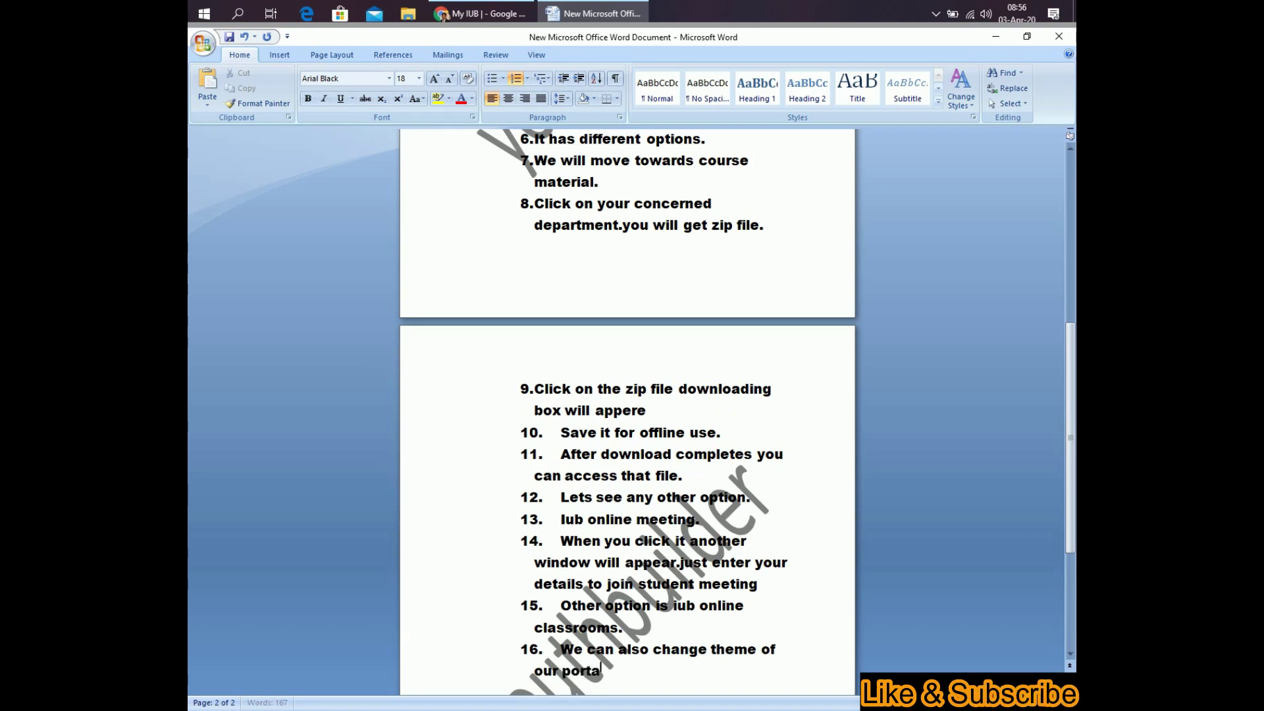
text(l)
Add item 17: 'Just go to the setting to change theme.', fixing typos along the way.
key(Return)
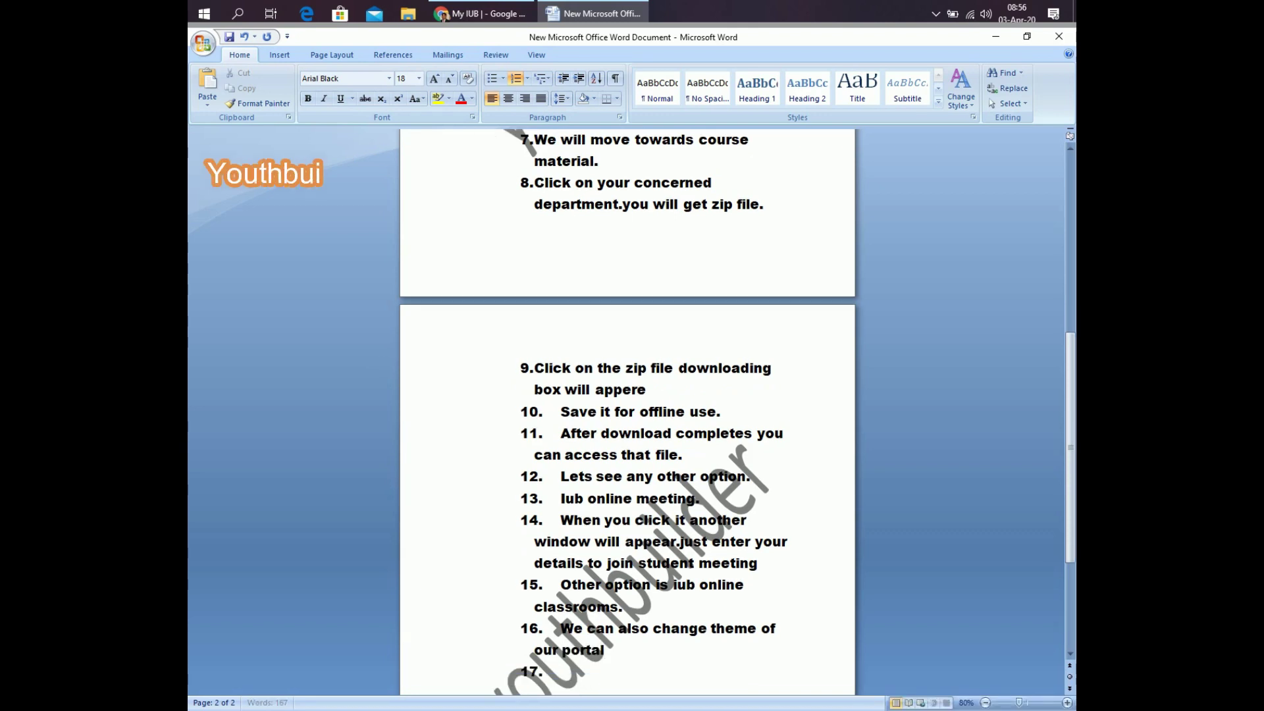
text(j)
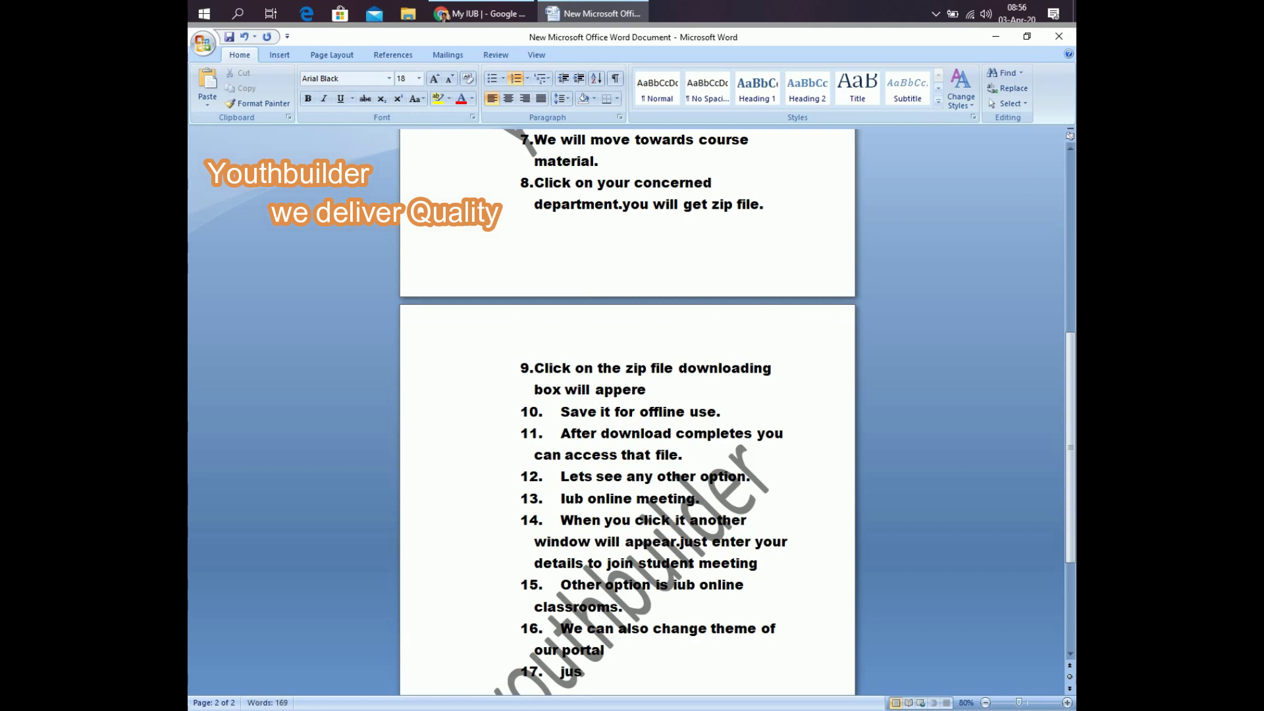
text(ust o)
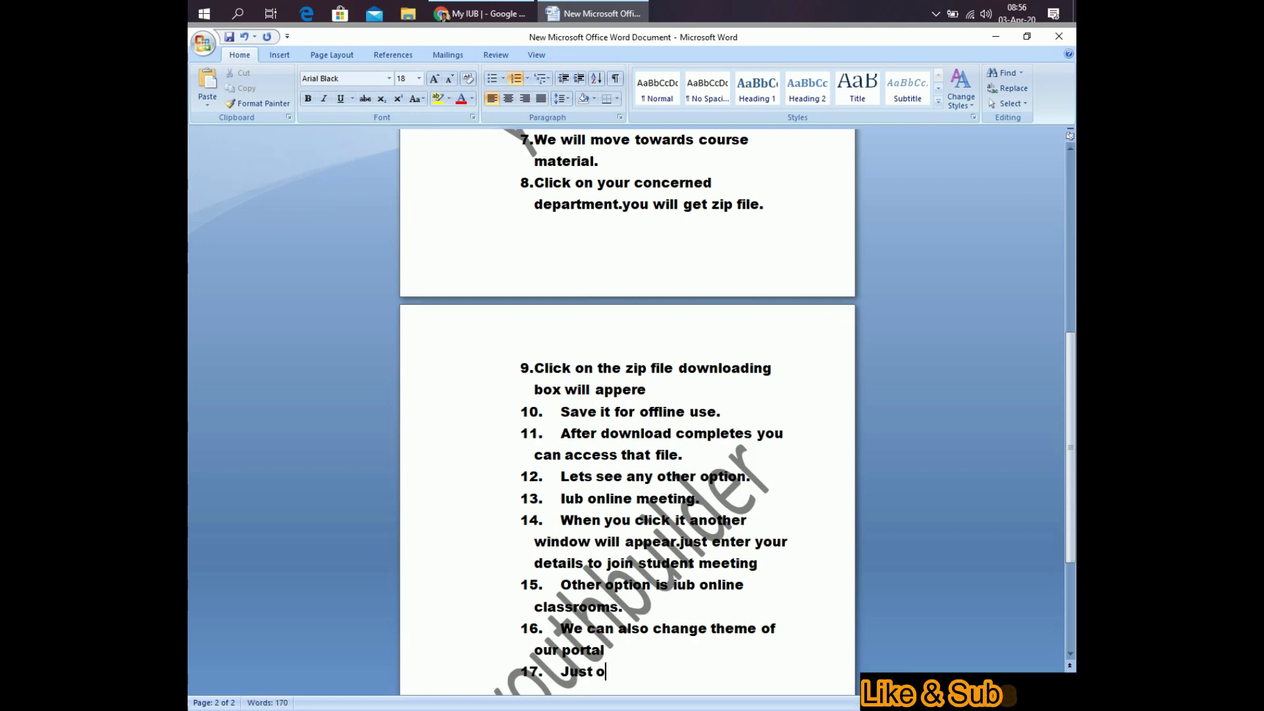
key(BackSpace)
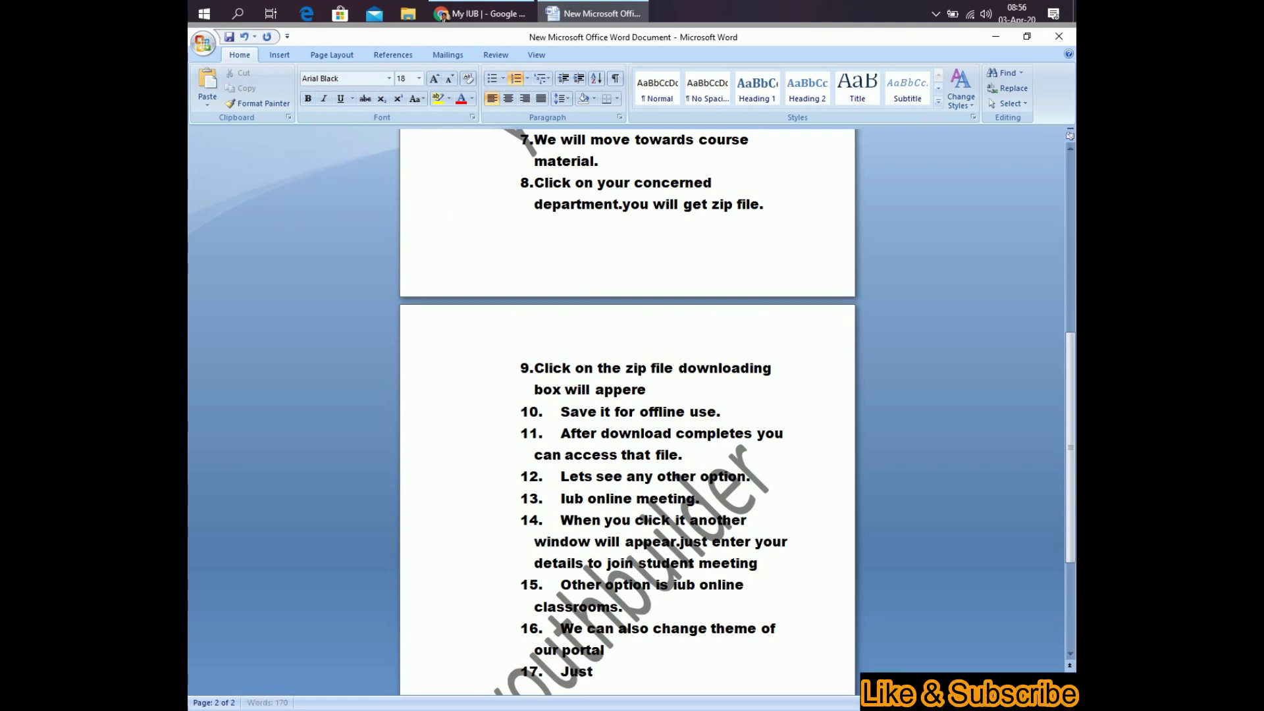
text(go th)
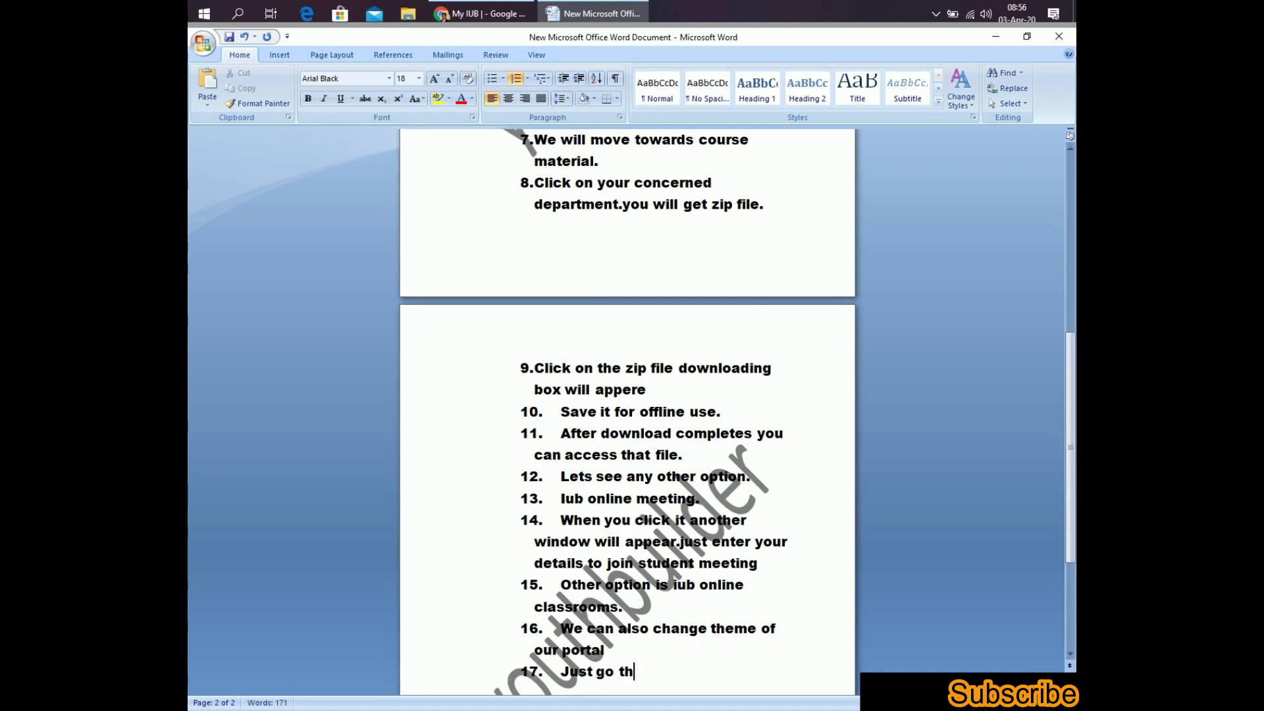
key(BackSpace)
text(o t)
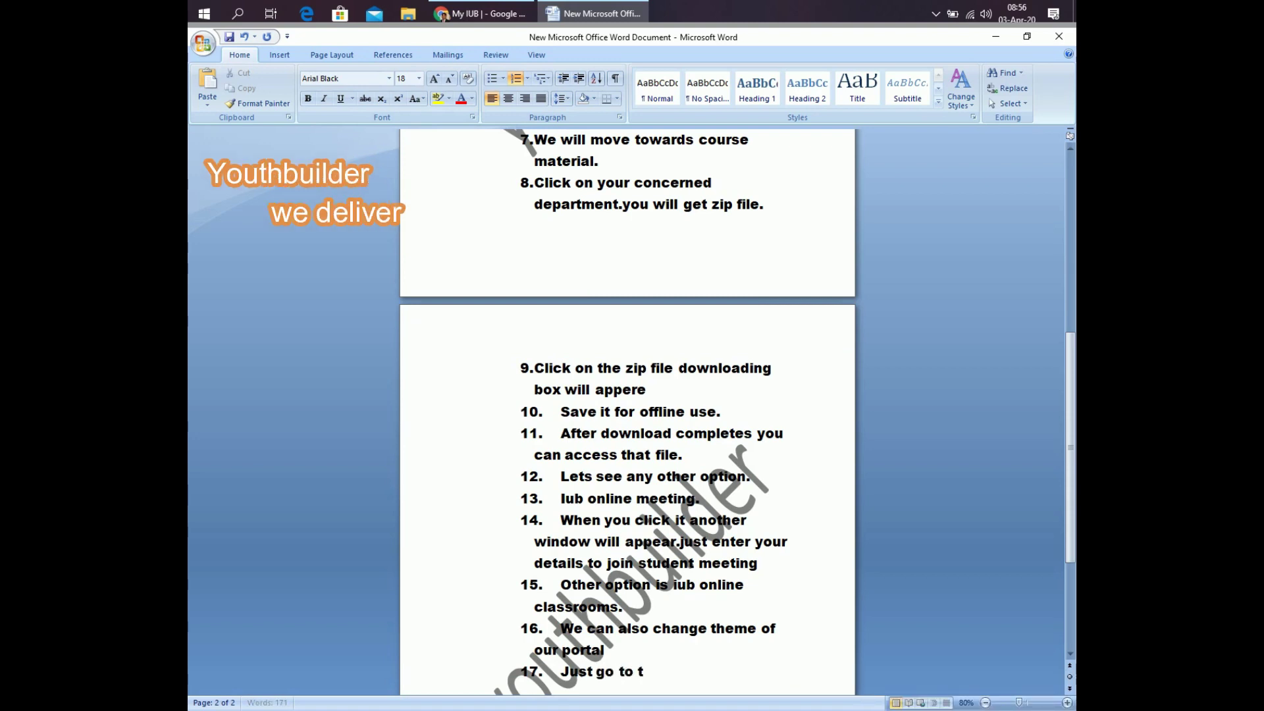
text(he se)
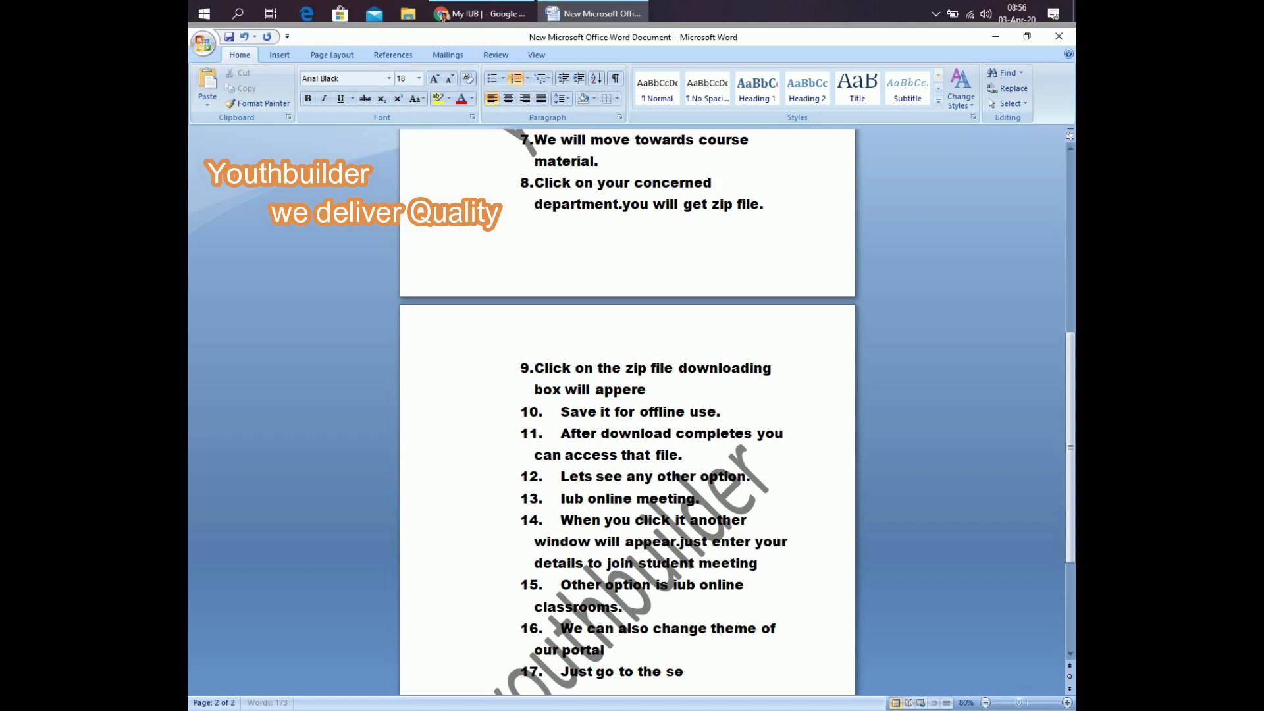
text(tting )
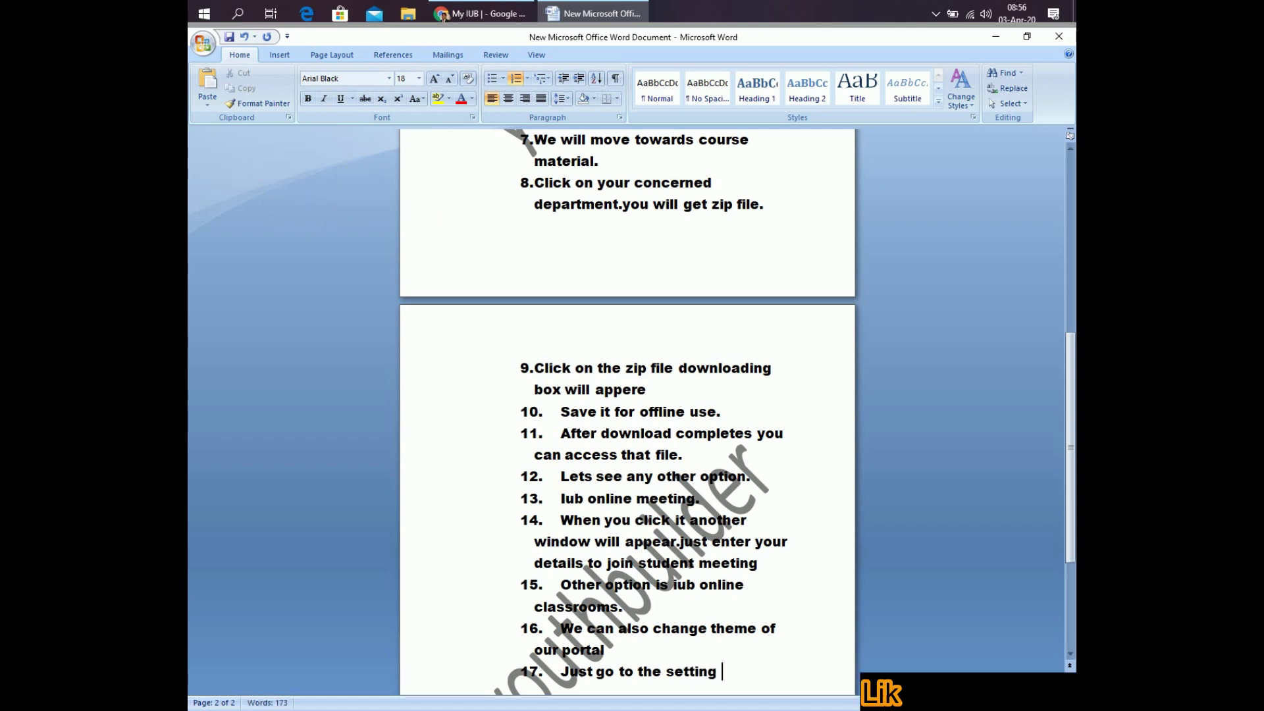
text(to cha)
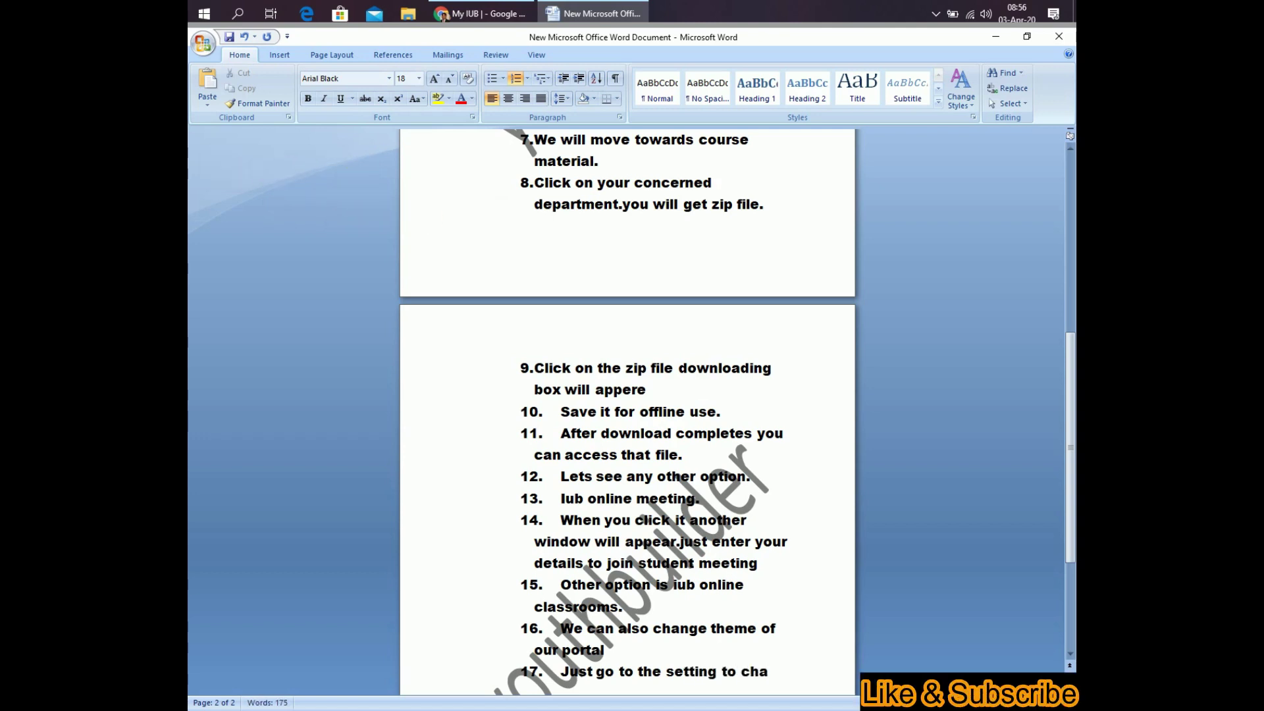
text(nge ch)
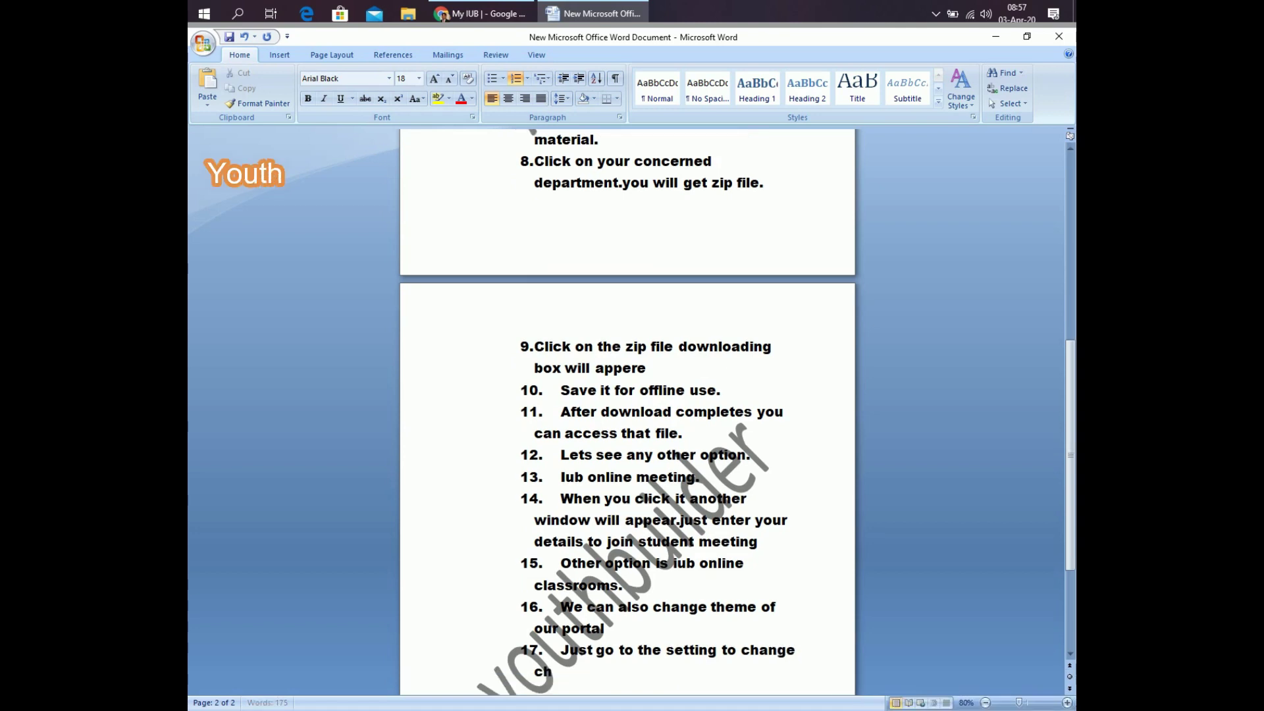
text(eme)
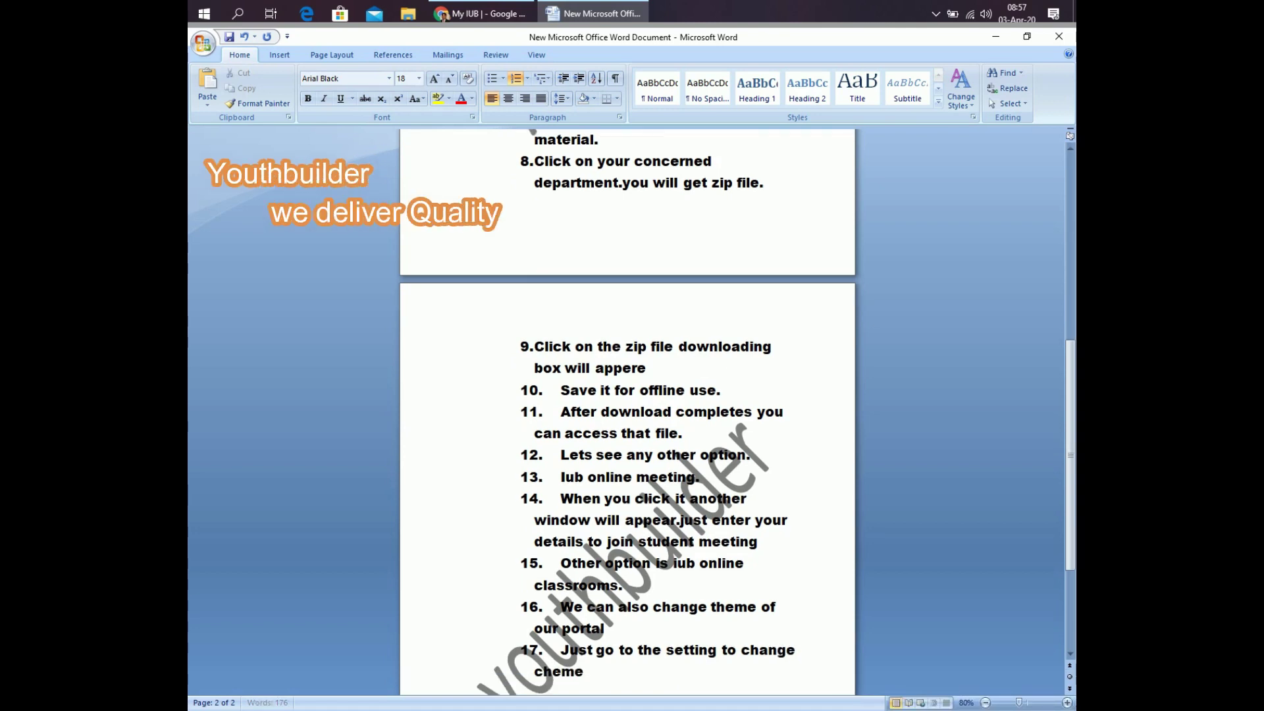
text(m)
key(BackSpace)
key(BackSpace)
key(BackSpace)
key(BackSpace)
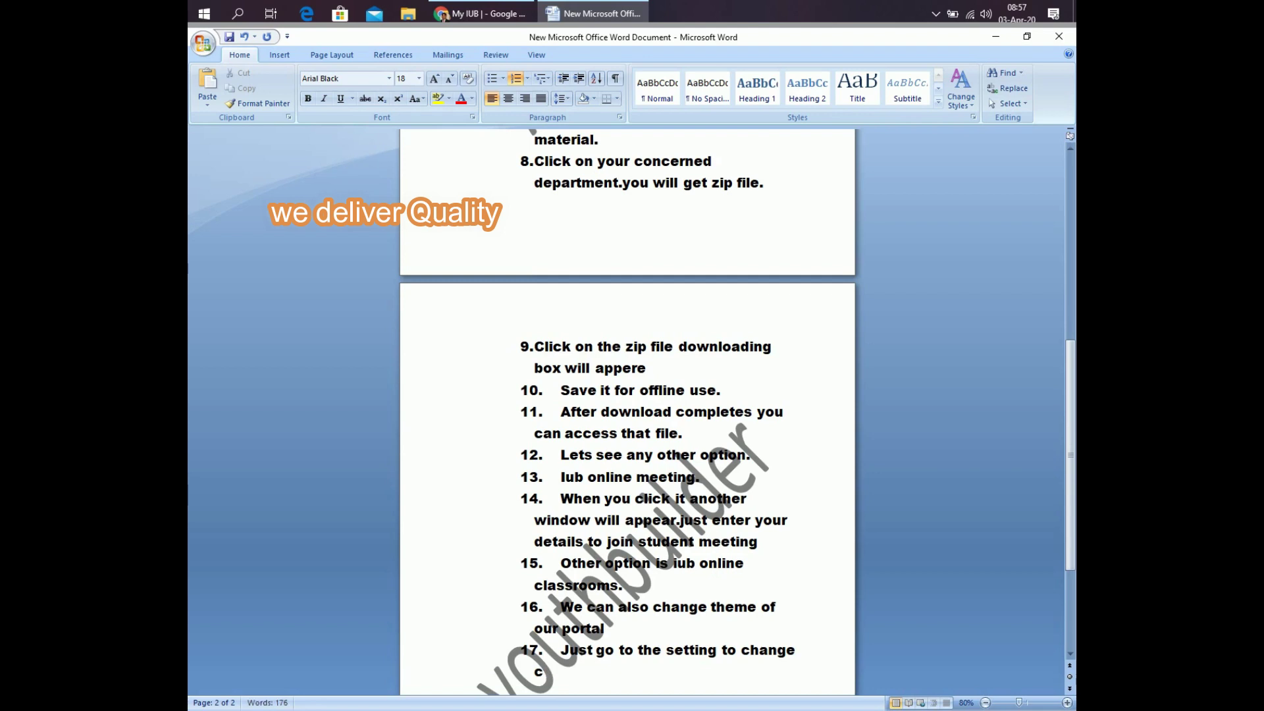
text(theme.k)
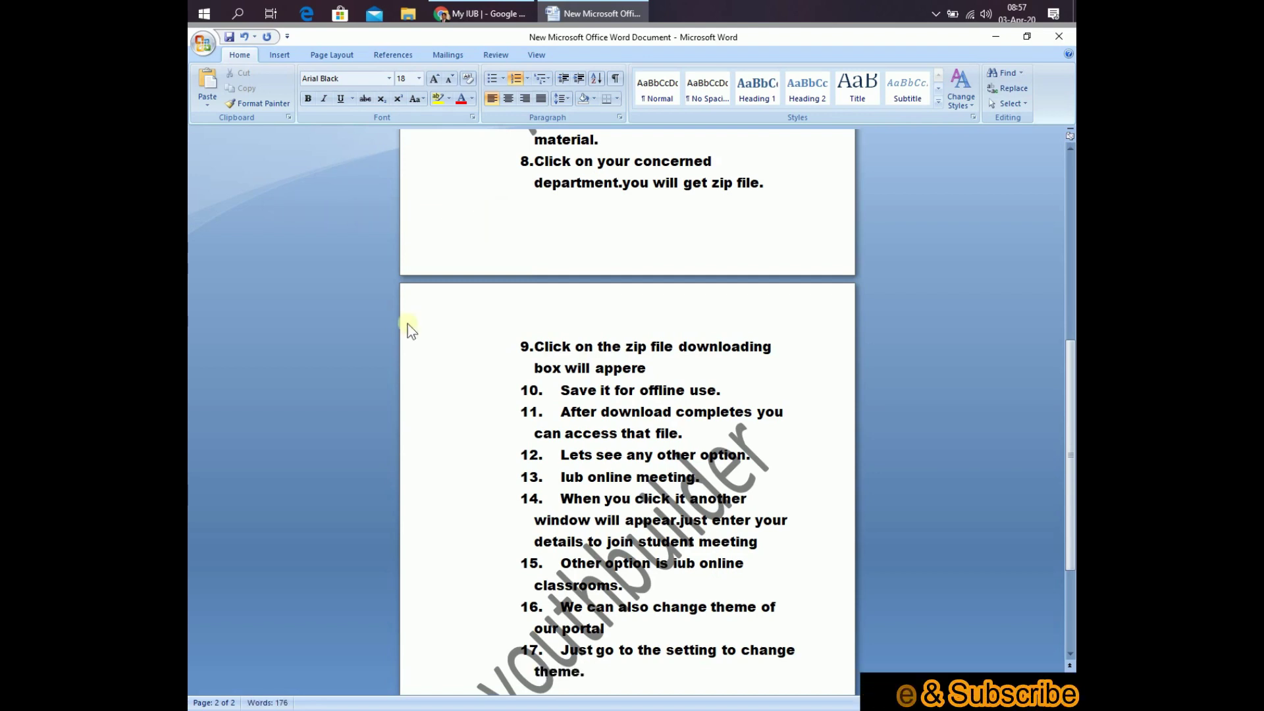
Open My IUB's Setting page with the Default, Light and Dark themes, then return to Word.
click(460, 13)
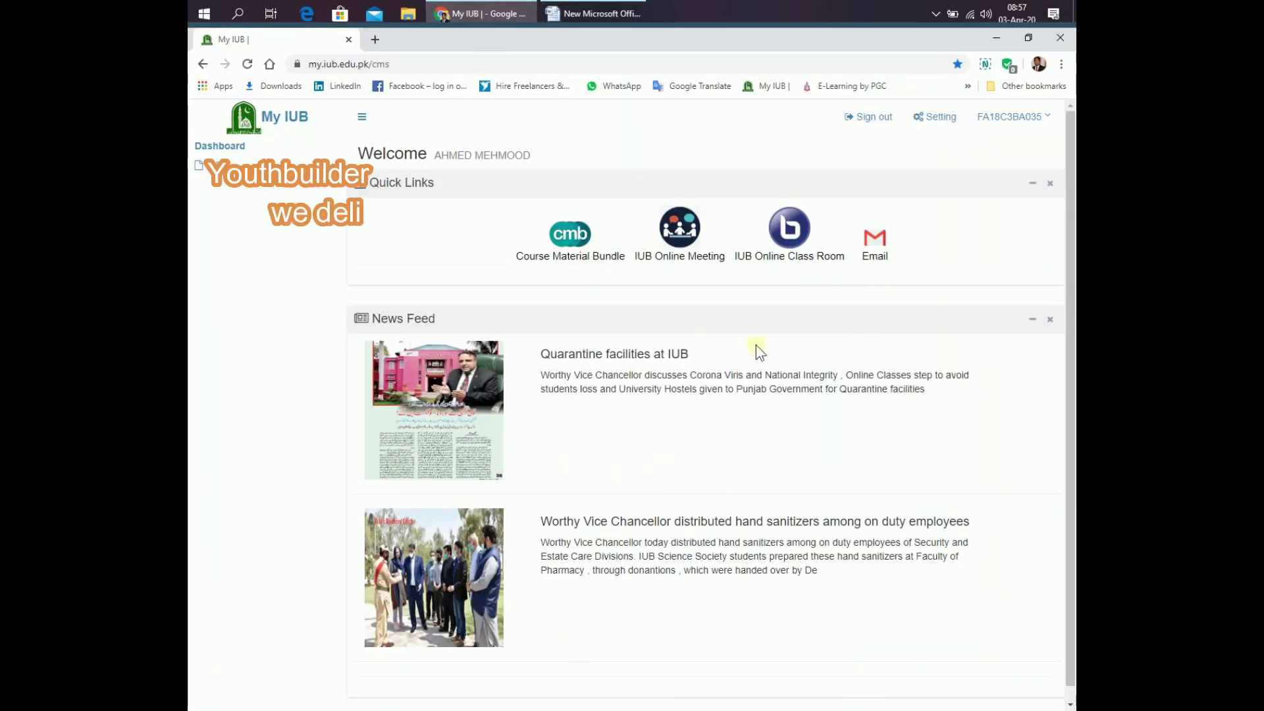
click(941, 119)
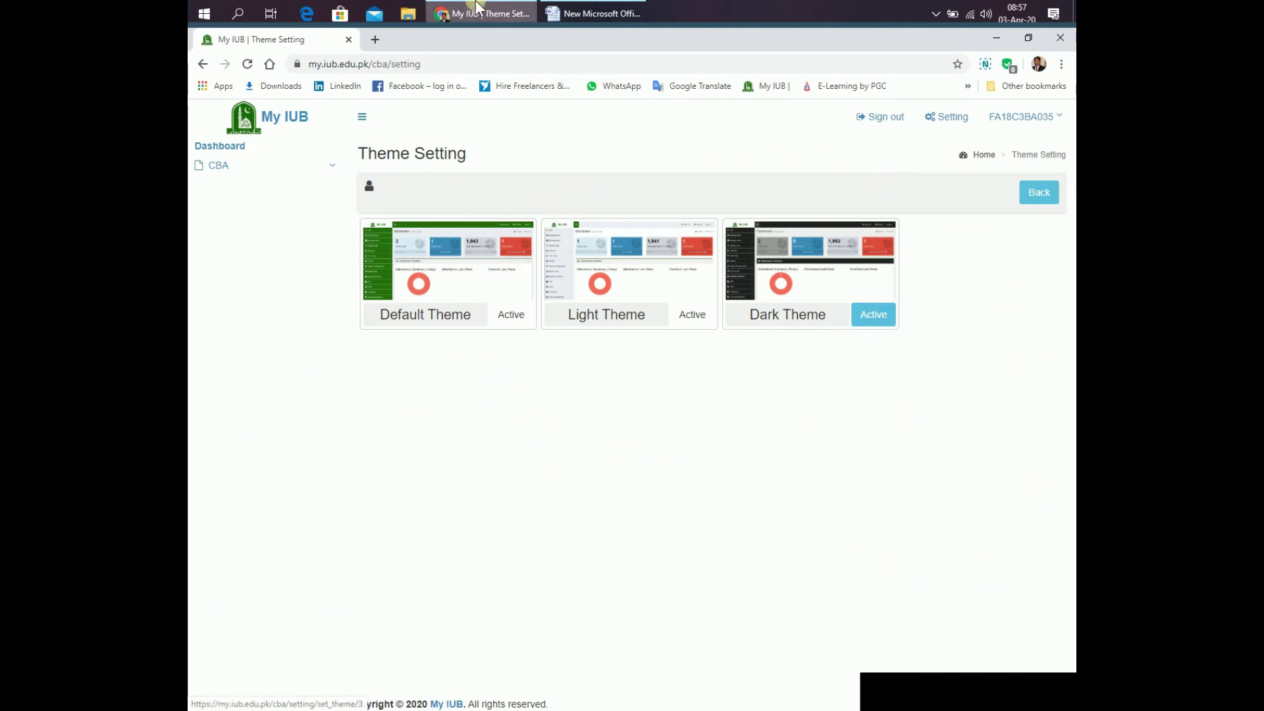
click(563, 8)
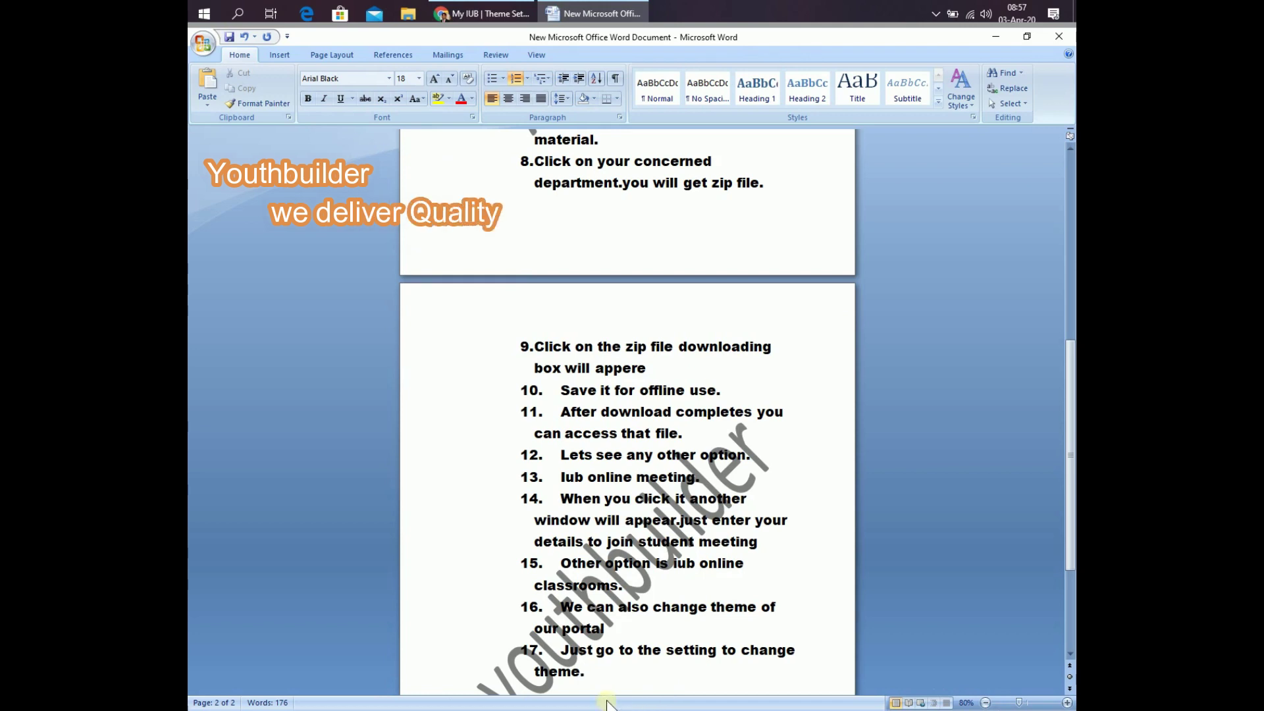
Below item 17, add the unnumbered line "You can activate it by pressing the 'activate' button".
key(Return)
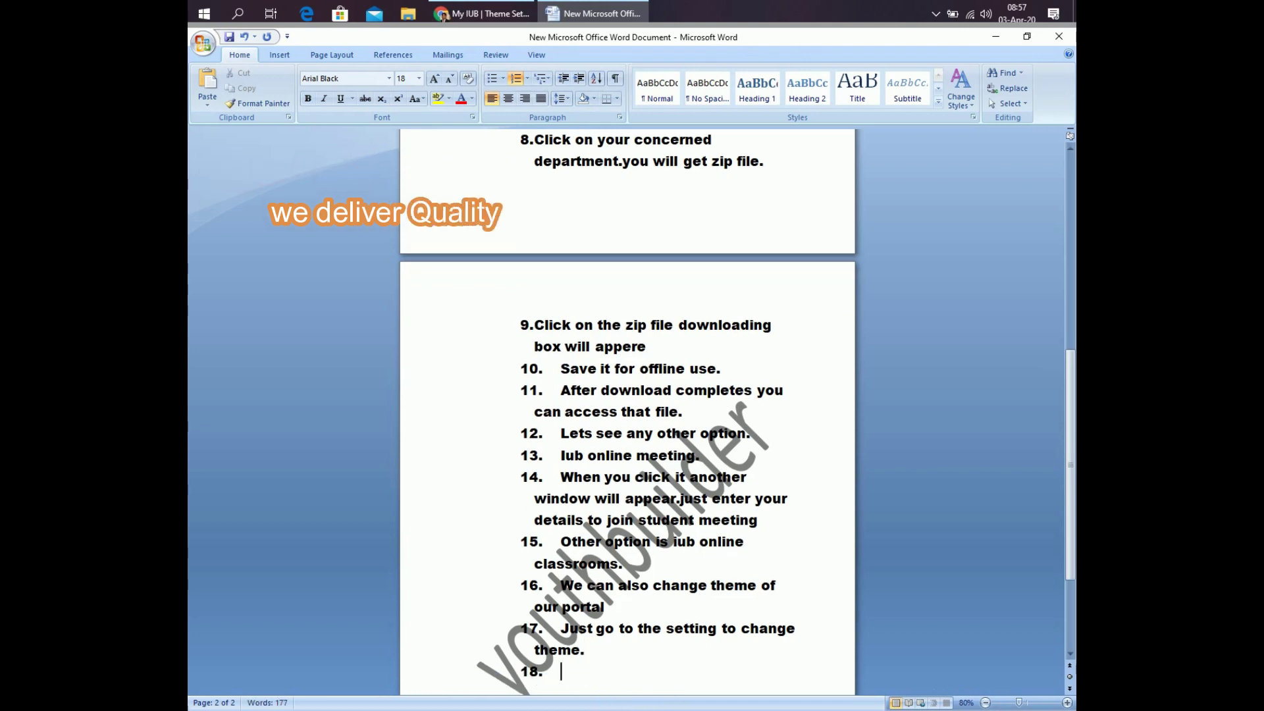
key(BackSpace)
text(yu)
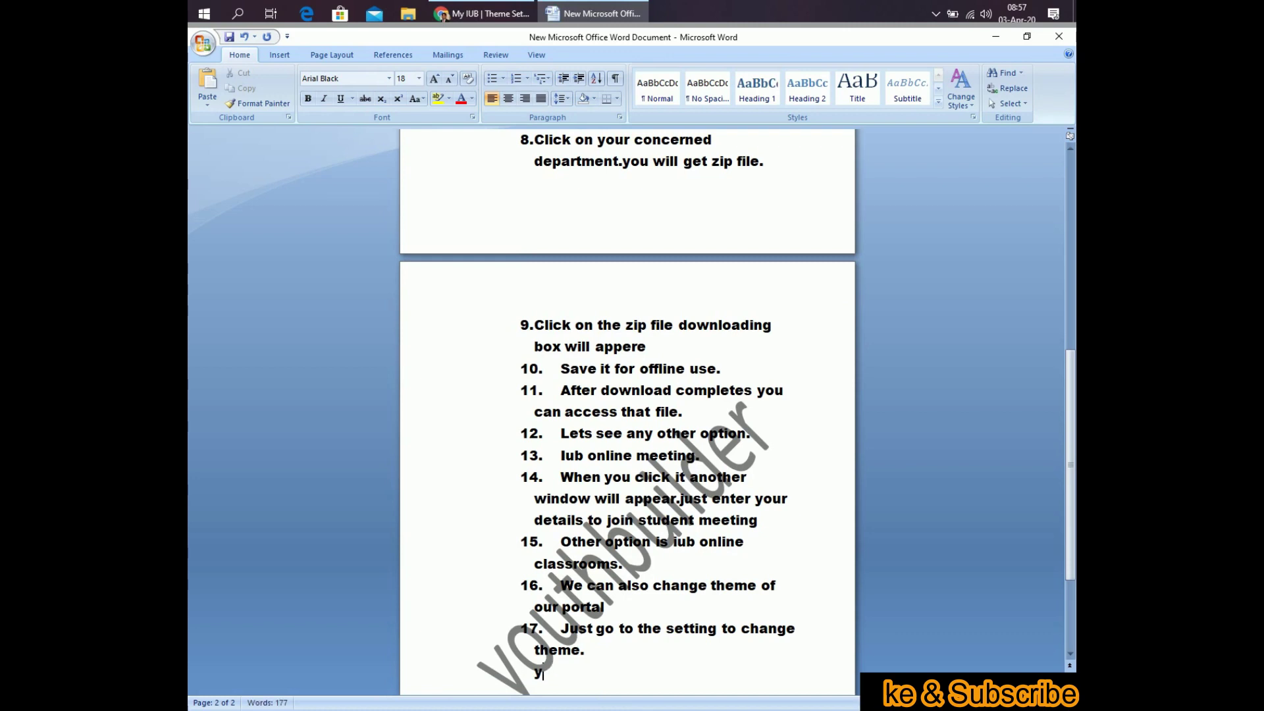
key(BackSpace)
text(You)
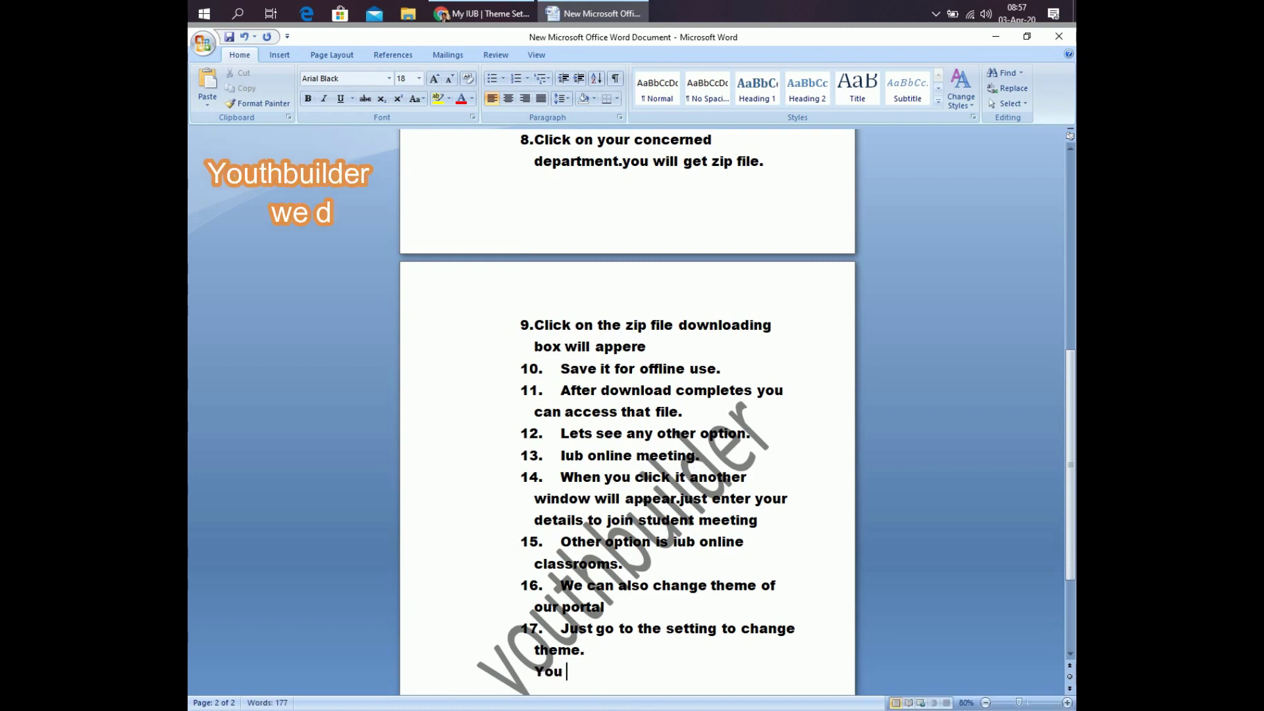
text( can)
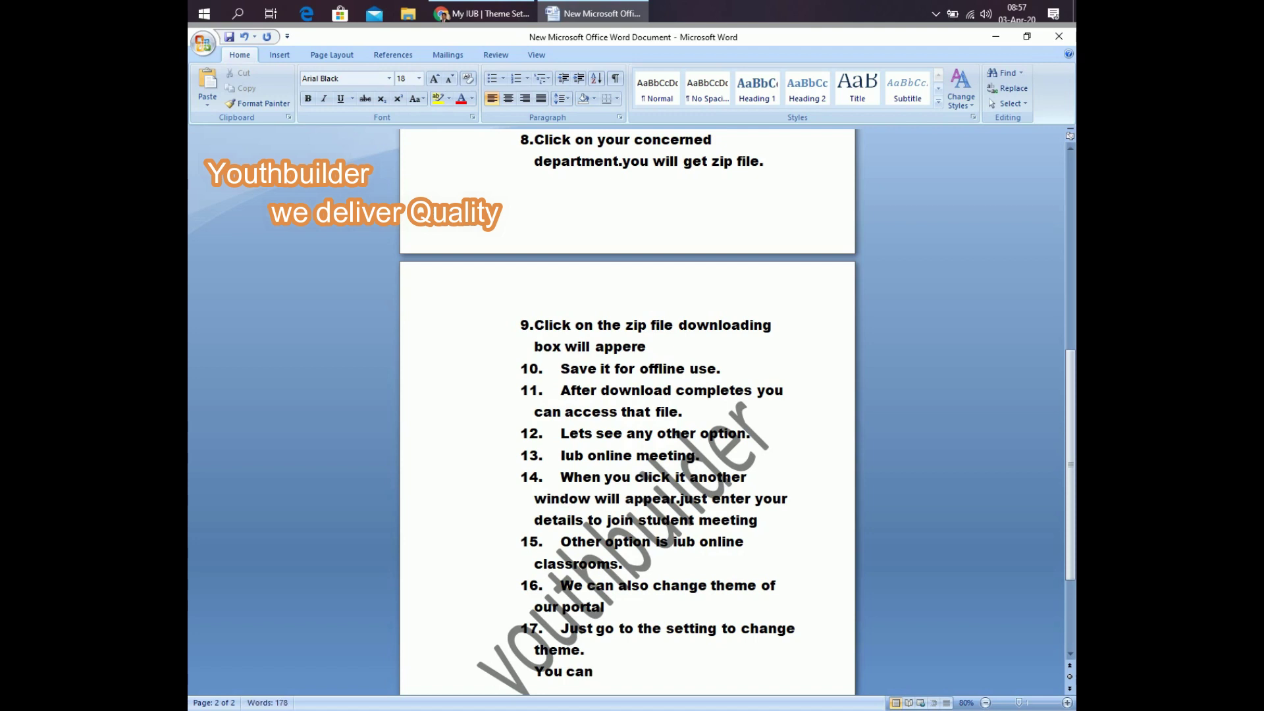
text( acti)
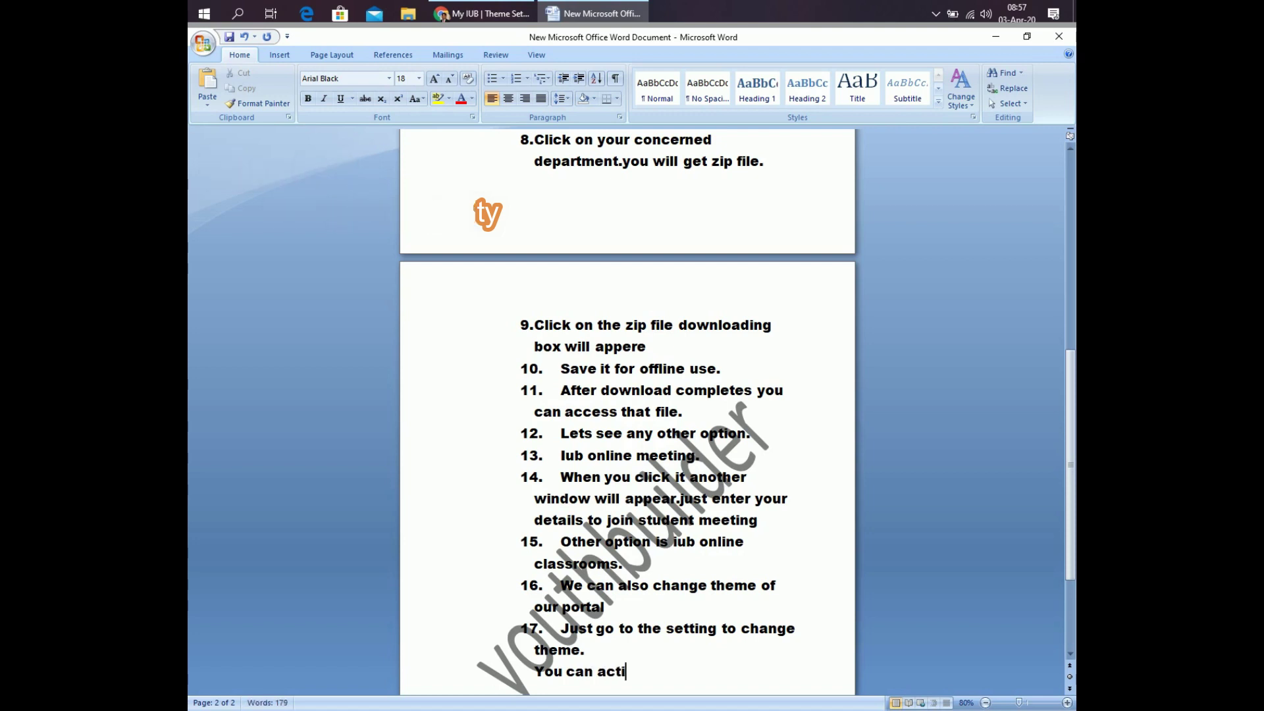
text(vate it)
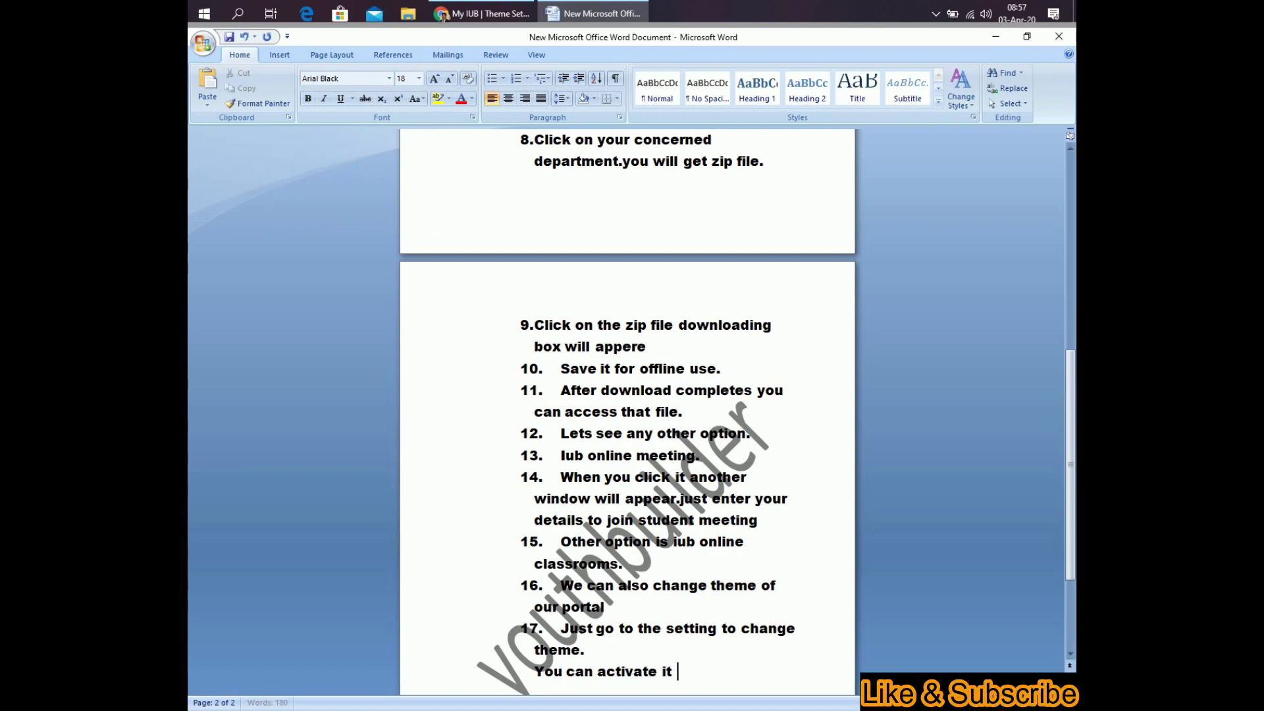
text( by p)
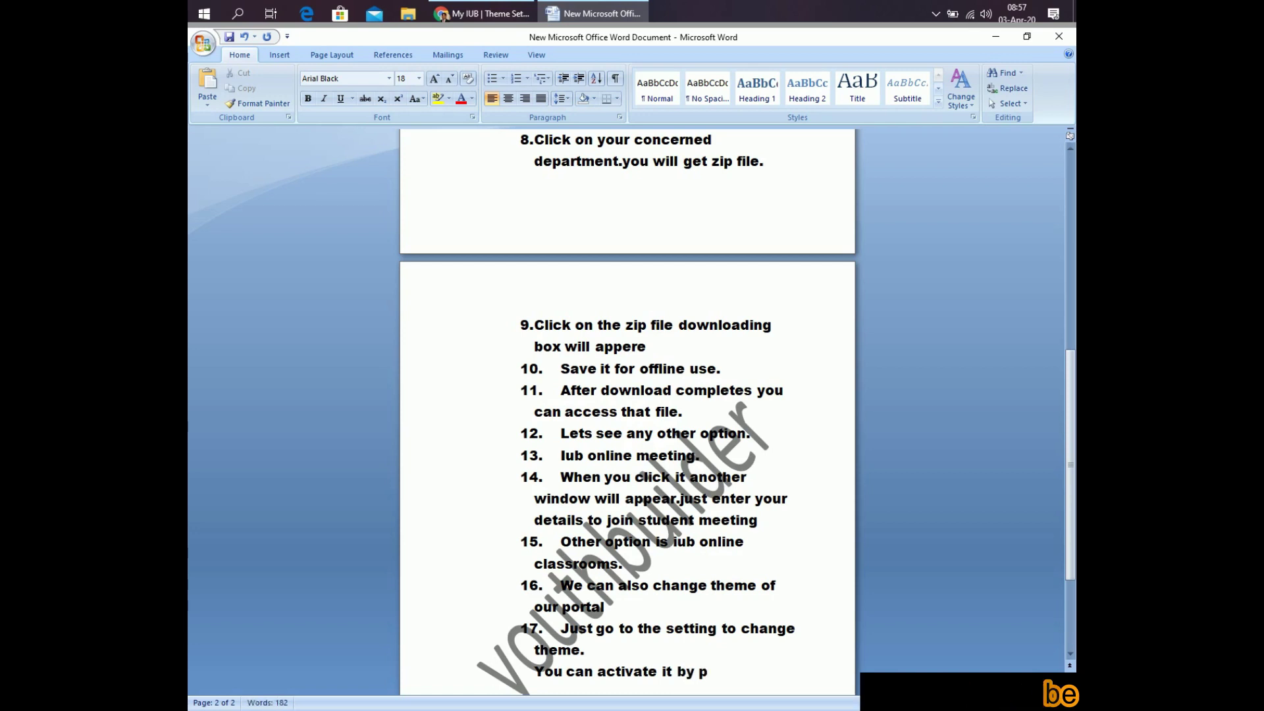
text(ressin)
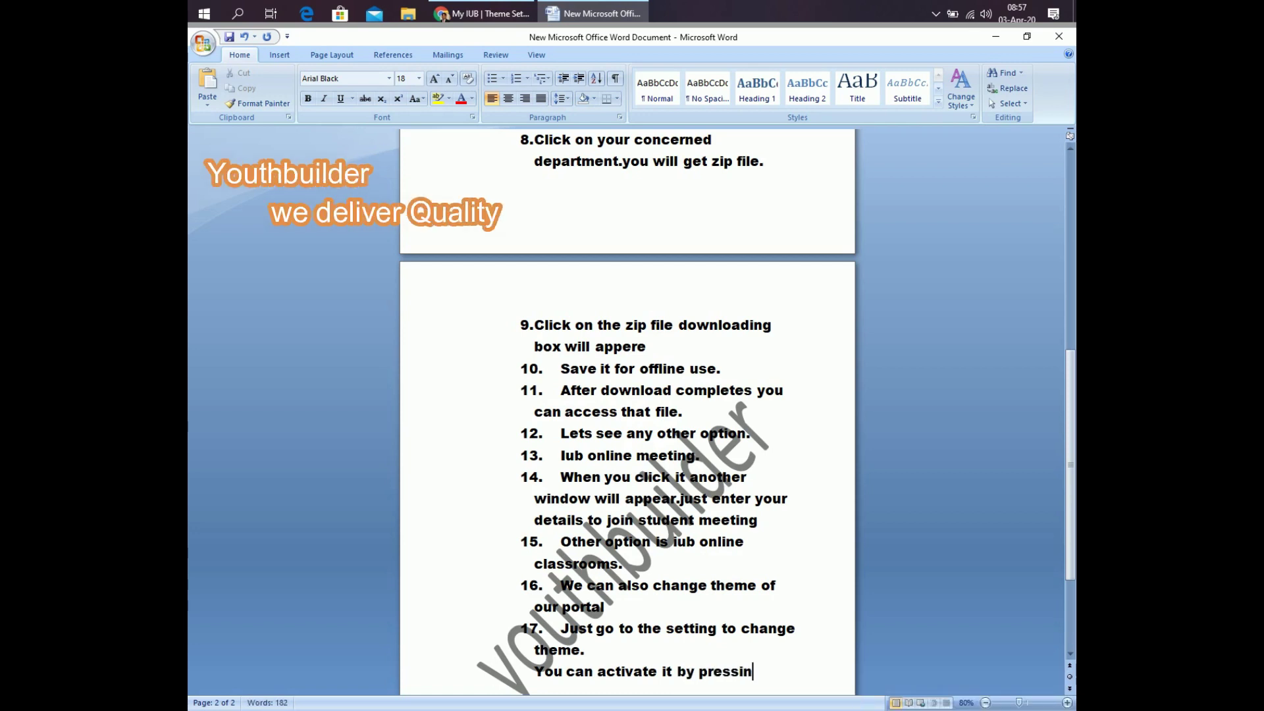
text(g the ')
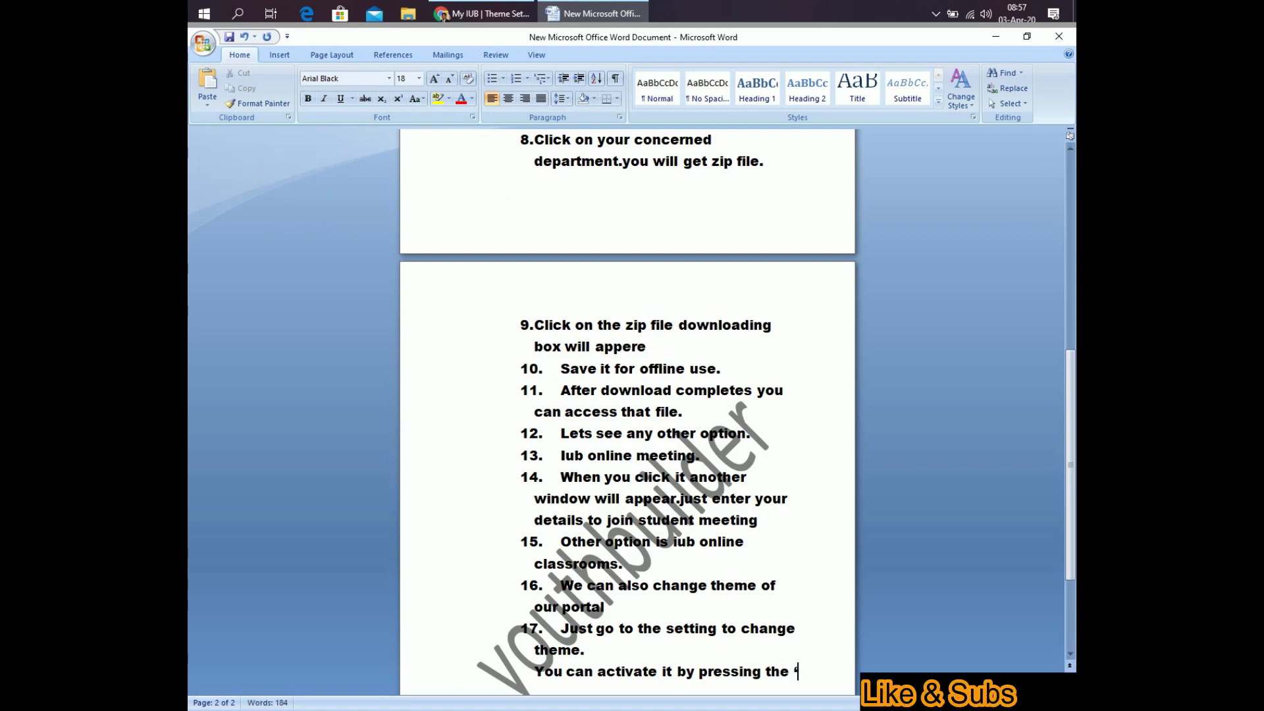
text(acti)
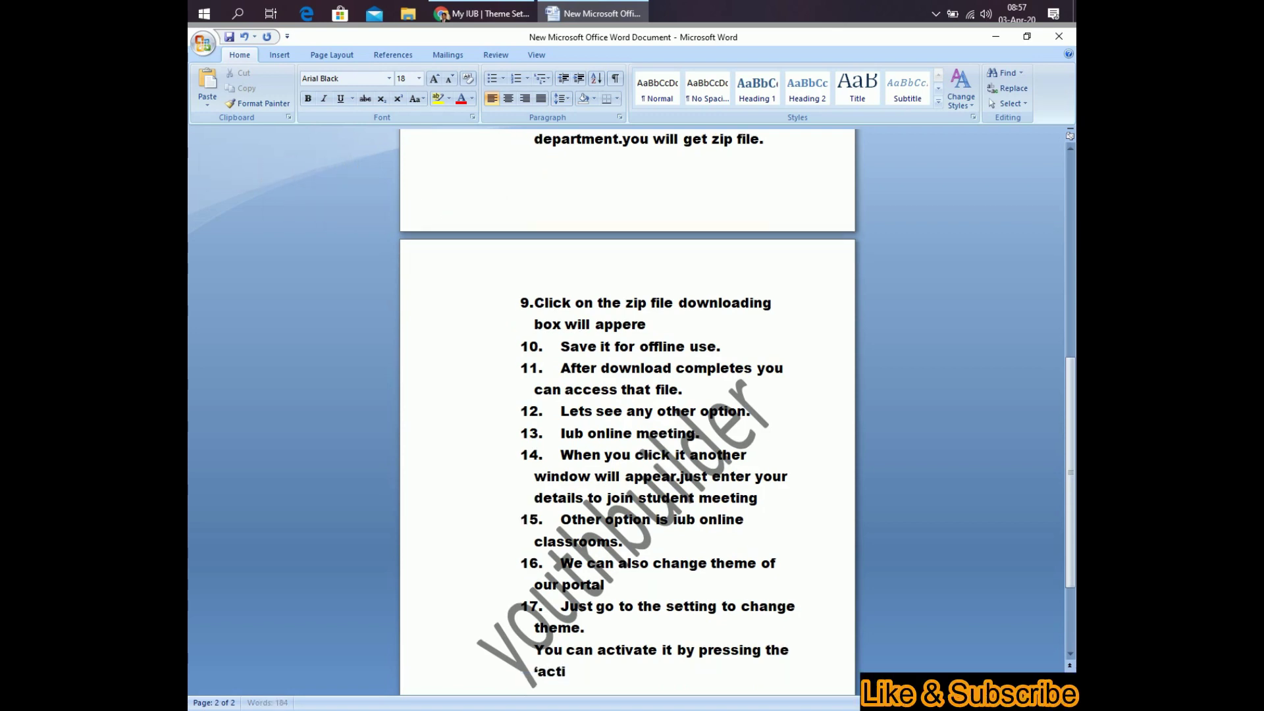
text(vate )
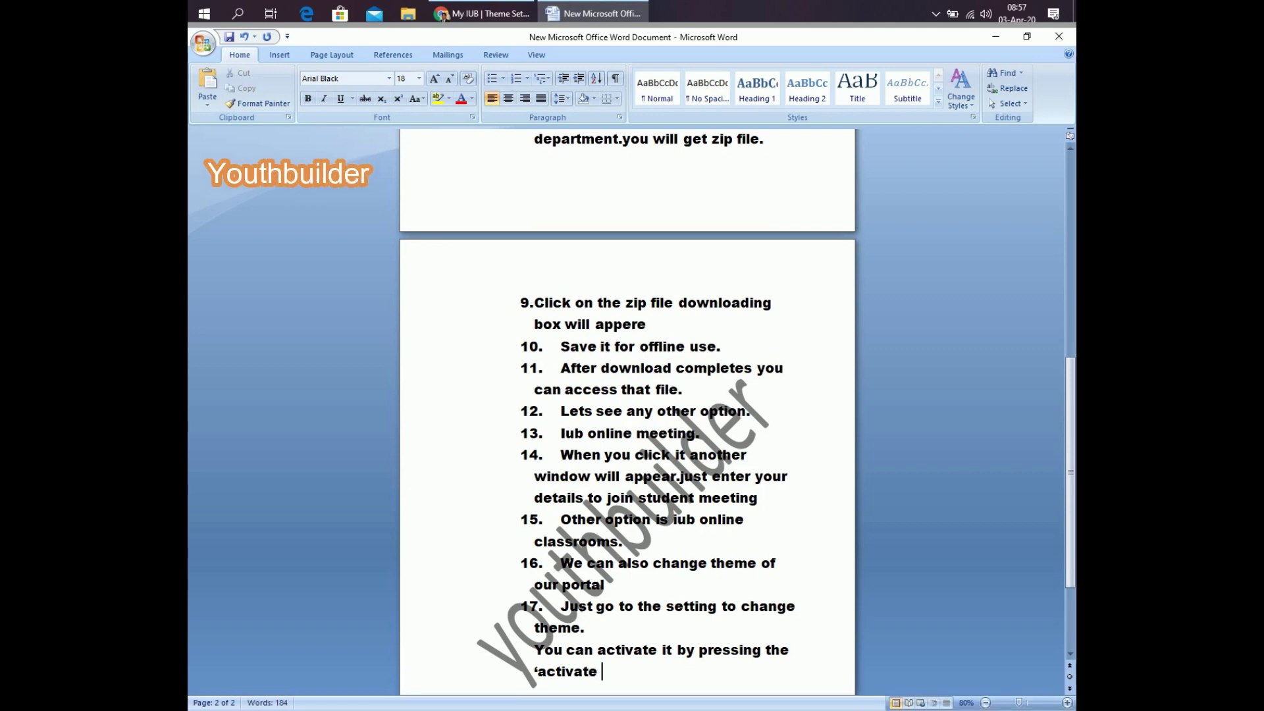
text(")
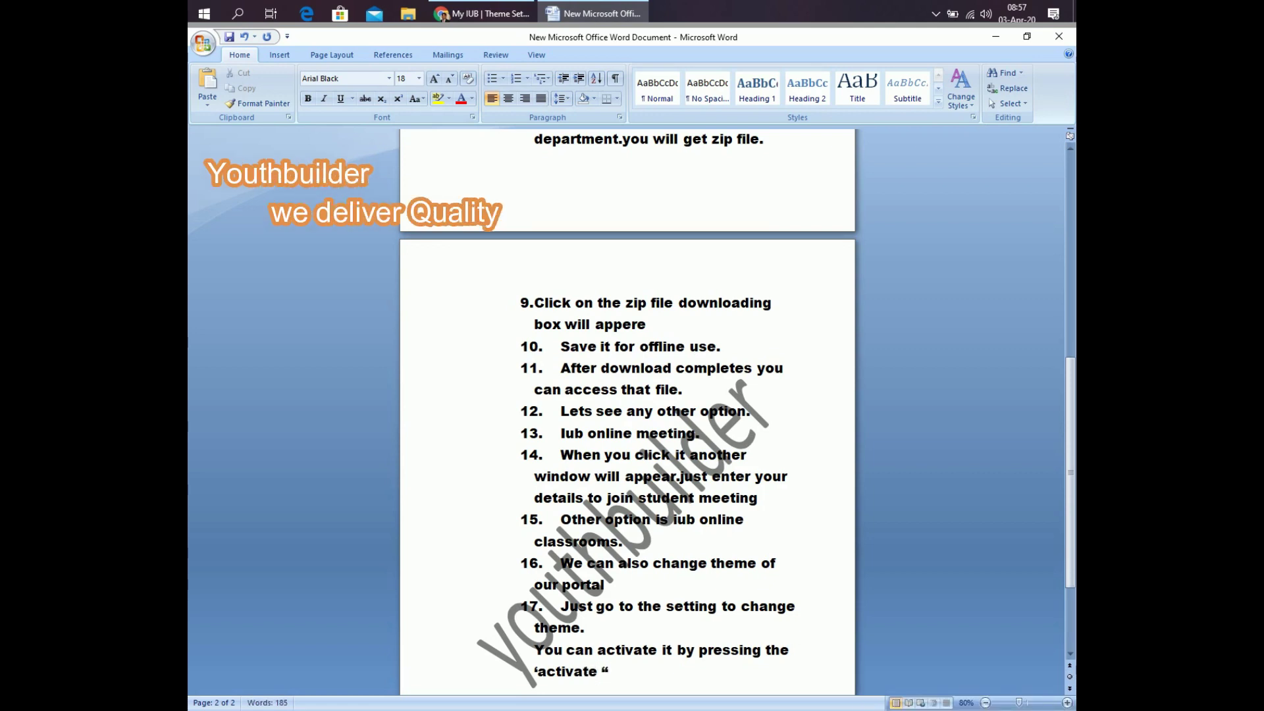
text(')
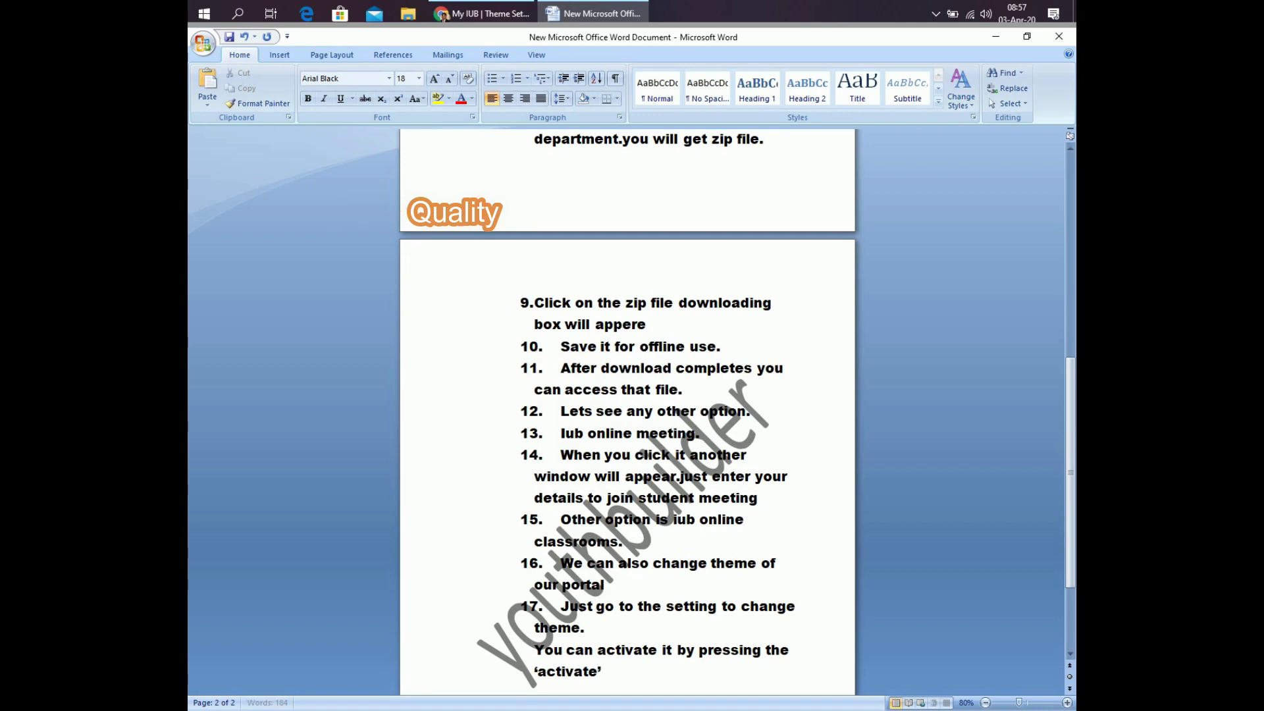
text(butt)
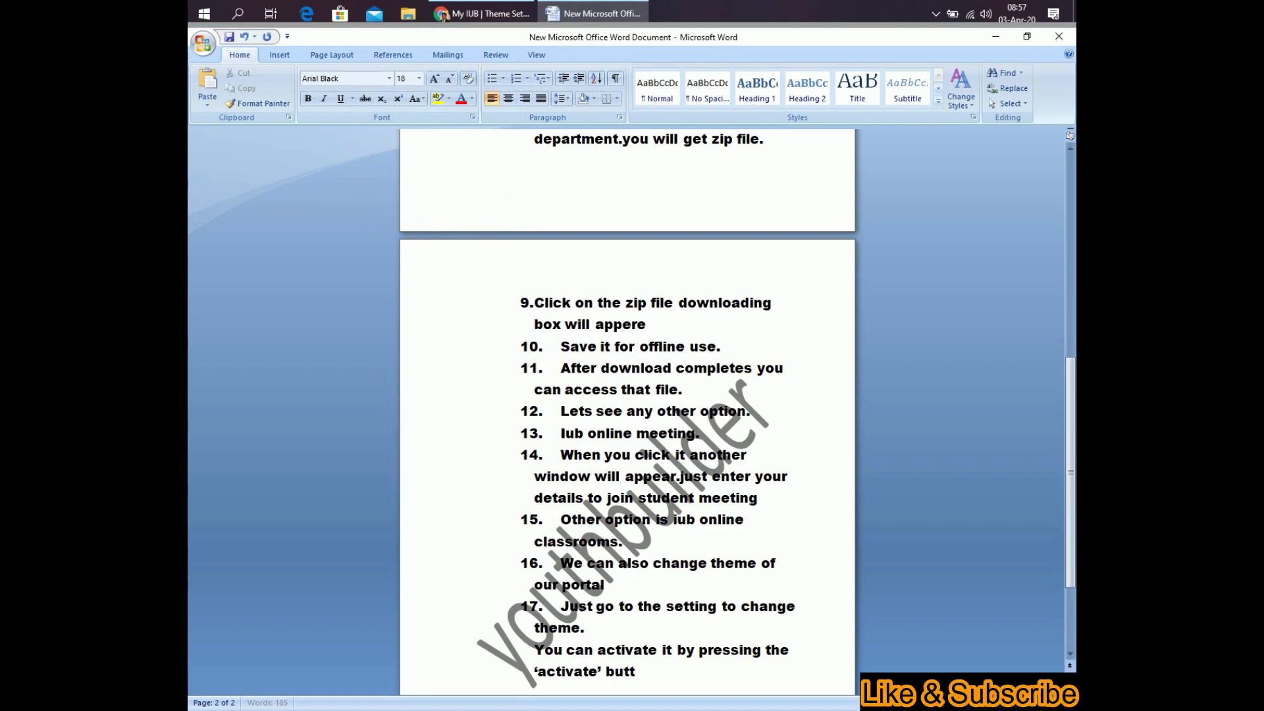
text(on)
key(Return)
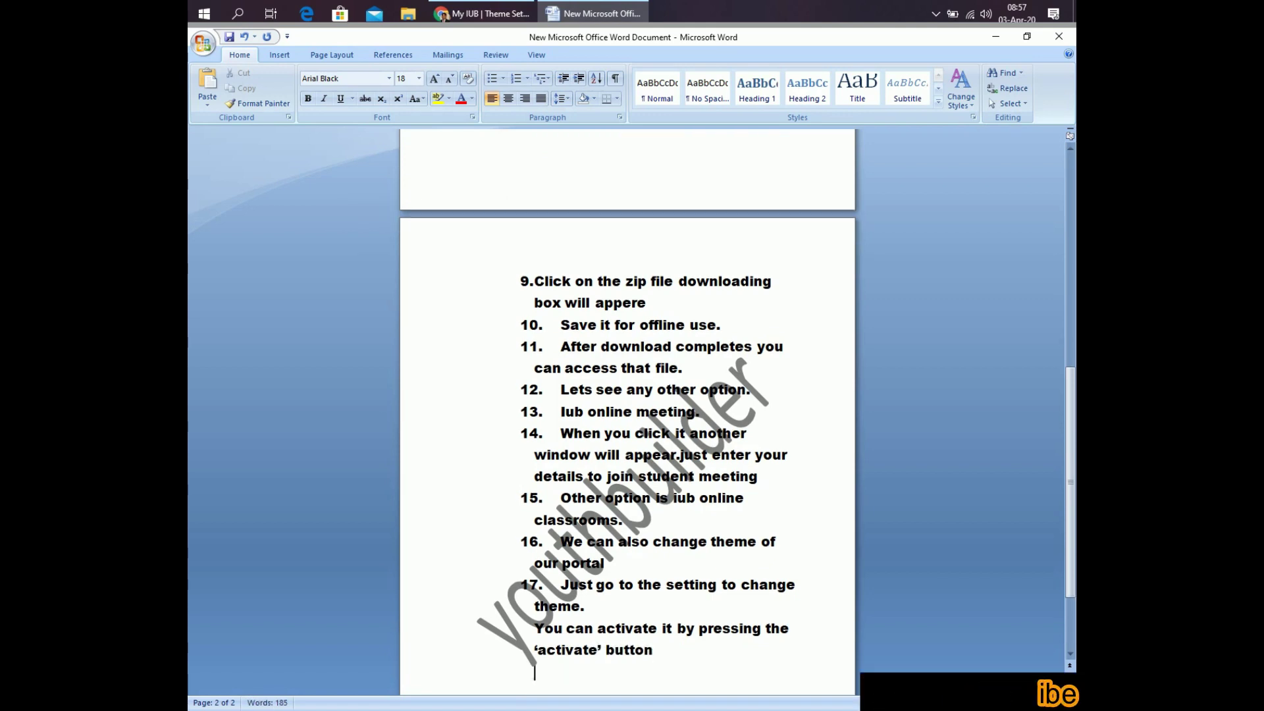
Type closing lines 'That's all about iub LMS.', 'Remember youthbuilder in prayers' and 'Thanks.'.
text(th)
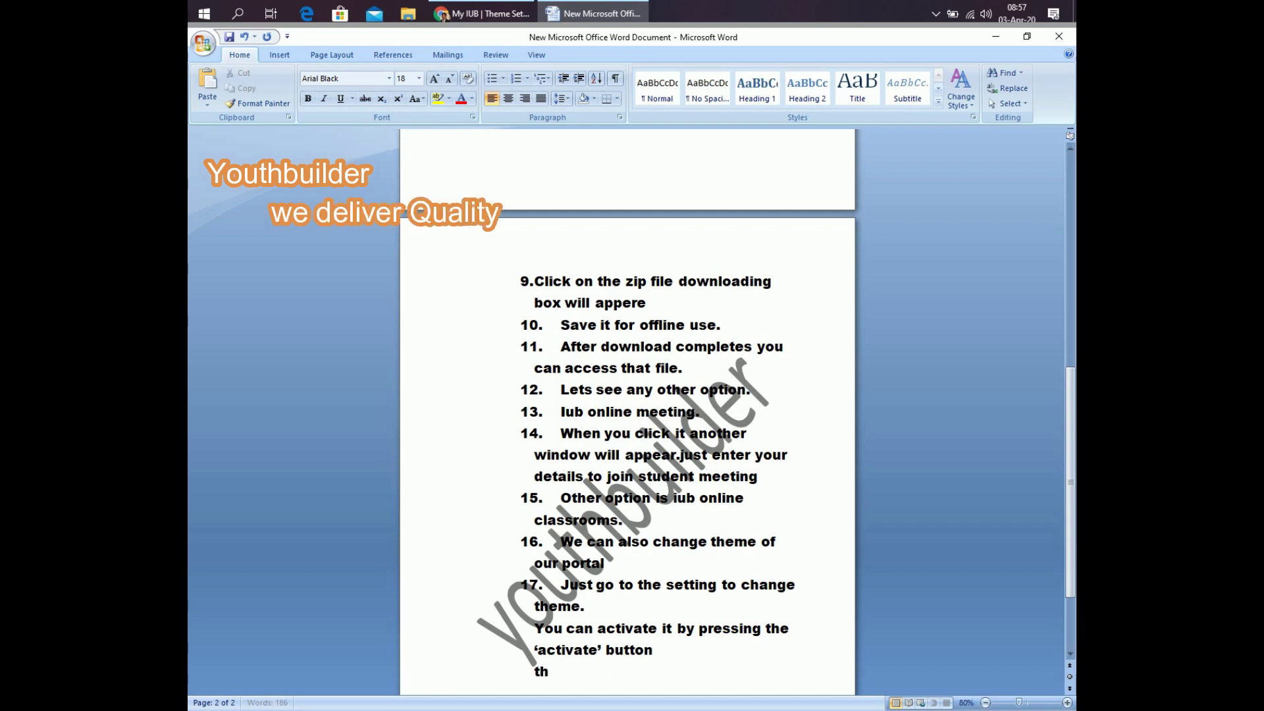
text(at's all)
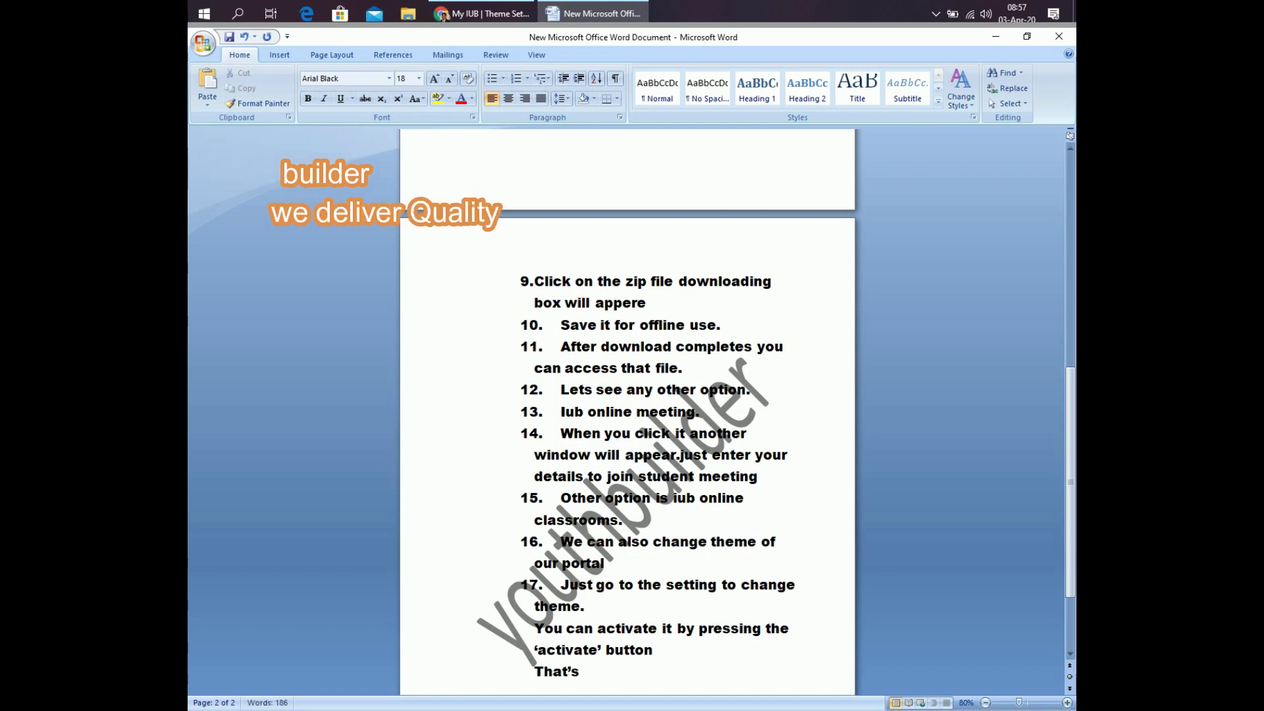
text(ll a)
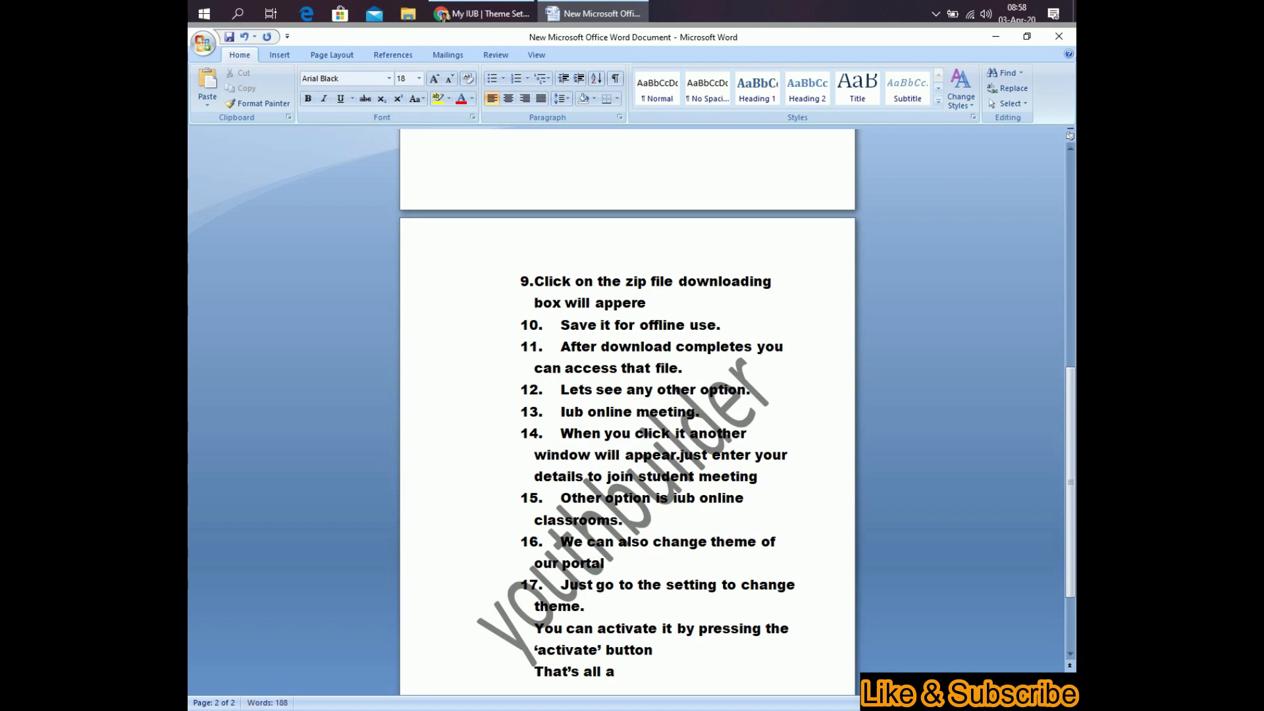
text(bout)
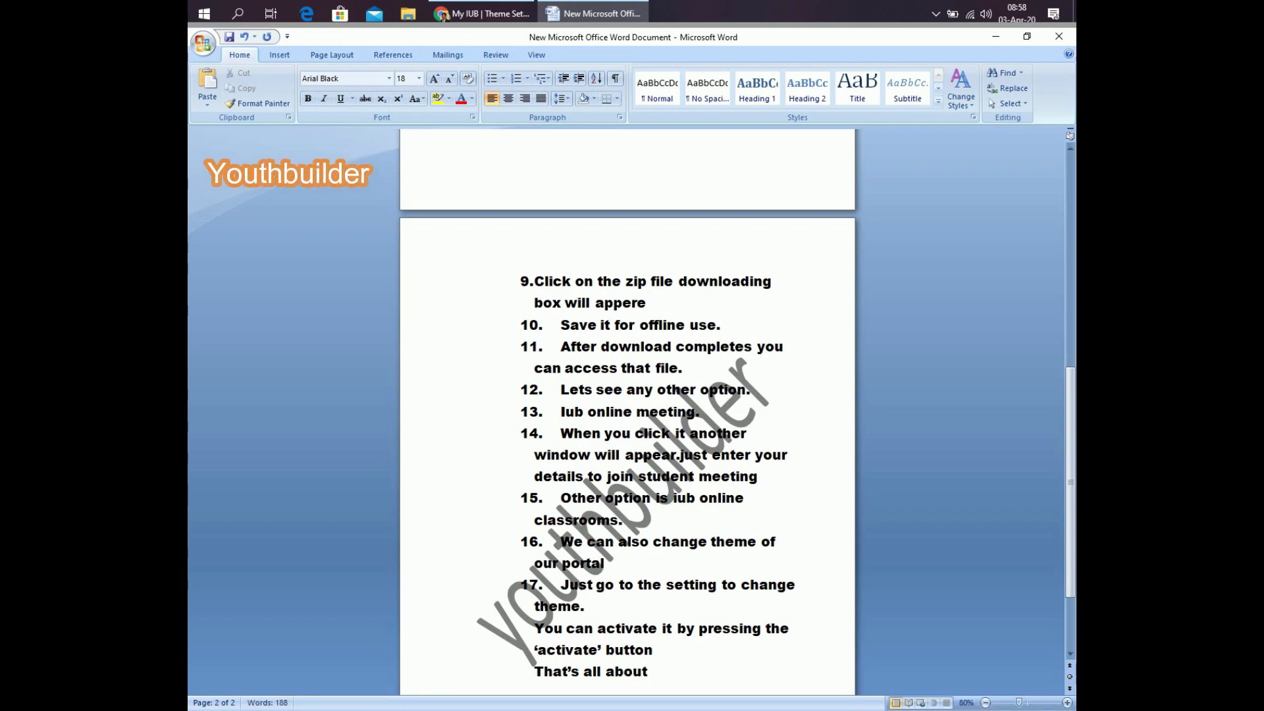
text( iub)
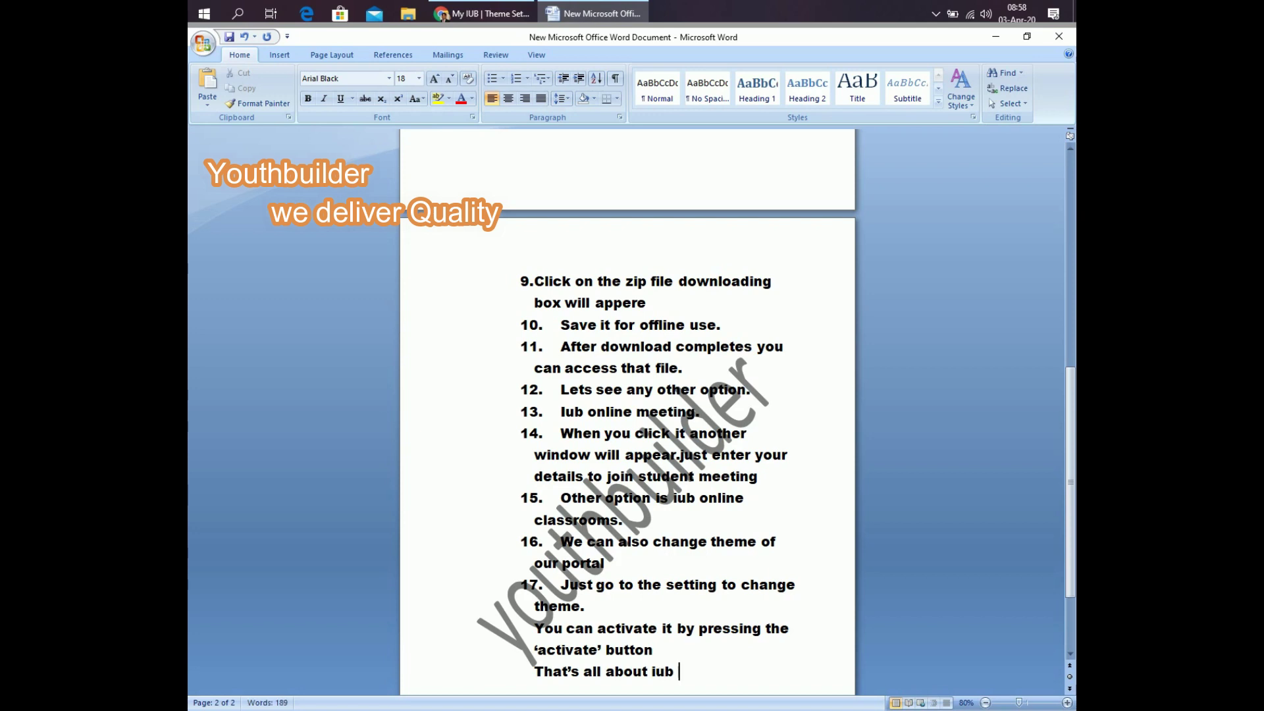
text( LMS.)
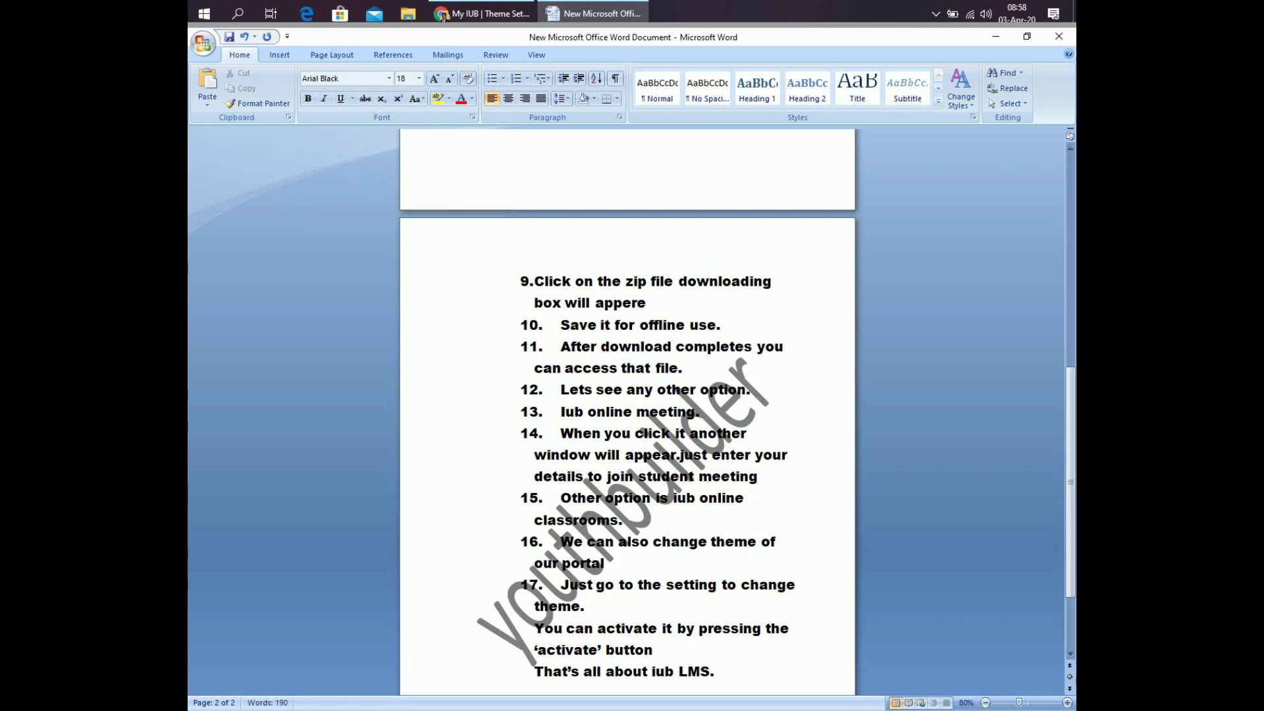
key(Return)
text(re)
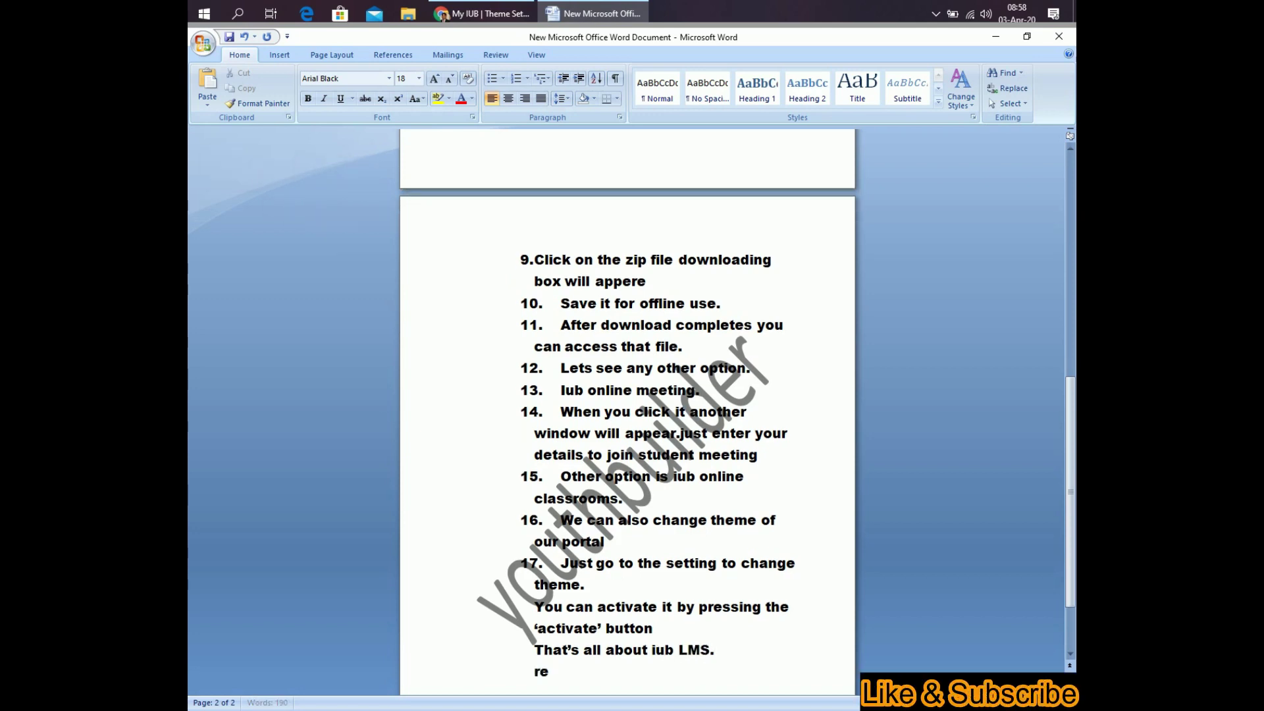
text(me)
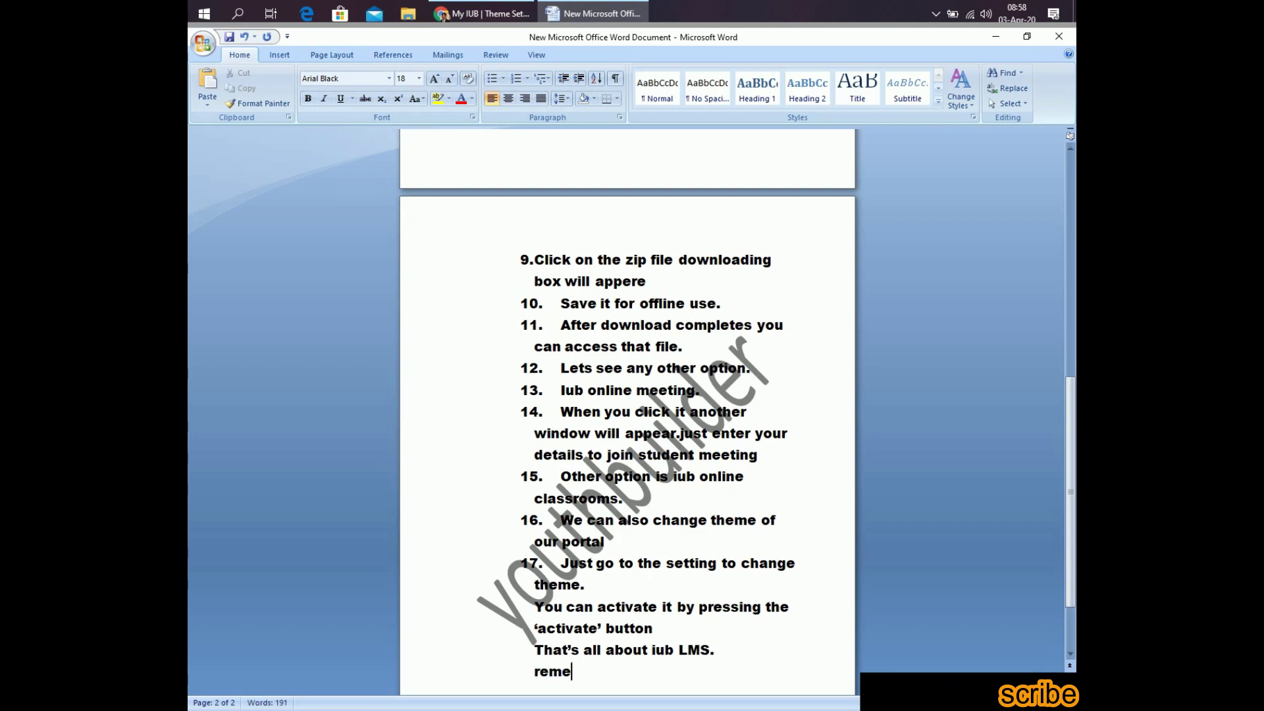
text(mb)
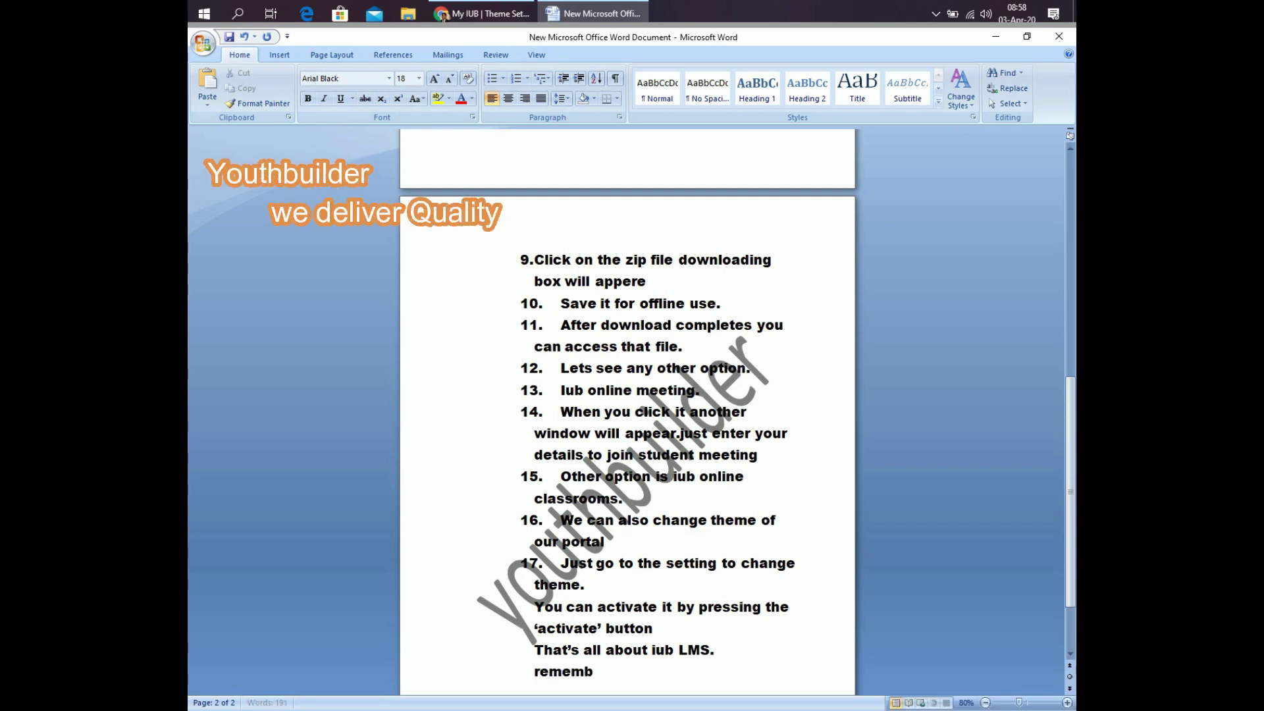
text(er )
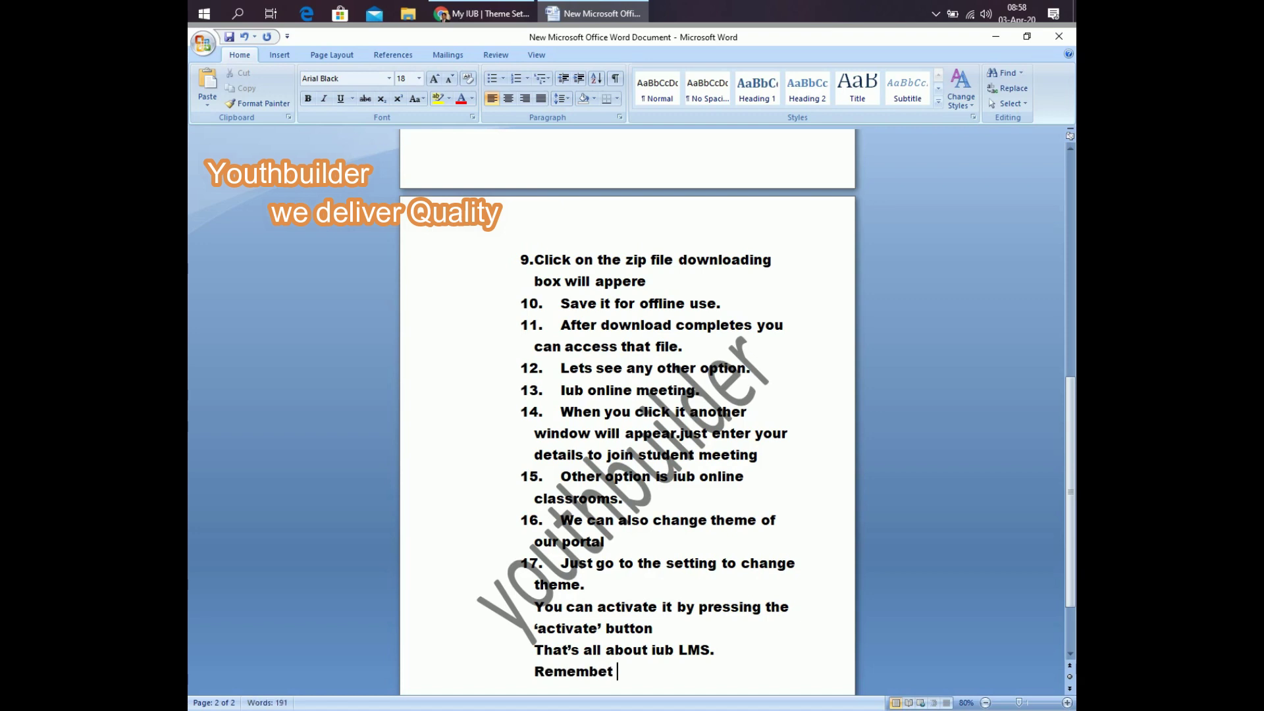
text(yot)
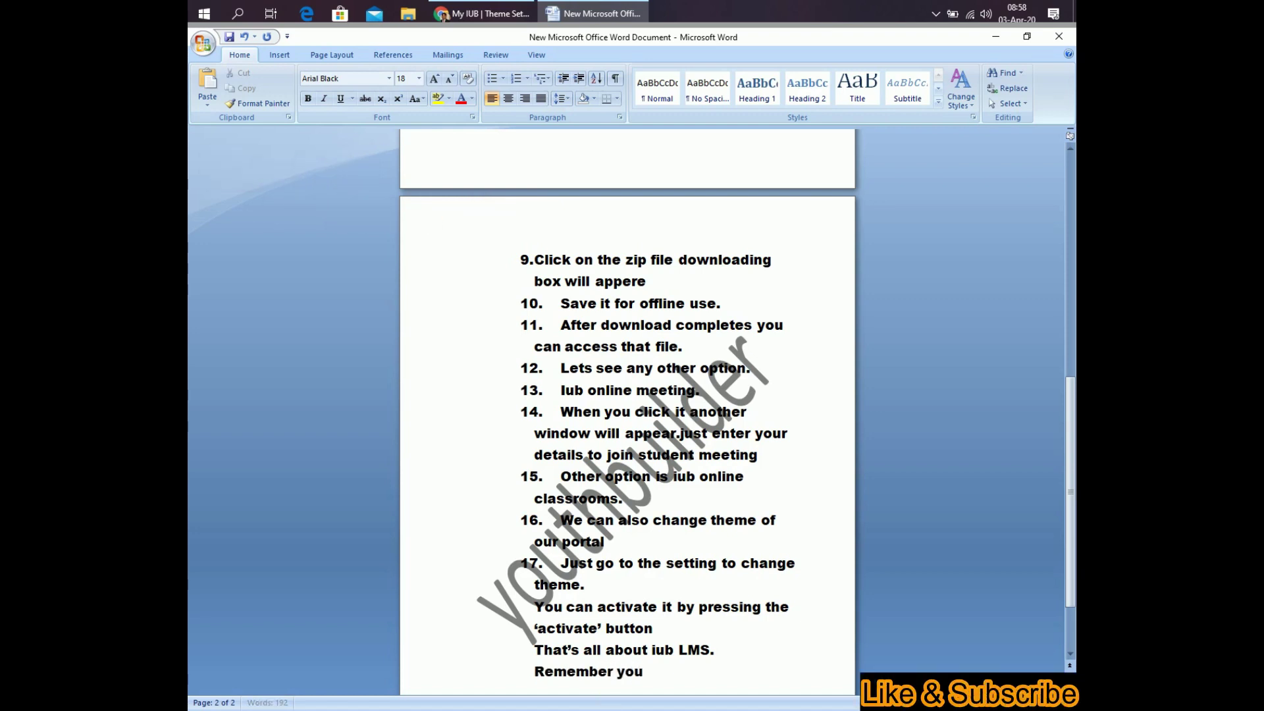
text(hbu)
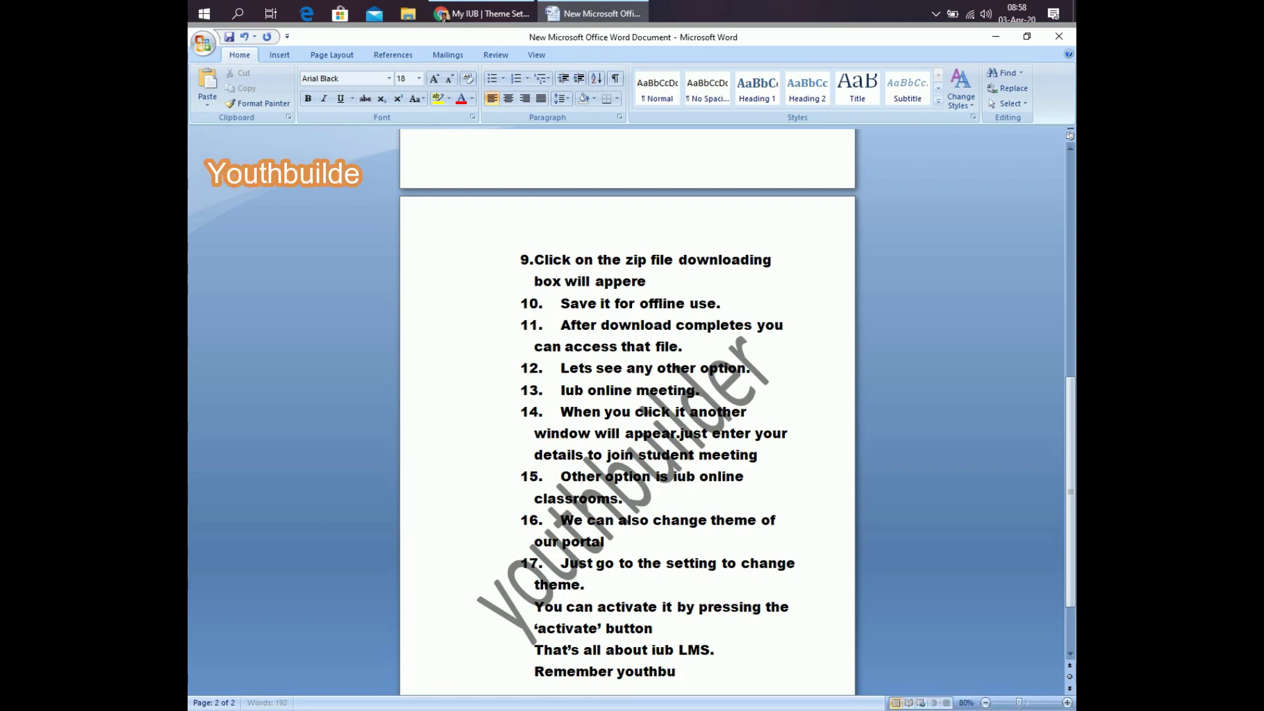
text(ilder in)
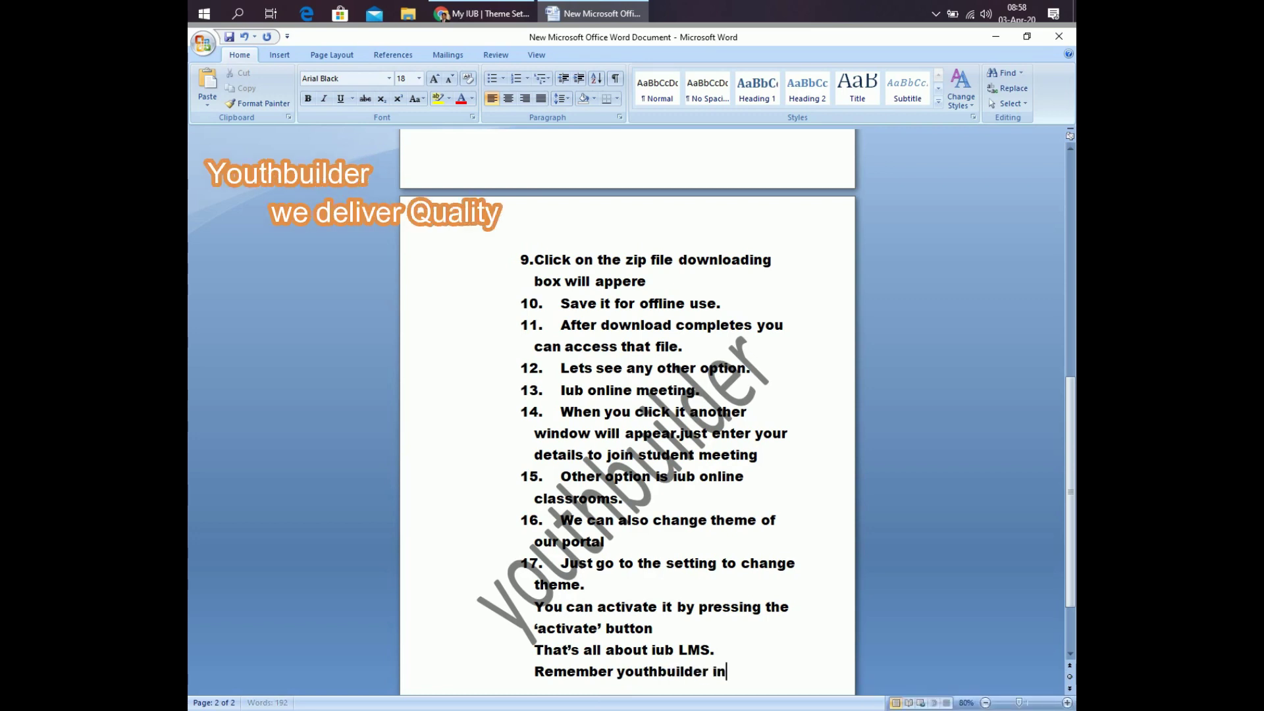
text( b)
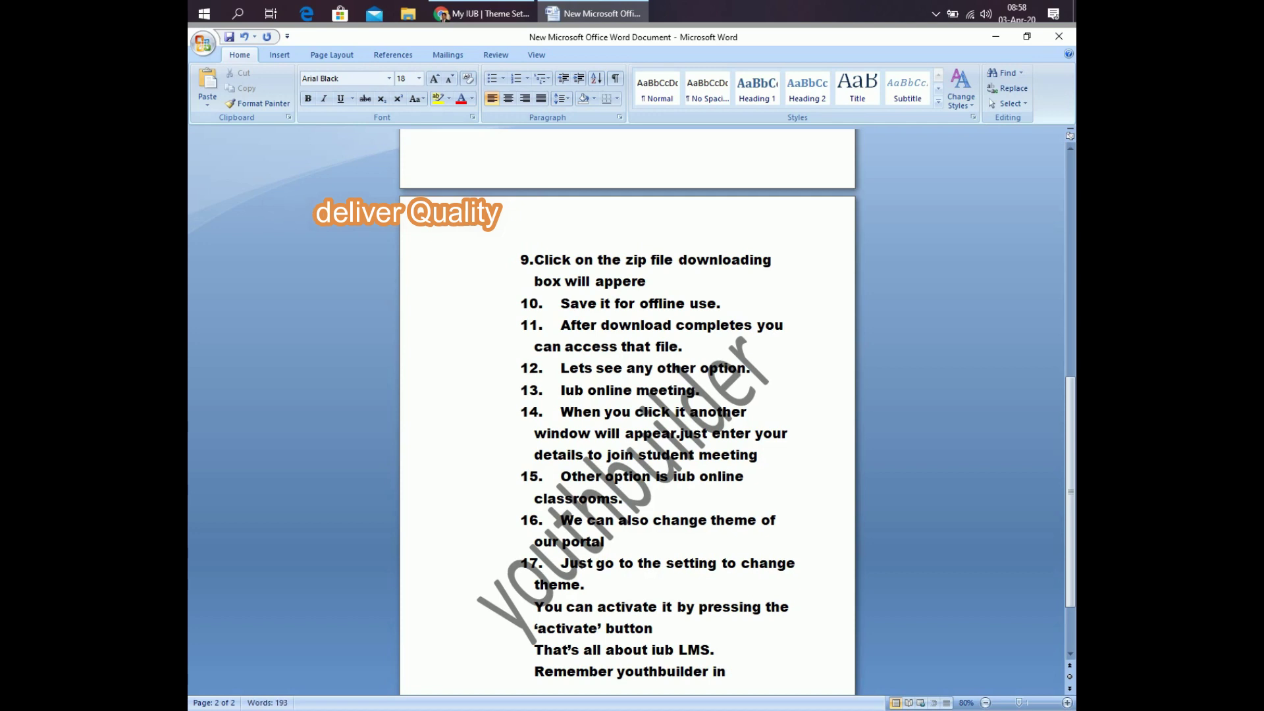
text( prayers)
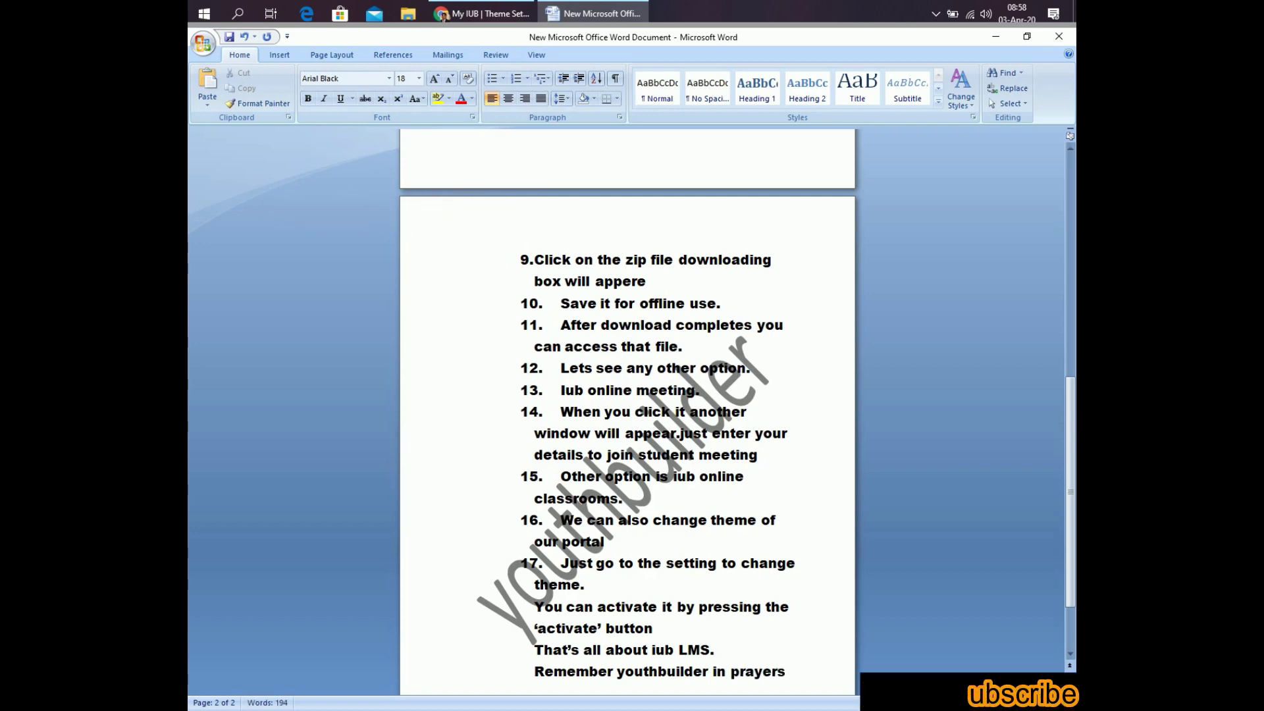
key(Return)
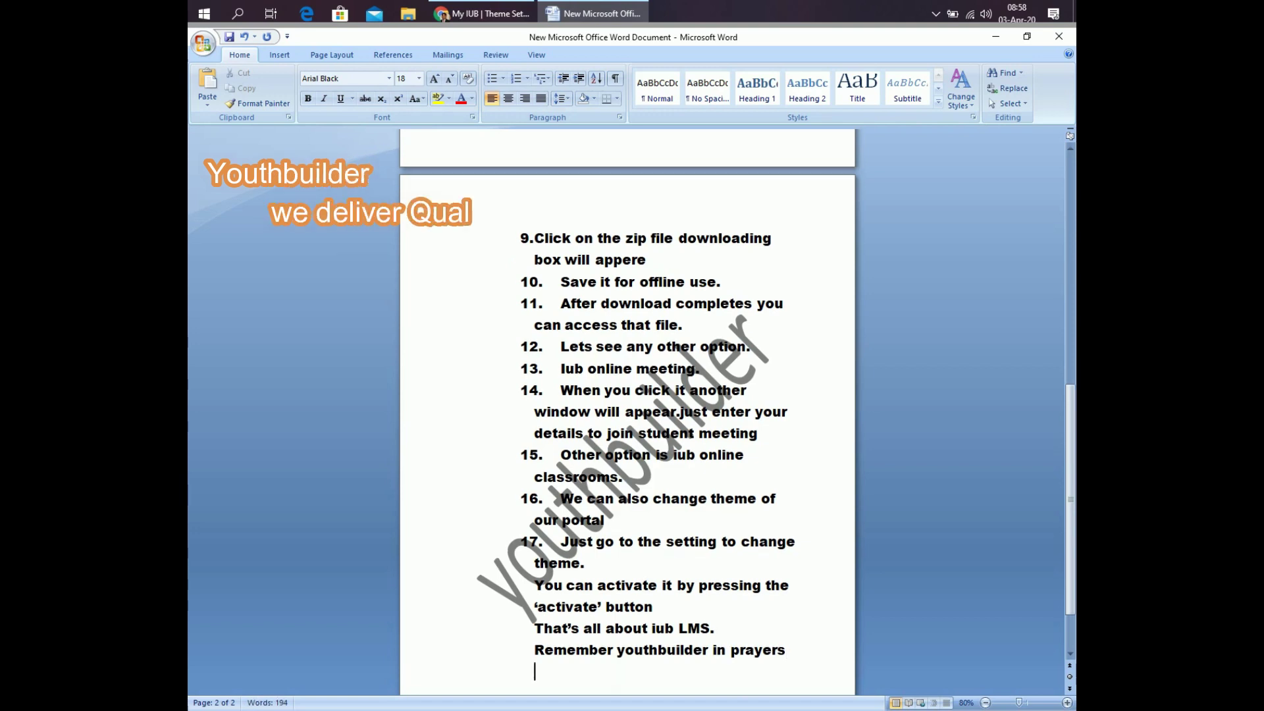
text(thanks)
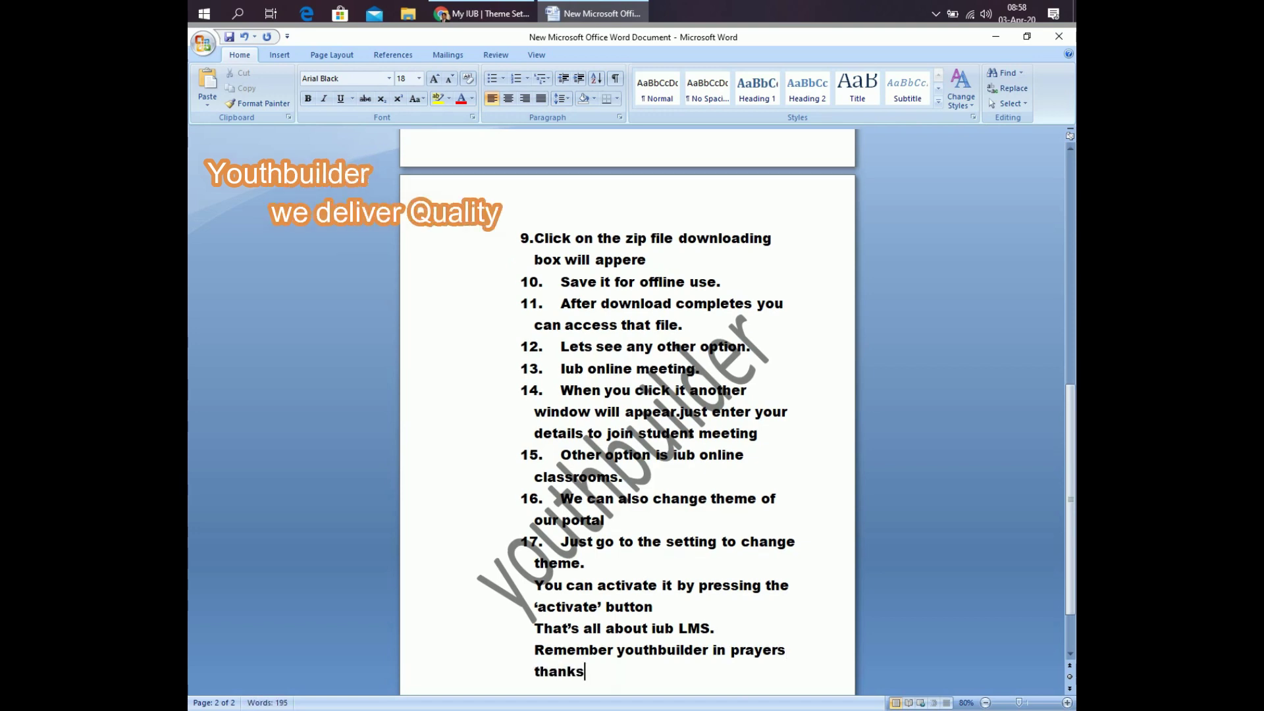
text(.)
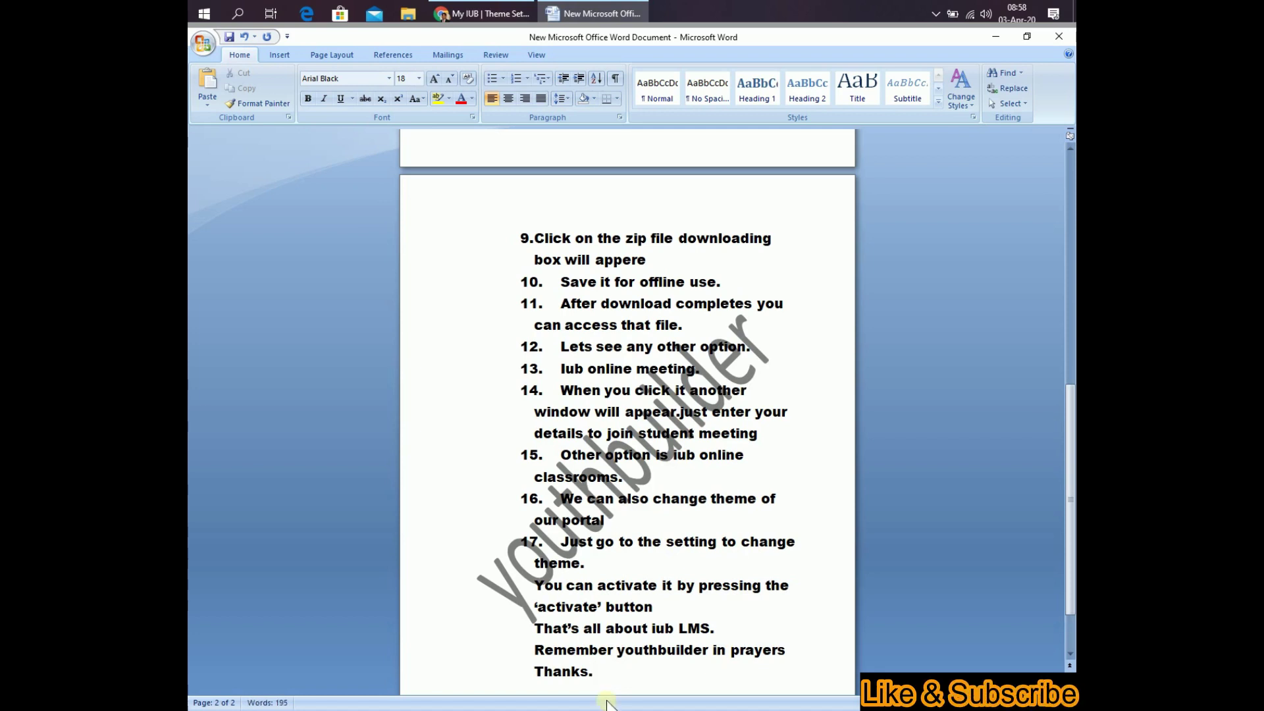
On a new line under 'Thanks.', type 'Don't forget to sign out your portal when you quit it.', correcting the typo.
key(Return)
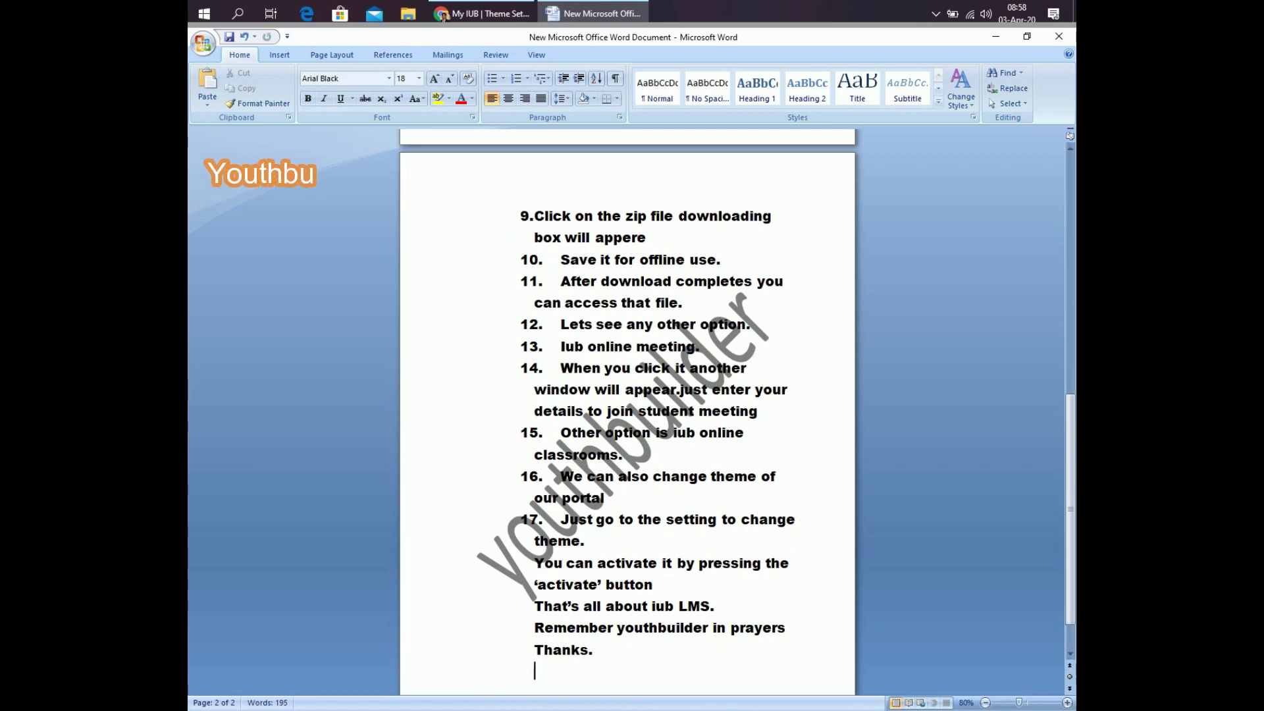
text(don)
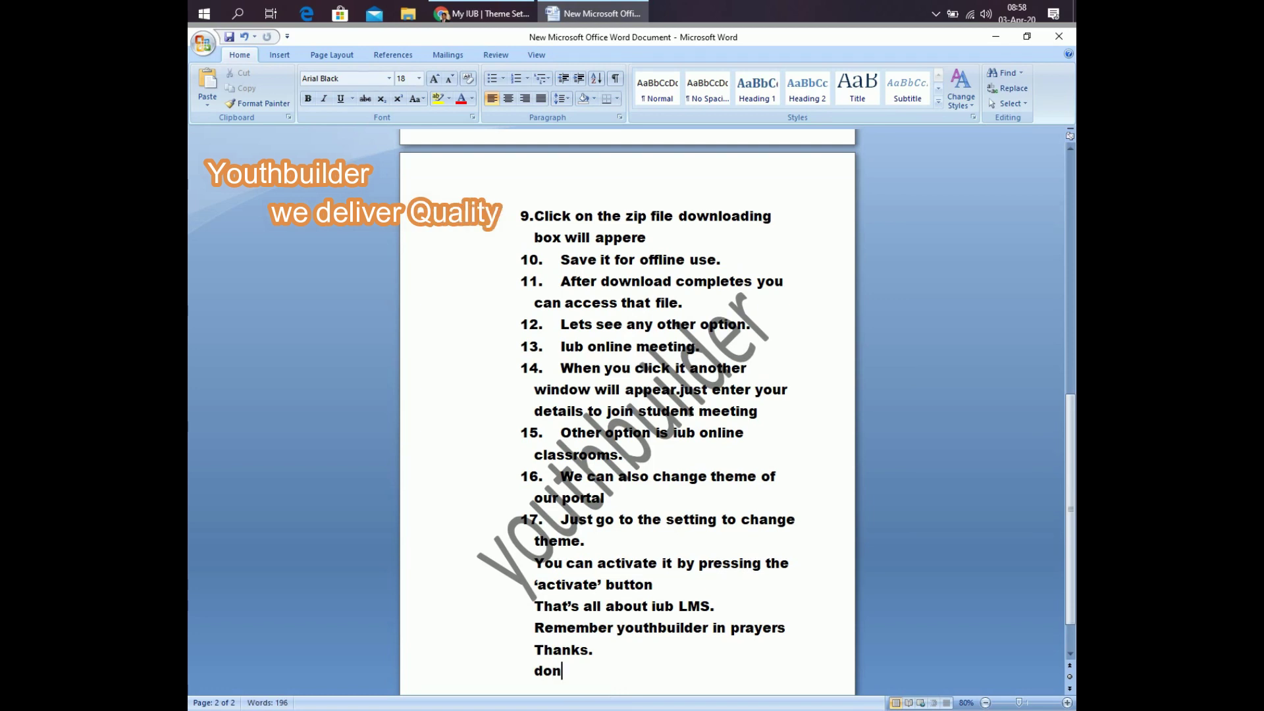
text('t fo)
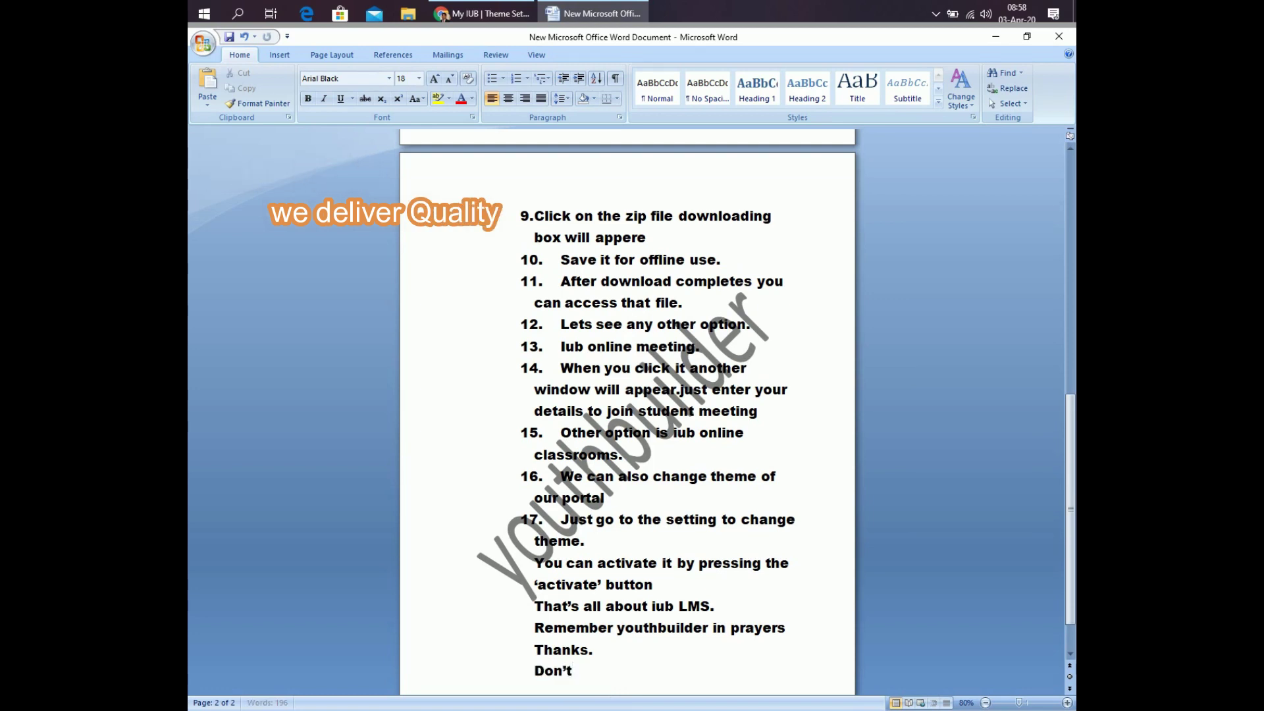
text(rge)
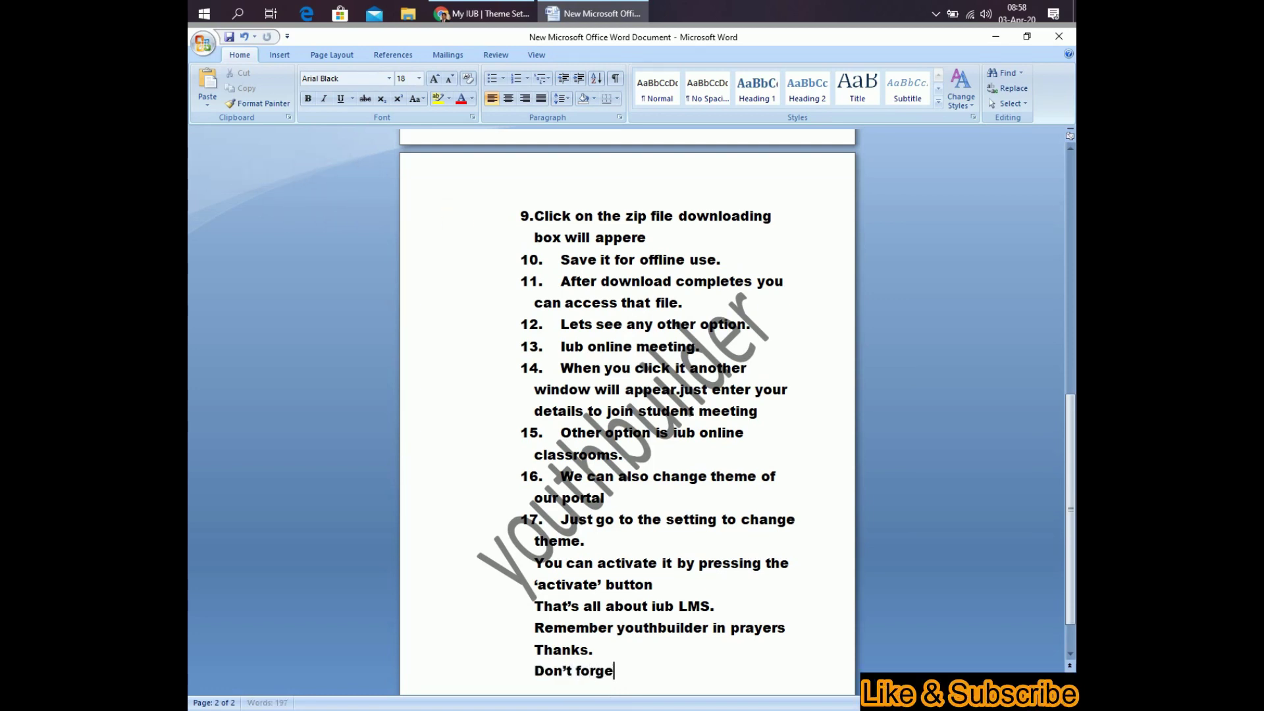
text(t to)
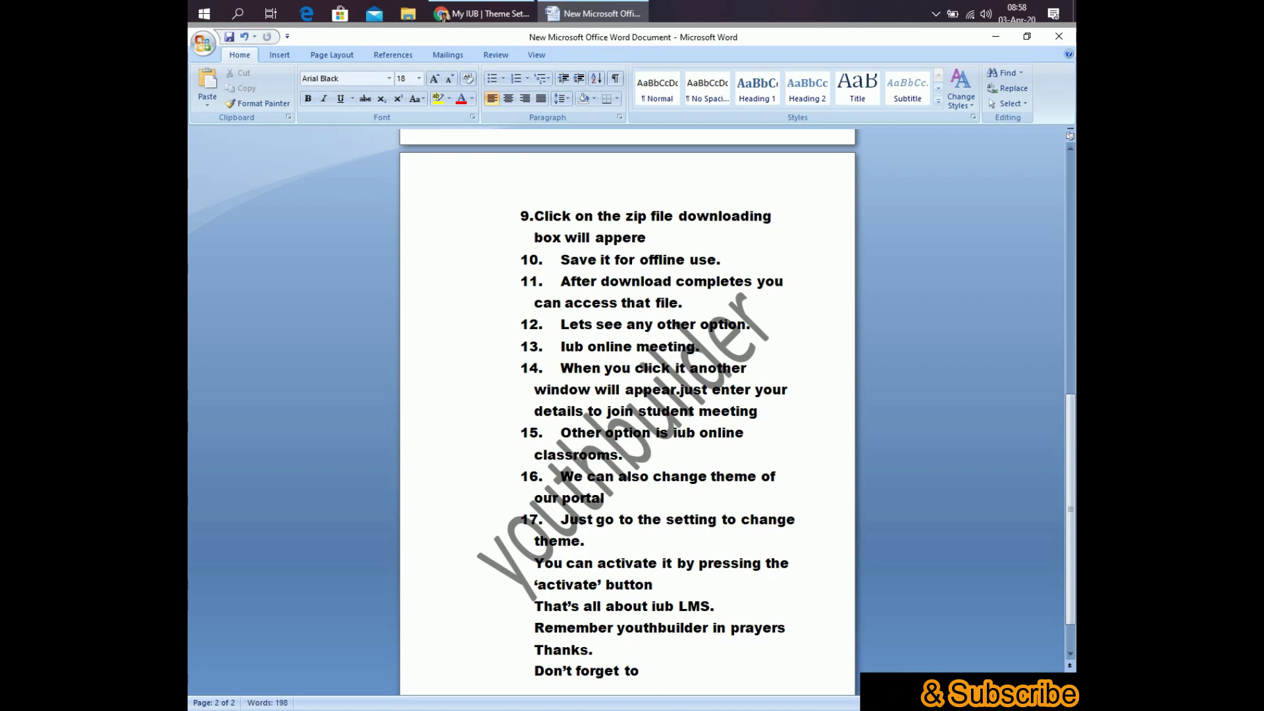
text( sign)
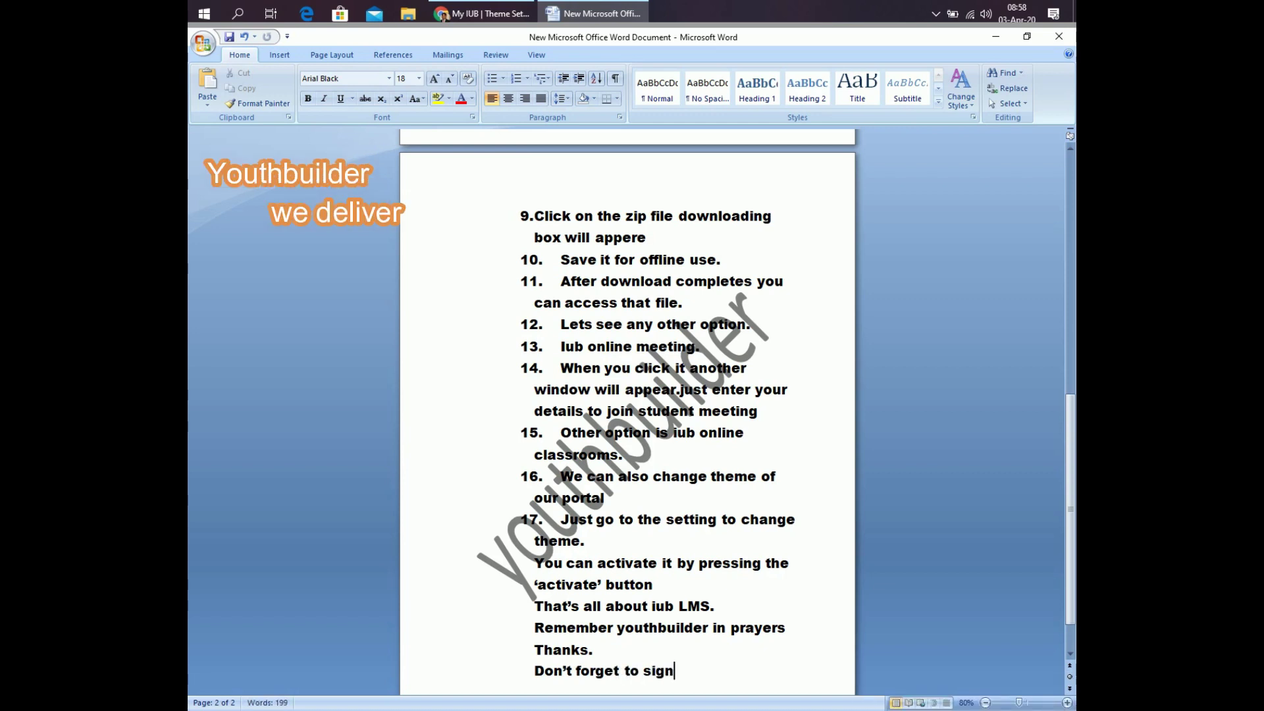
text( out)
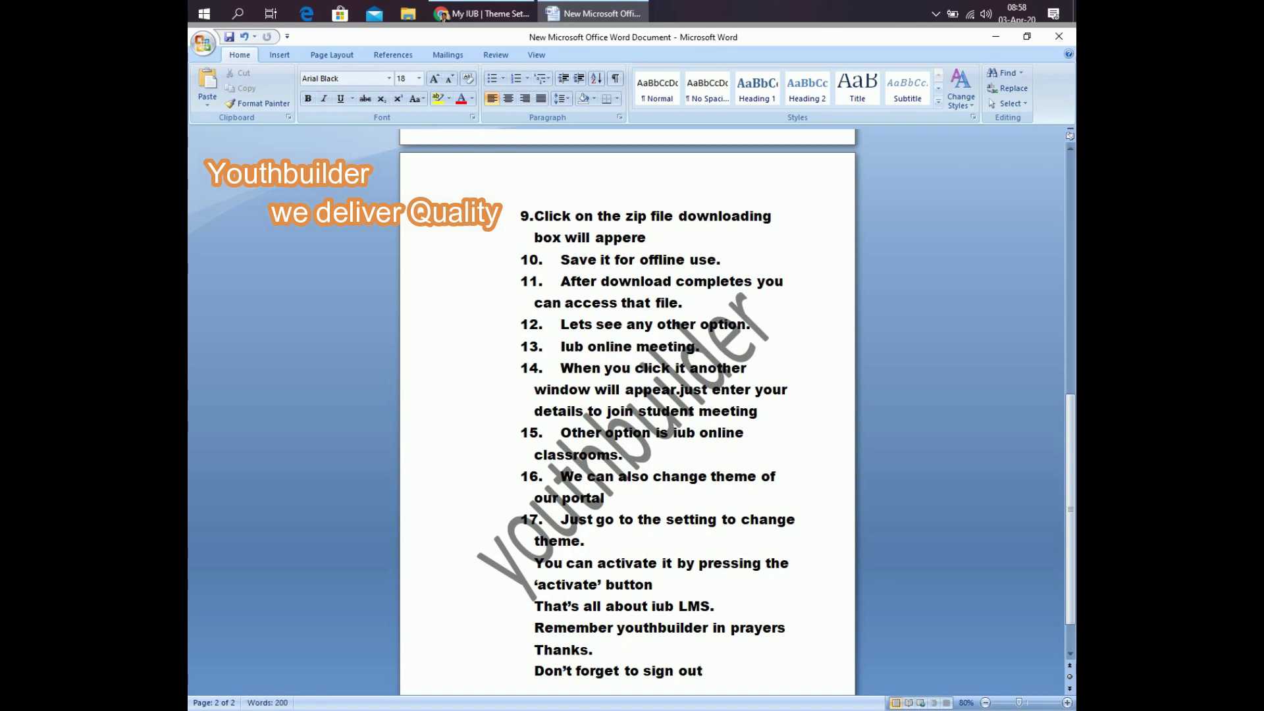
text( yout)
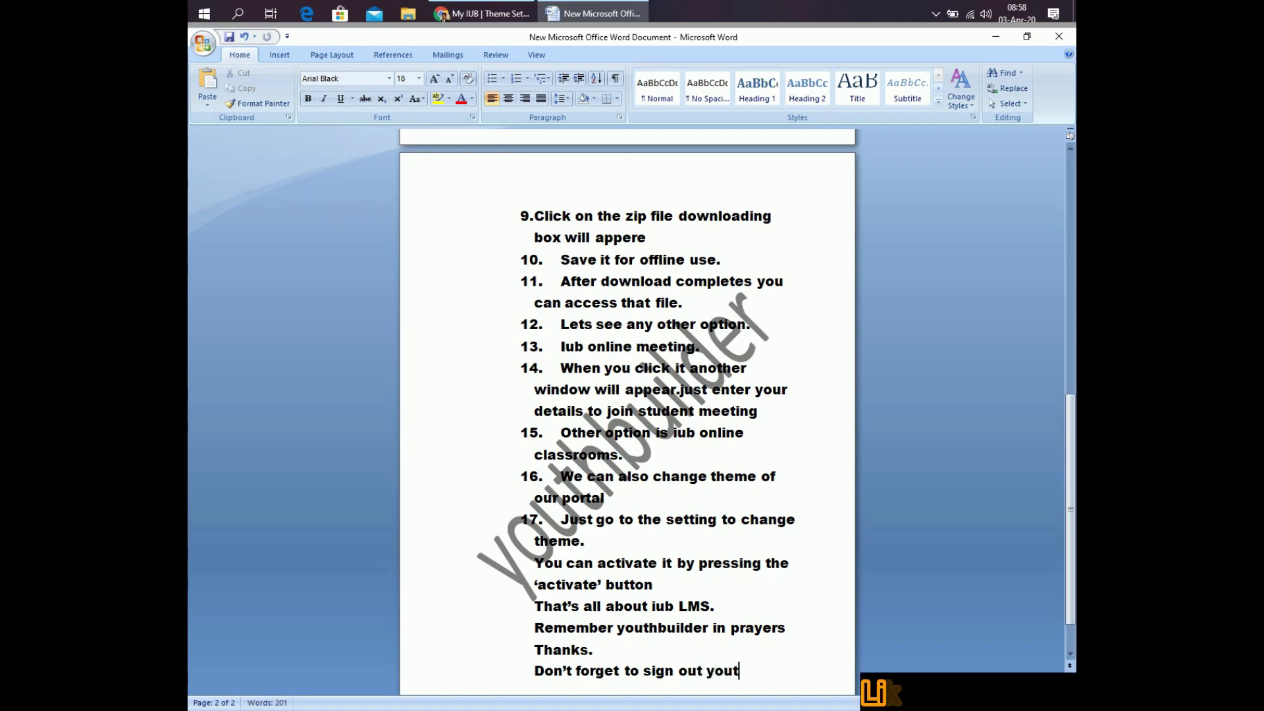
key(BackSpace)
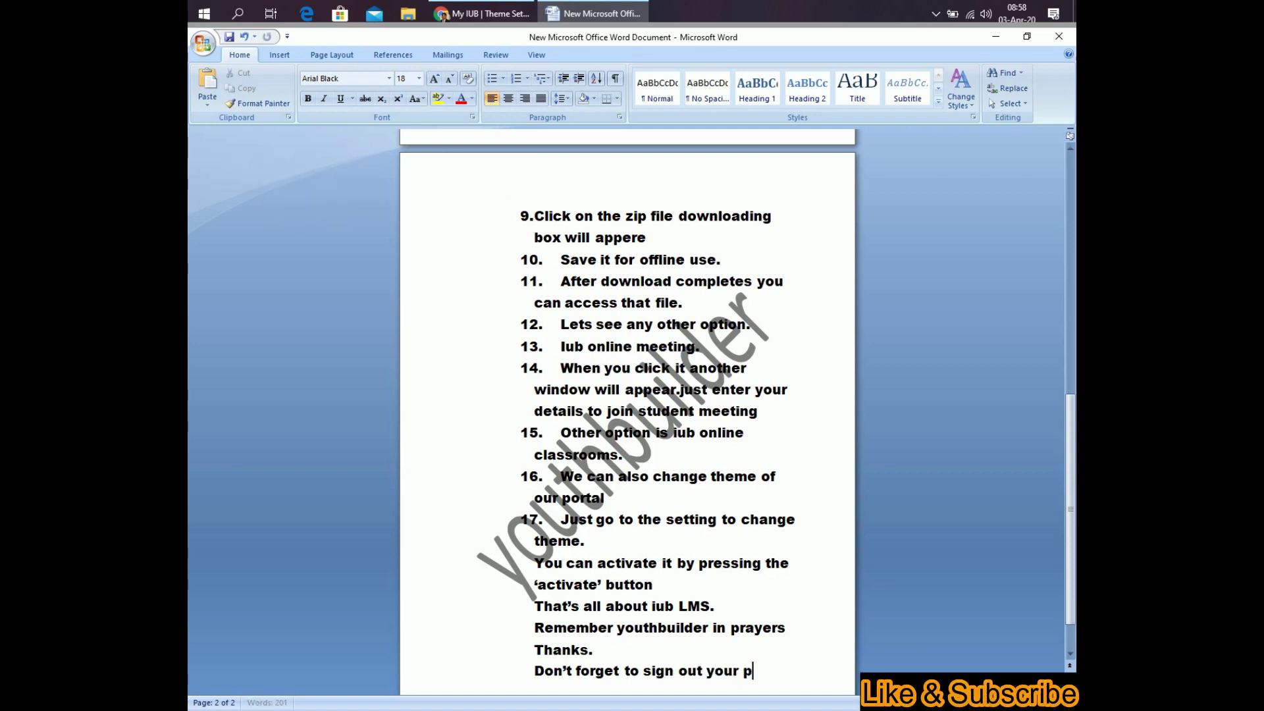
text(r portal )
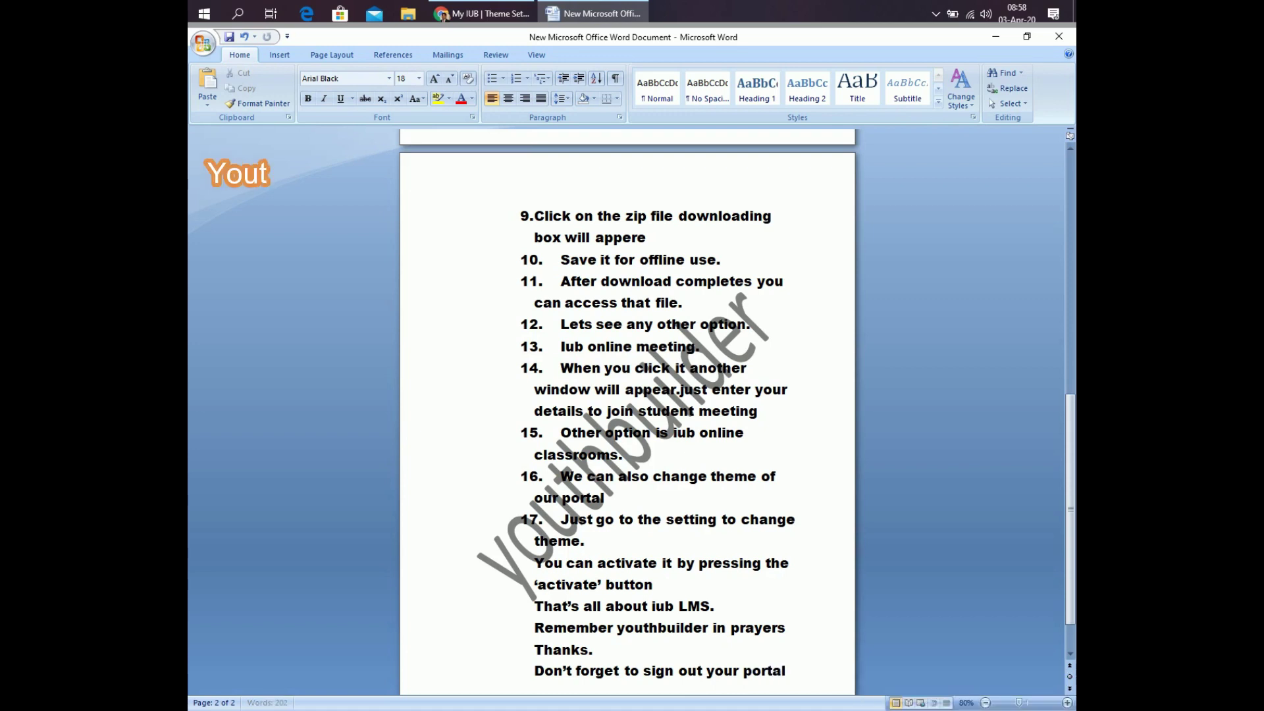
text(whe)
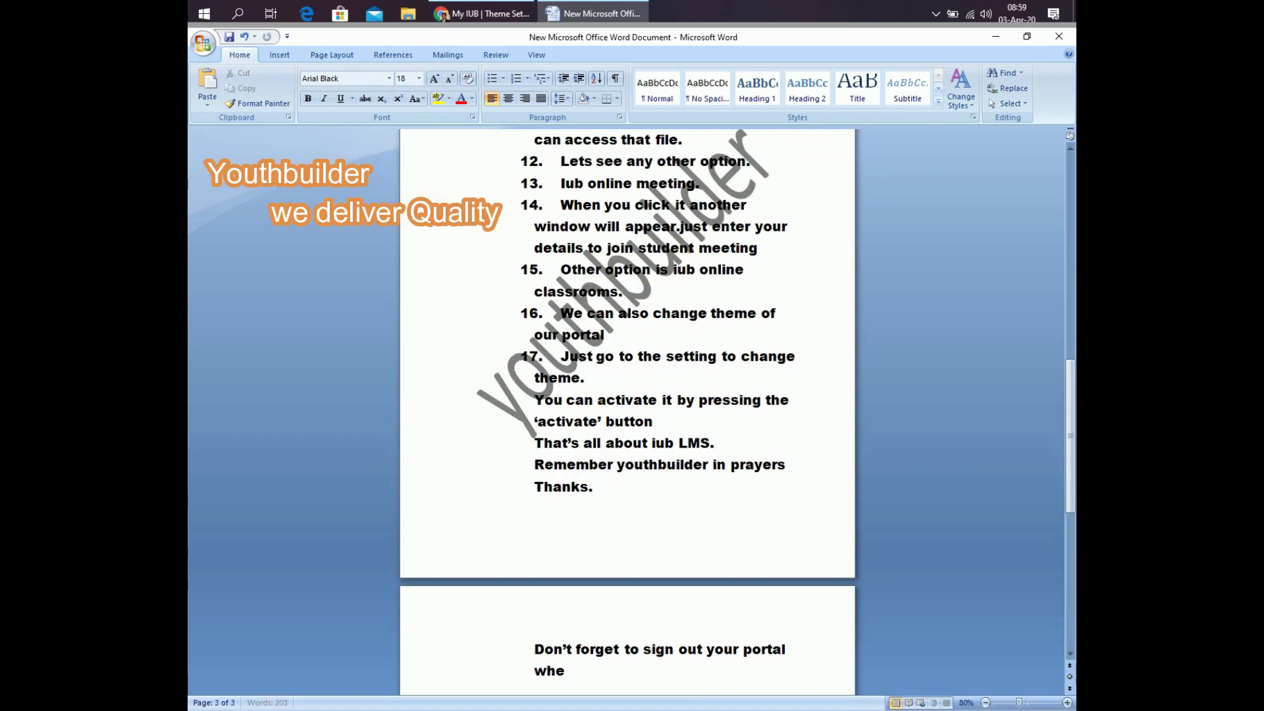
text(n you)
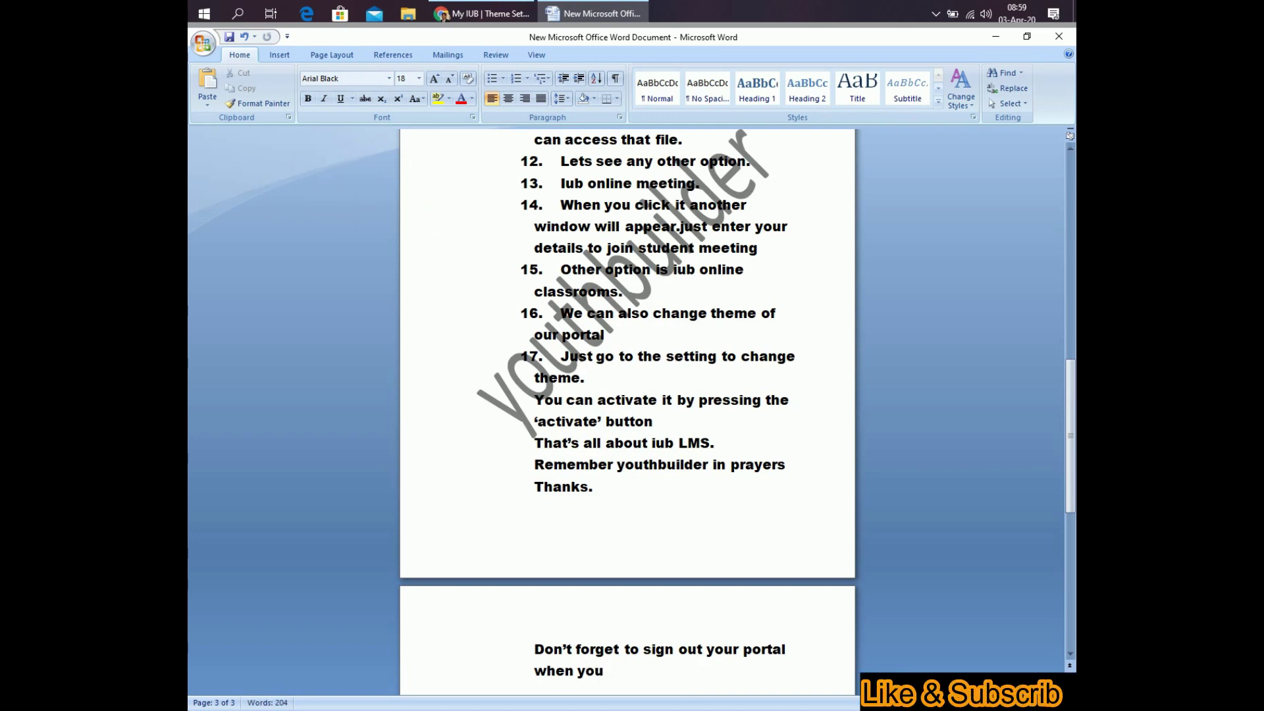
text( quit it.)
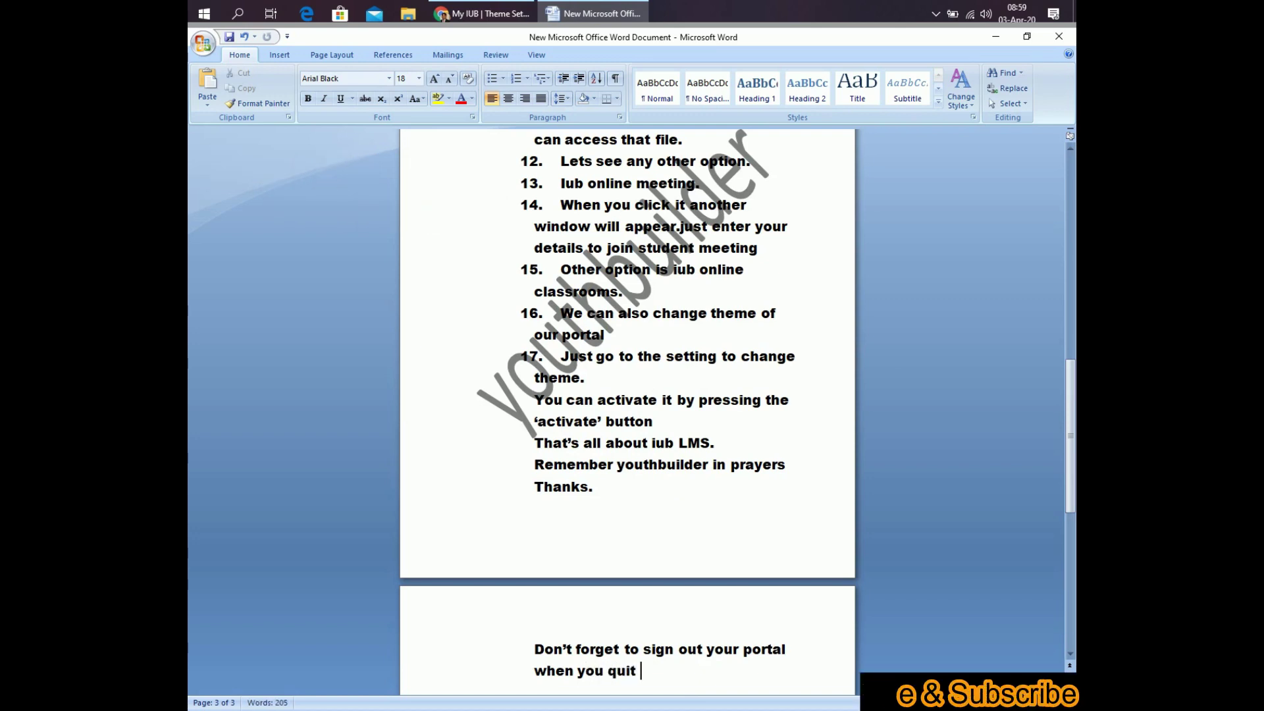